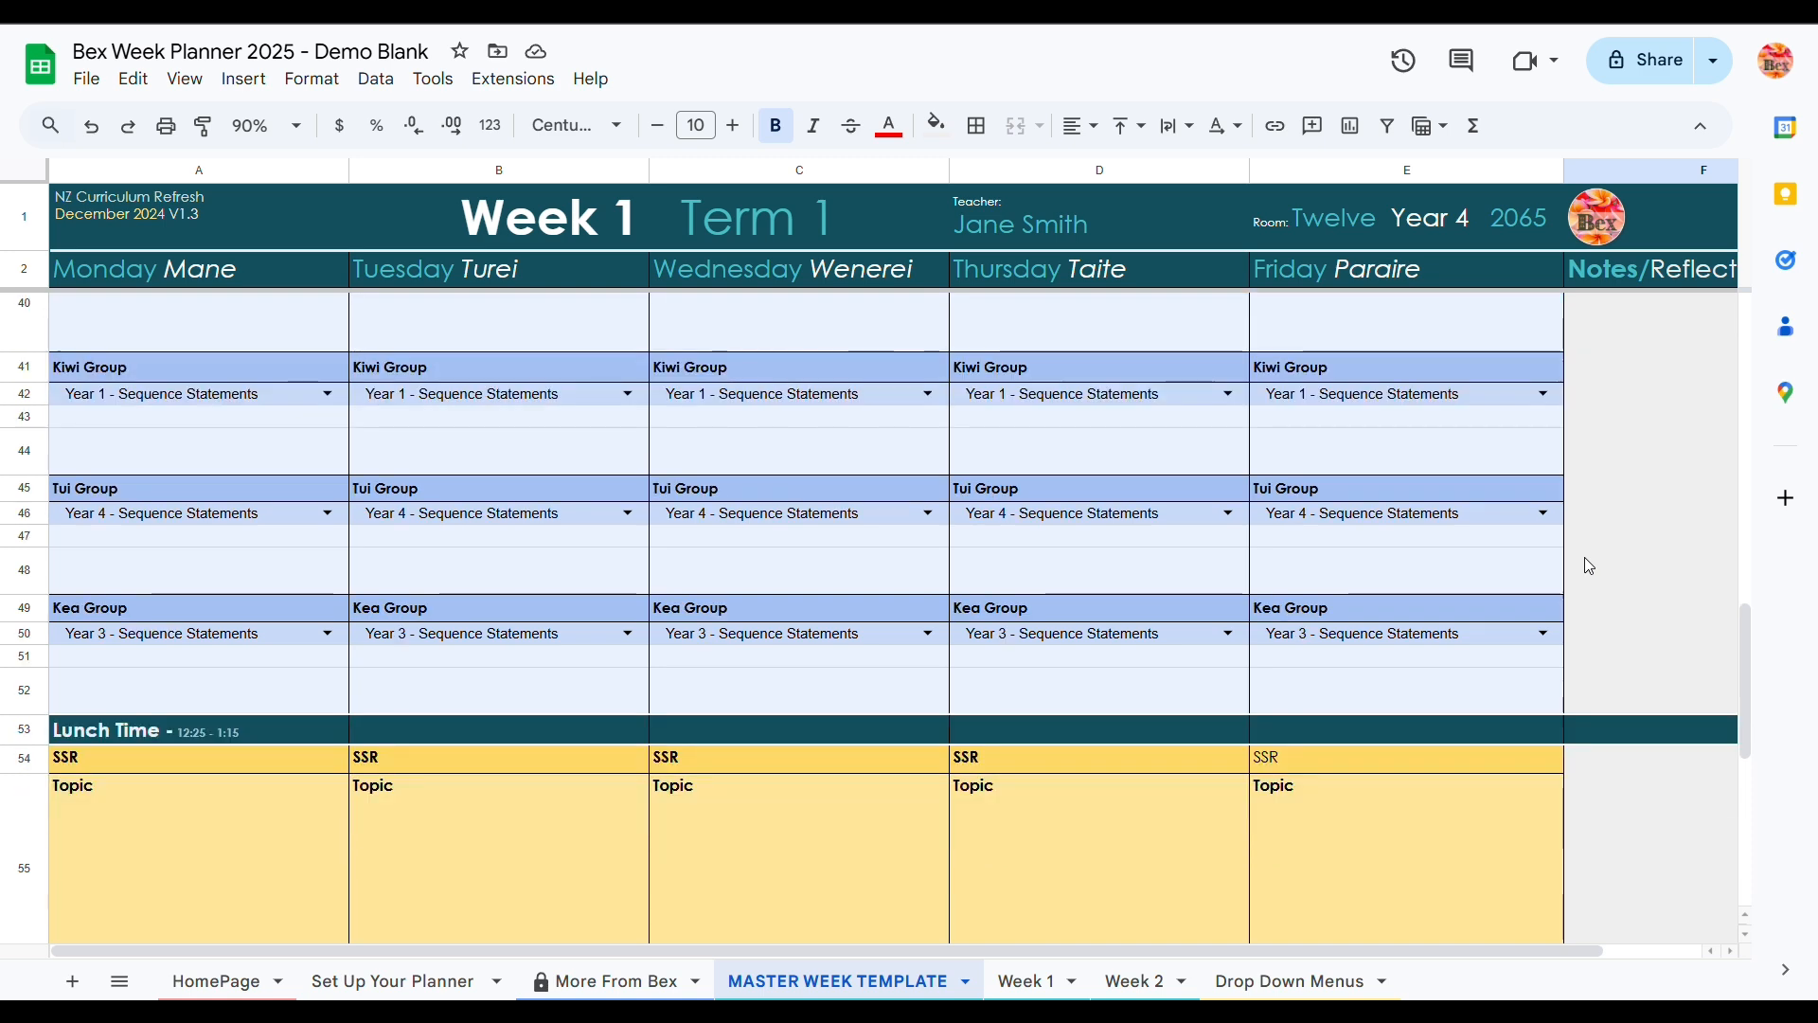
Step: Change the end time in Monday's Admin cell to 9.10
scroll(1589, 566, up, 10)
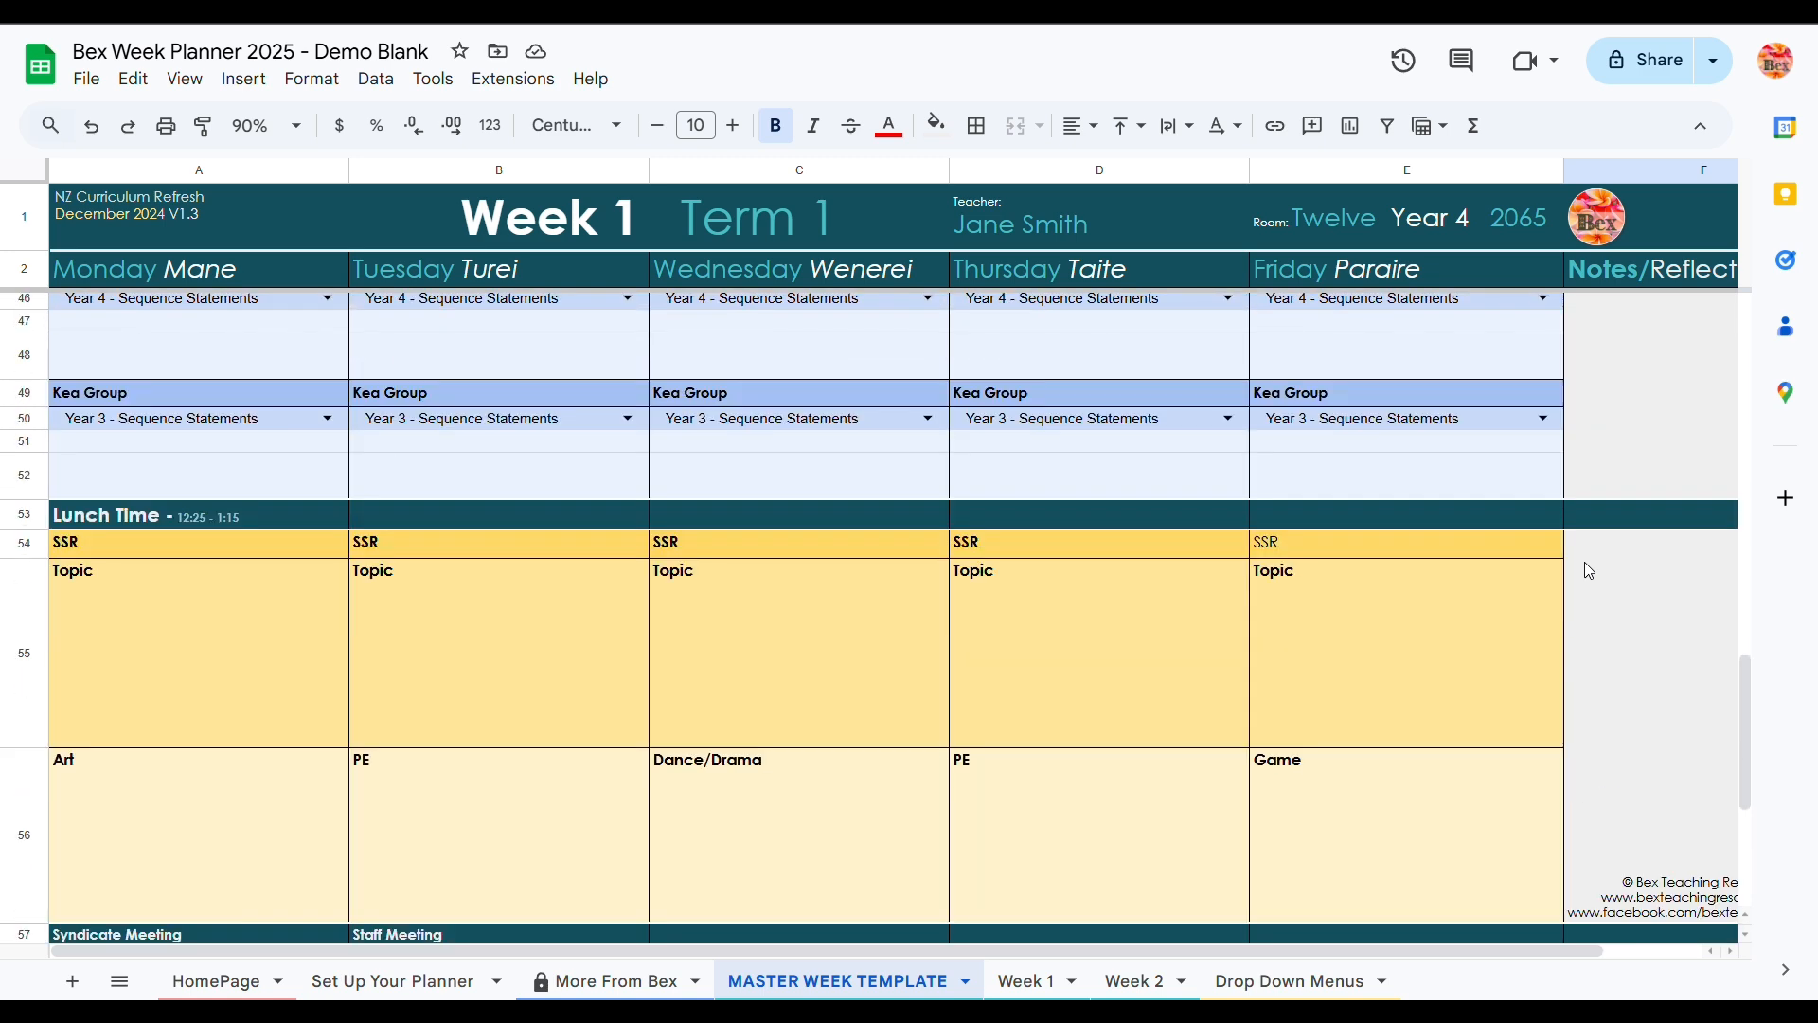
scroll(1589, 570, up, 8)
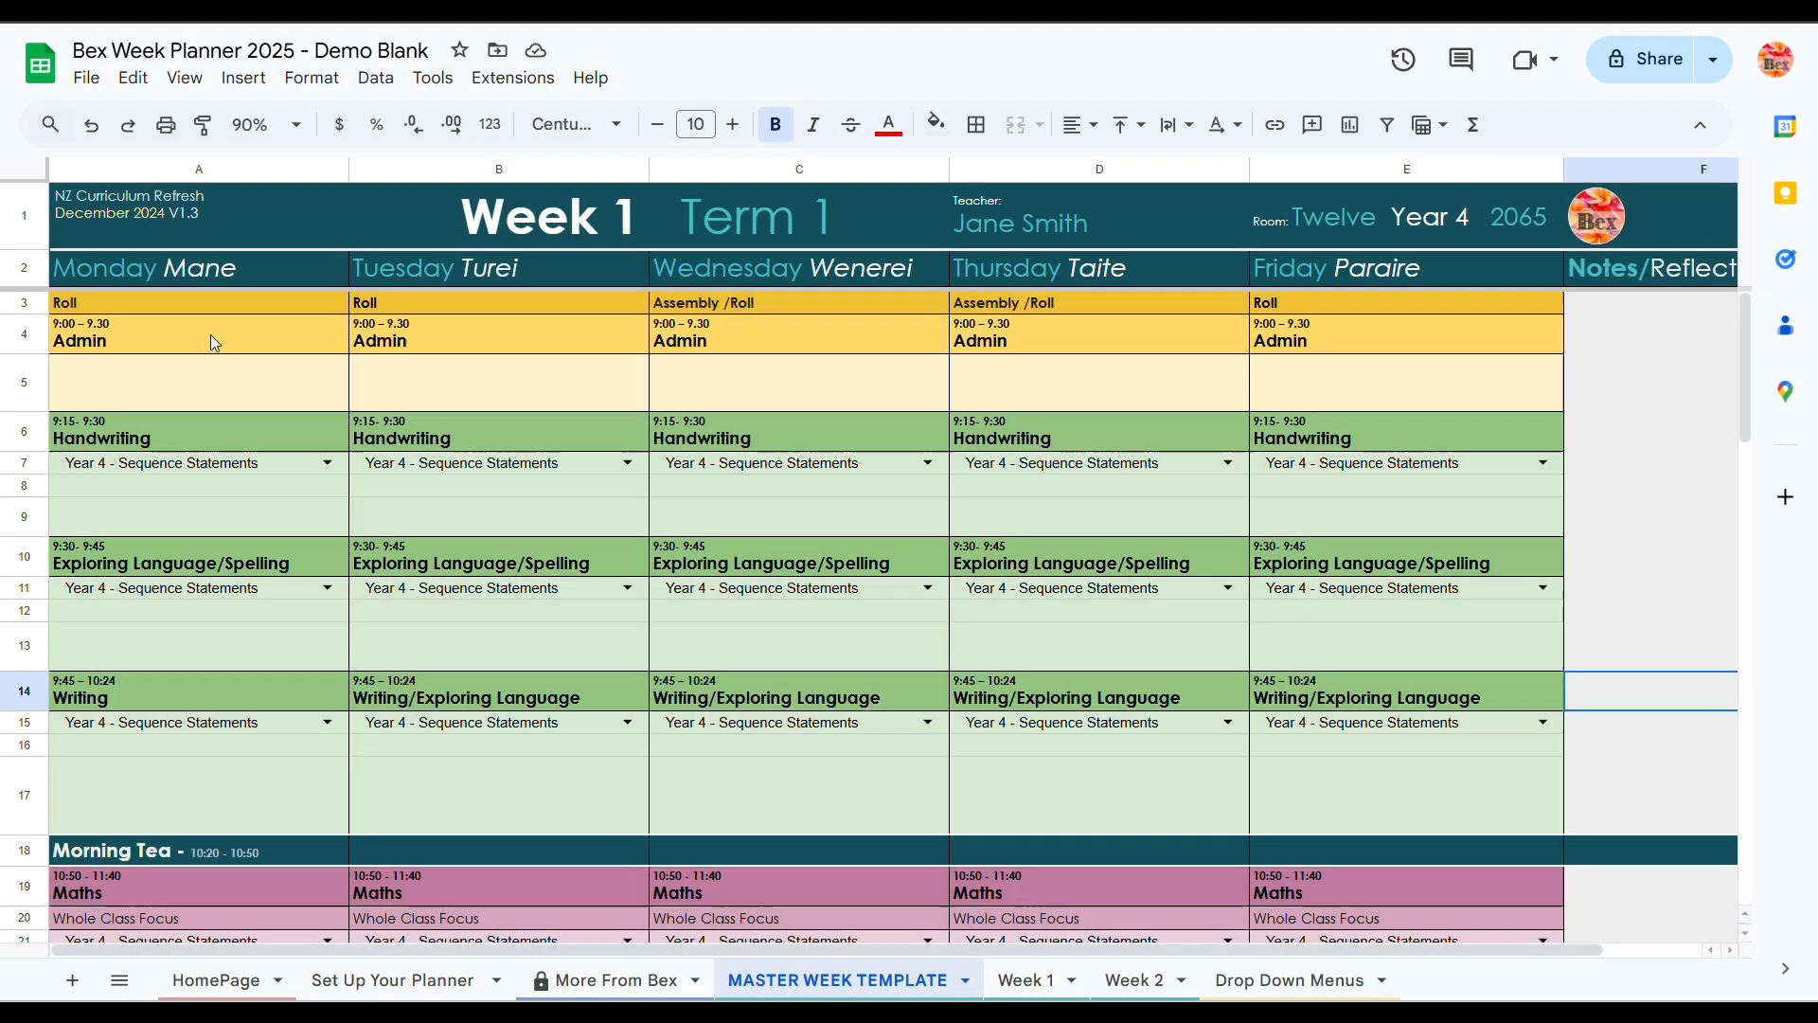
double_click(118, 327)
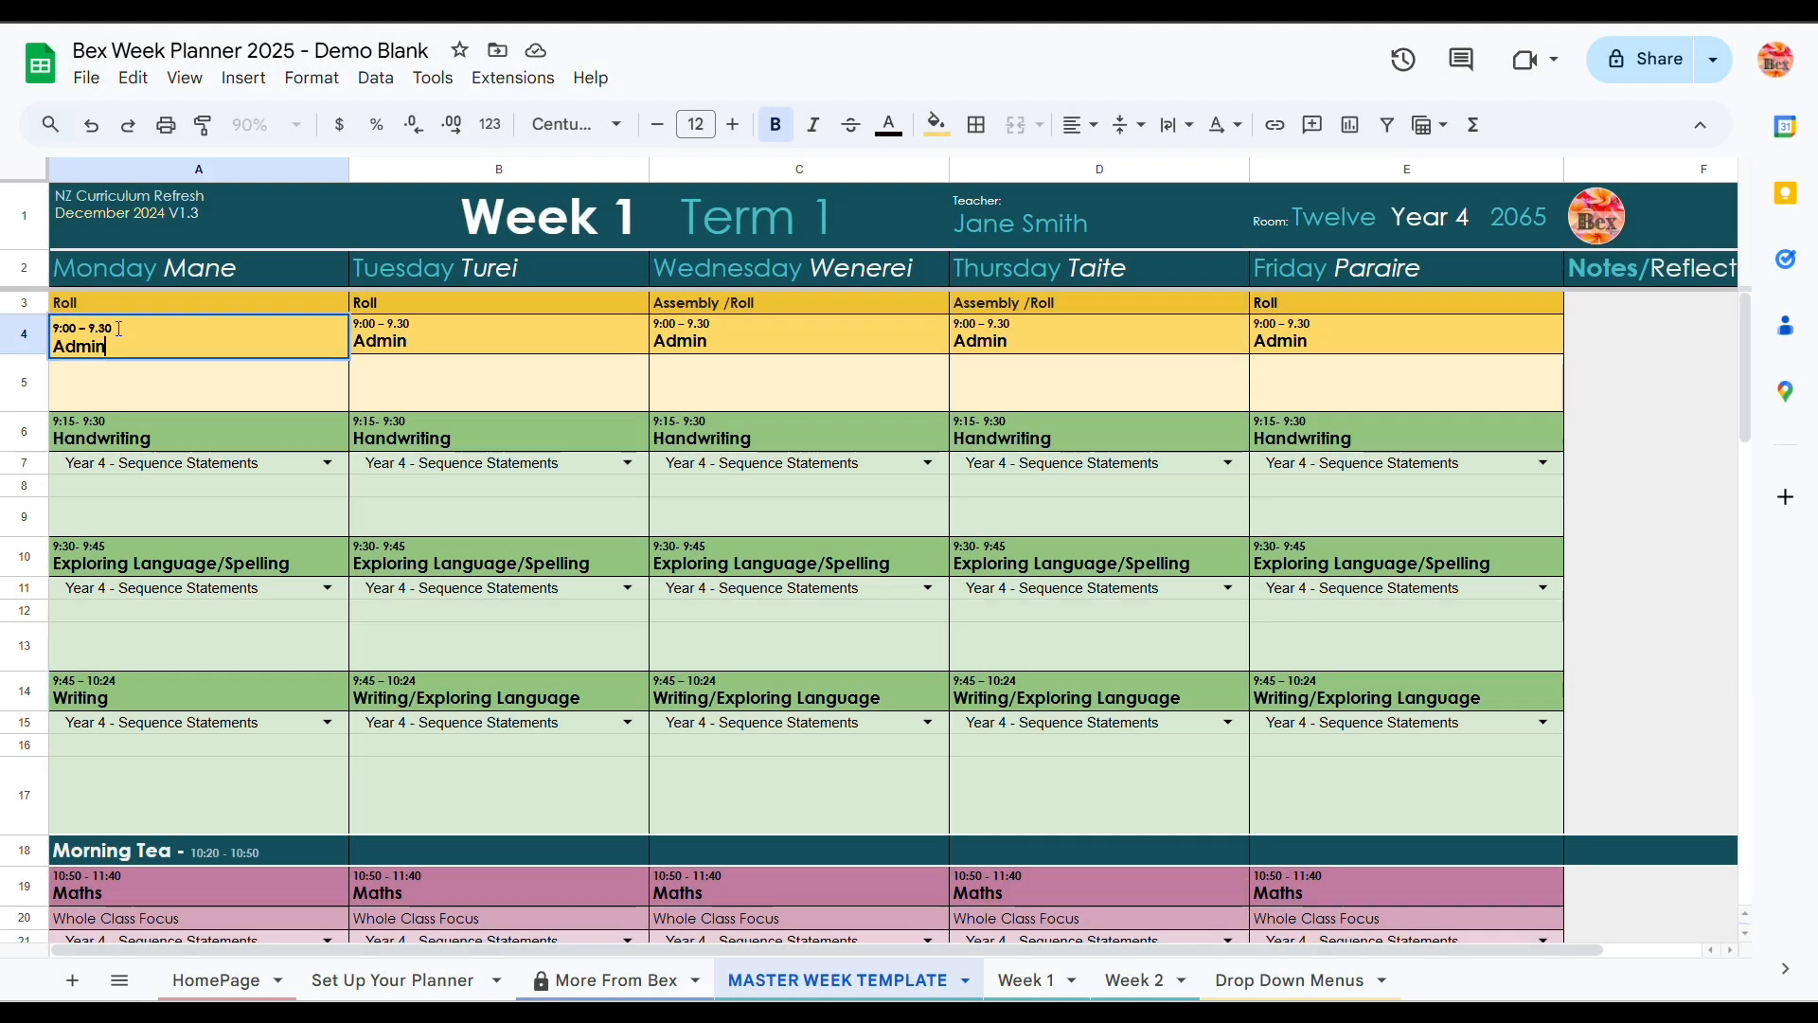
drag(114, 327, 86, 326)
click(104, 327)
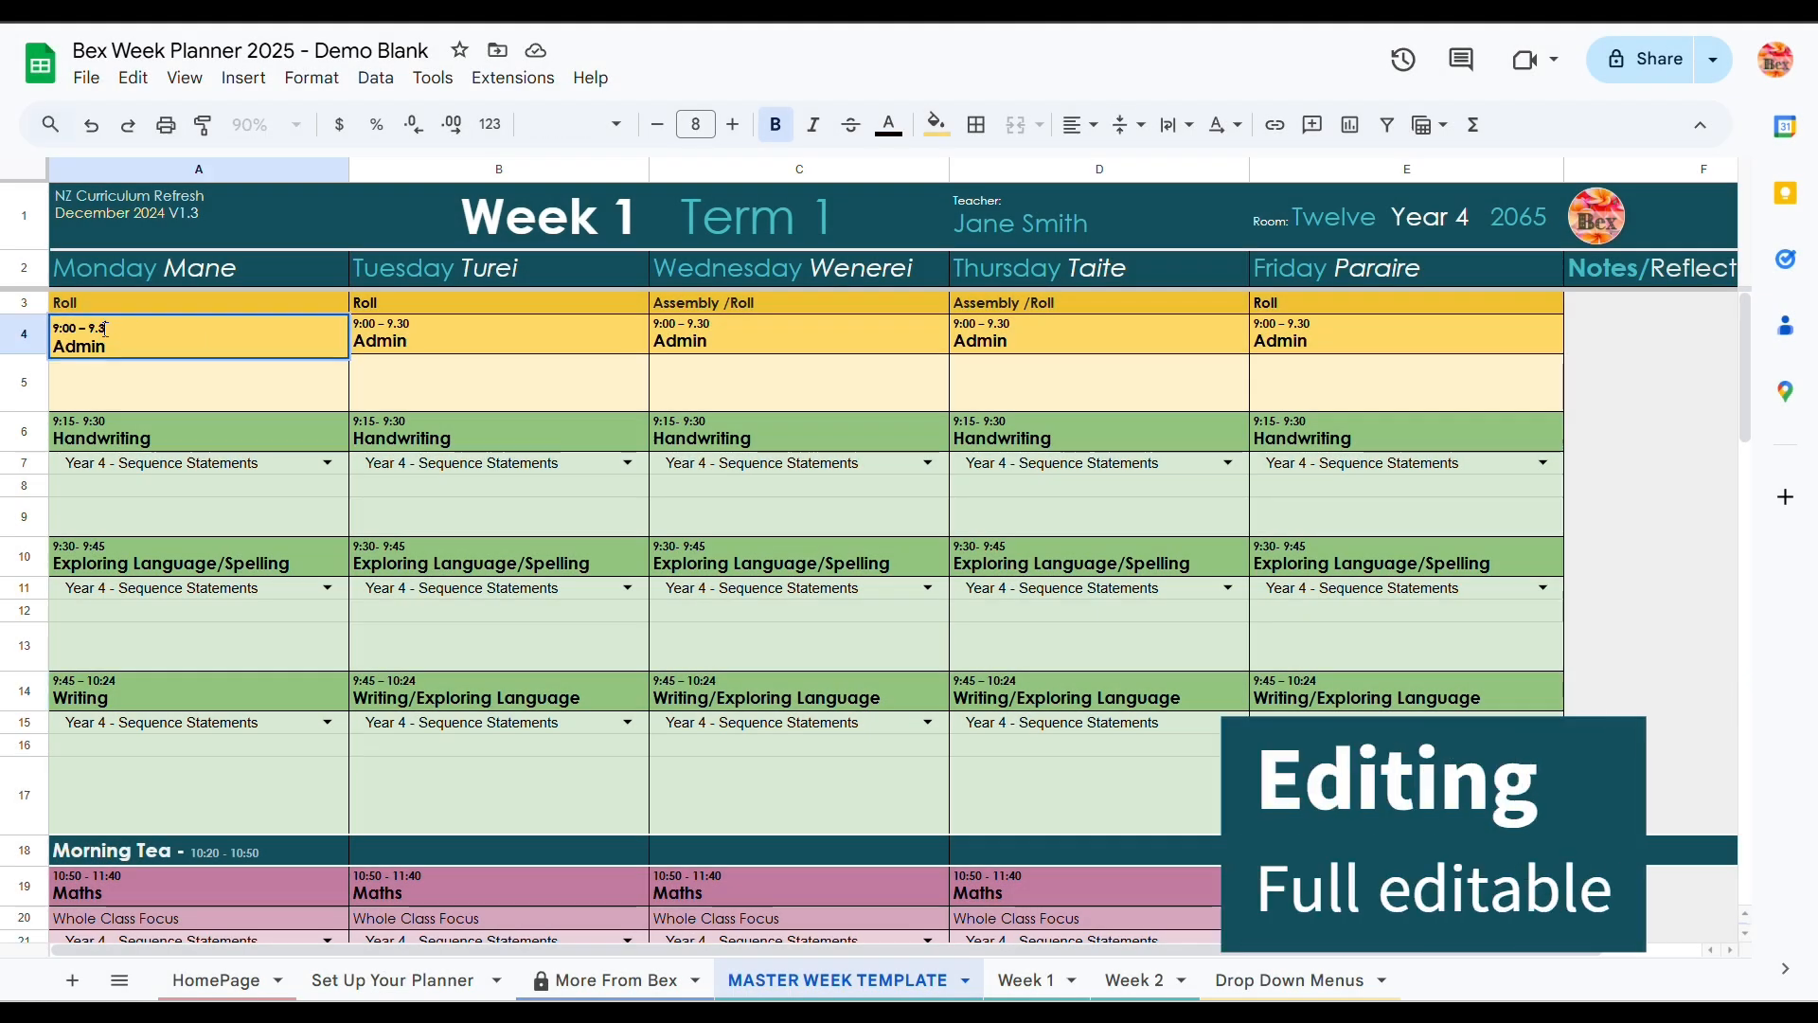
key(BackSpace)
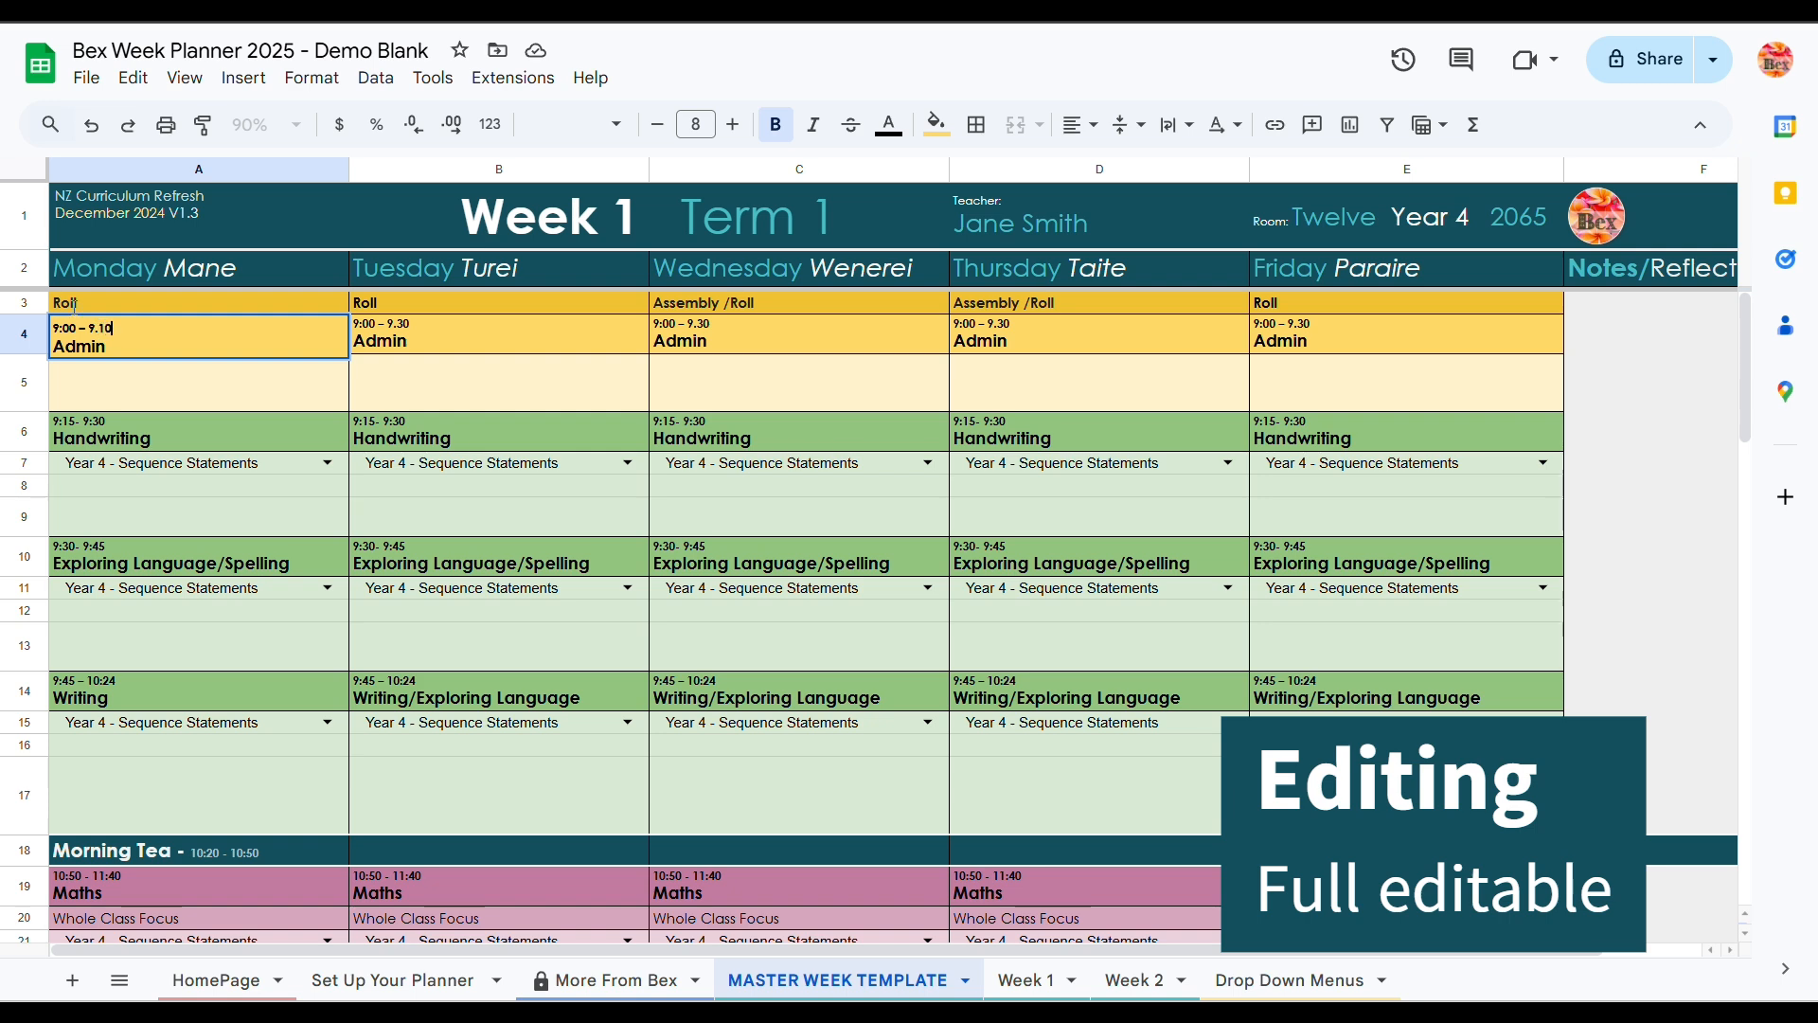
Step: Replace the word Admin with Swiming in Monday's 9:00 cell
drag(126, 356, 54, 346)
key(BackSpace)
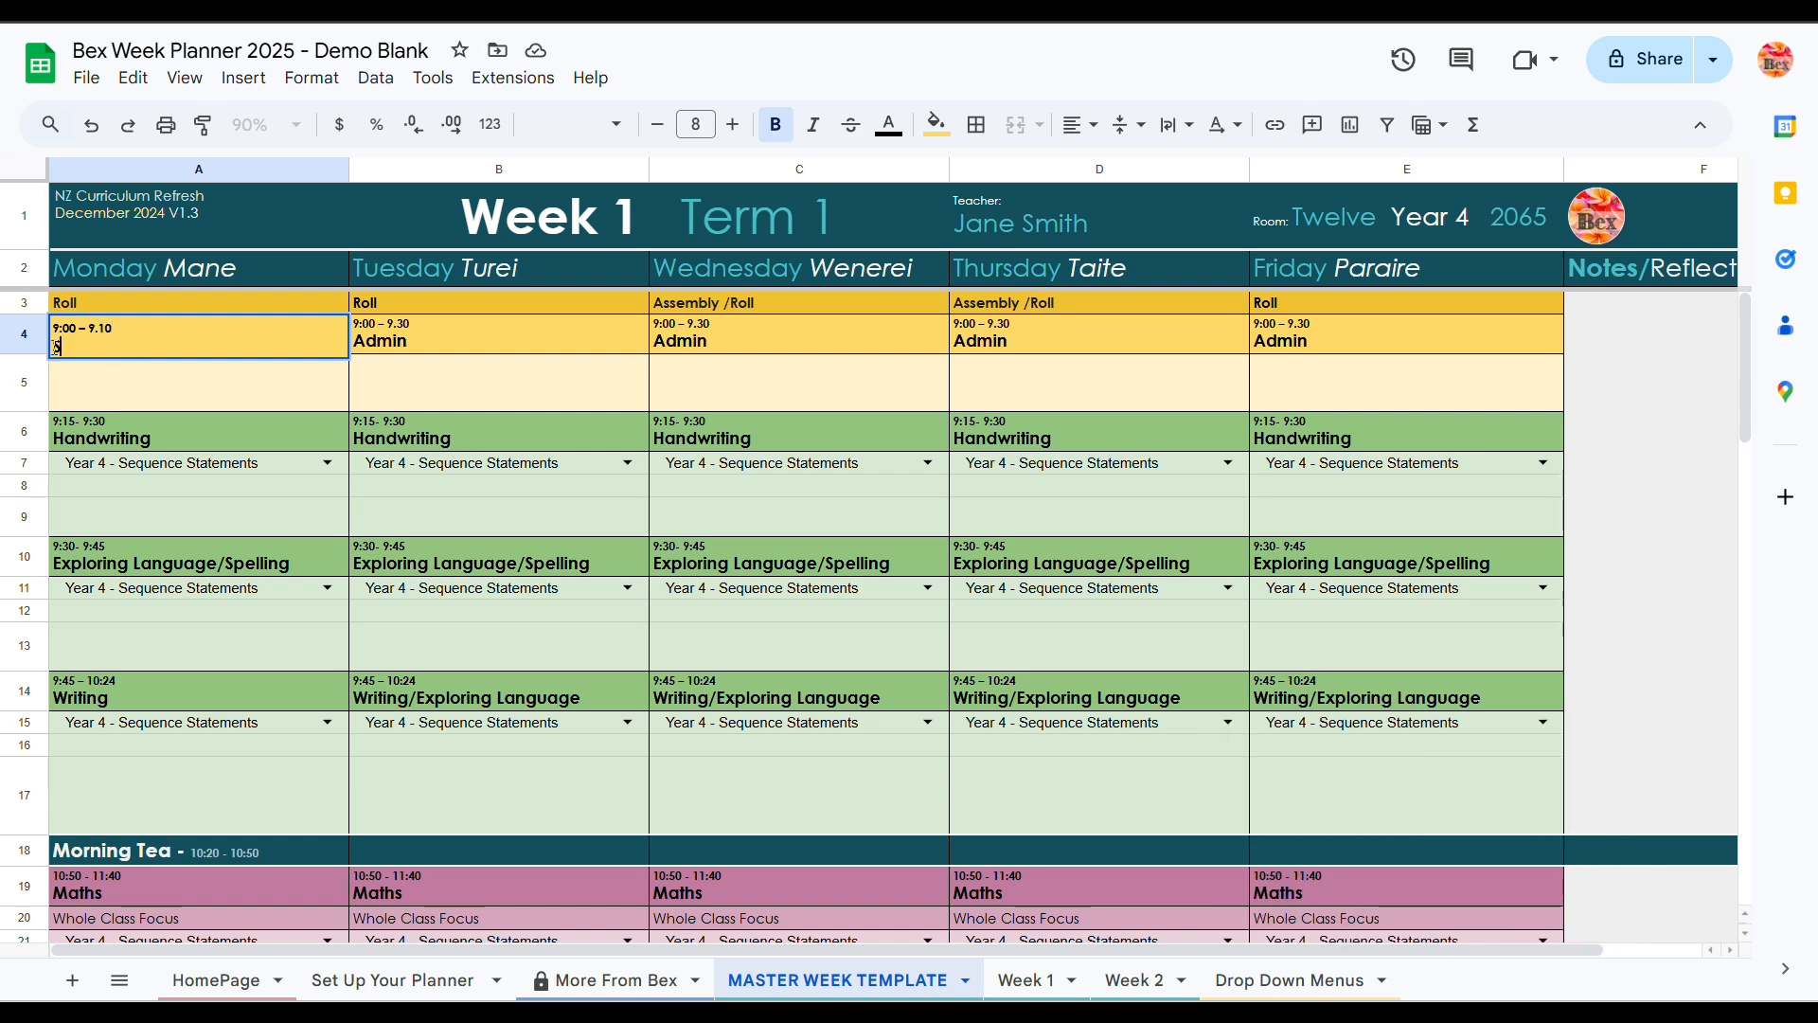
text(Swiming)
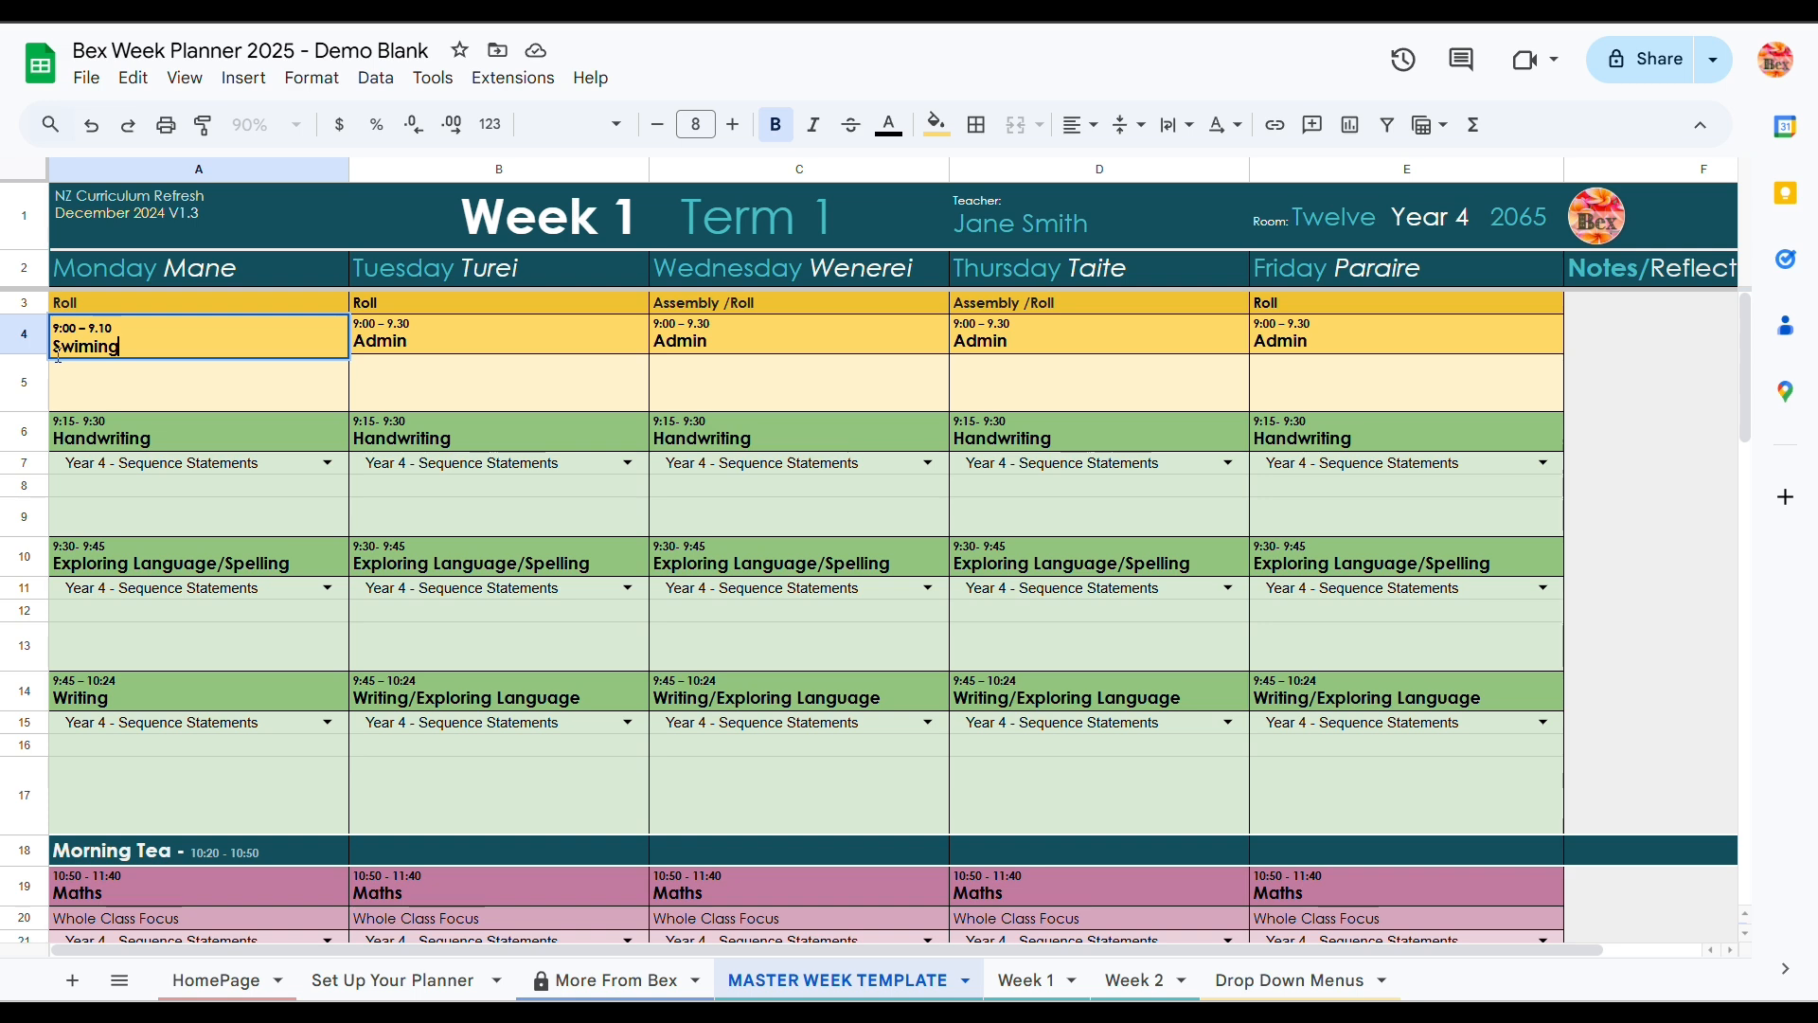
key(Return)
Step: Make row 5 under the Admin headings taller and insert one row below it
drag(23, 412, 24, 470)
right_click(27, 417)
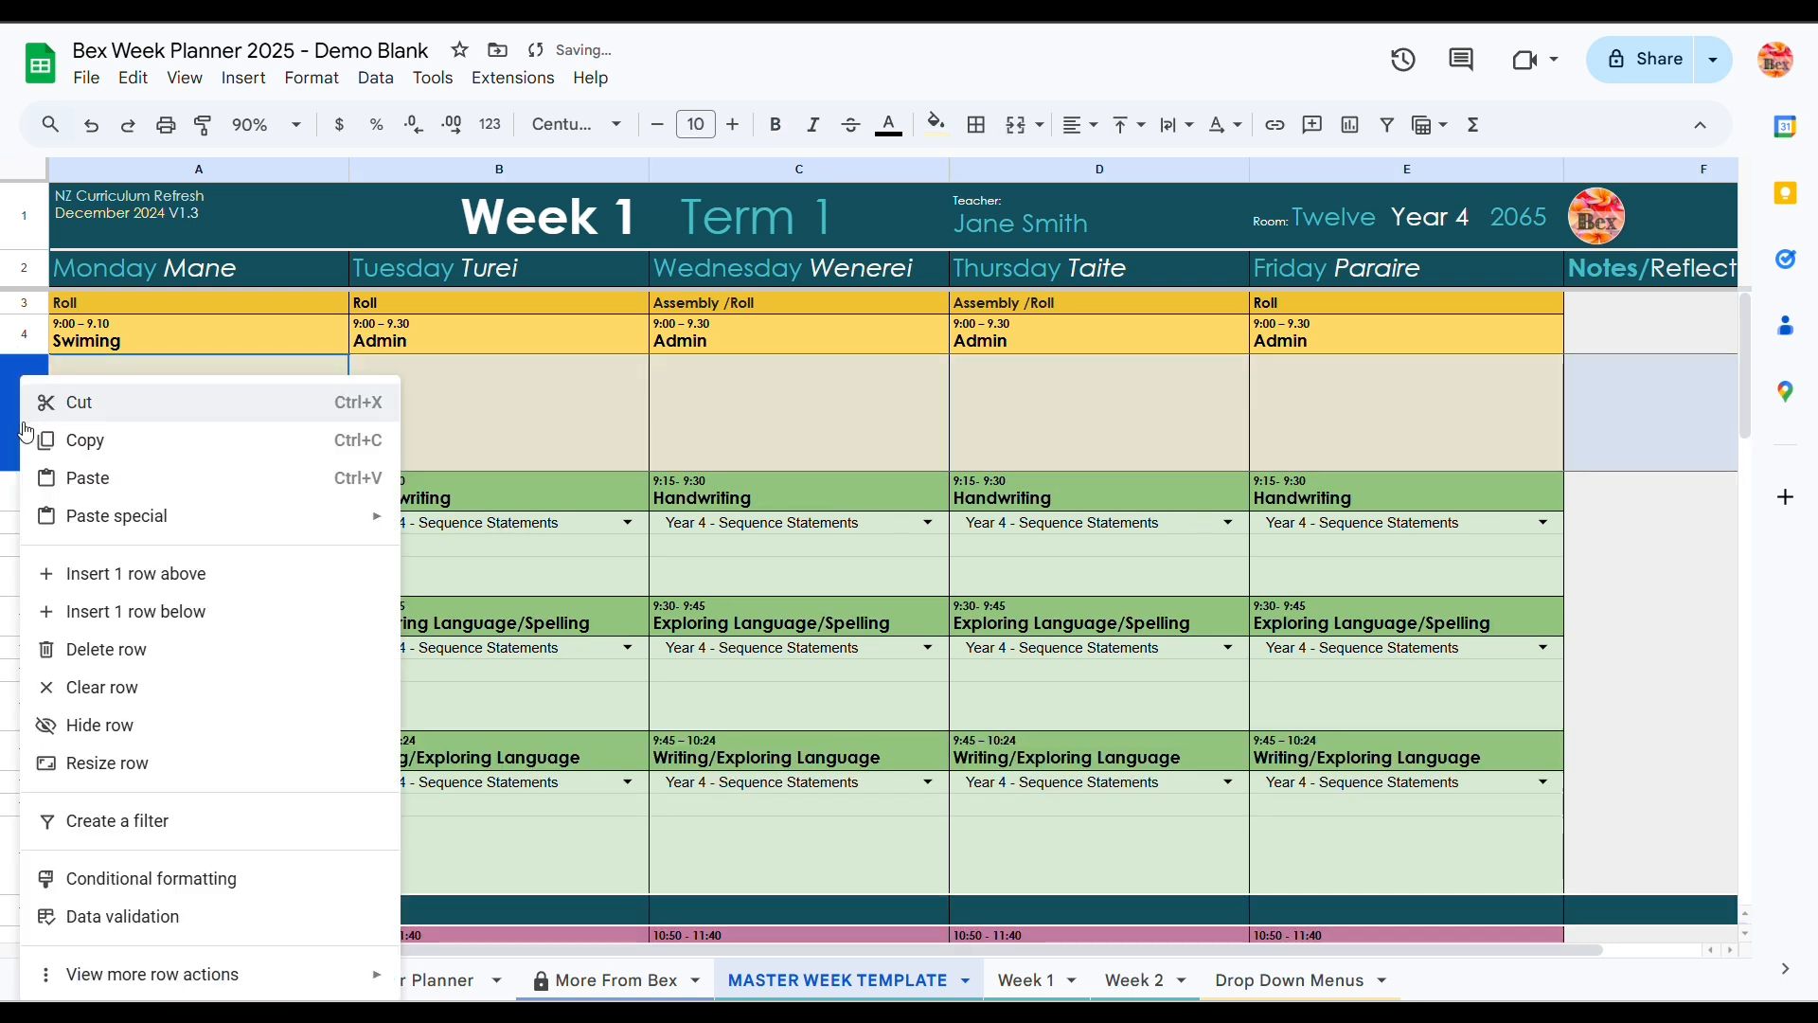
click(199, 611)
click(335, 542)
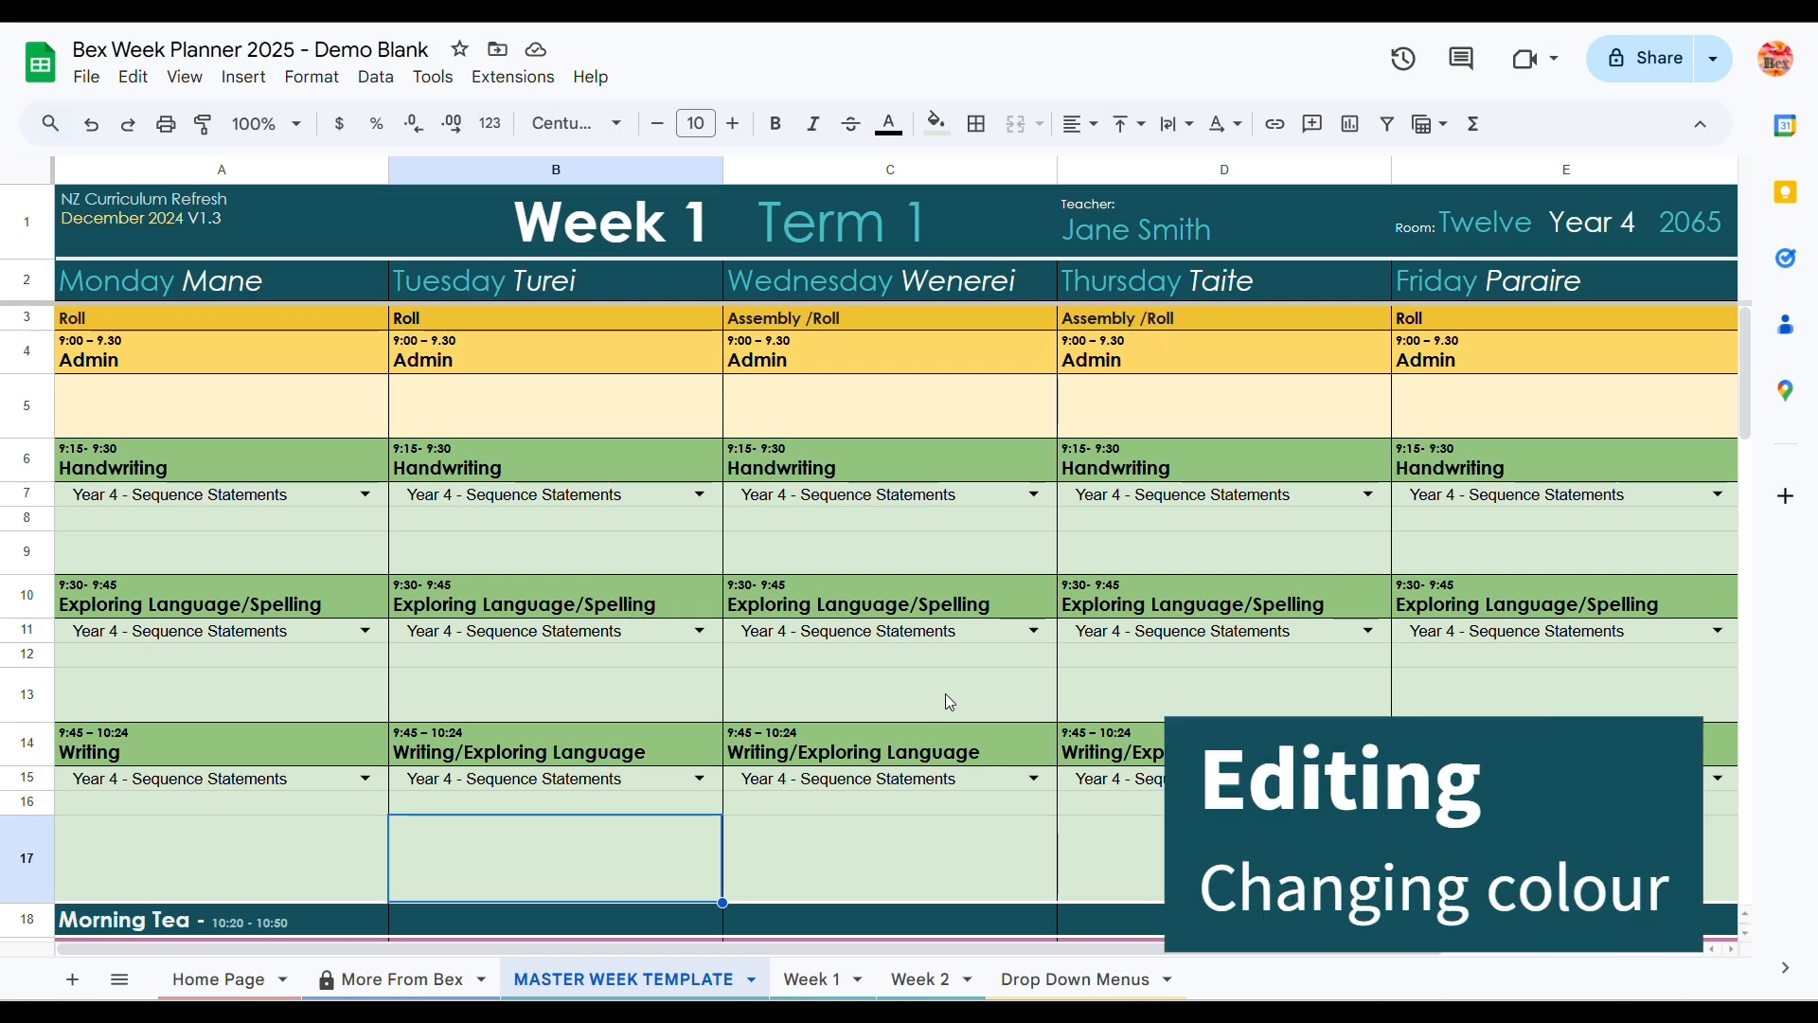
Step: Fill the Handwriting heading cells from Monday to Friday (A6:E6) with blue
drag(112, 460, 1562, 464)
click(937, 123)
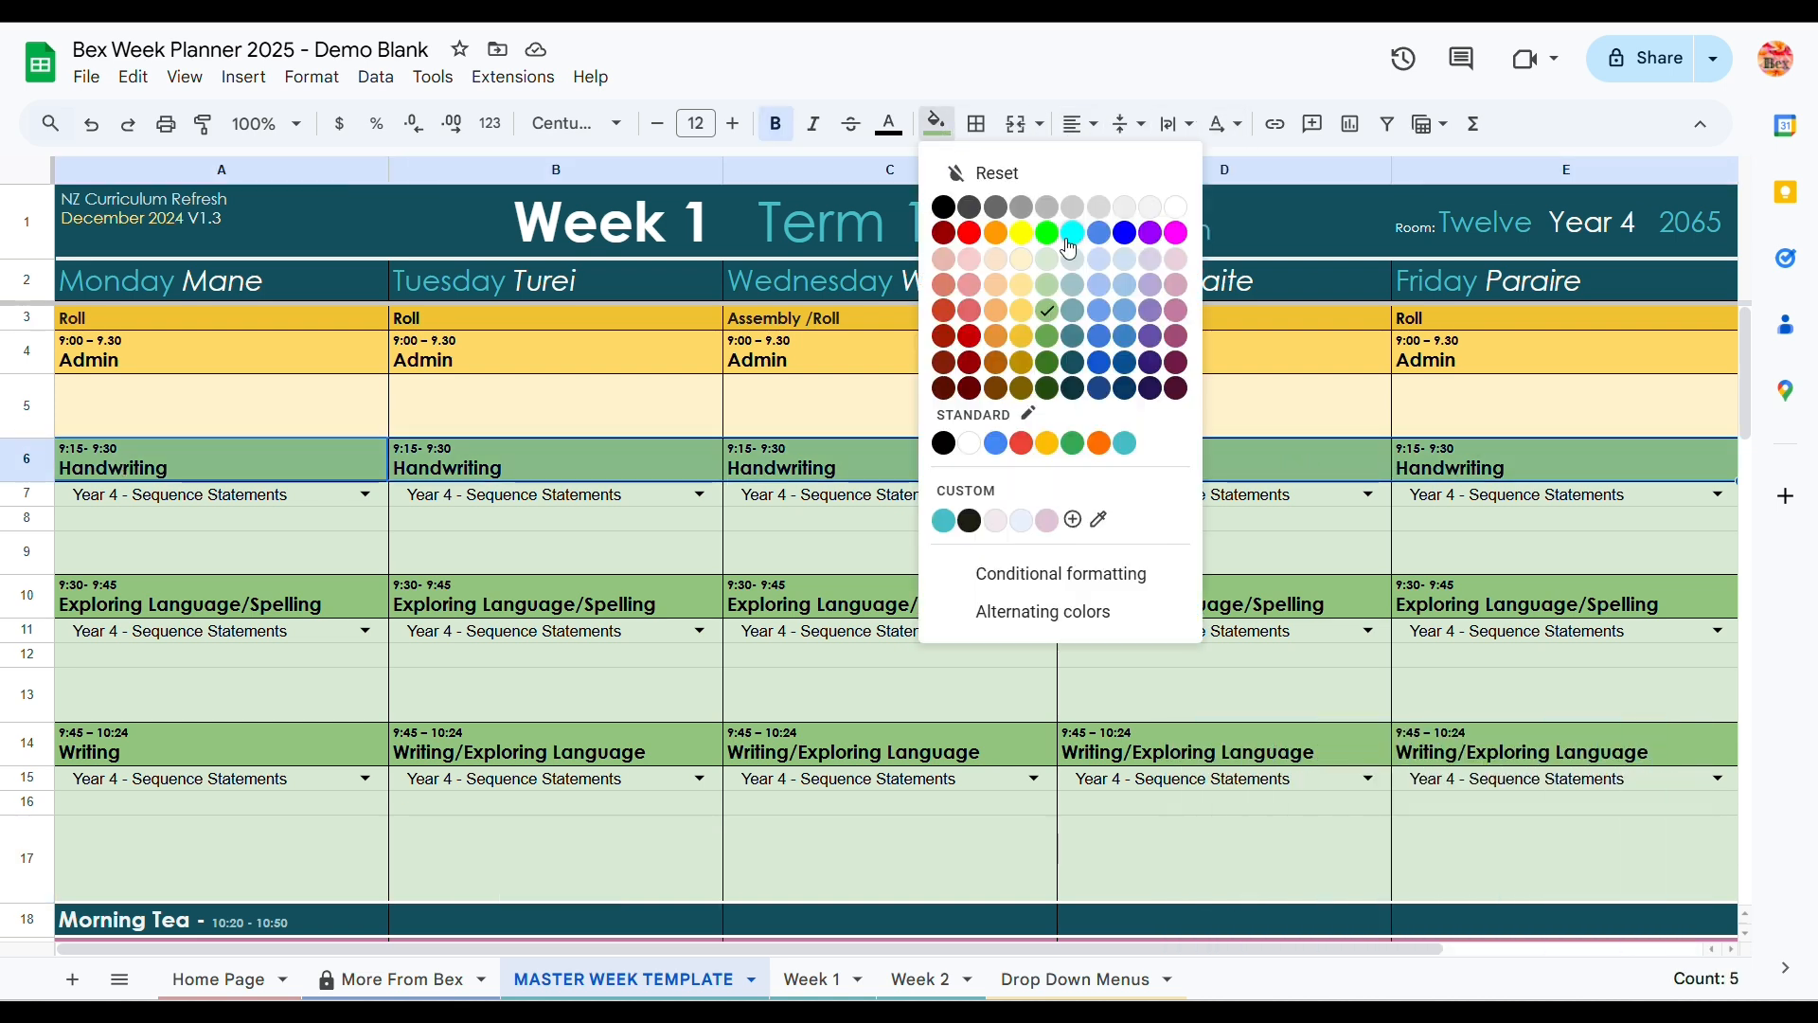
click(1123, 322)
click(178, 559)
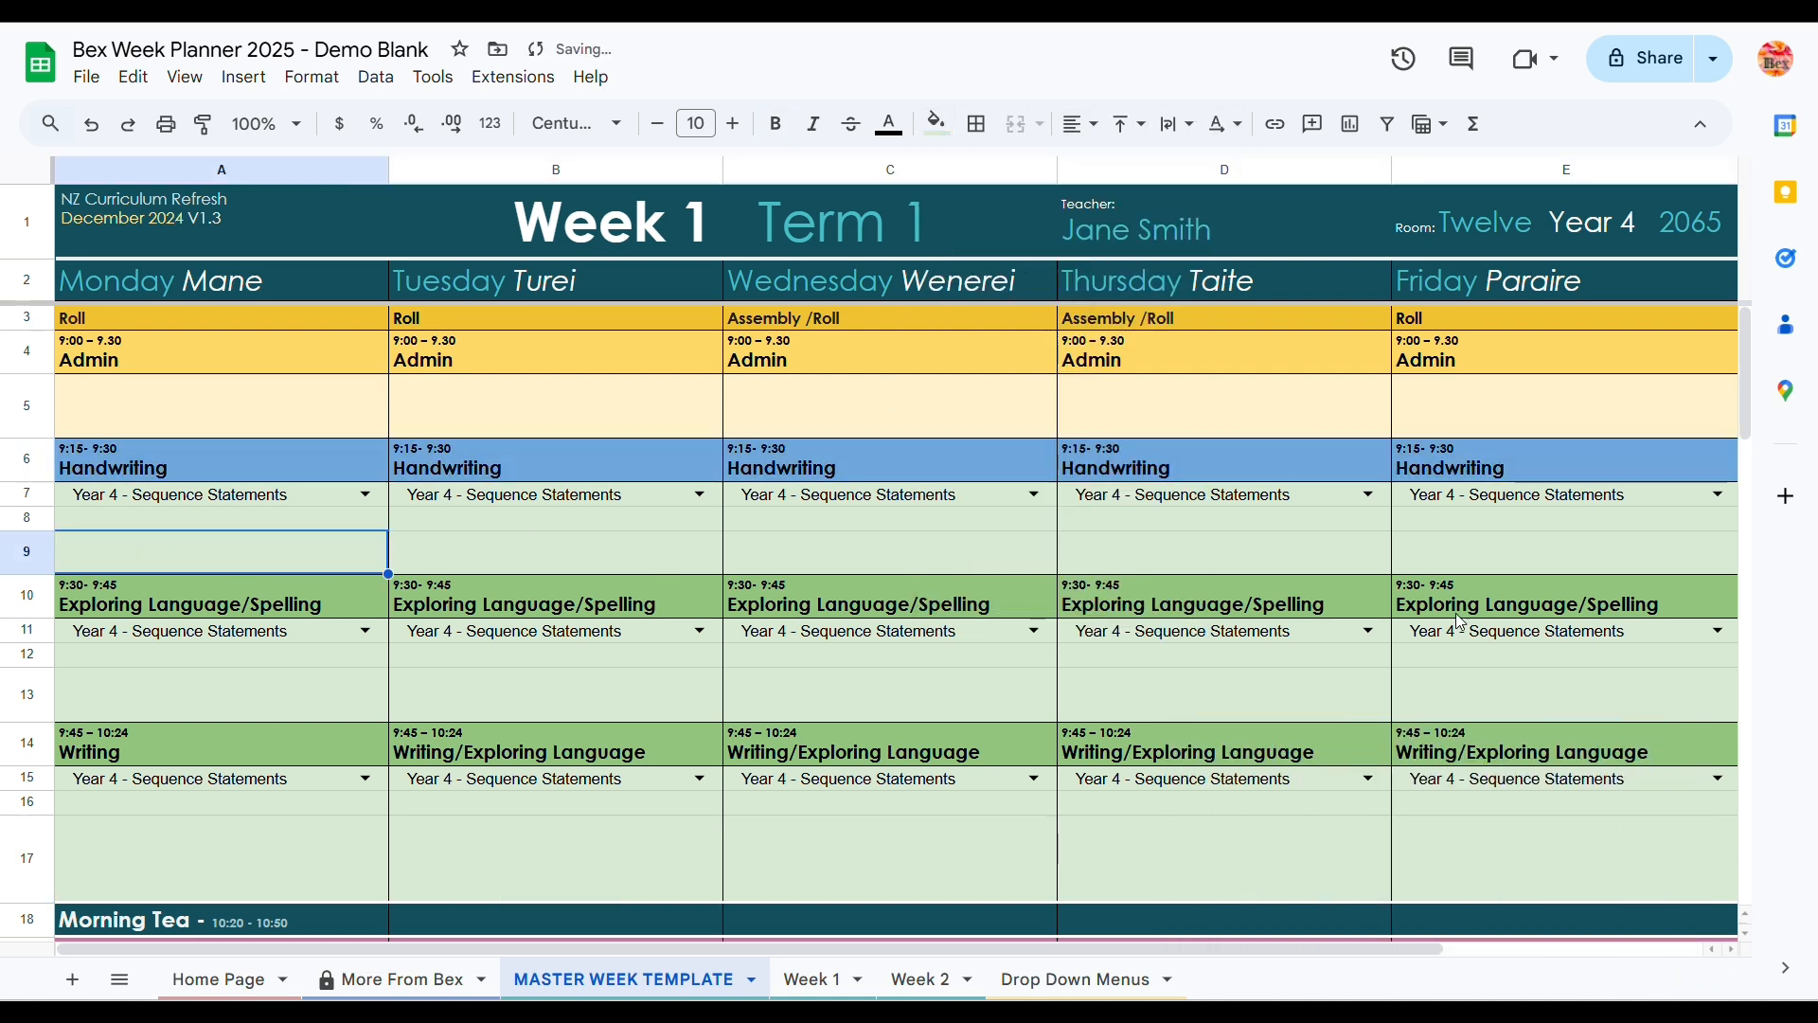
Step: Fill the cells under the Handwriting headings (A7:E9) with a lighter blue
drag(1411, 559, 305, 486)
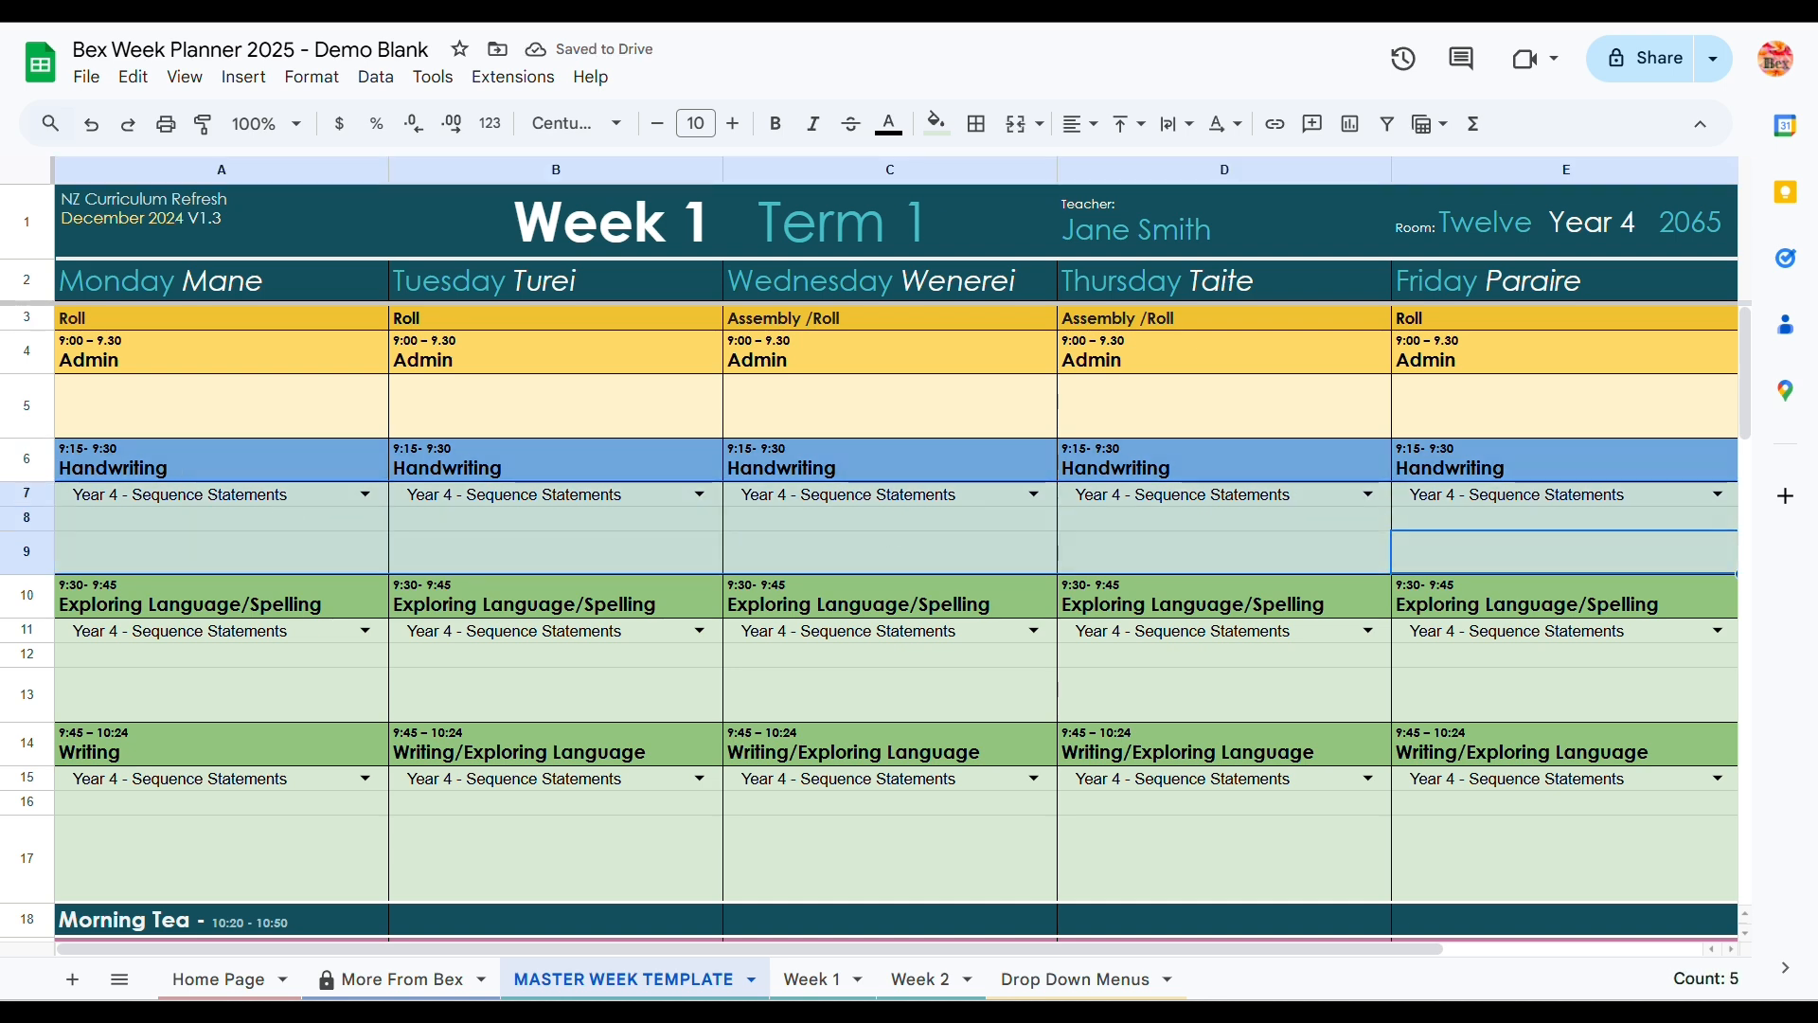
click(938, 123)
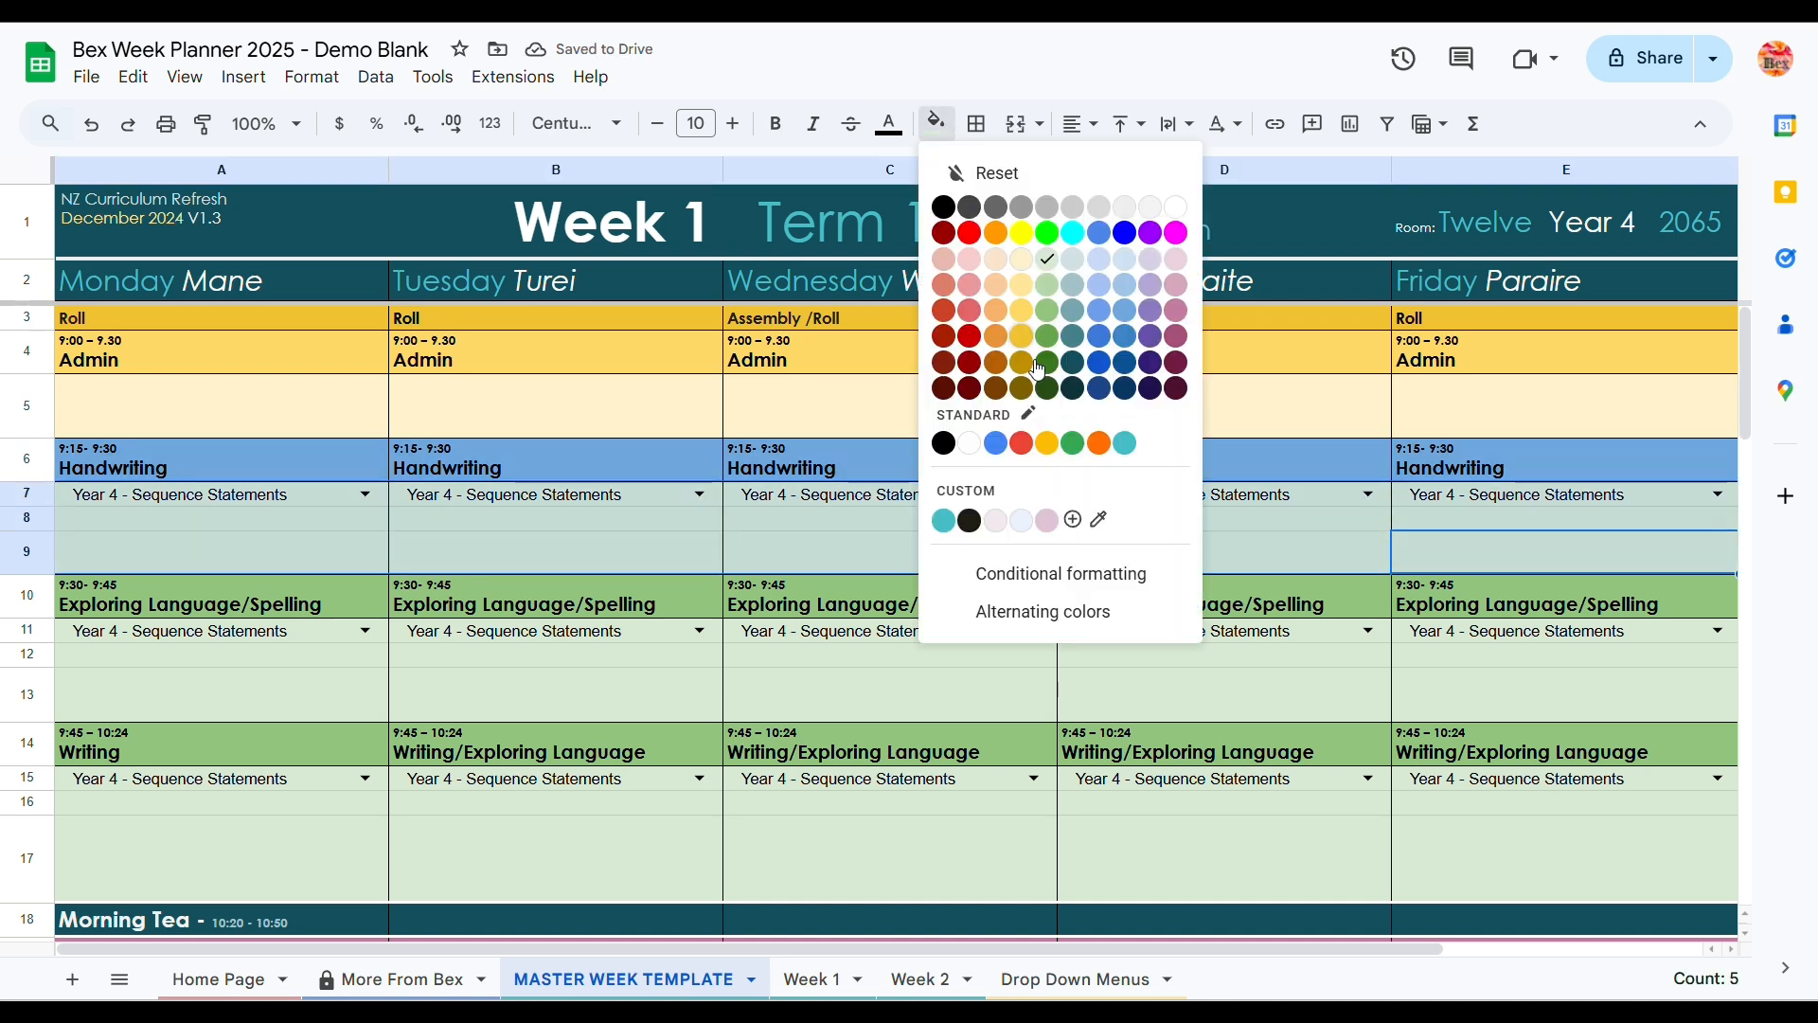
click(1127, 293)
click(1152, 657)
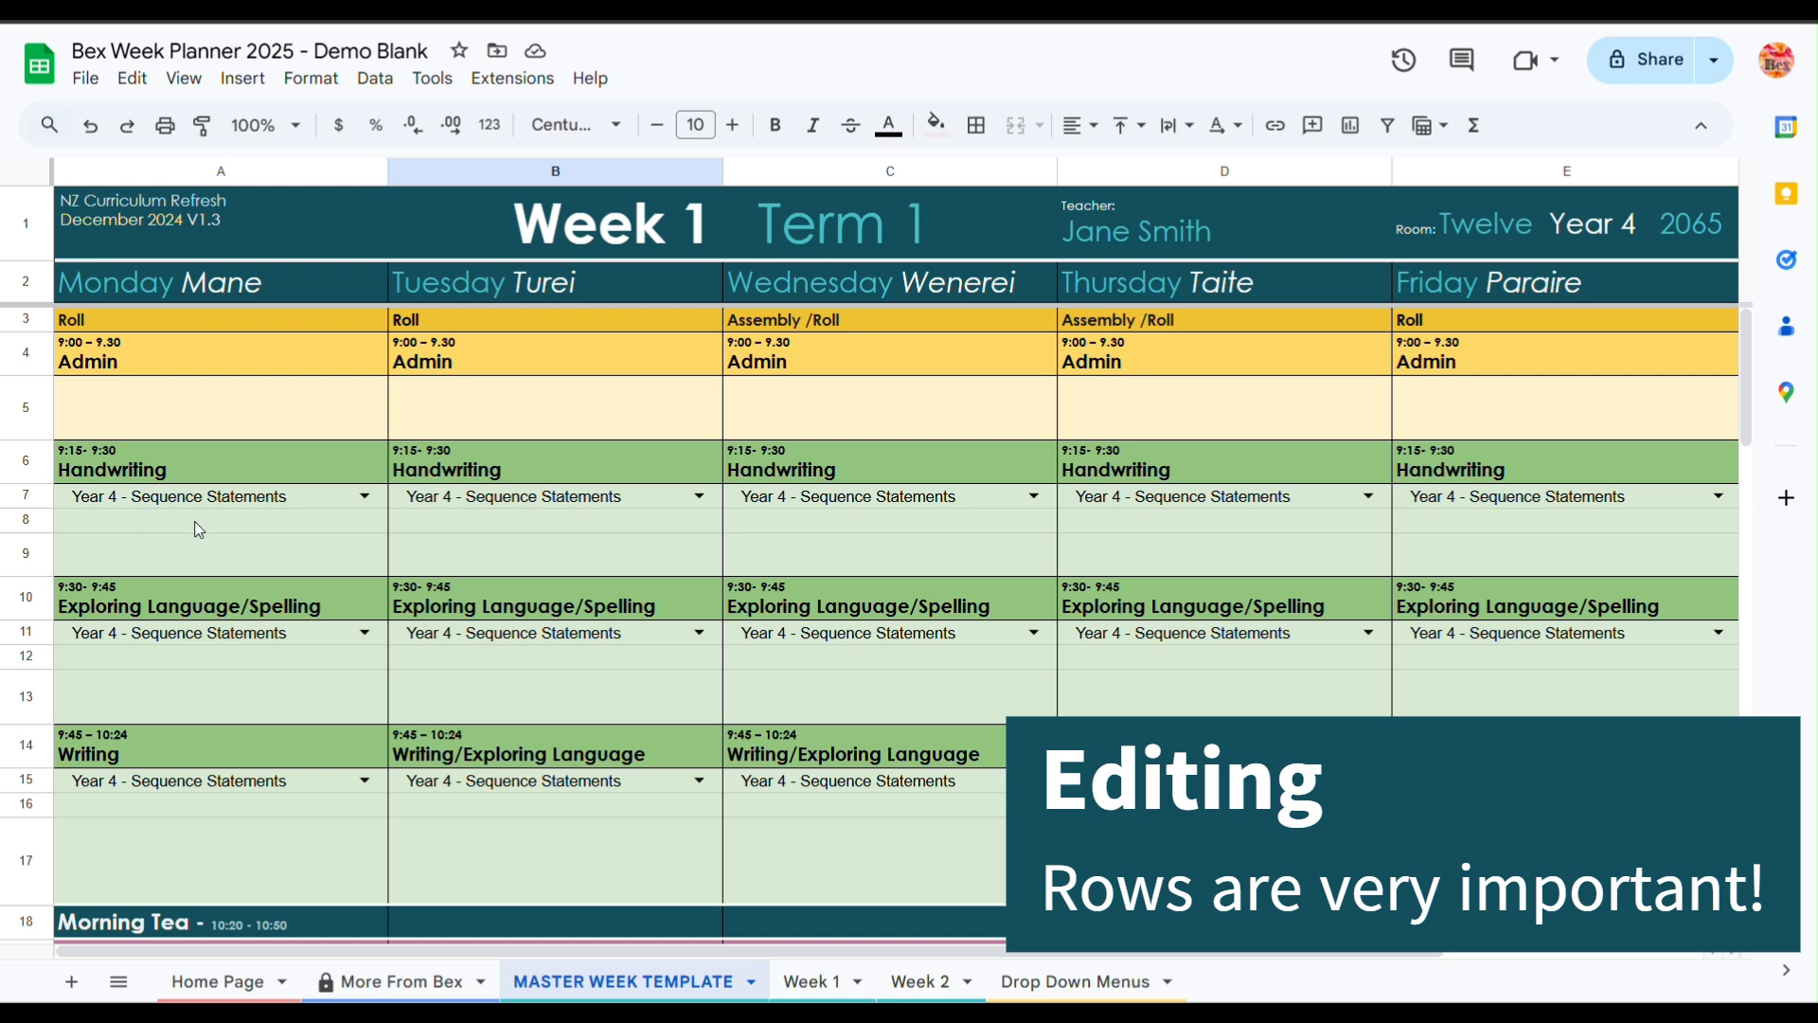
Step: Copy Tuesday's whole Maths block (B19:B35) and paste it over Wednesday's Reading block starting at C36
scroll(203, 539, down, 4)
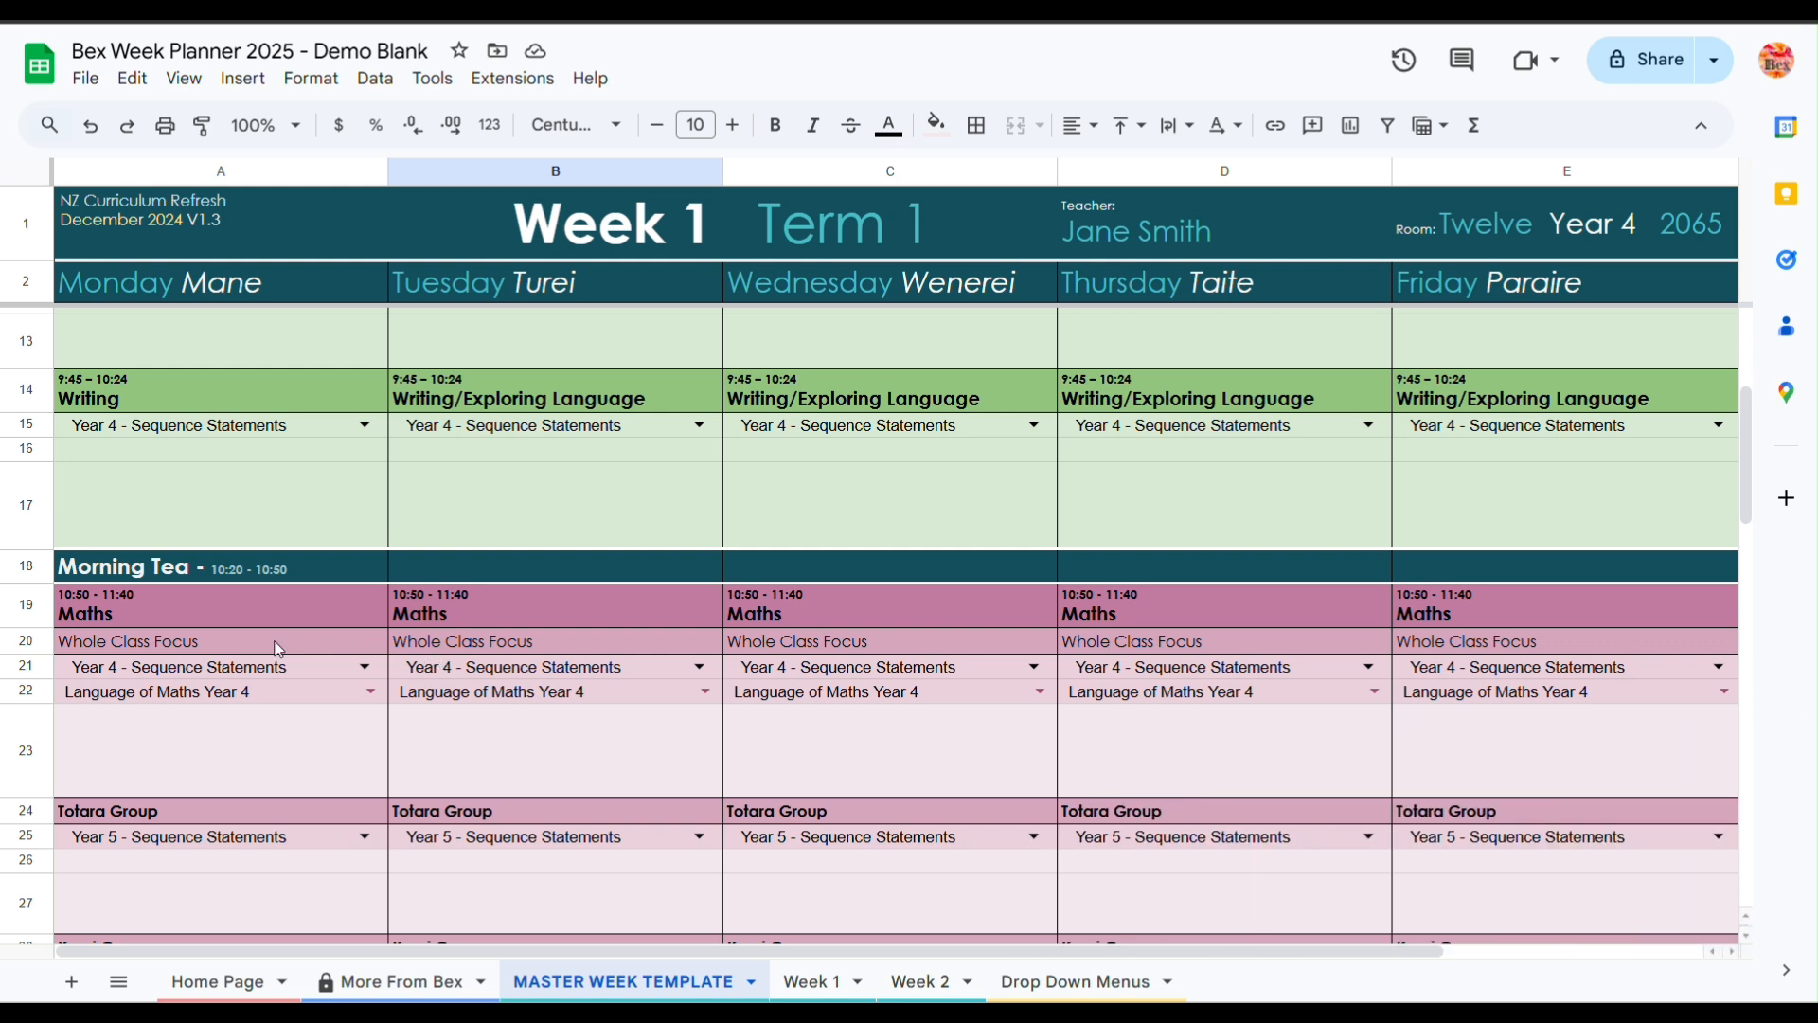
scroll(536, 488, down, 5)
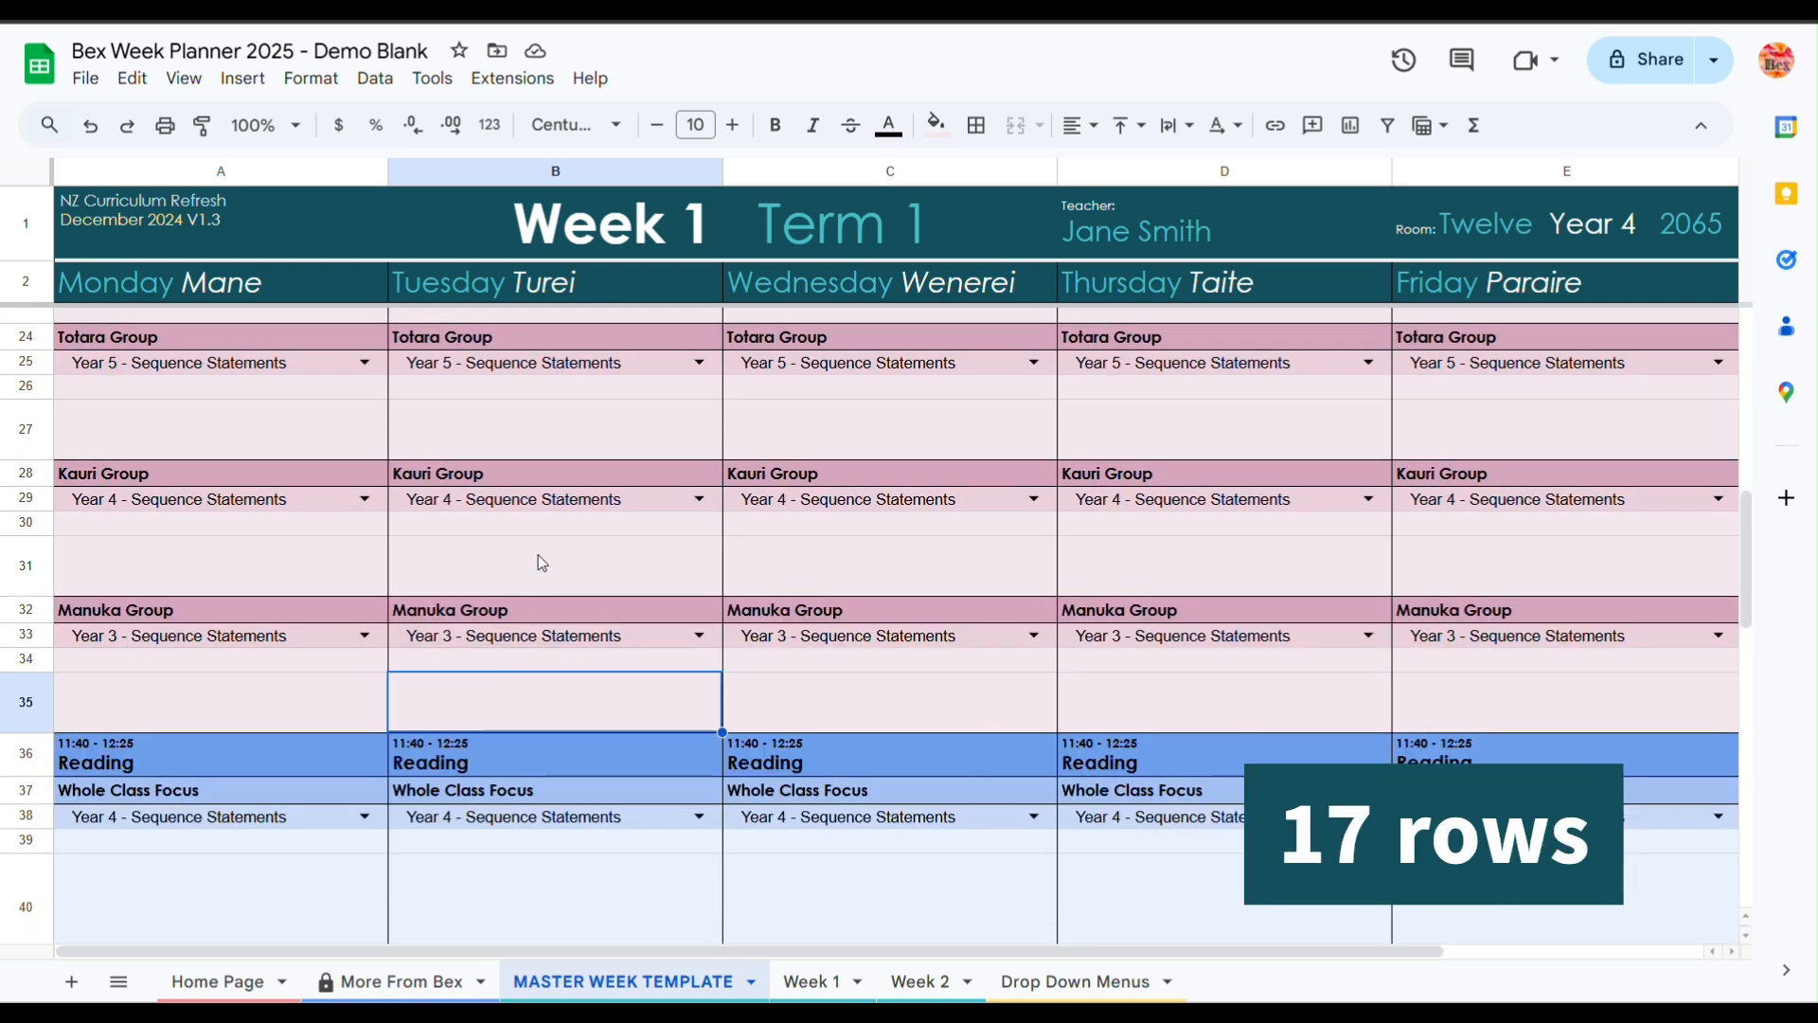
scroll(538, 555, down, 3)
scroll(539, 724, up, 2)
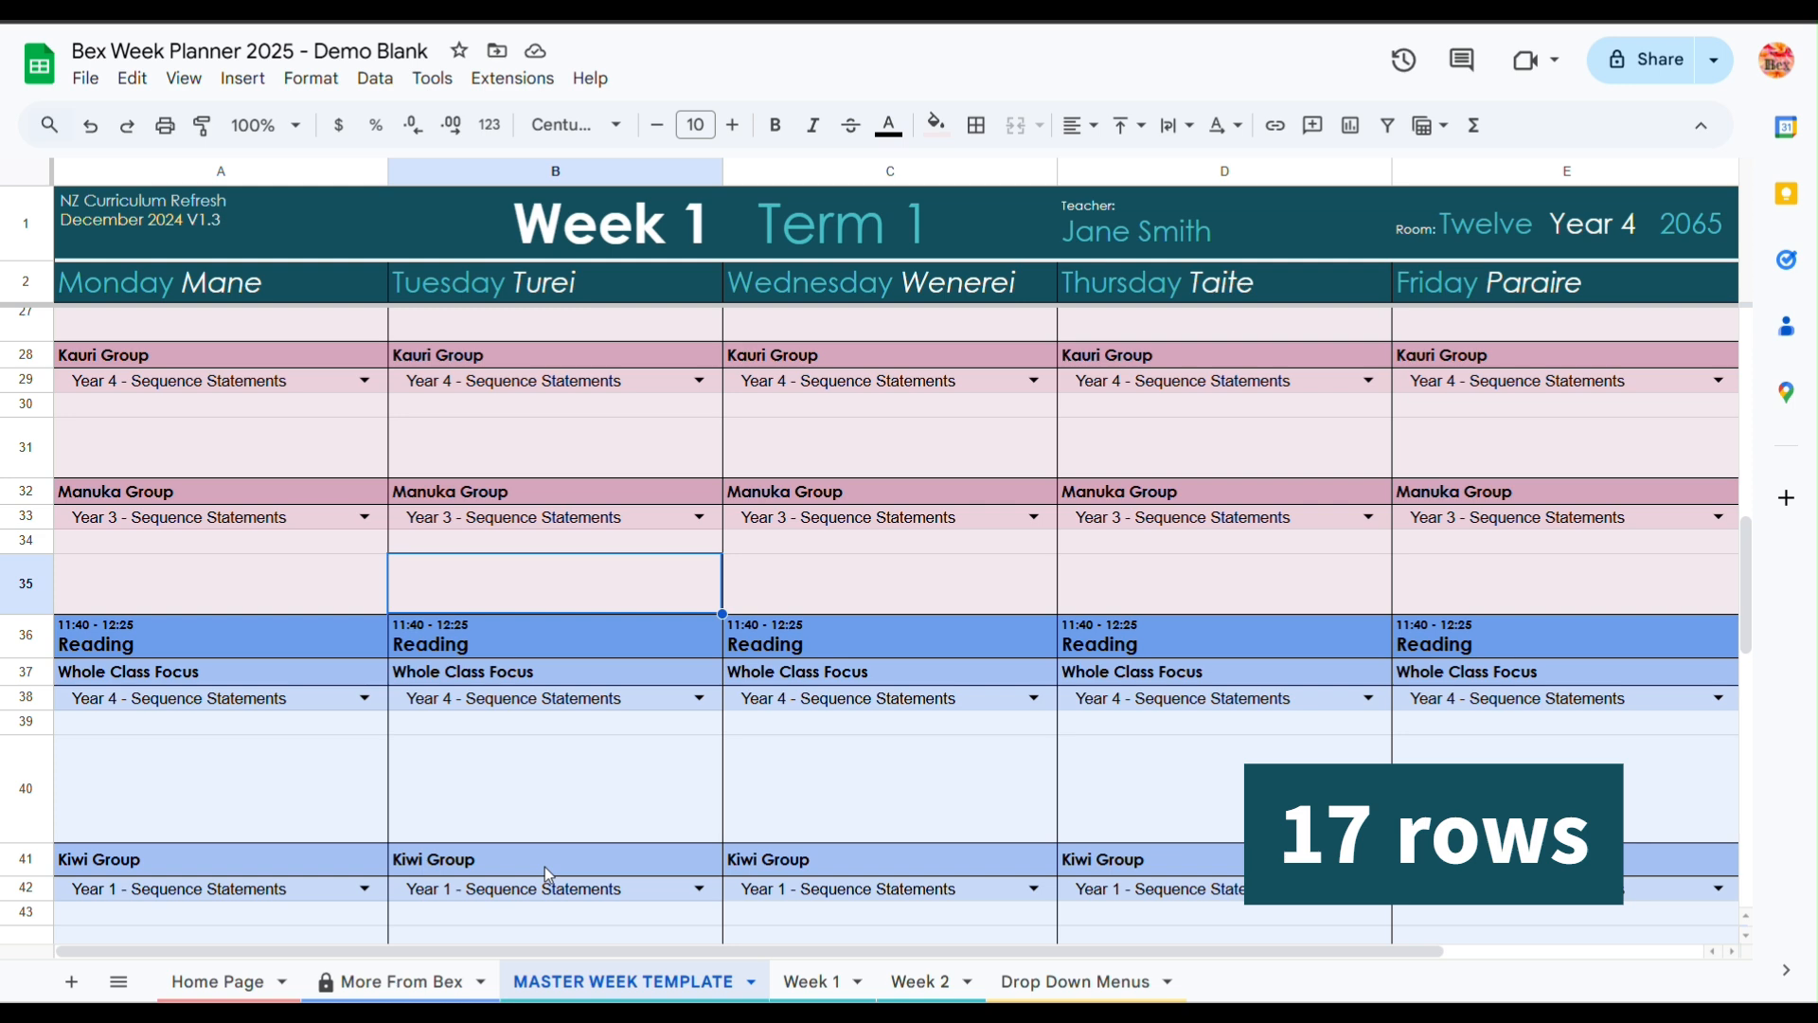
scroll(548, 867, up, 5)
mouse_move(572, 497)
mouse_down()
mouse_move(580, 973)
mouse_move(599, 498)
mouse_up()
key(ctrl+c)
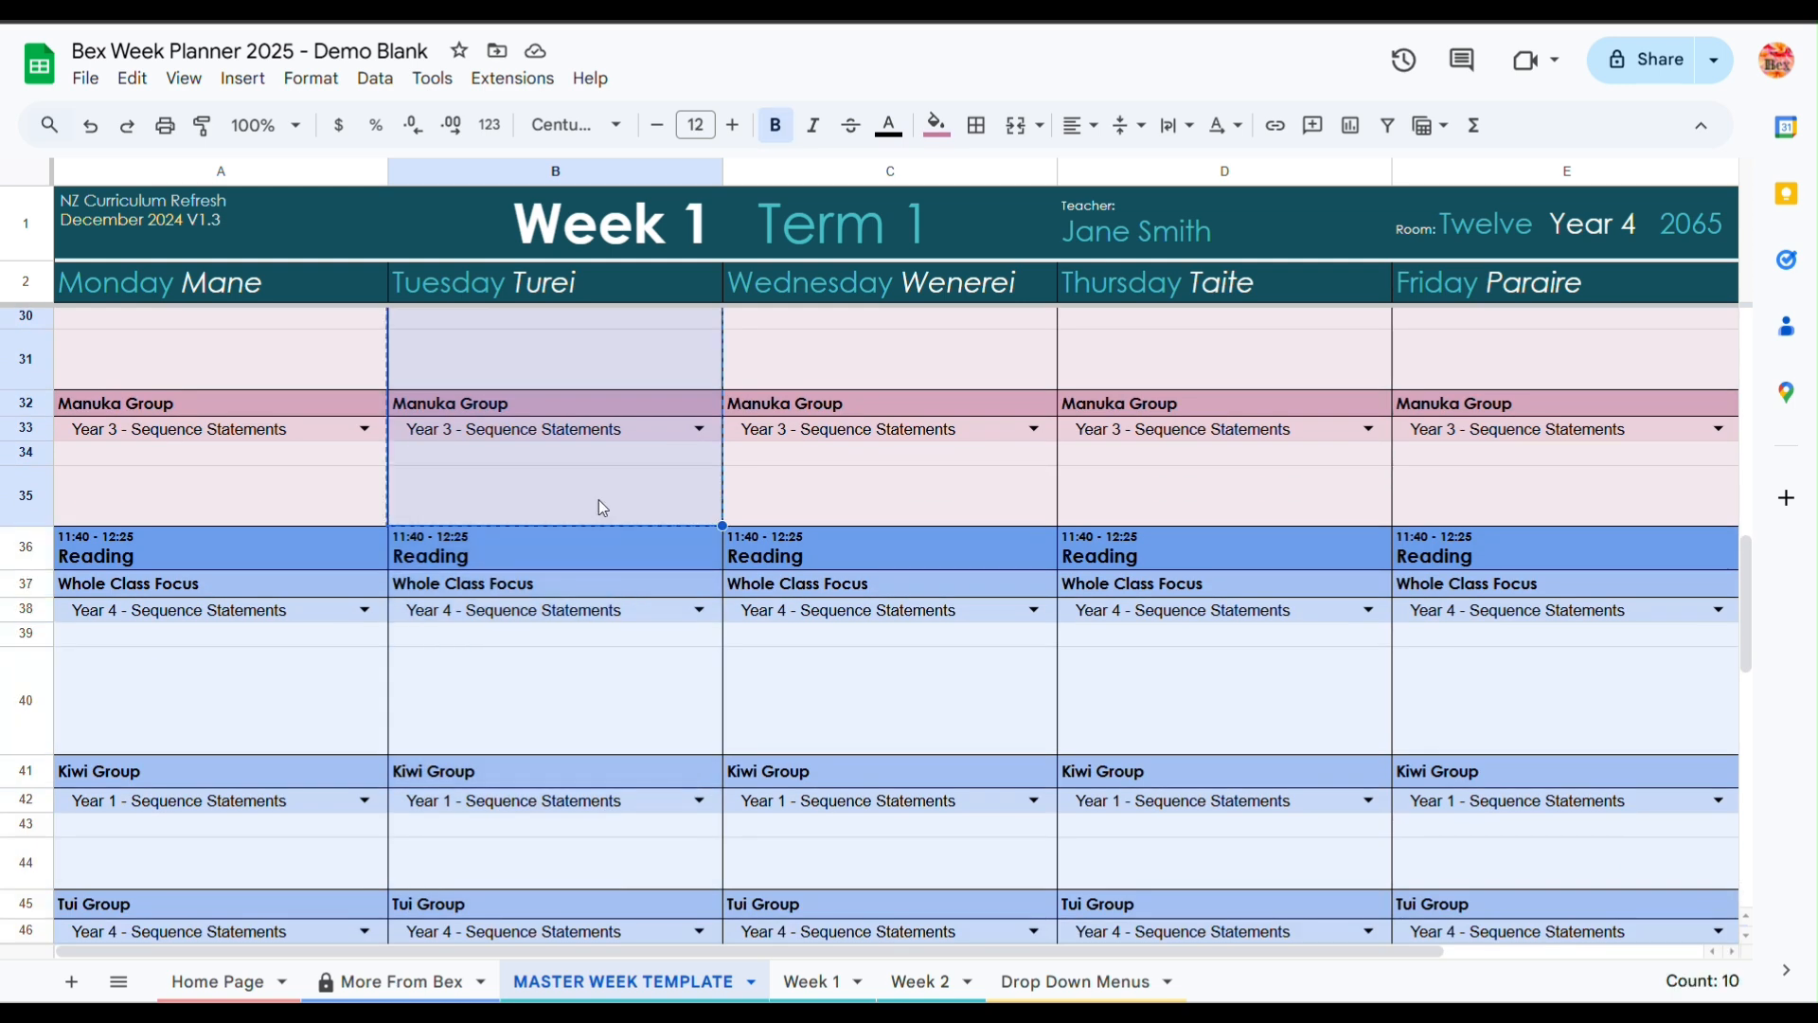
scroll(598, 498, down, 2)
click(837, 435)
key(ctrl+v)
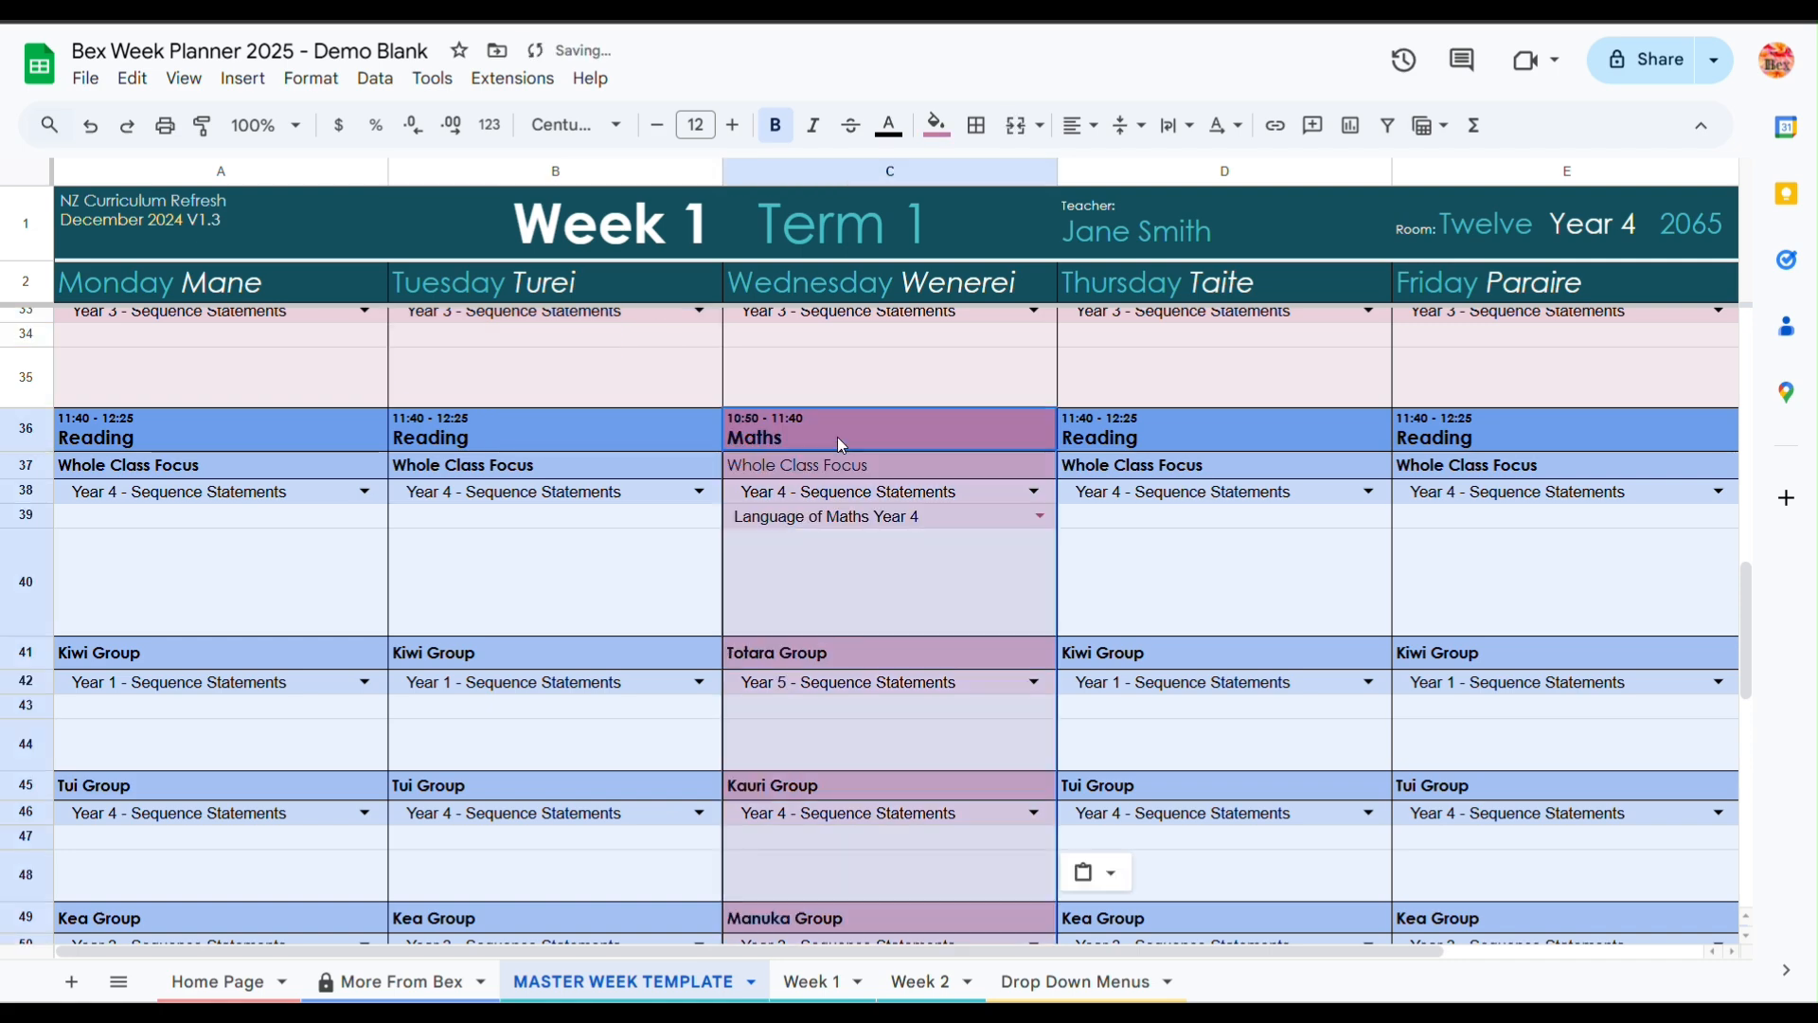
scroll(1041, 848, down, 3)
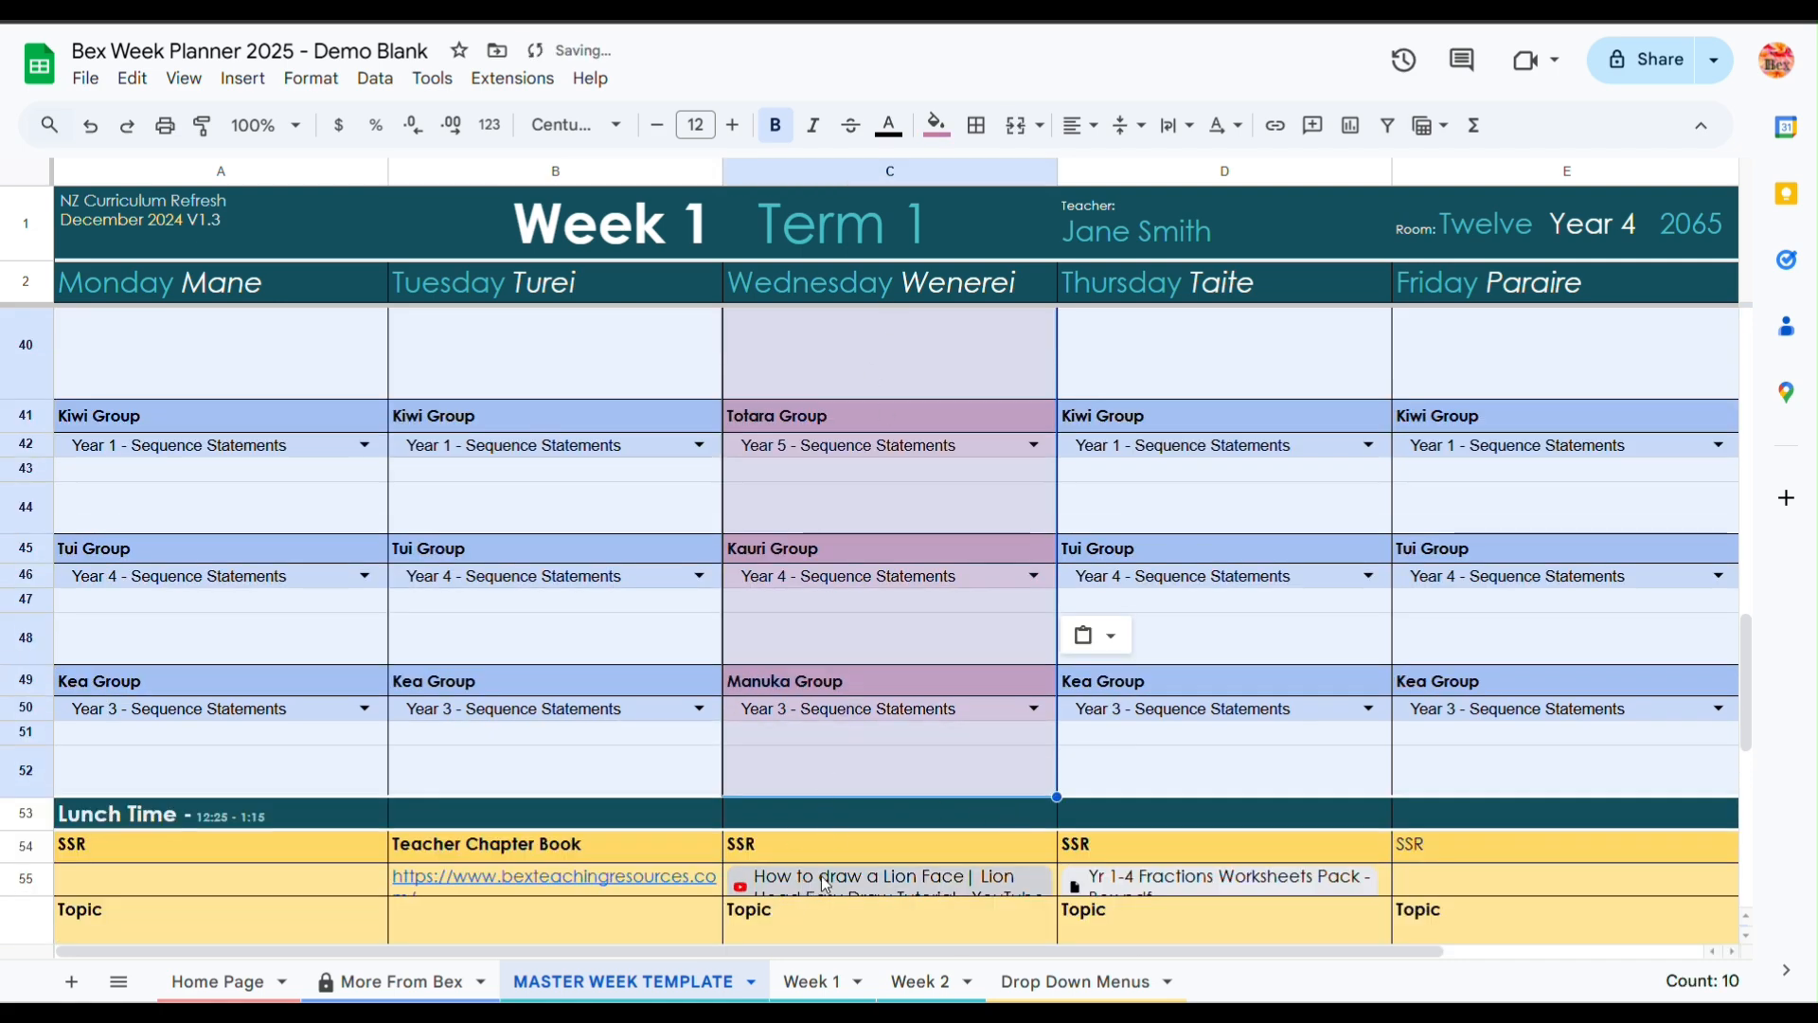
Step: Try pasting Tuesday's Handwriting block (B6:B9) over the Roll and Admin block starting at B3, and undo the paste
scroll(686, 757, up, 10)
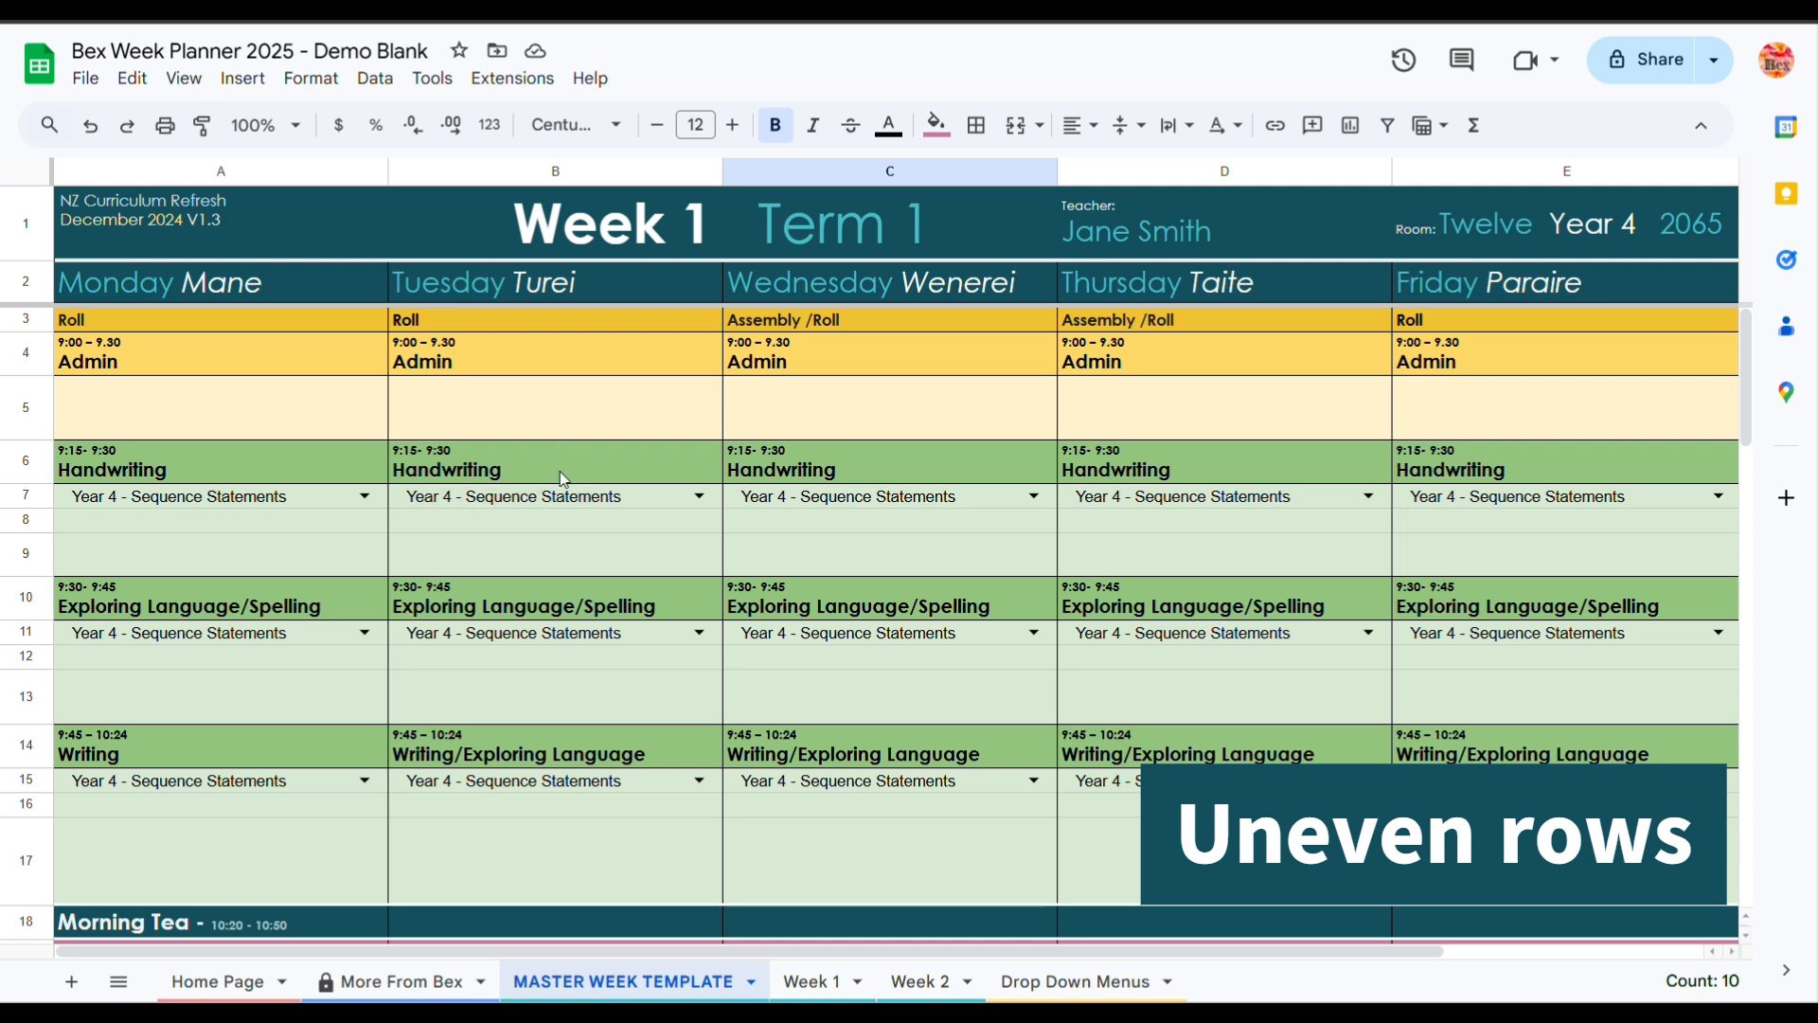
drag(576, 457, 561, 567)
key(ctrl+c)
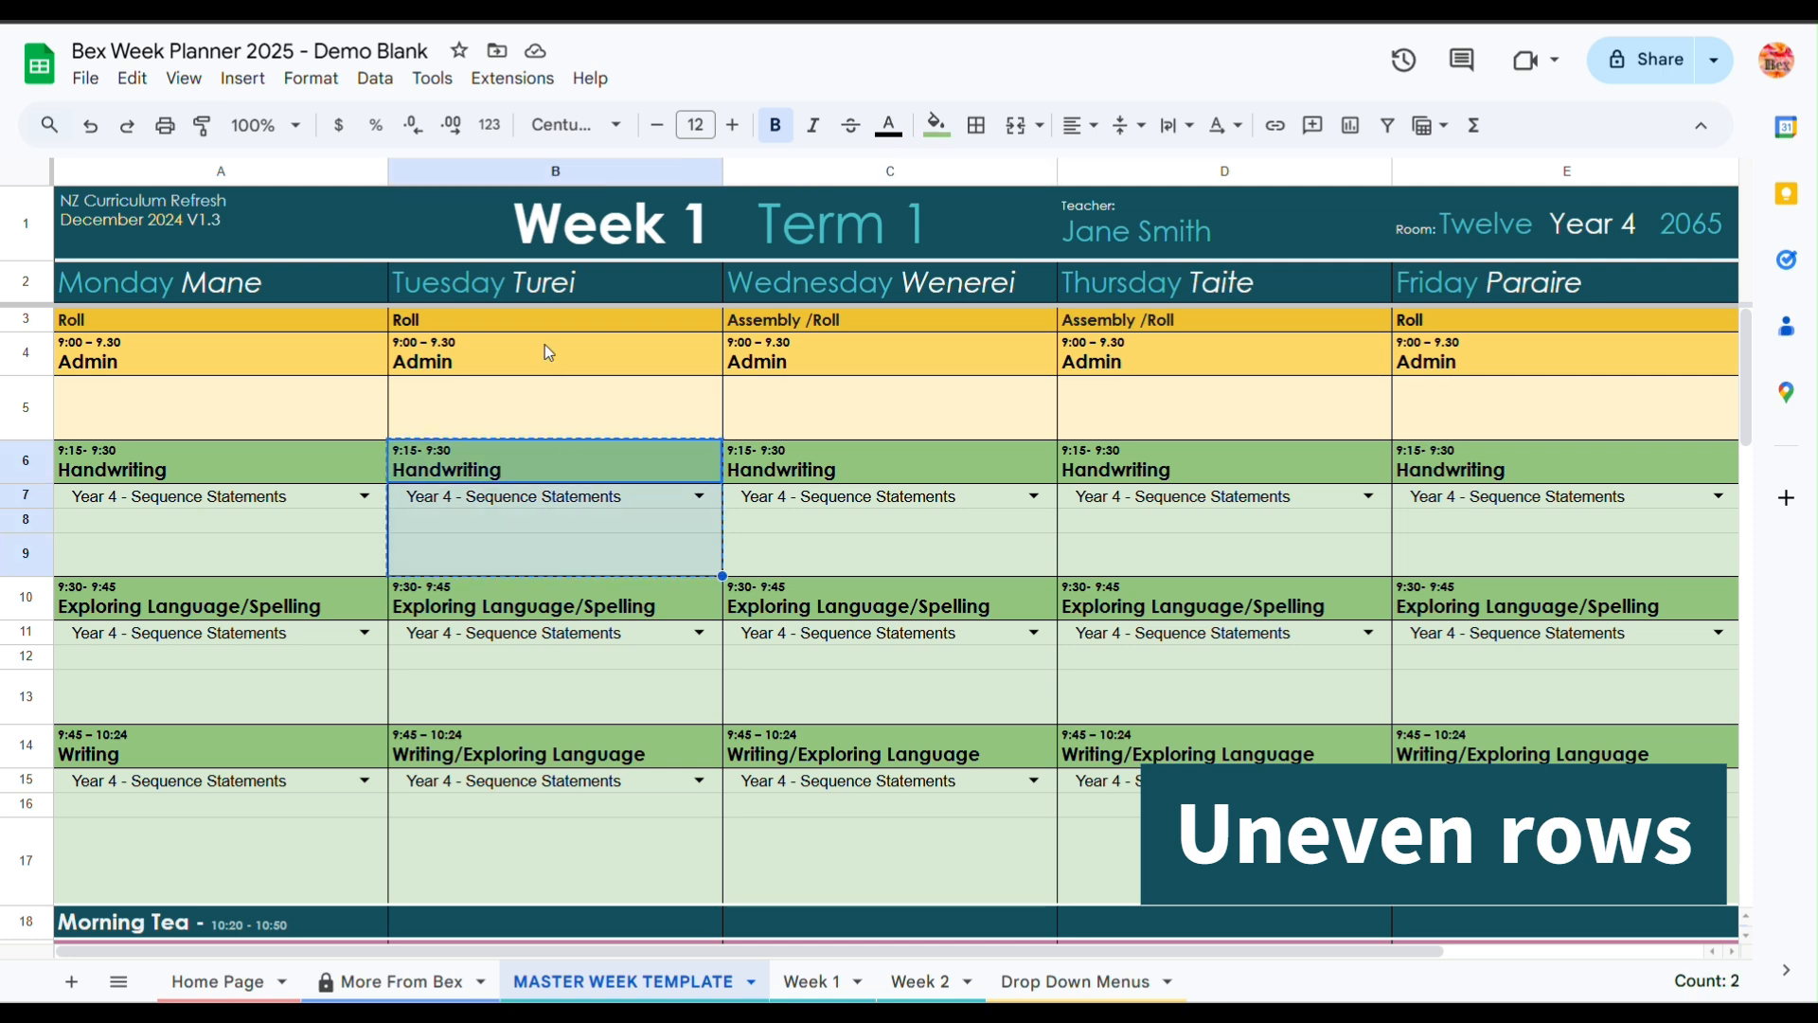
click(547, 327)
key(ctrl+v)
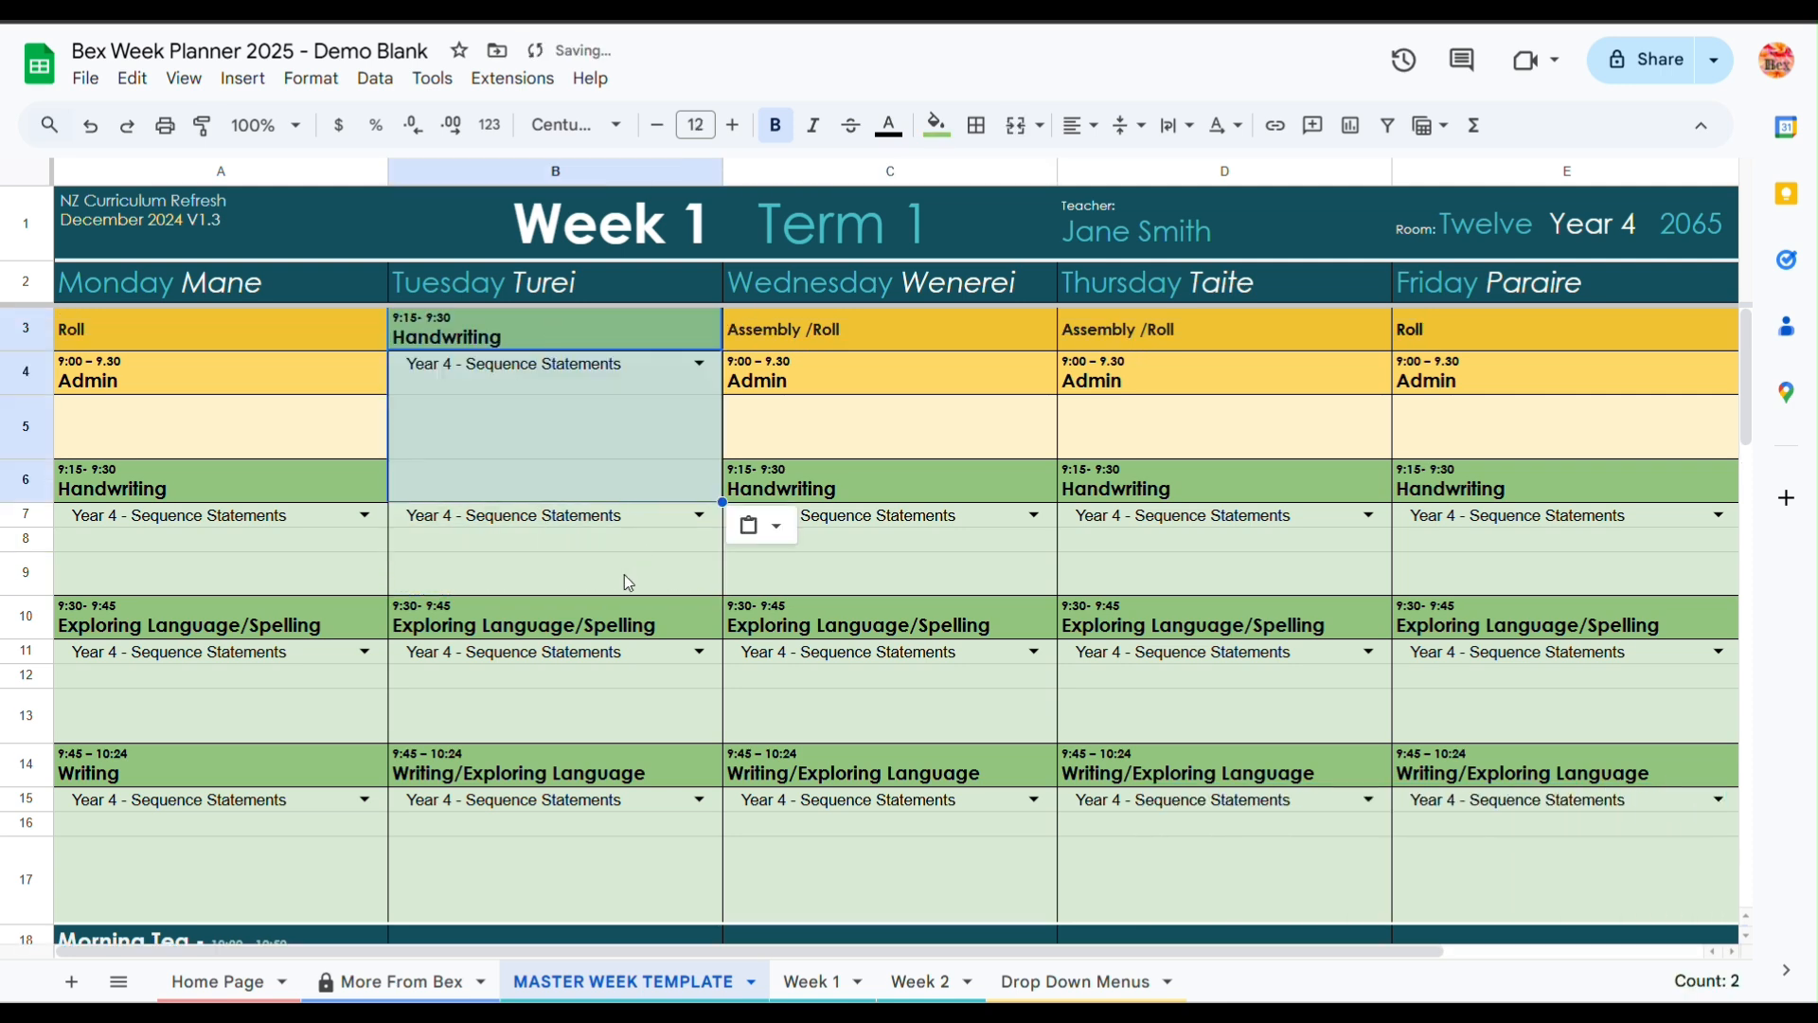
key(ctrl+z)
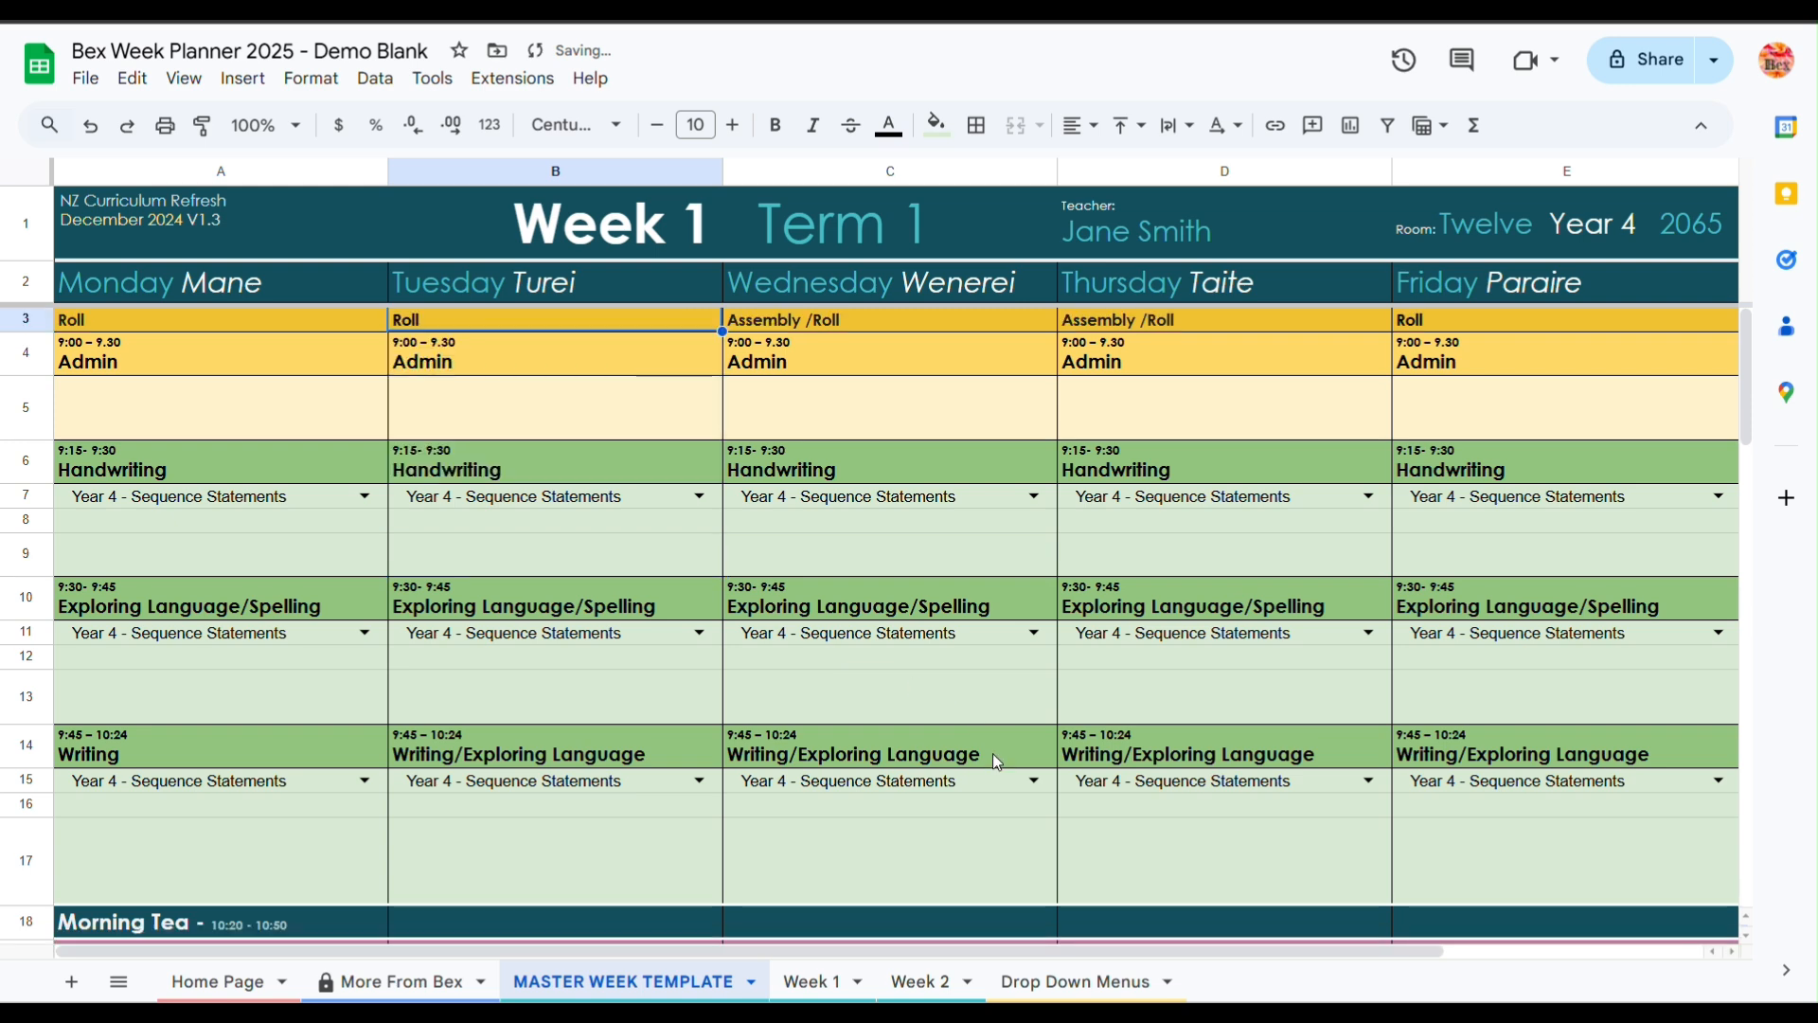
Step: Insert one row above row 5, below the Admin headings
click(28, 419)
right_click(30, 423)
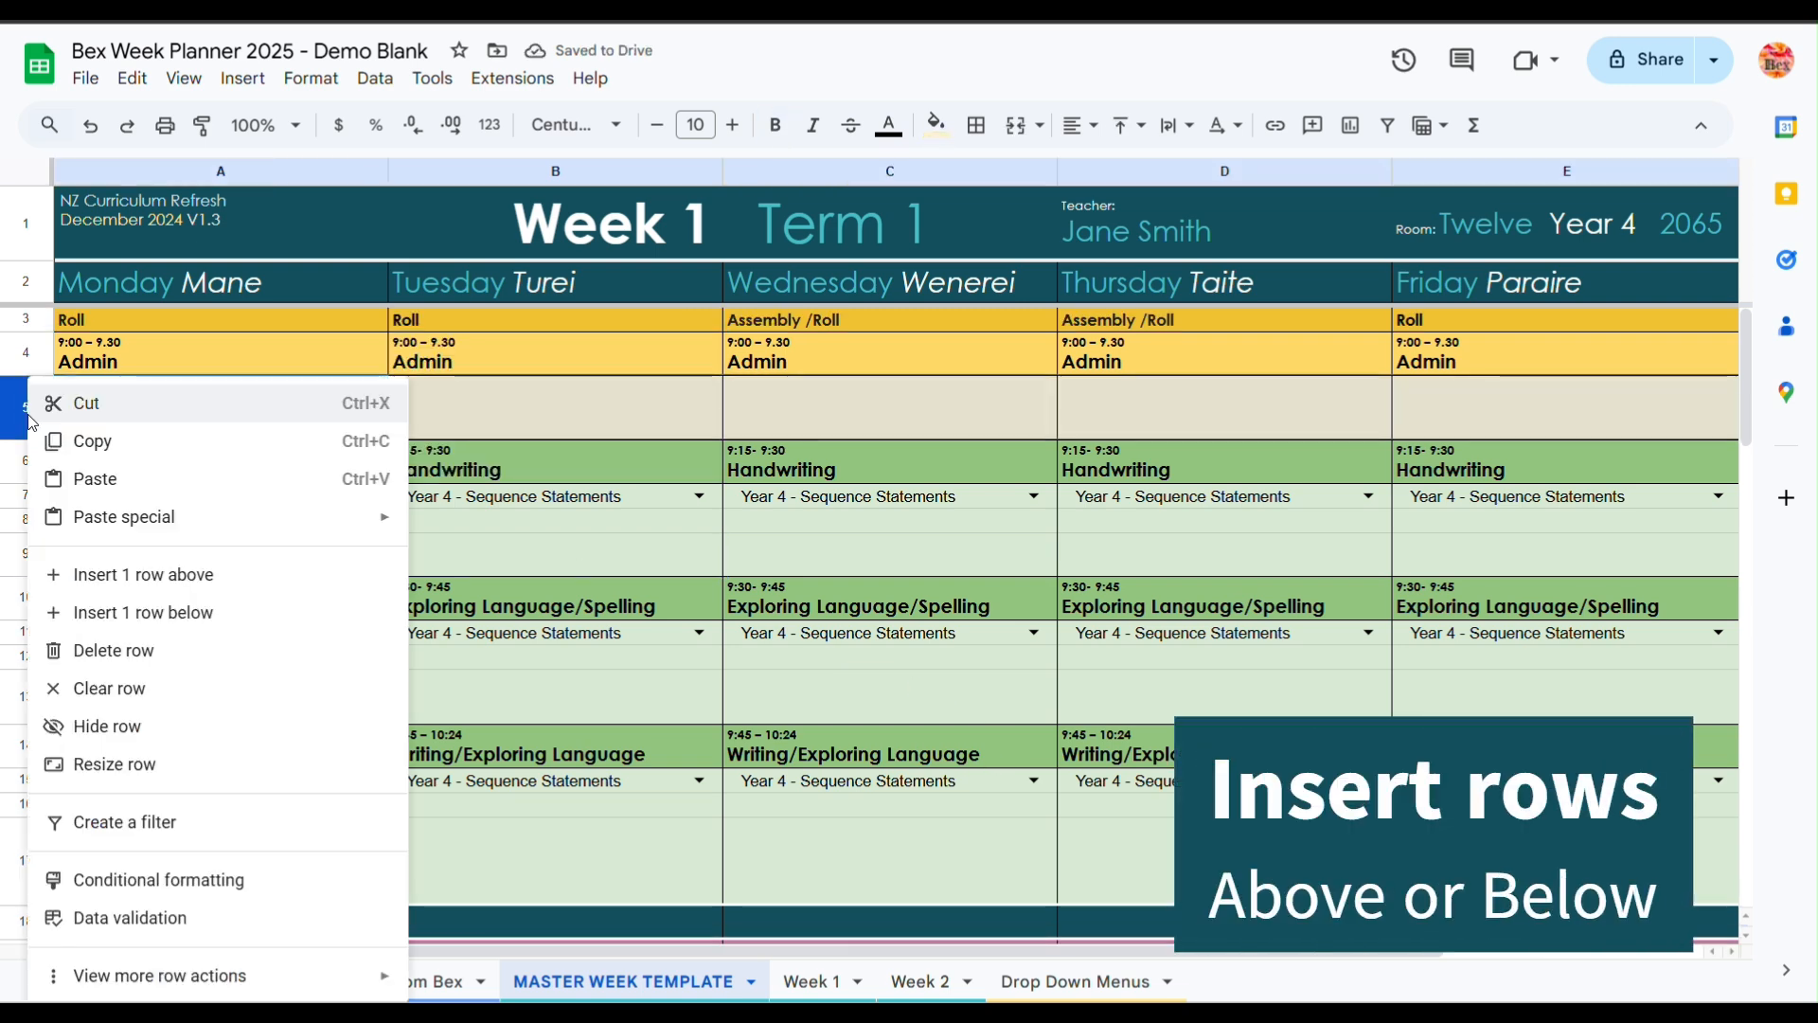
click(142, 575)
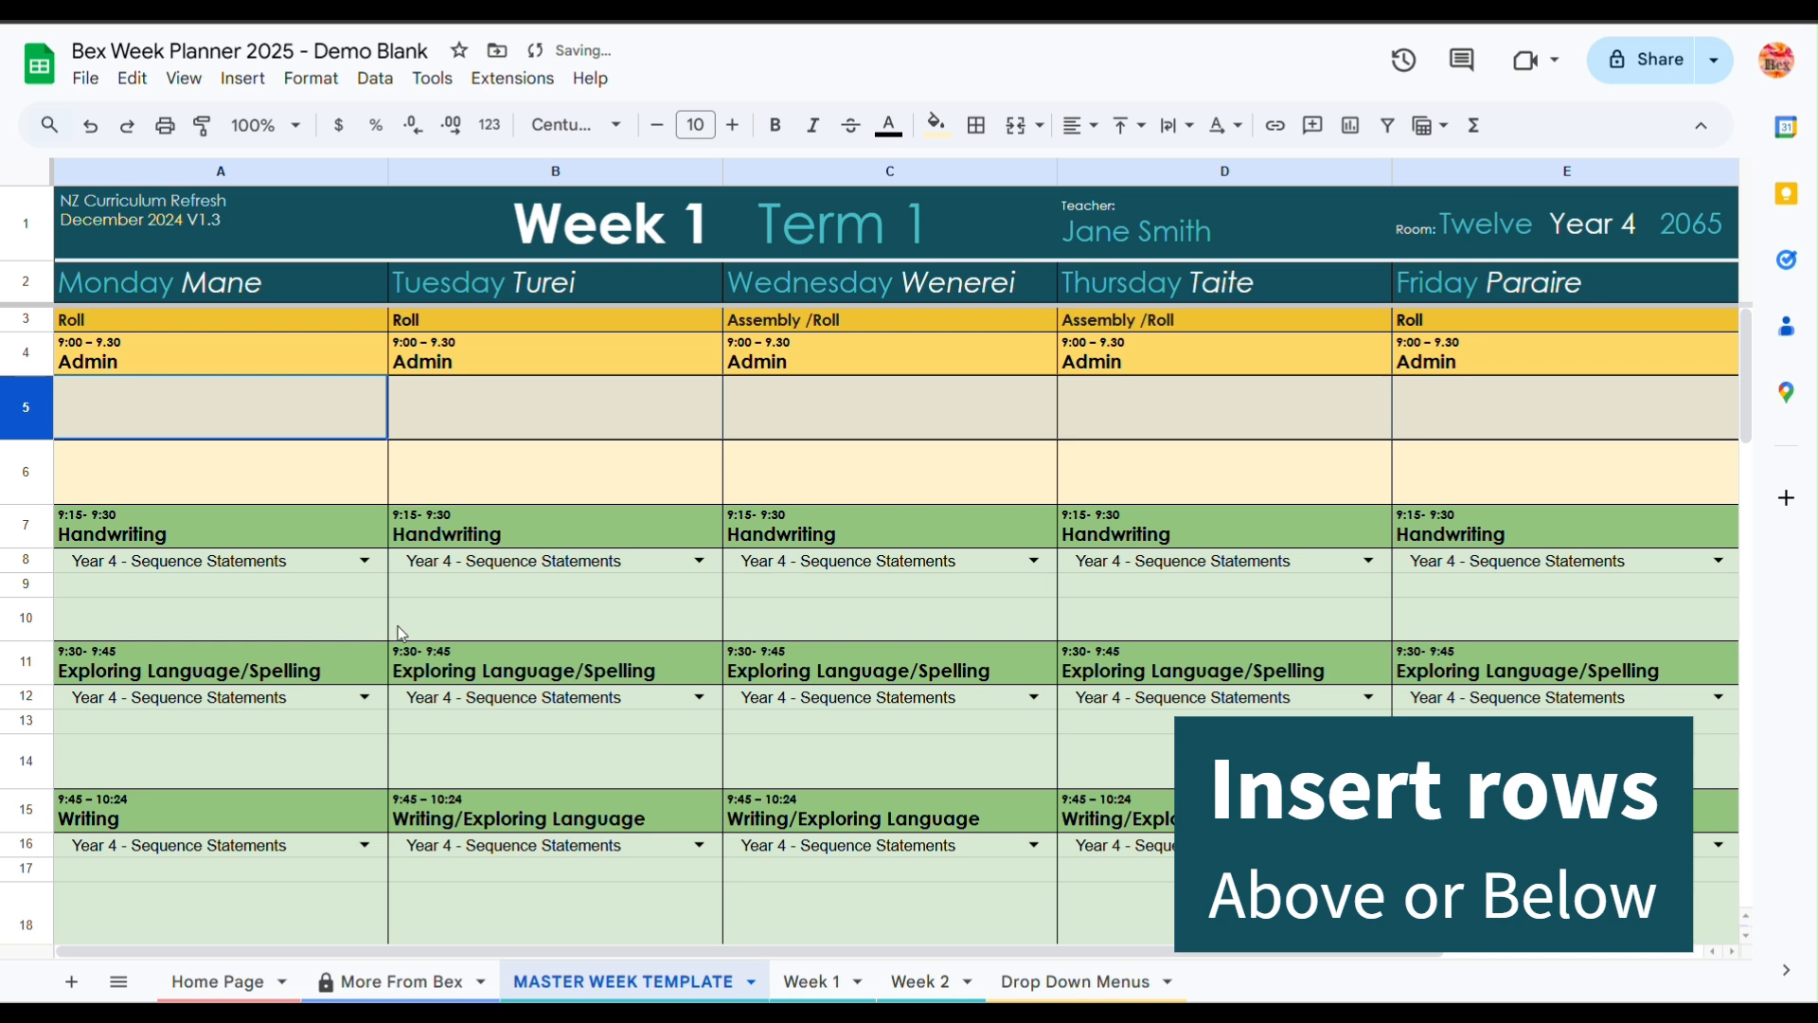
Step: Copy Tuesday's Handwriting block (B7:B10) and paste it over the Roll and Admin block starting at B3
click(570, 586)
drag(582, 519, 568, 623)
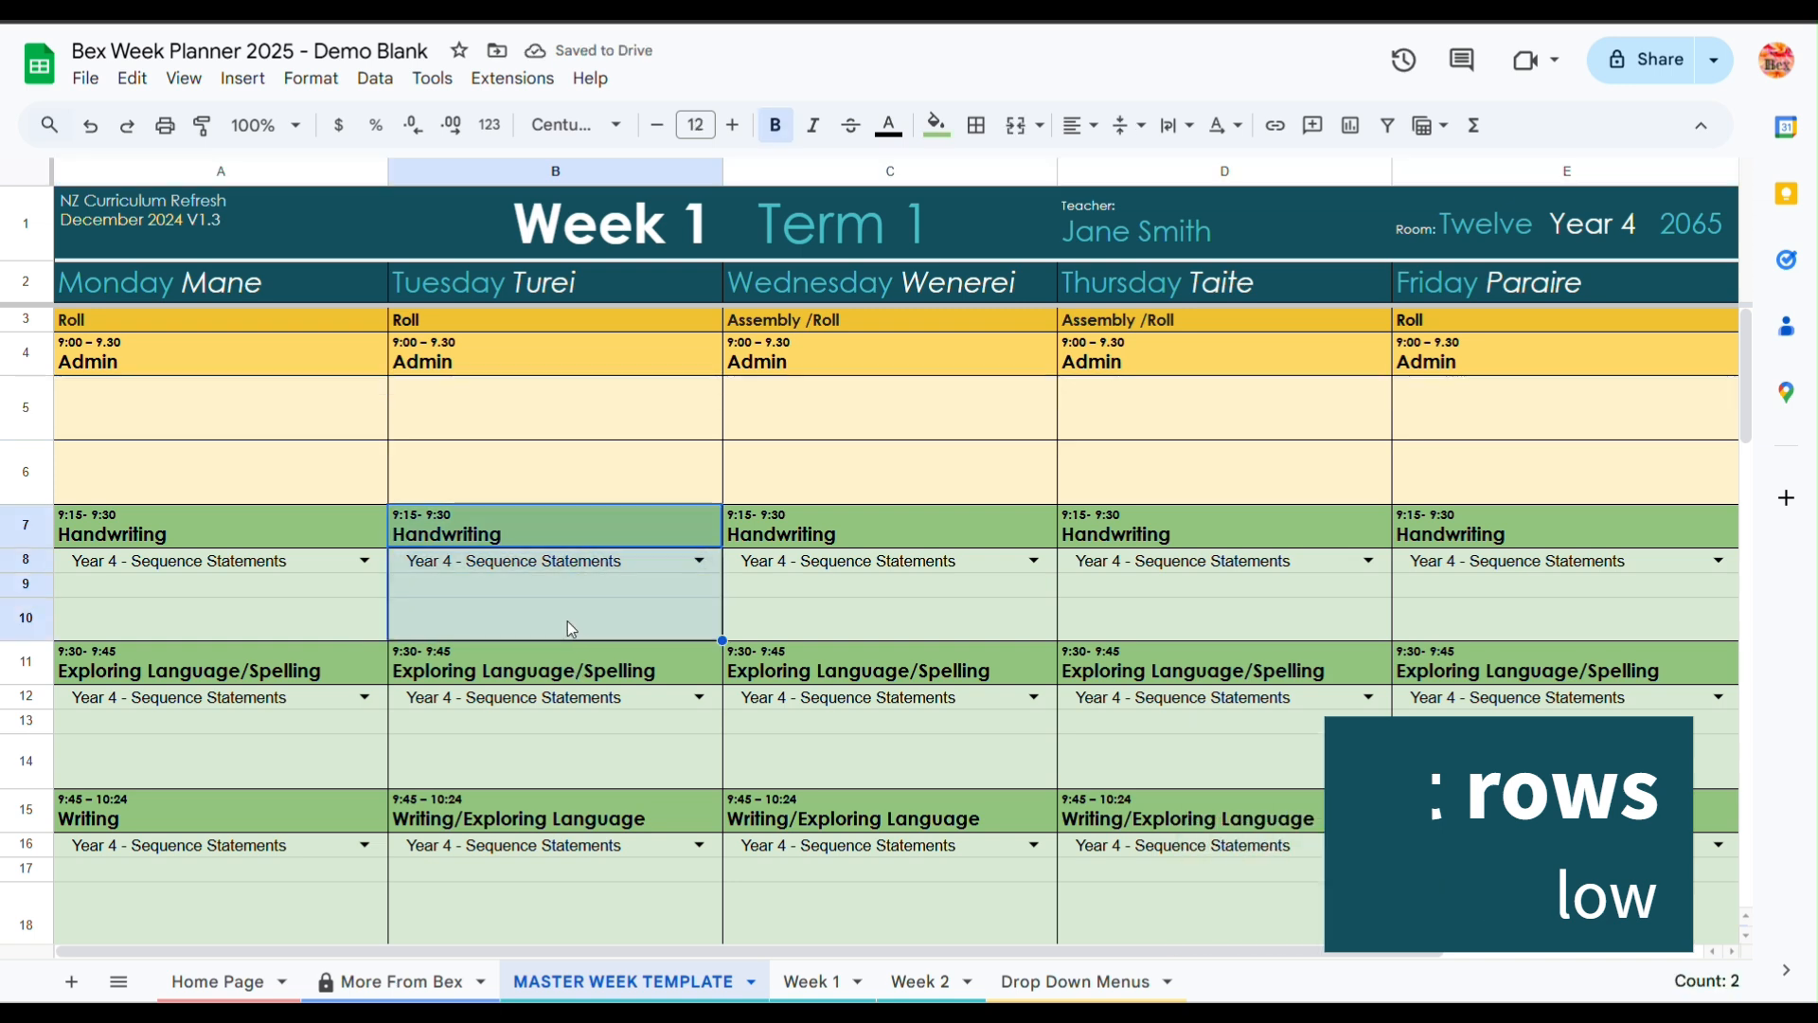
key(ctrl+c)
click(536, 327)
key(ctrl+v)
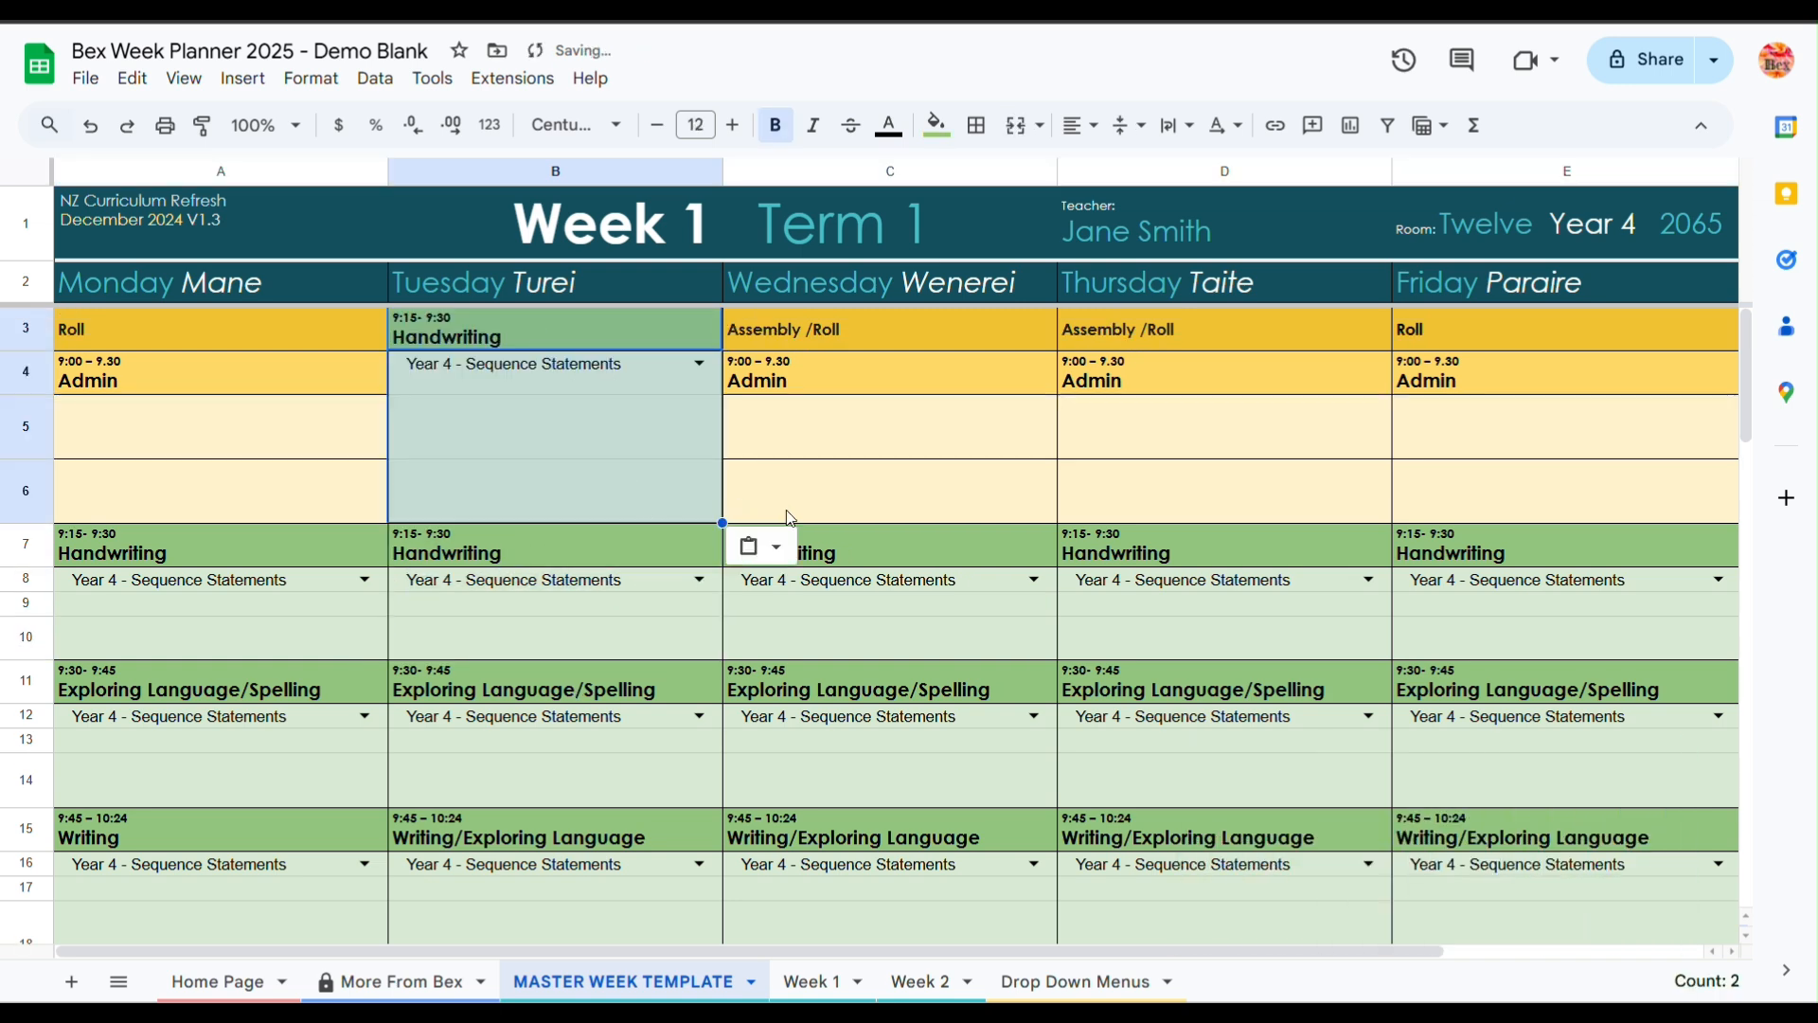
click(791, 516)
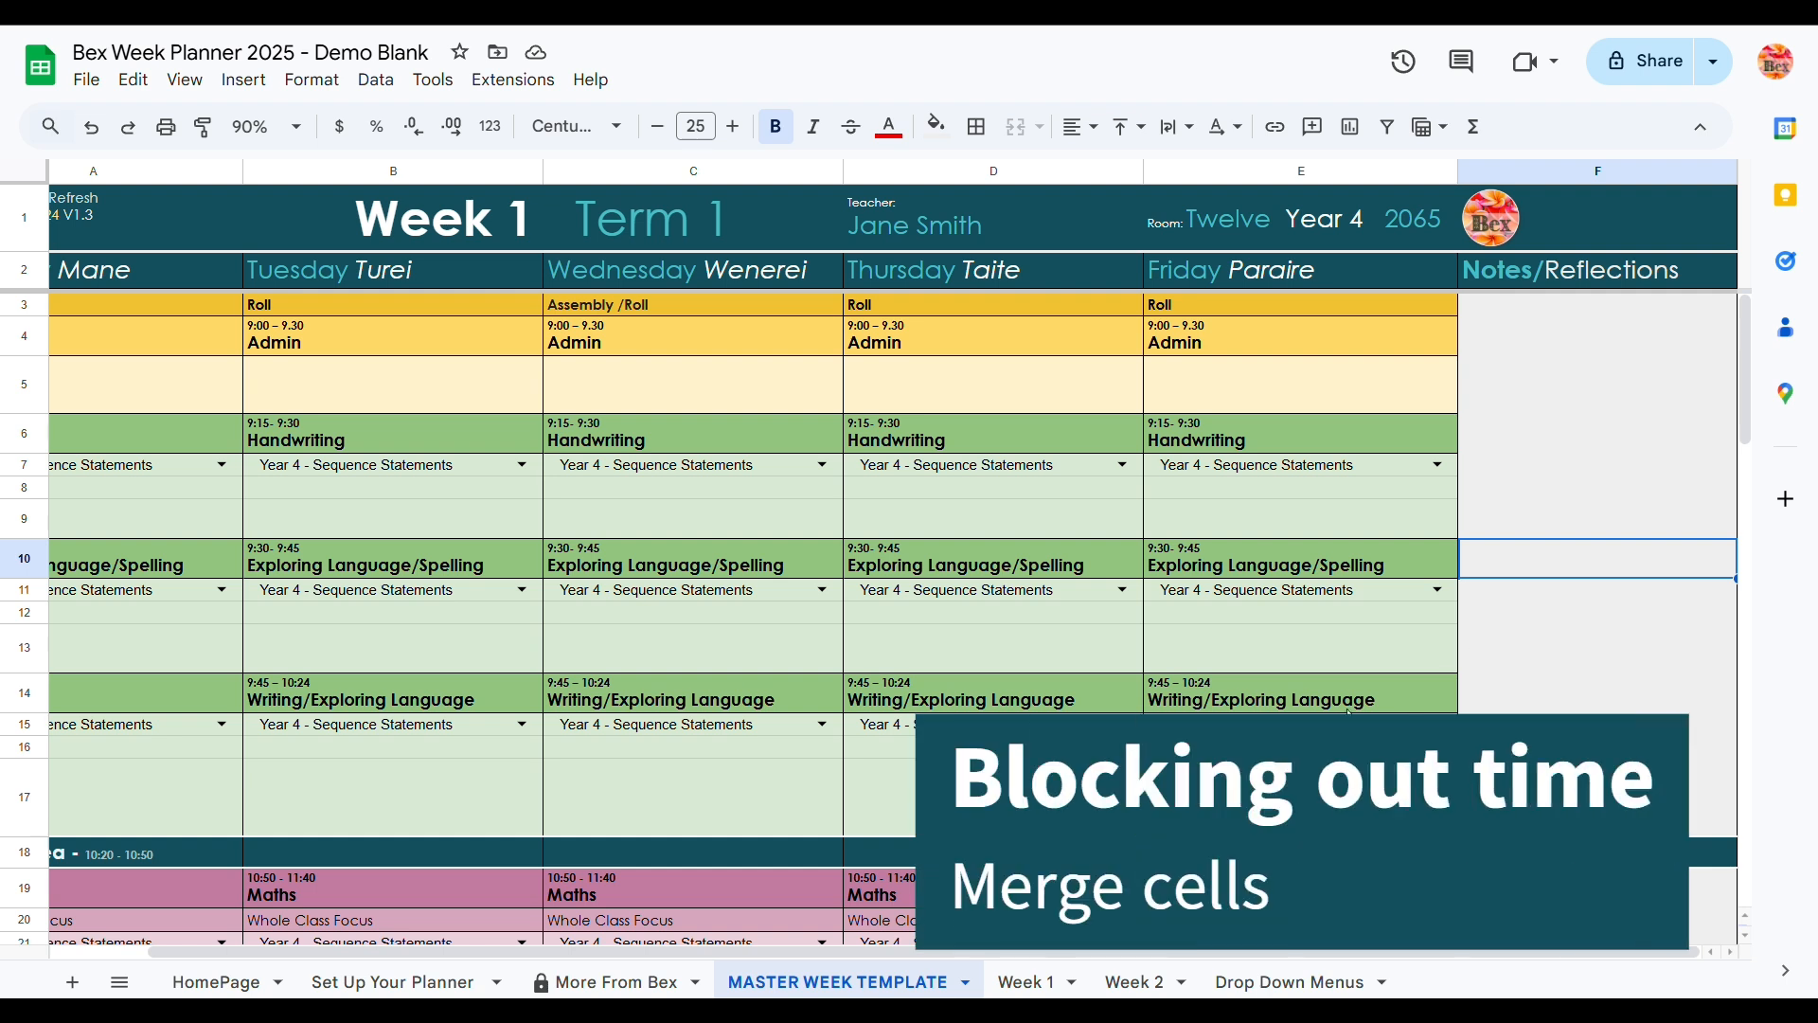
Step: Merge Thursday's cells from Roll through Exploring Language/Spelling (D3:D13) and replace the text with ASSEMBLY
drag(1000, 304, 1004, 663)
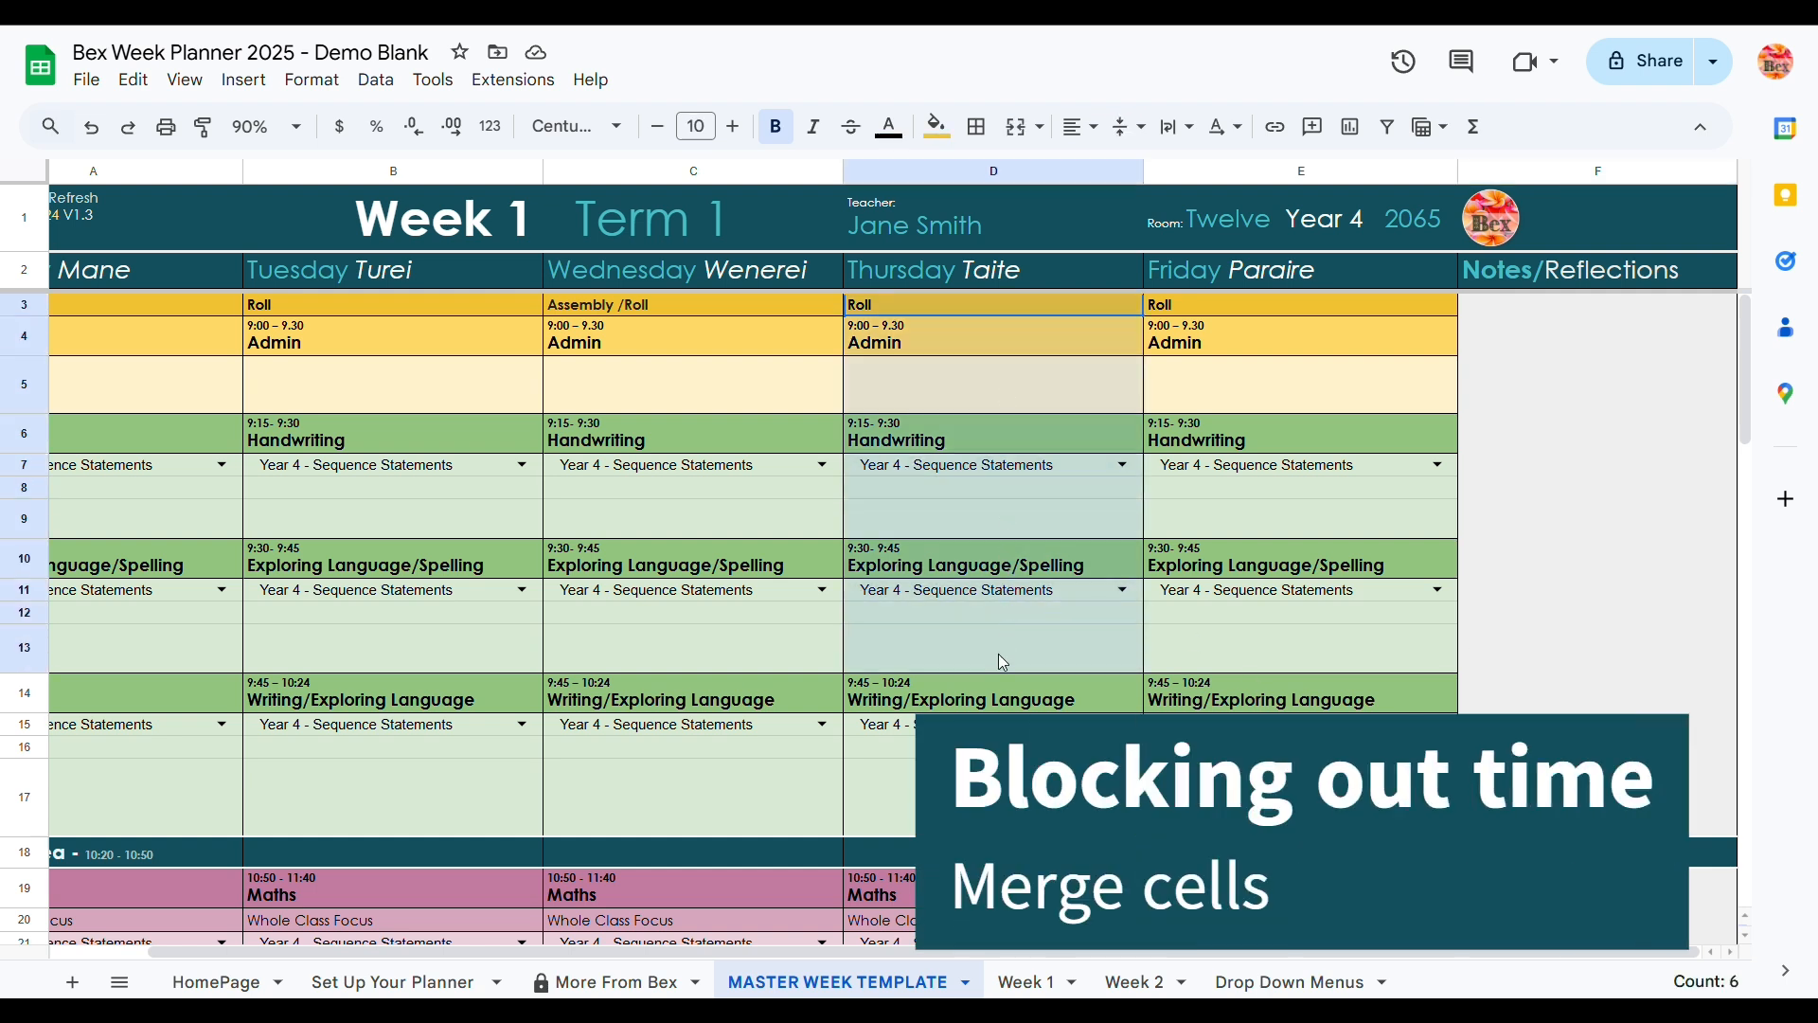
click(1015, 128)
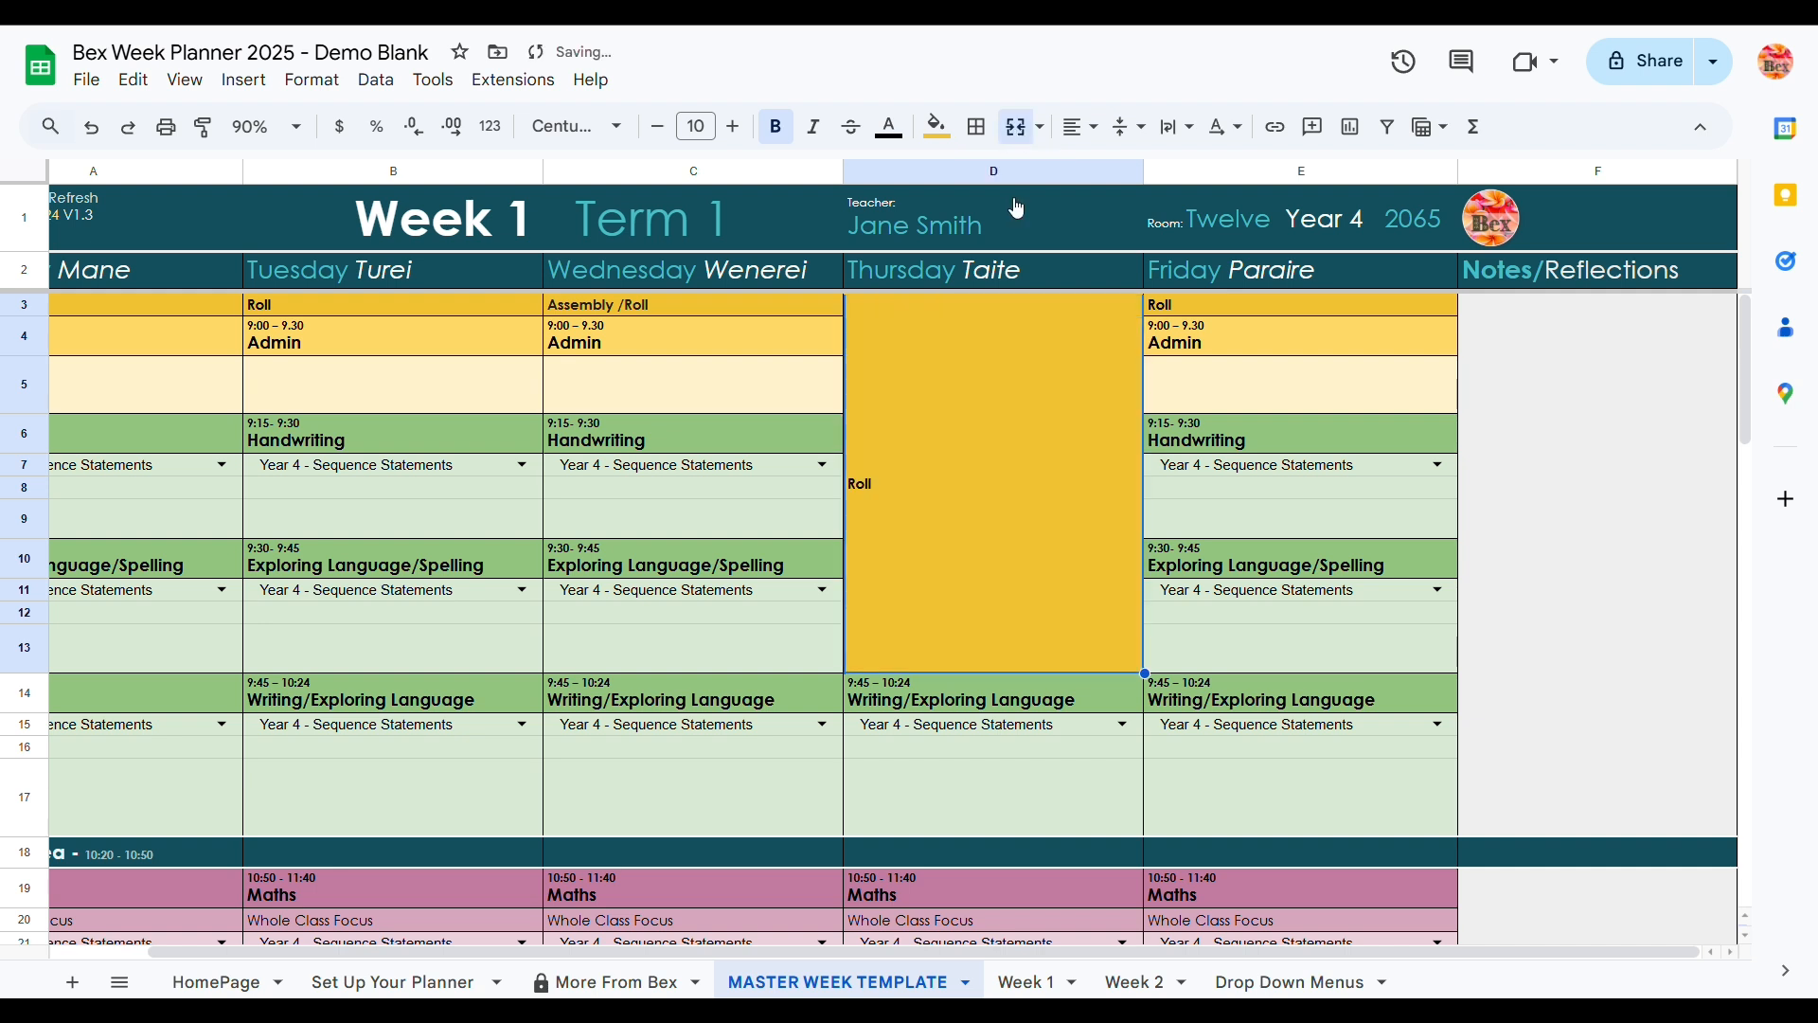
double_click(980, 499)
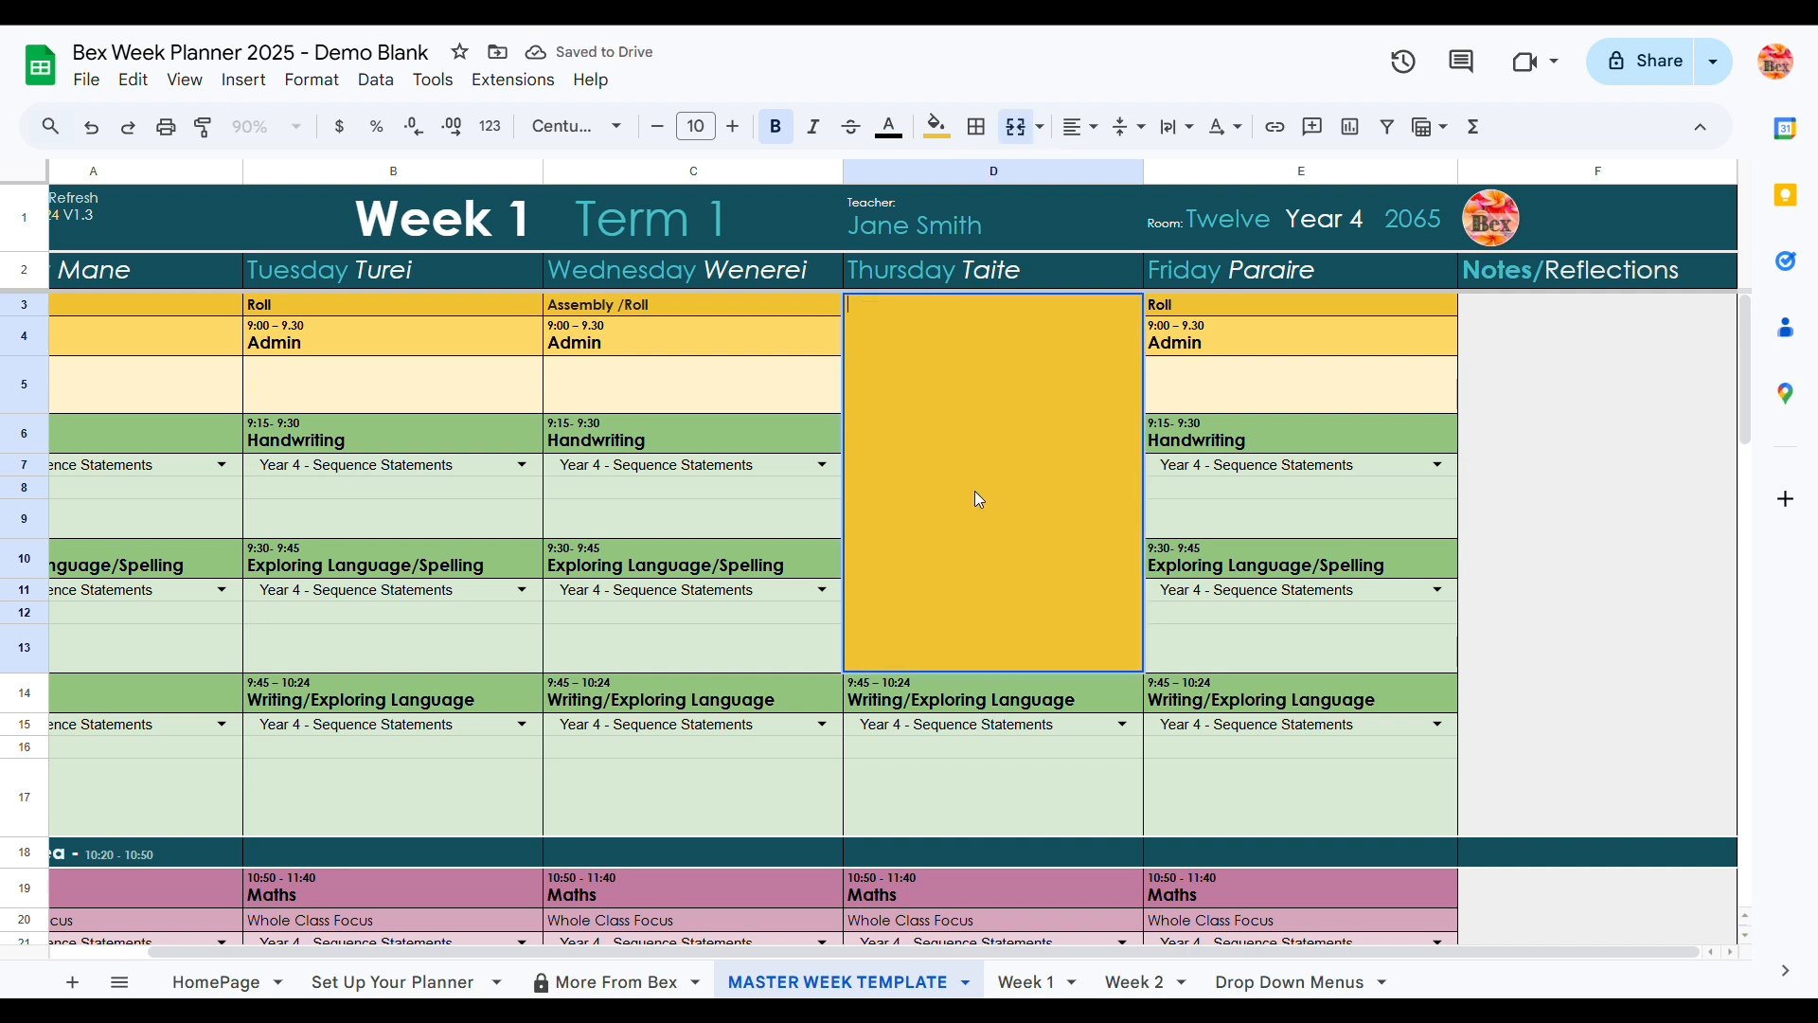
key(BackSpace)
key(BackSpace)
key(BackSpace)
key(BackSpace)
text(ASSEMBLY)
Step: Fill Thursday's merged ASSEMBLY cell with blue
click(937, 126)
click(1132, 326)
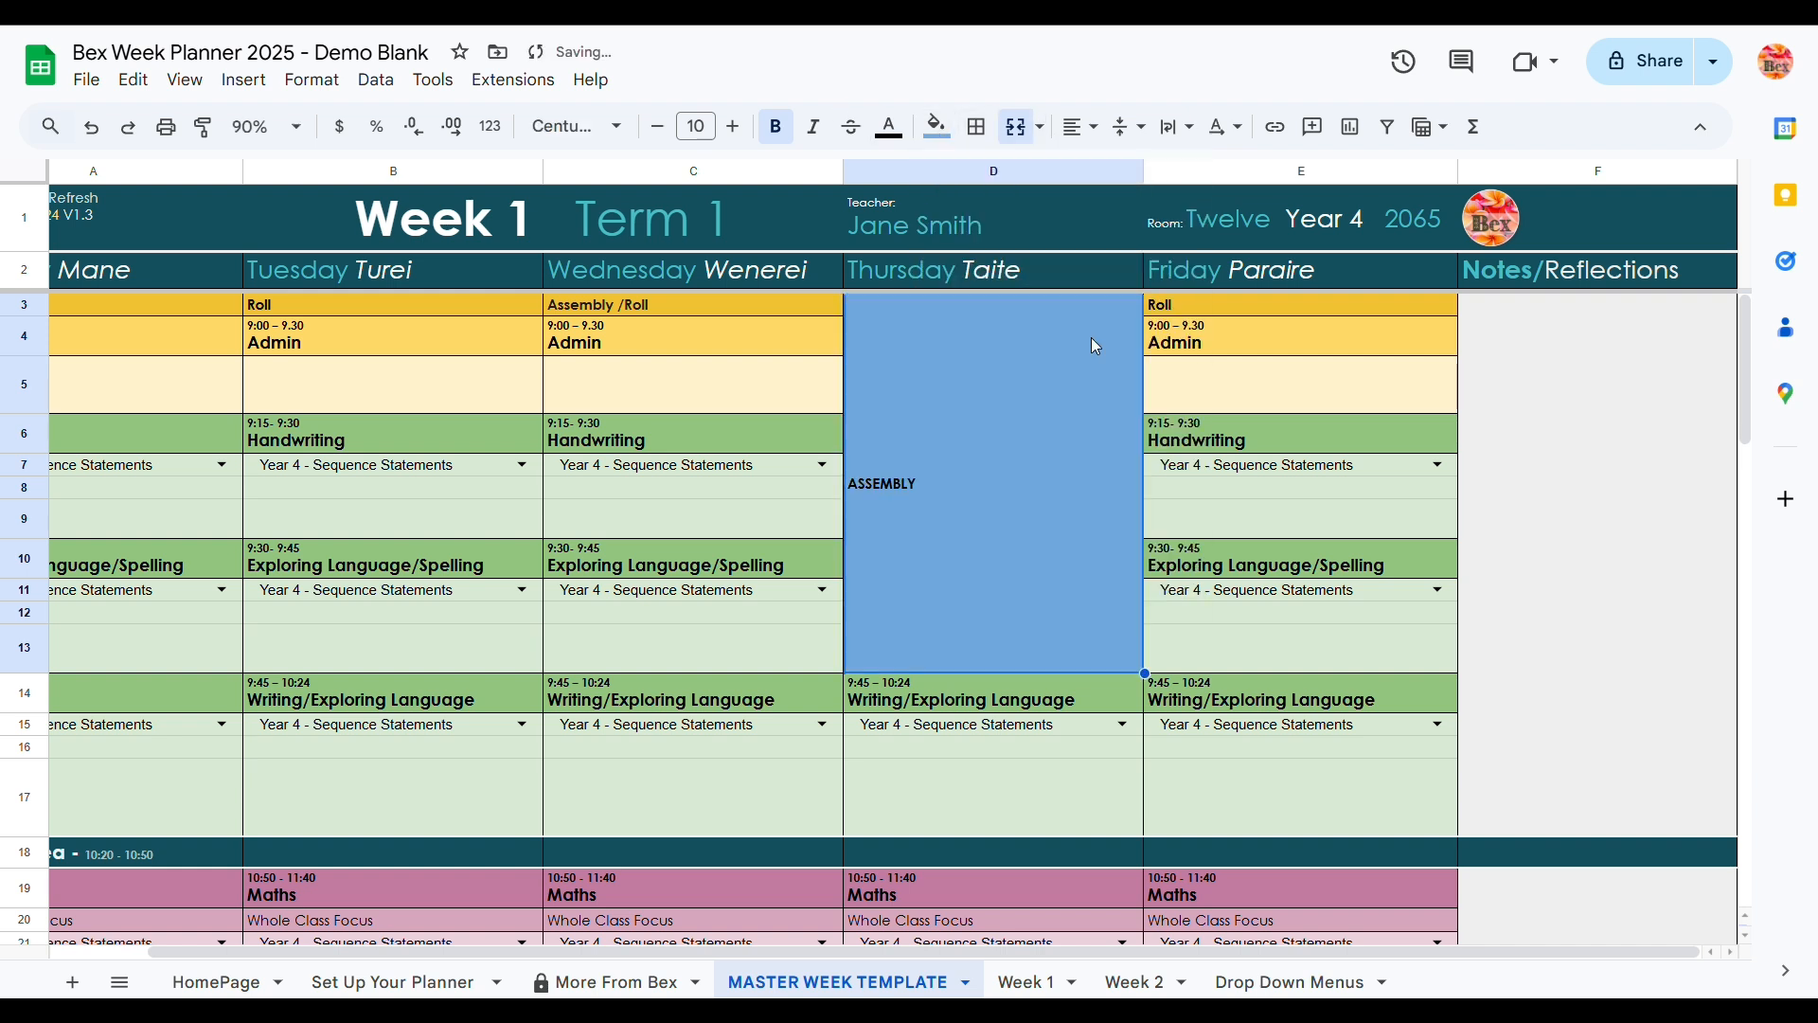
click(1611, 617)
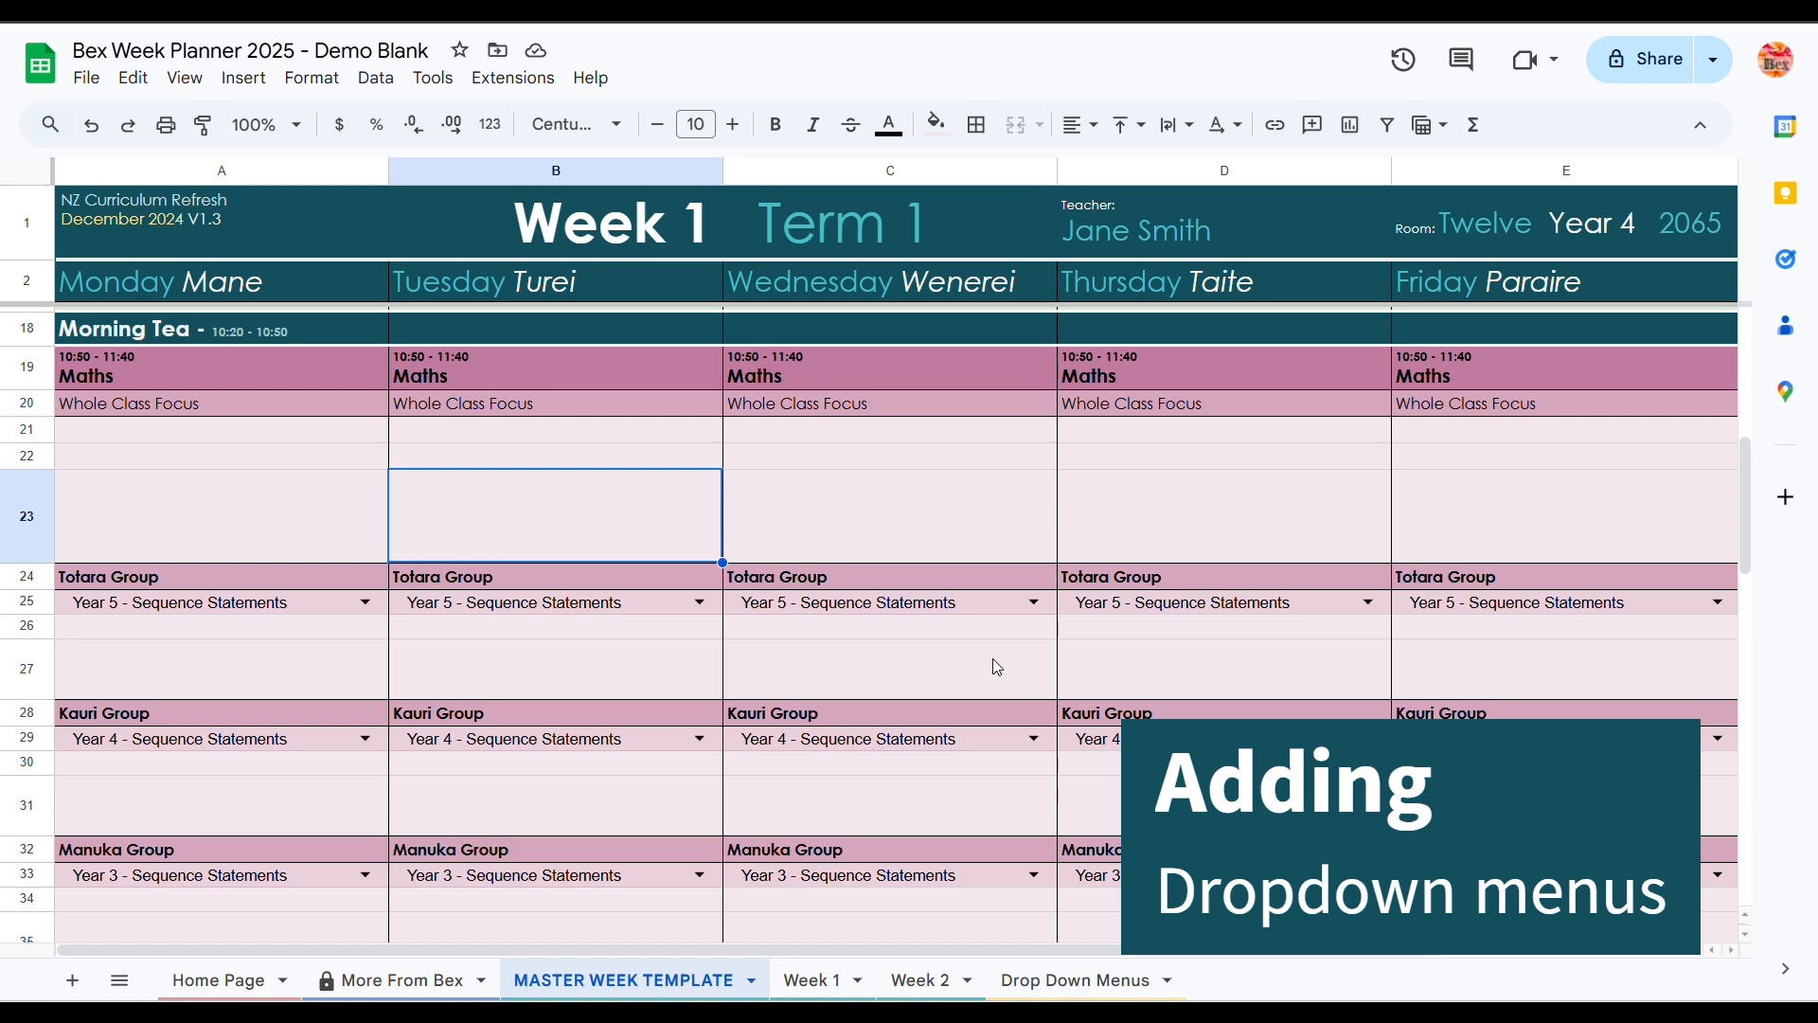
Step: Copy the Year 4 maths dropdown from the Drop Down Menus sheet into Monday's Whole Class Focus (A21) and fill it across to Friday
click(1072, 985)
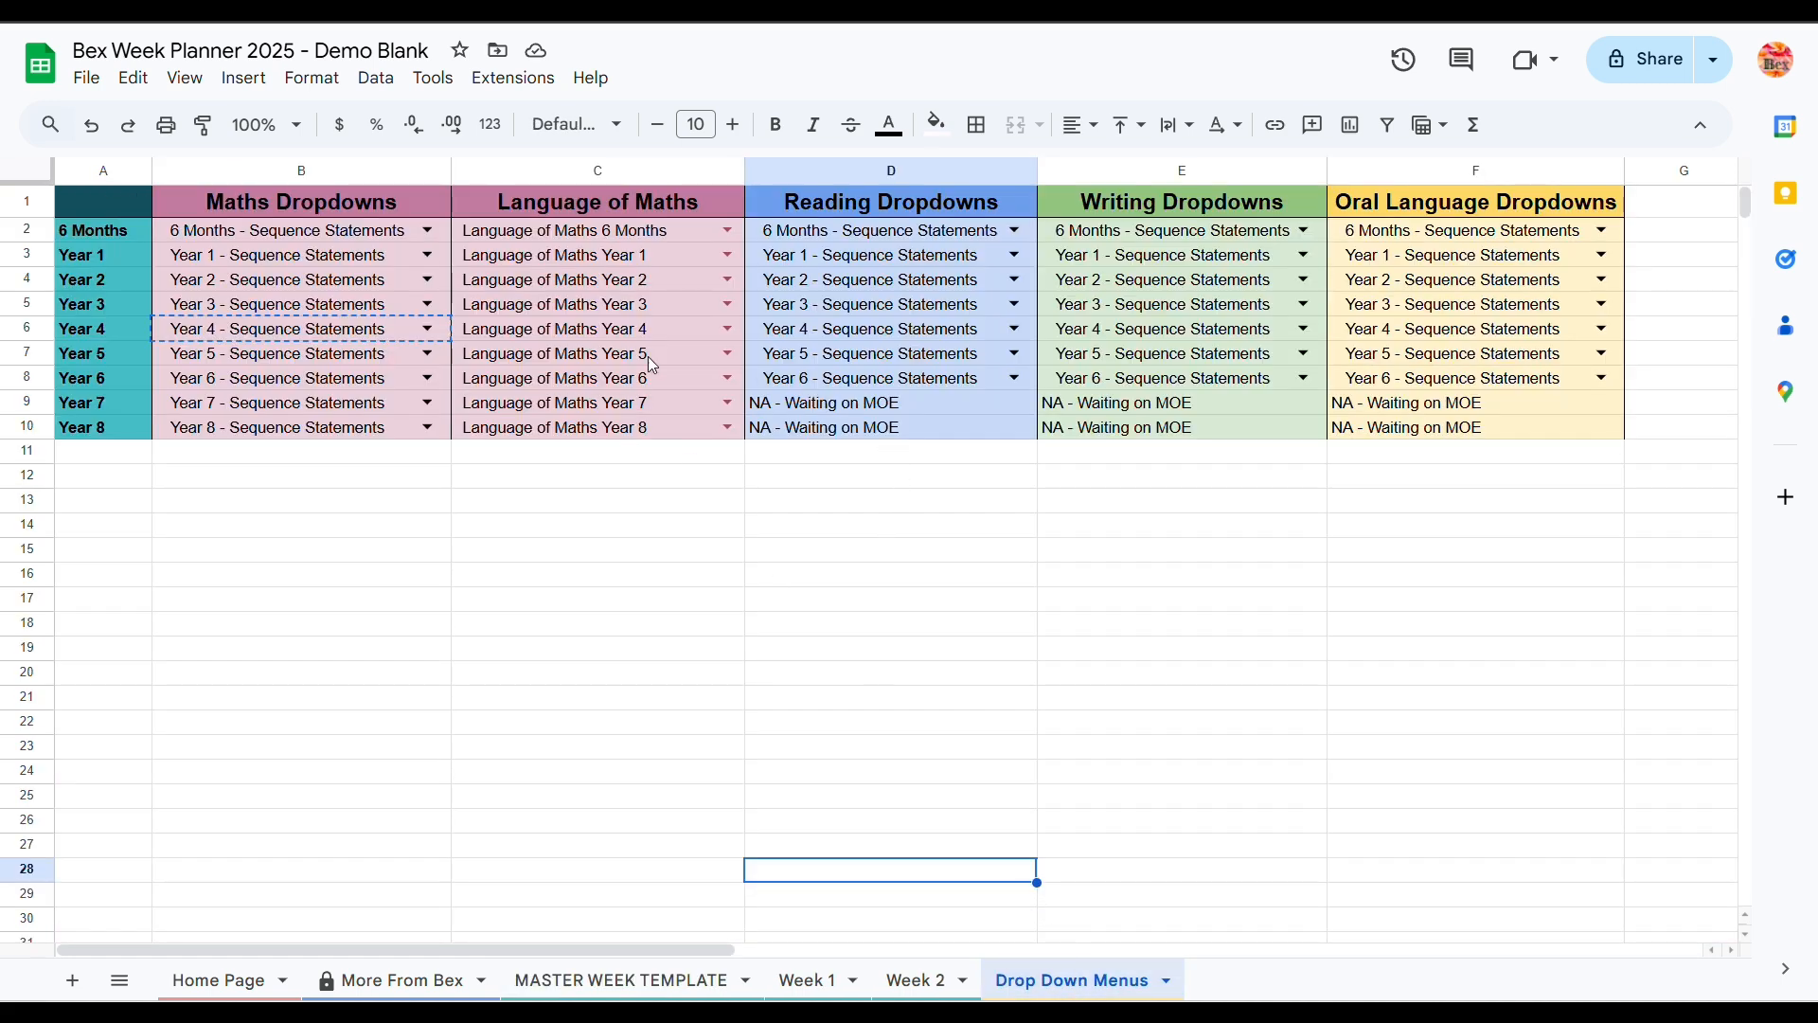
right_click(444, 330)
click(552, 180)
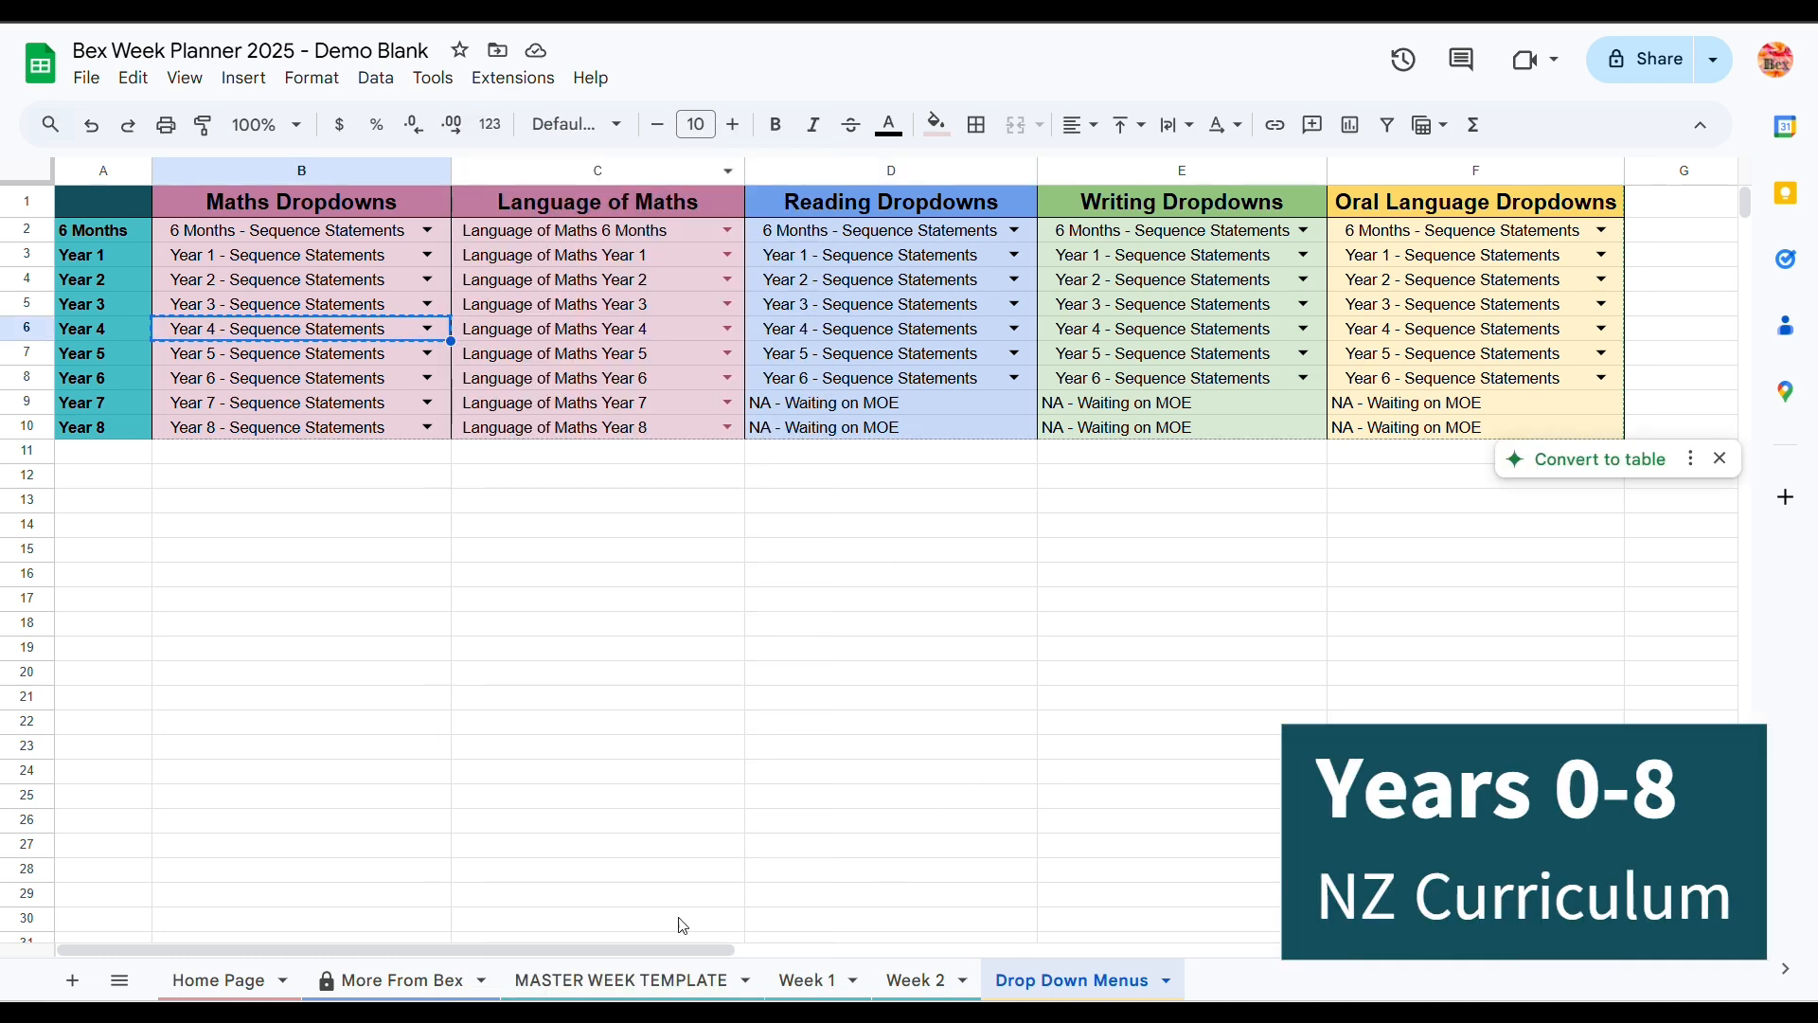
click(578, 983)
click(260, 434)
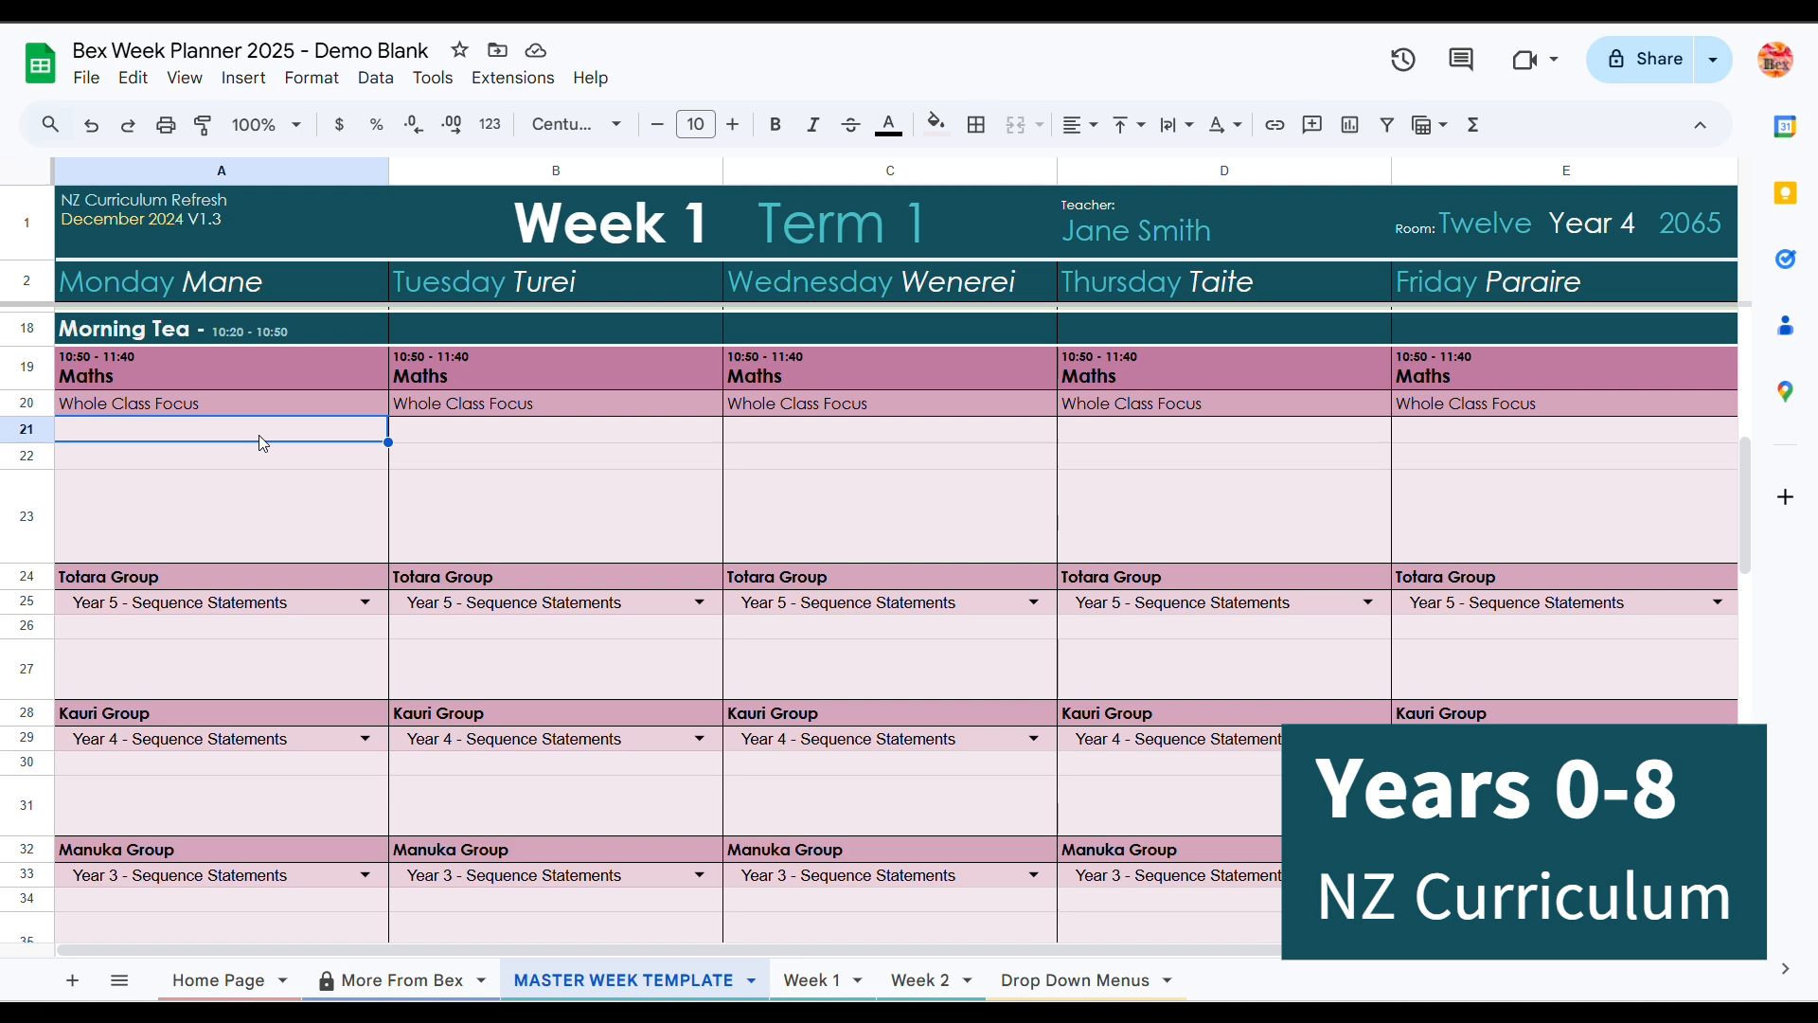
key(ctrl+v)
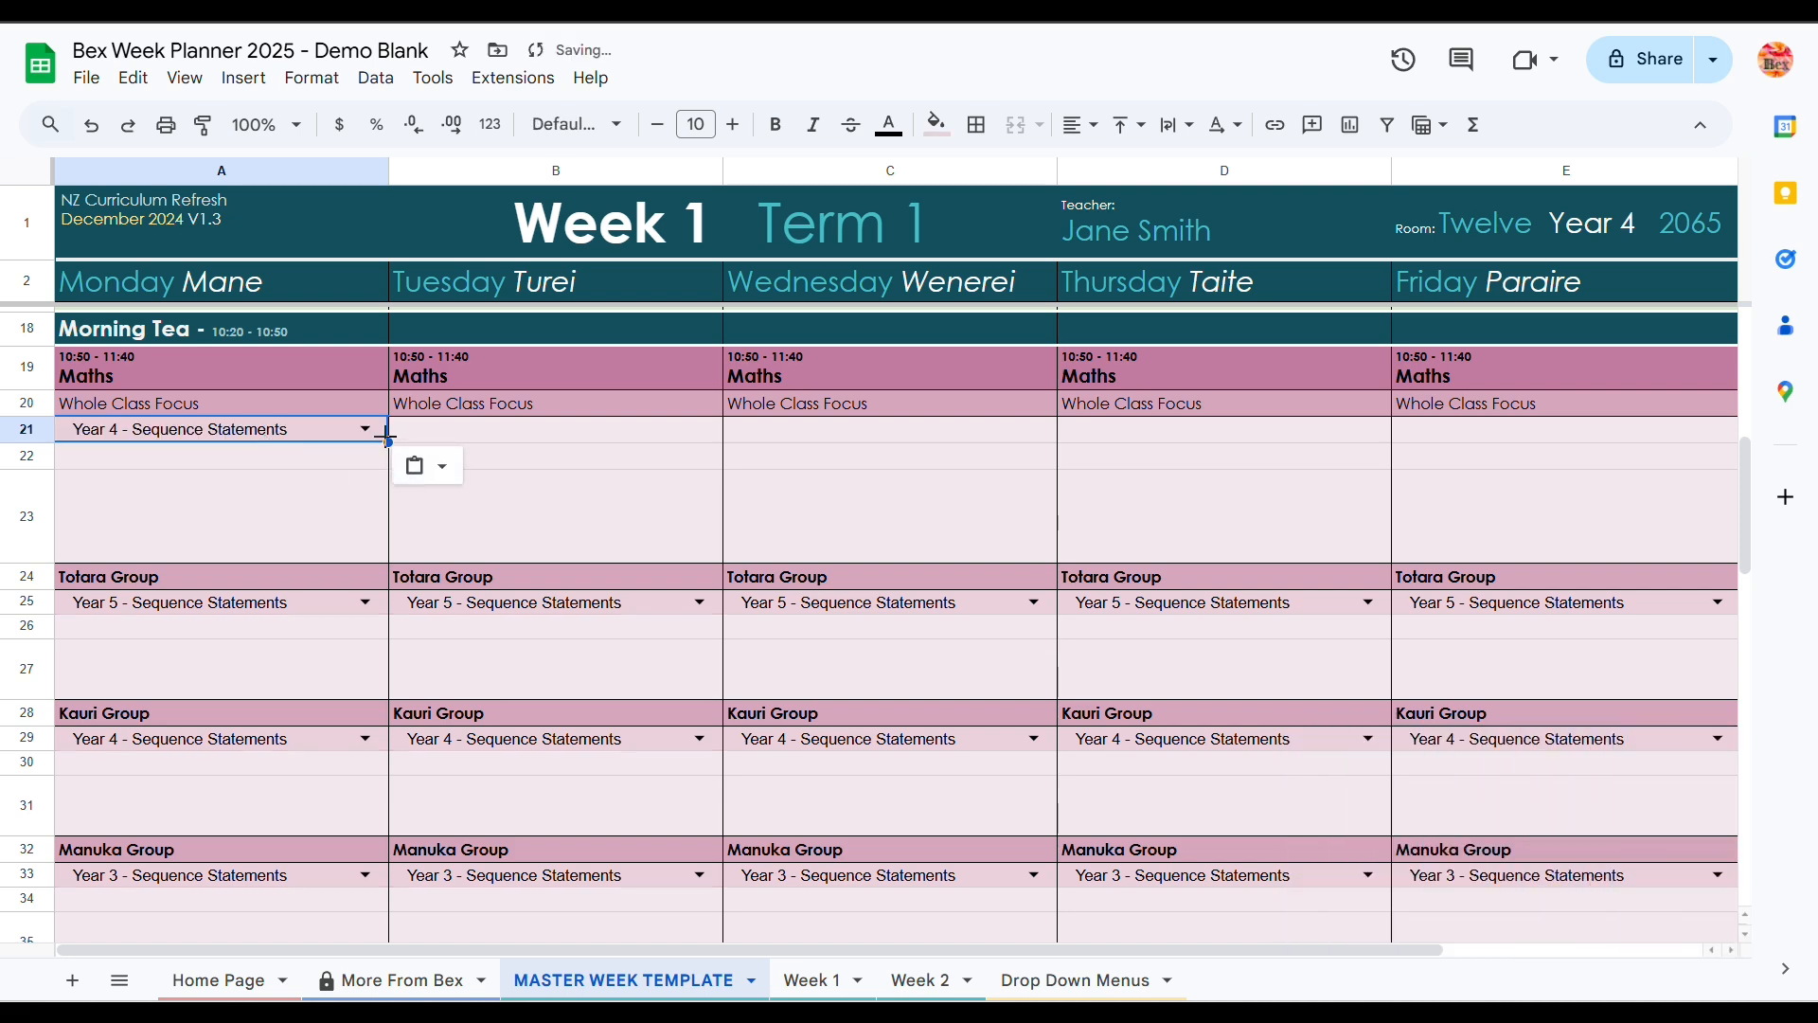
drag(386, 436, 1469, 424)
click(1094, 515)
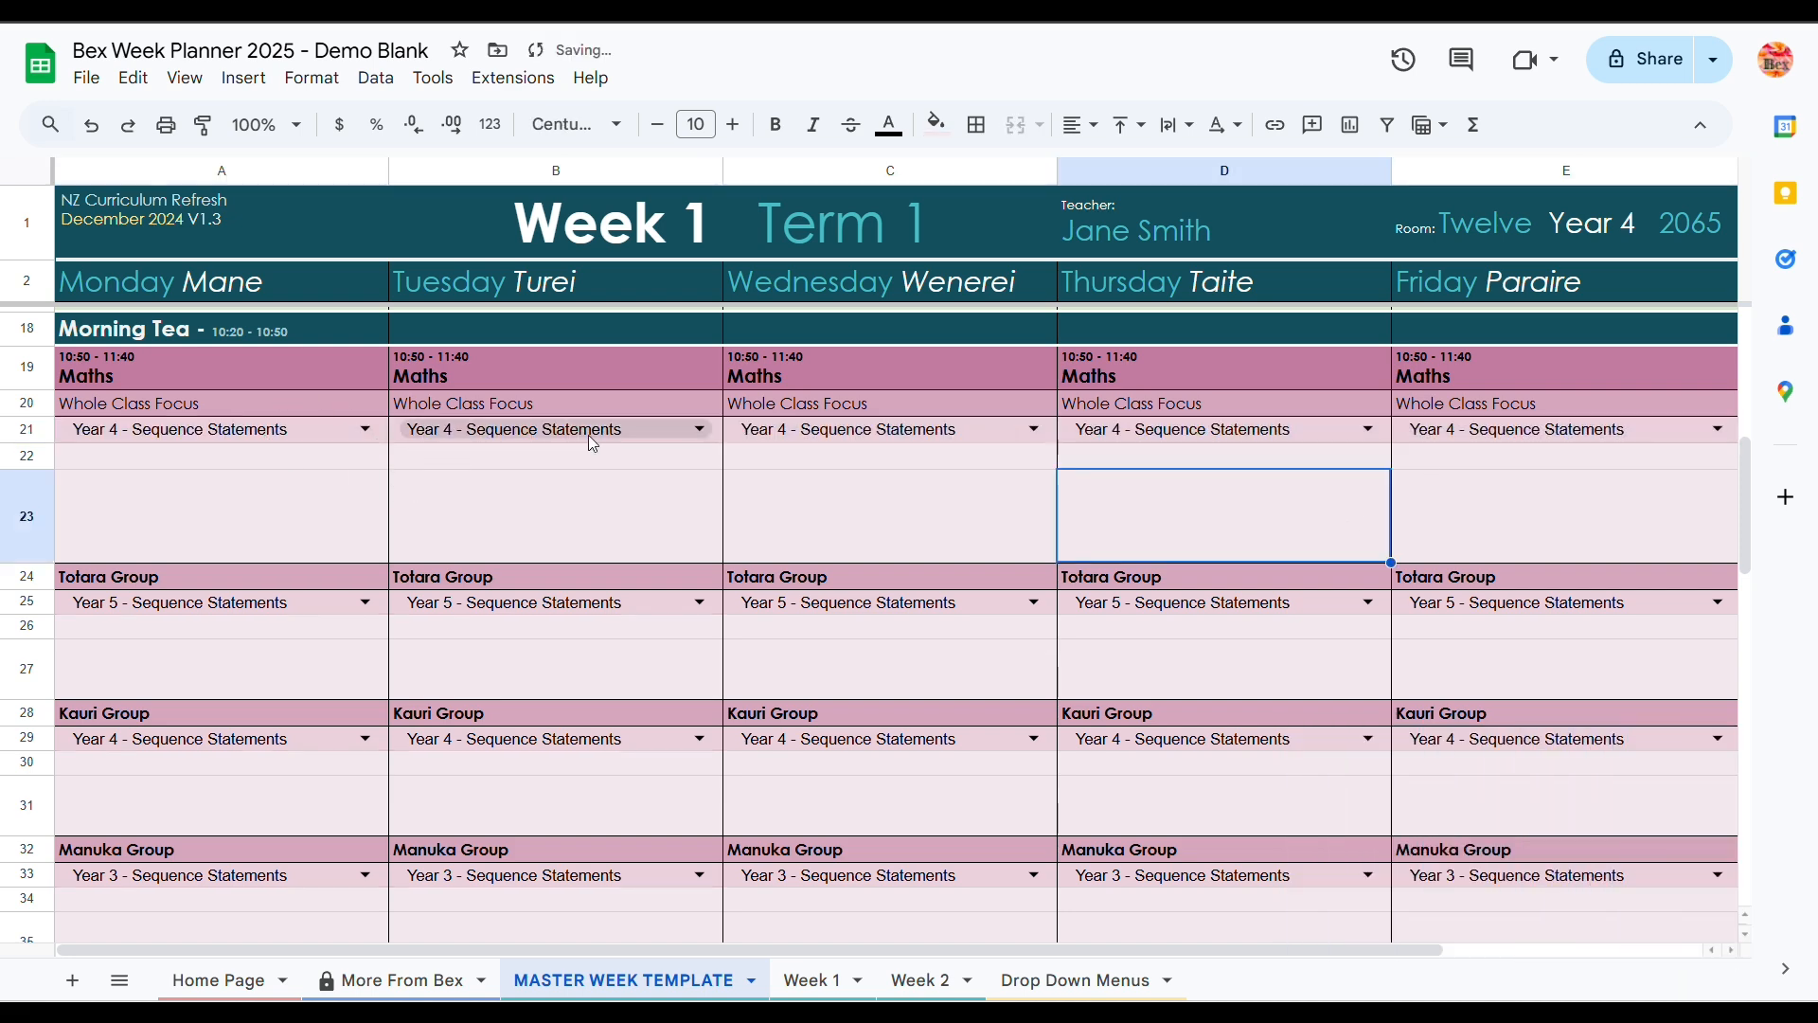
Step: Set Tuesday's Maths Whole Class Focus dropdown (B21) to "use the metric measurement system to explore relationships between units"
click(670, 428)
scroll(615, 663, down, 10)
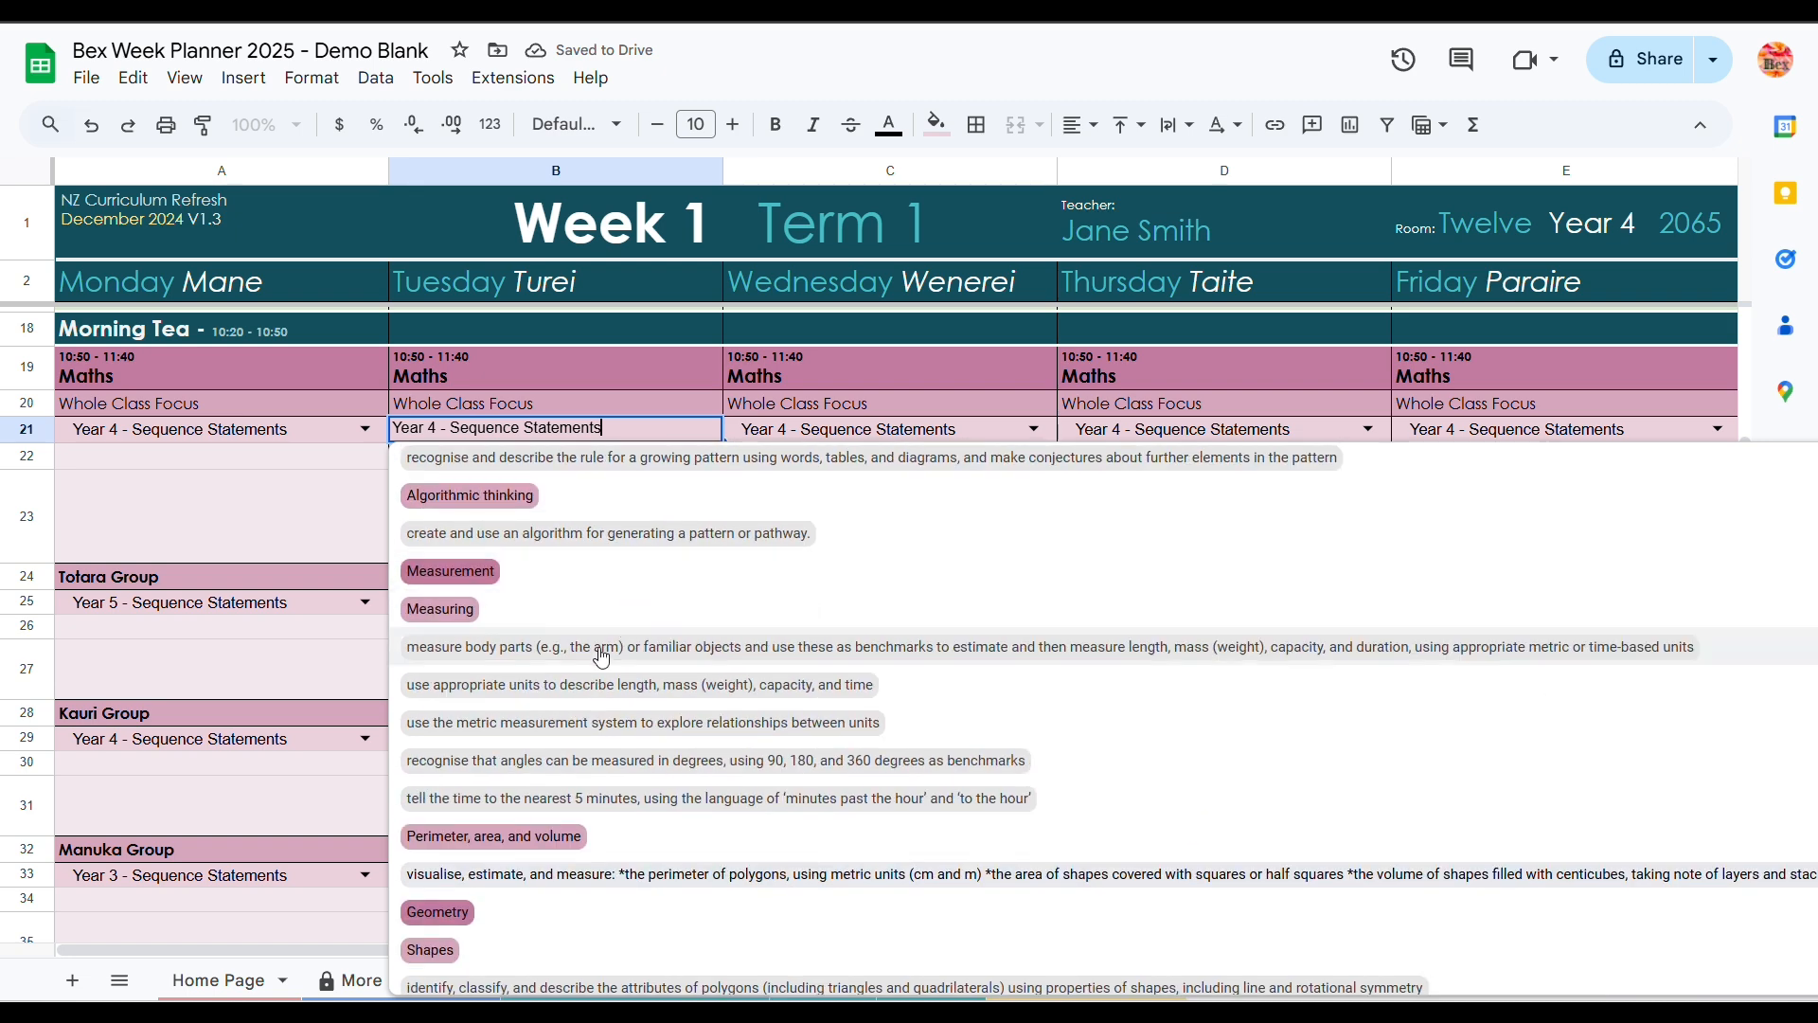
click(580, 729)
click(623, 504)
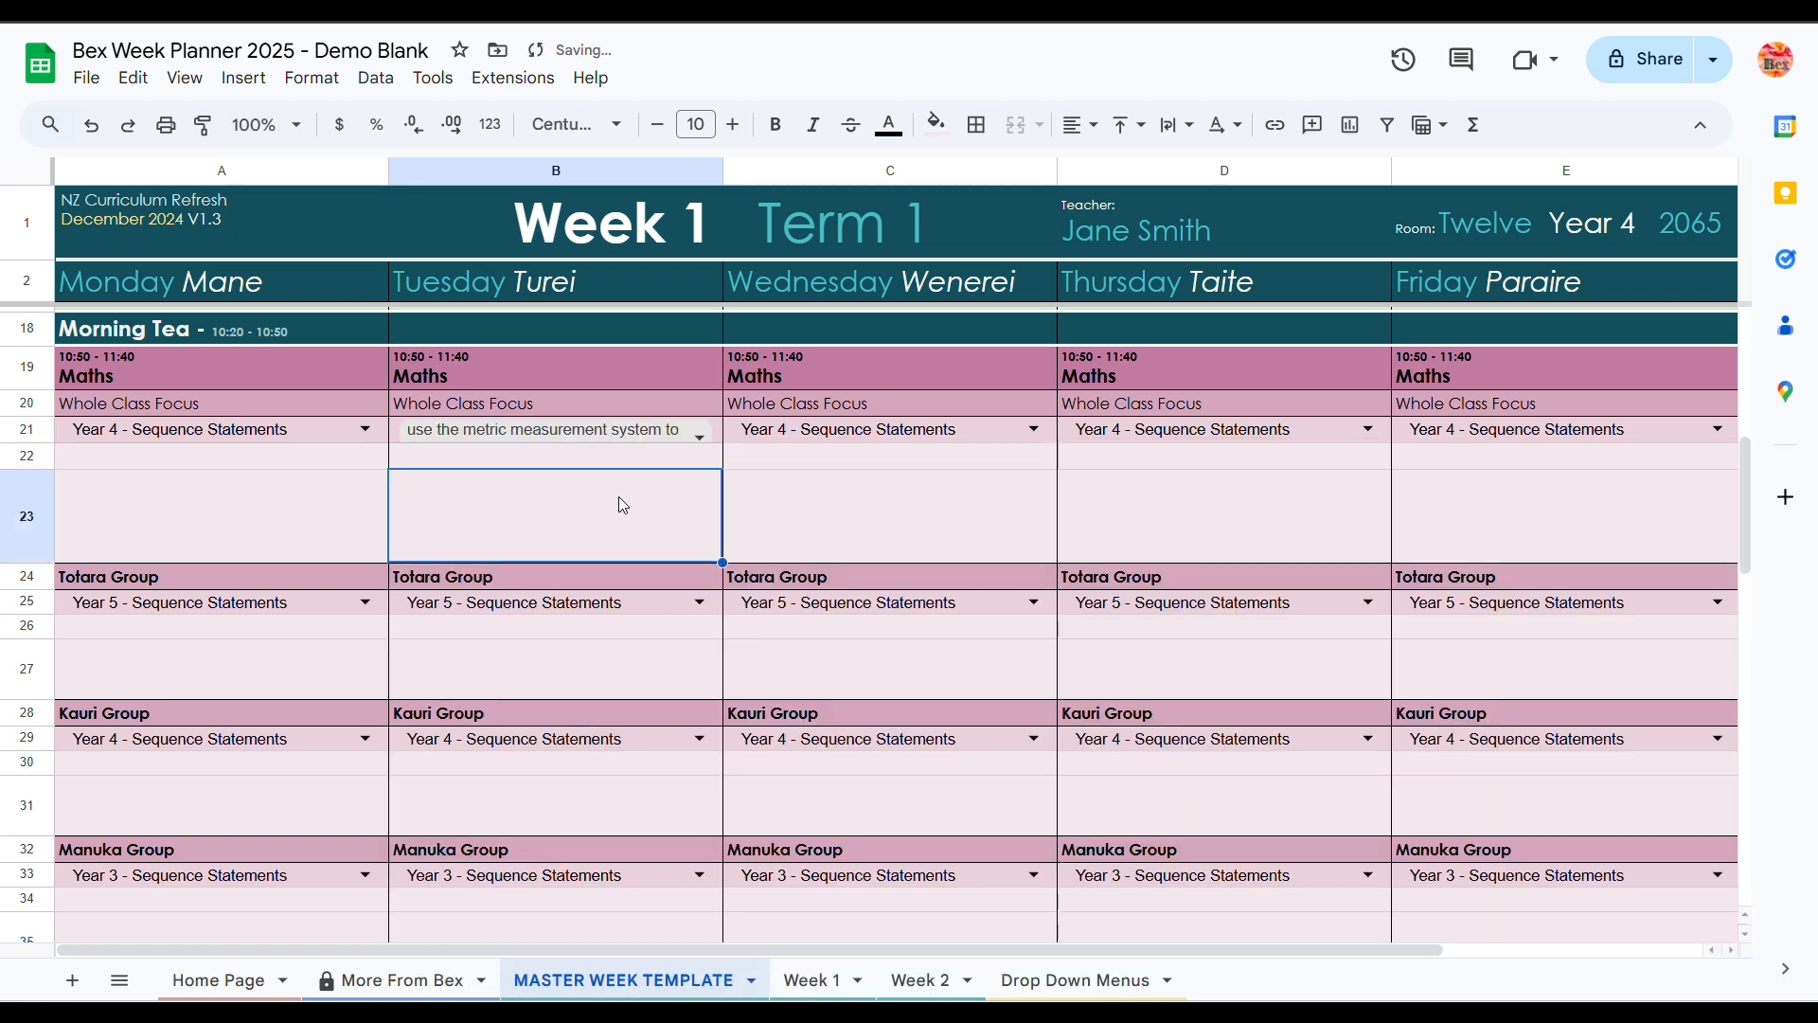
click(30, 432)
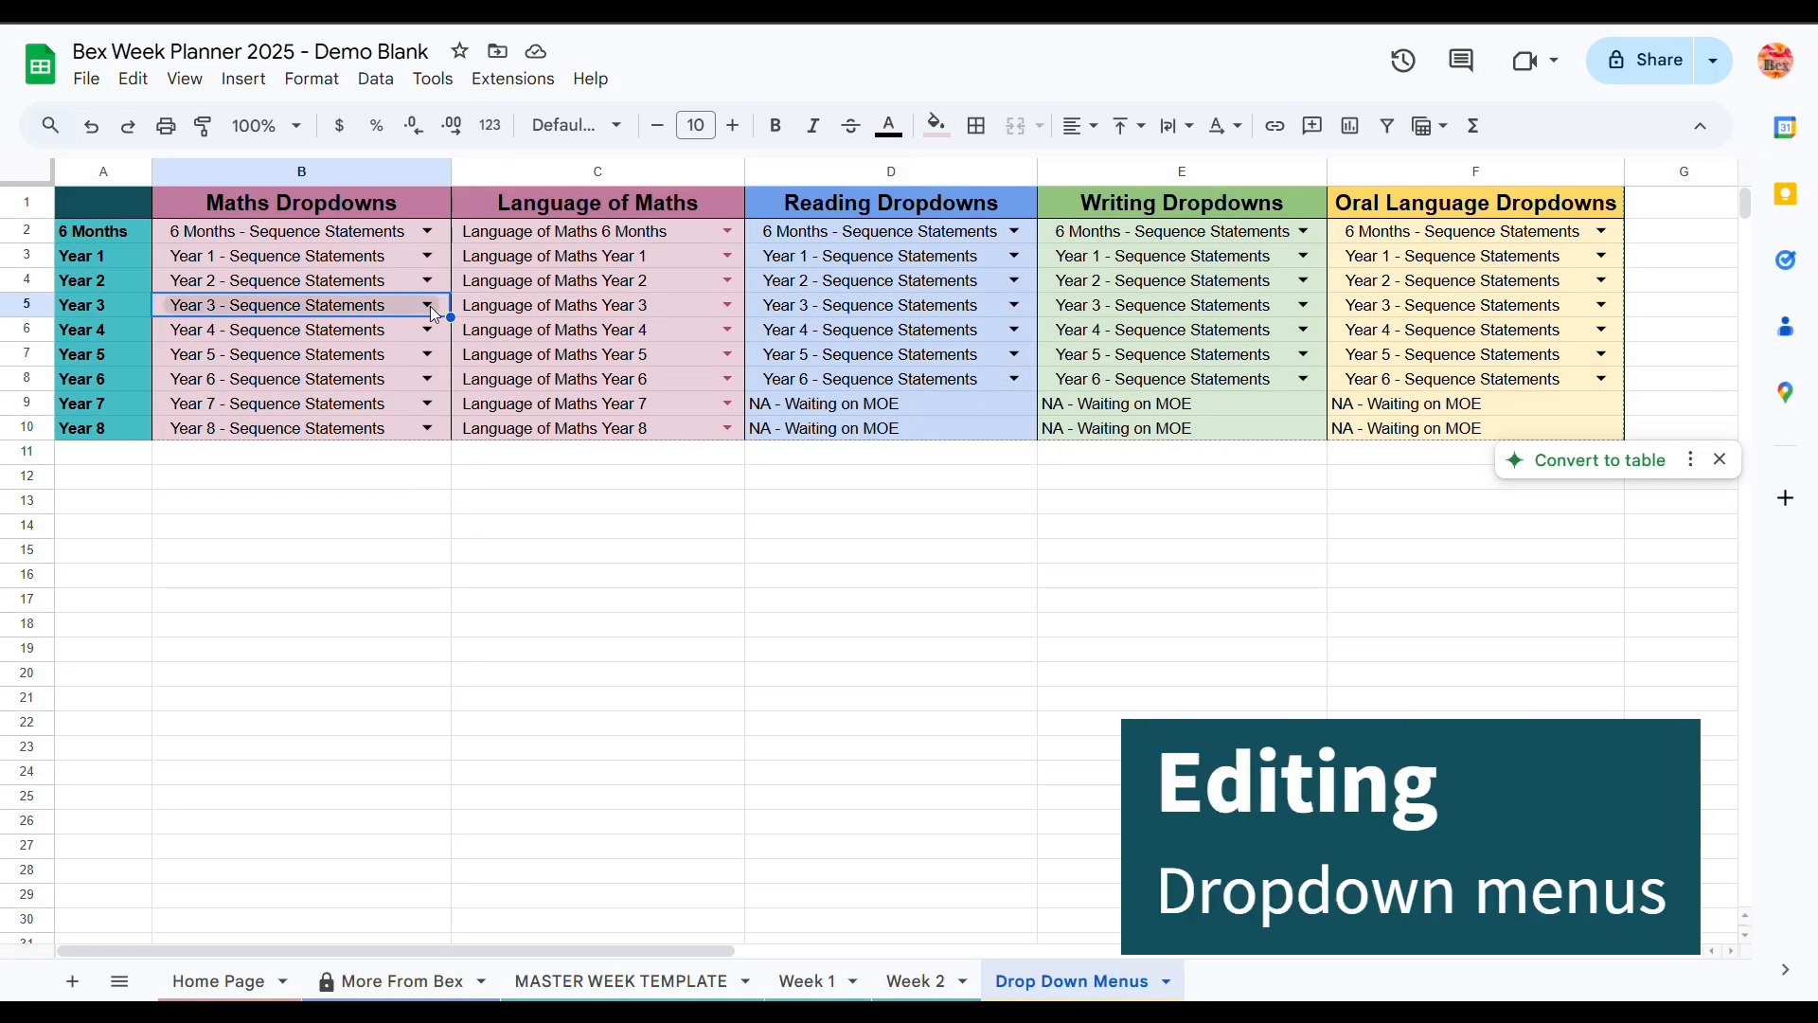
Step: Browse the options of the Year 3 maths dropdown, and open the hidden Maths Year 3 sheet
click(429, 306)
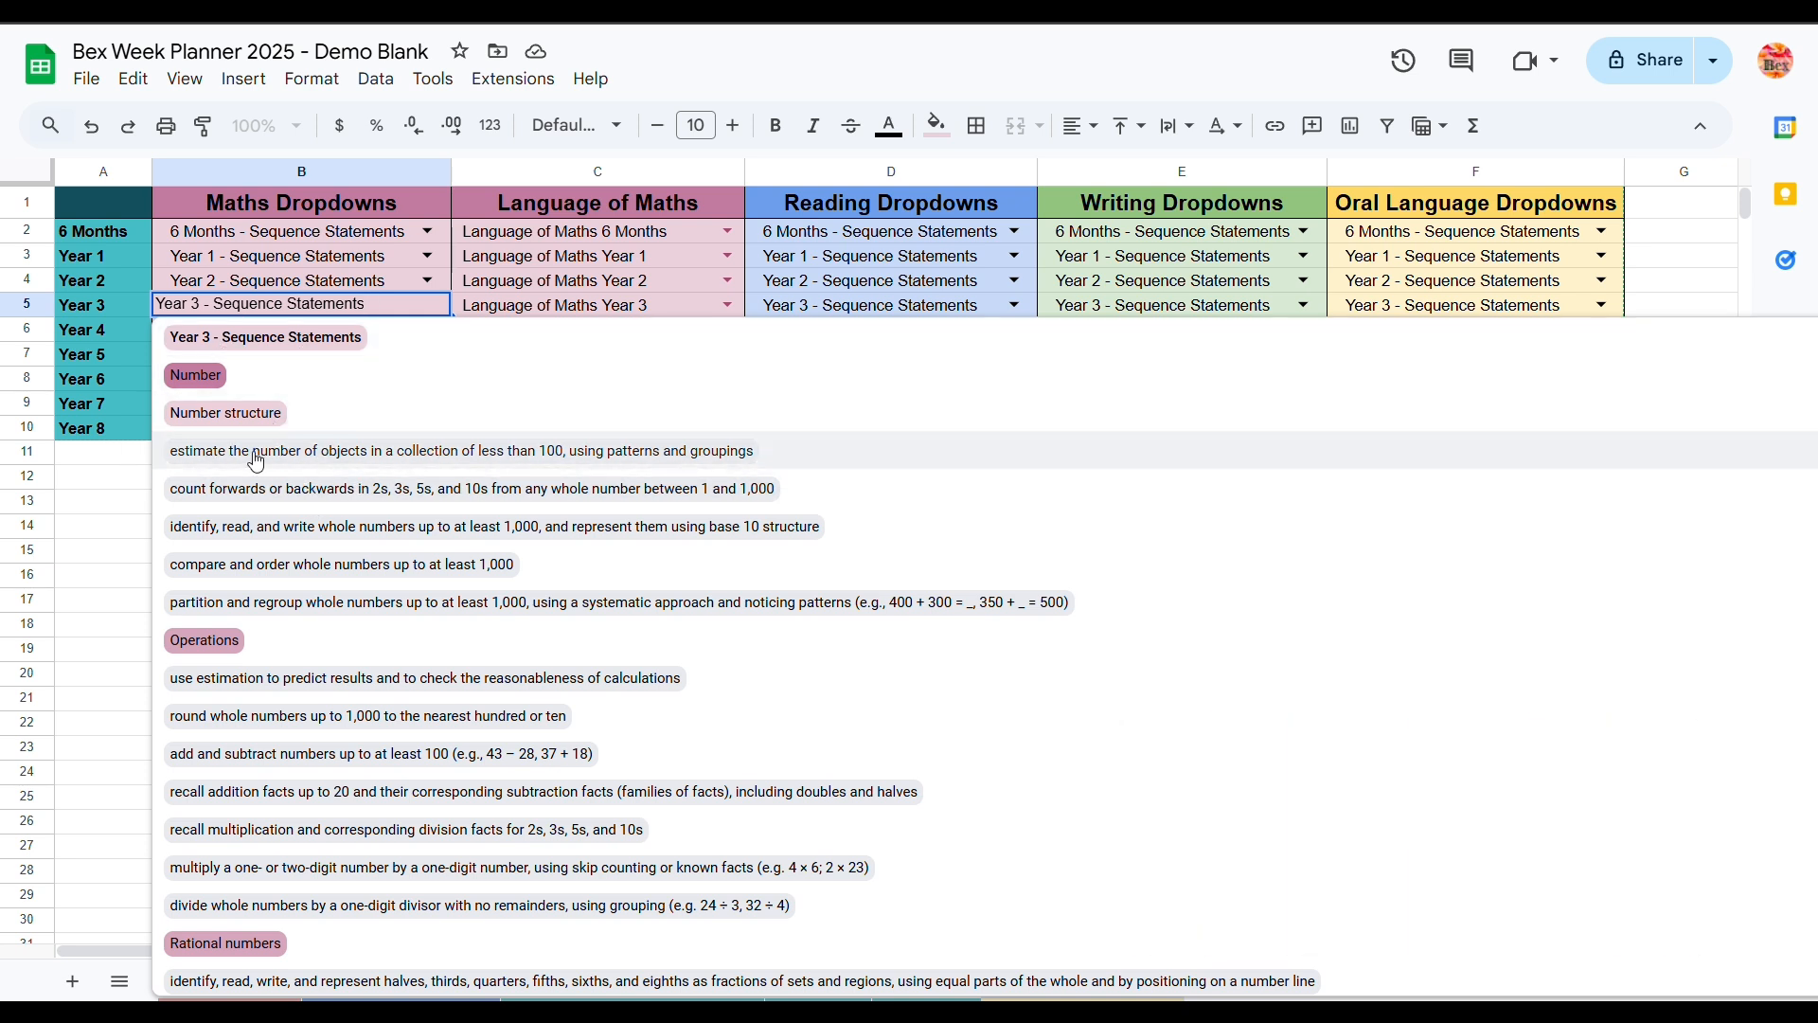
click(109, 680)
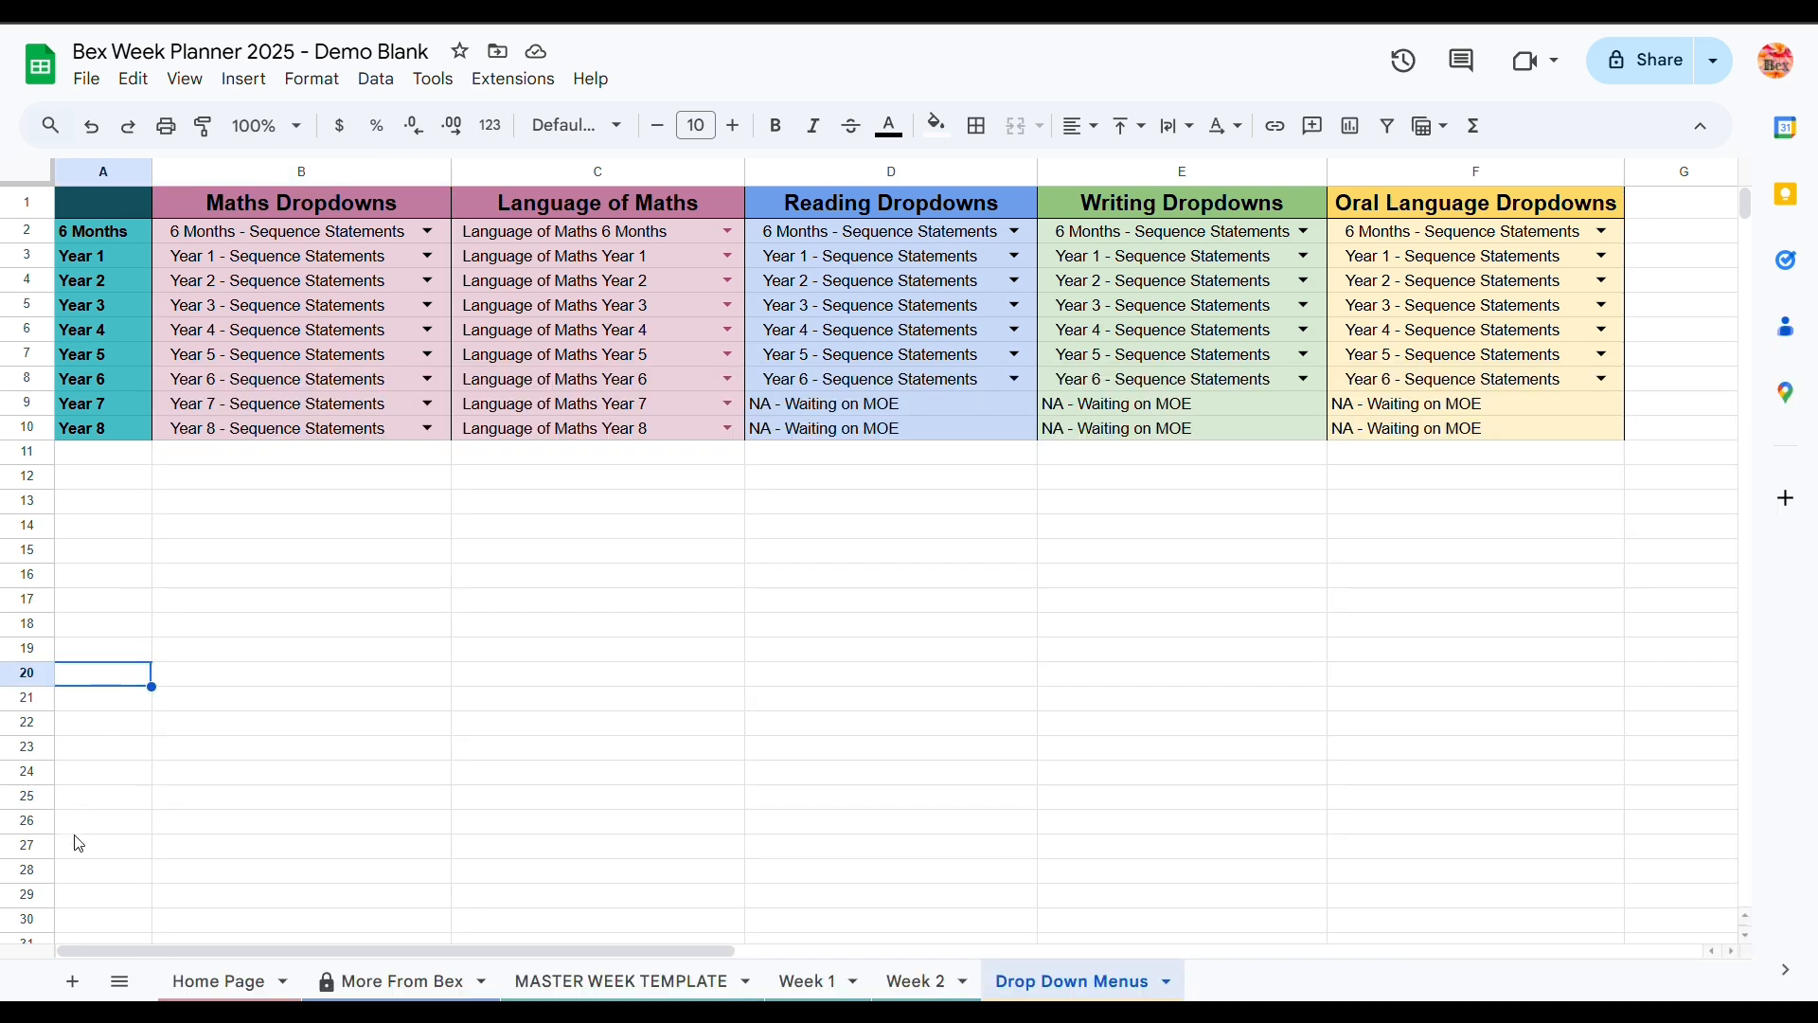
click(121, 985)
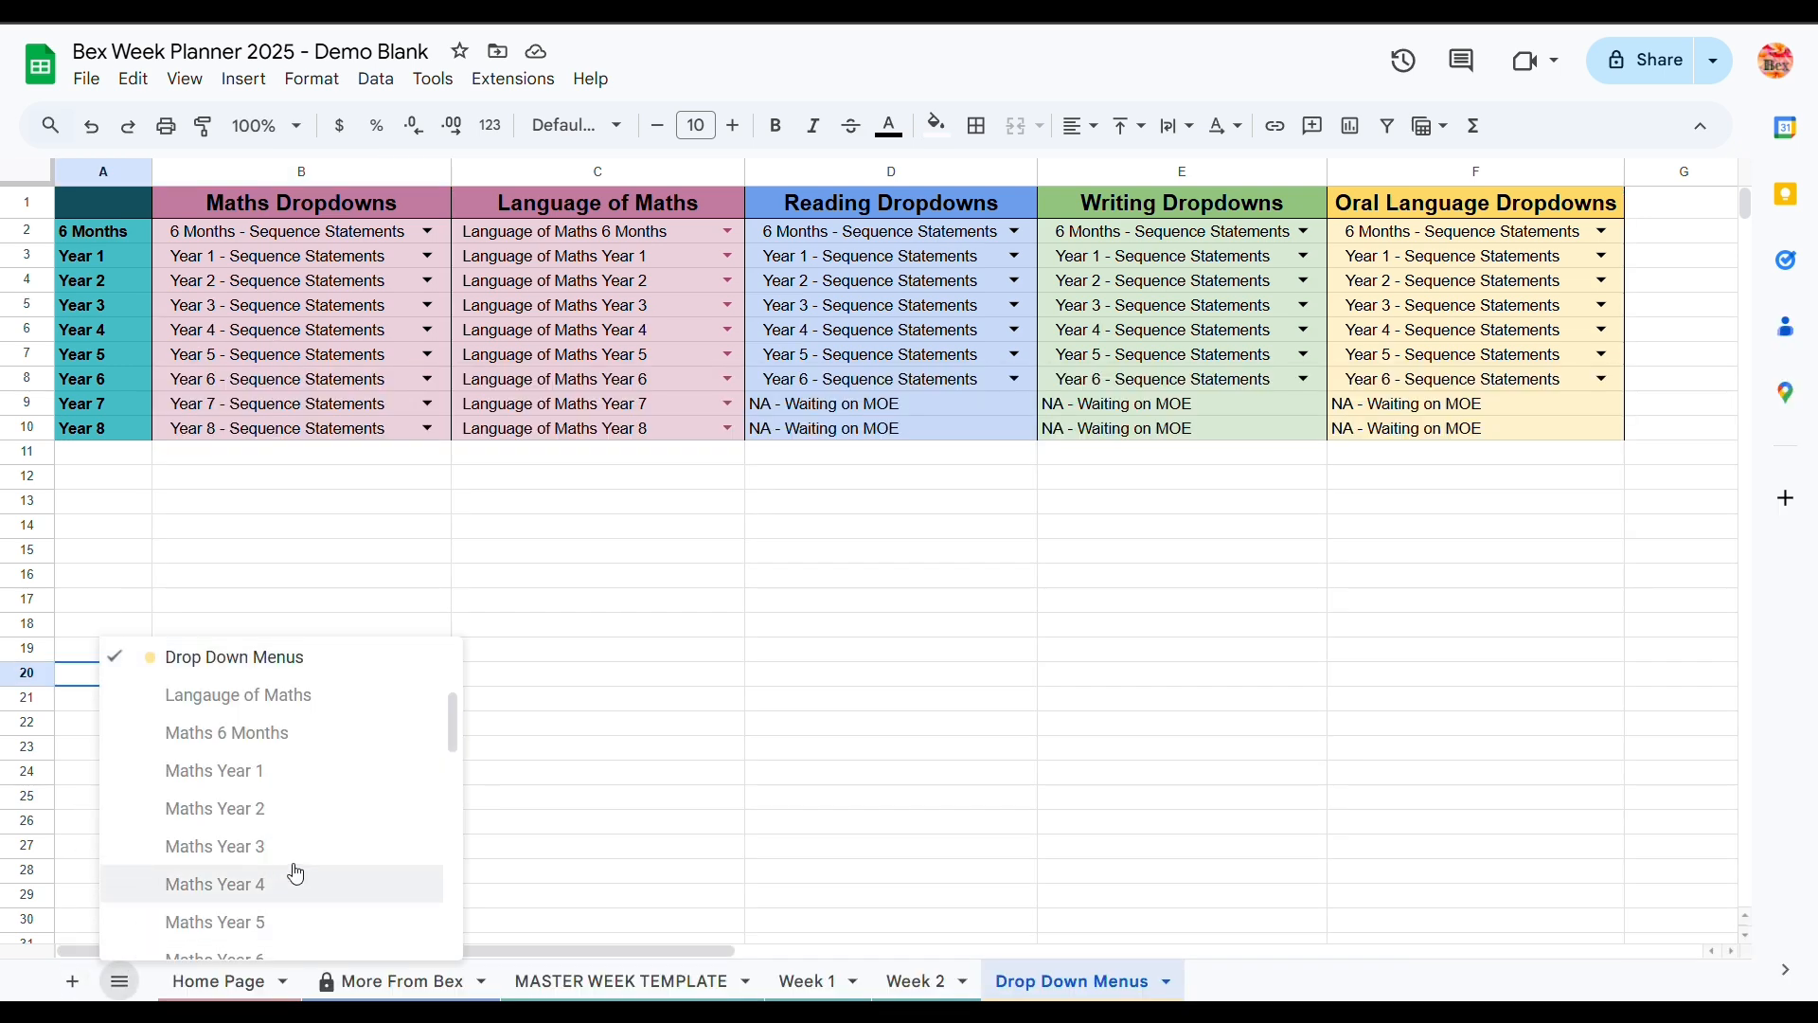
click(208, 848)
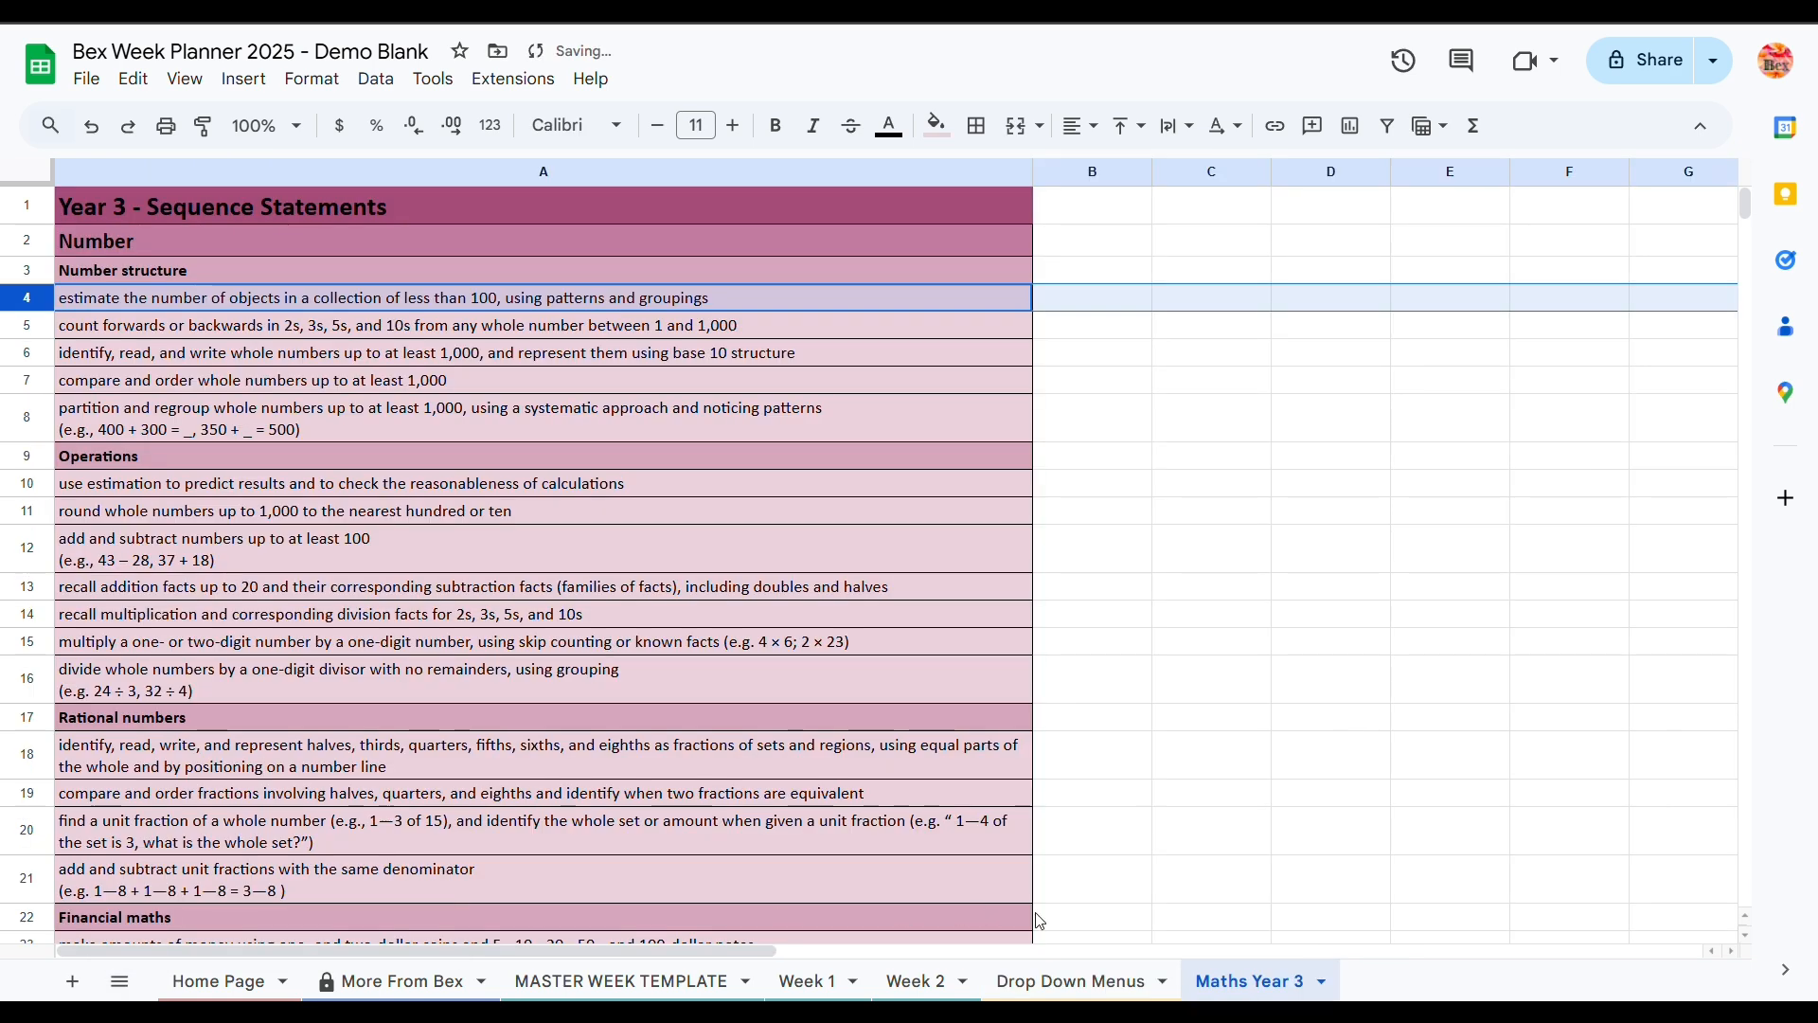
Step: Insert a row above row 4 reading UPDATE MY DROPDOWN, and open the Year 3 maths dropdown on the Drop Down Menus sheet
right_click(21, 295)
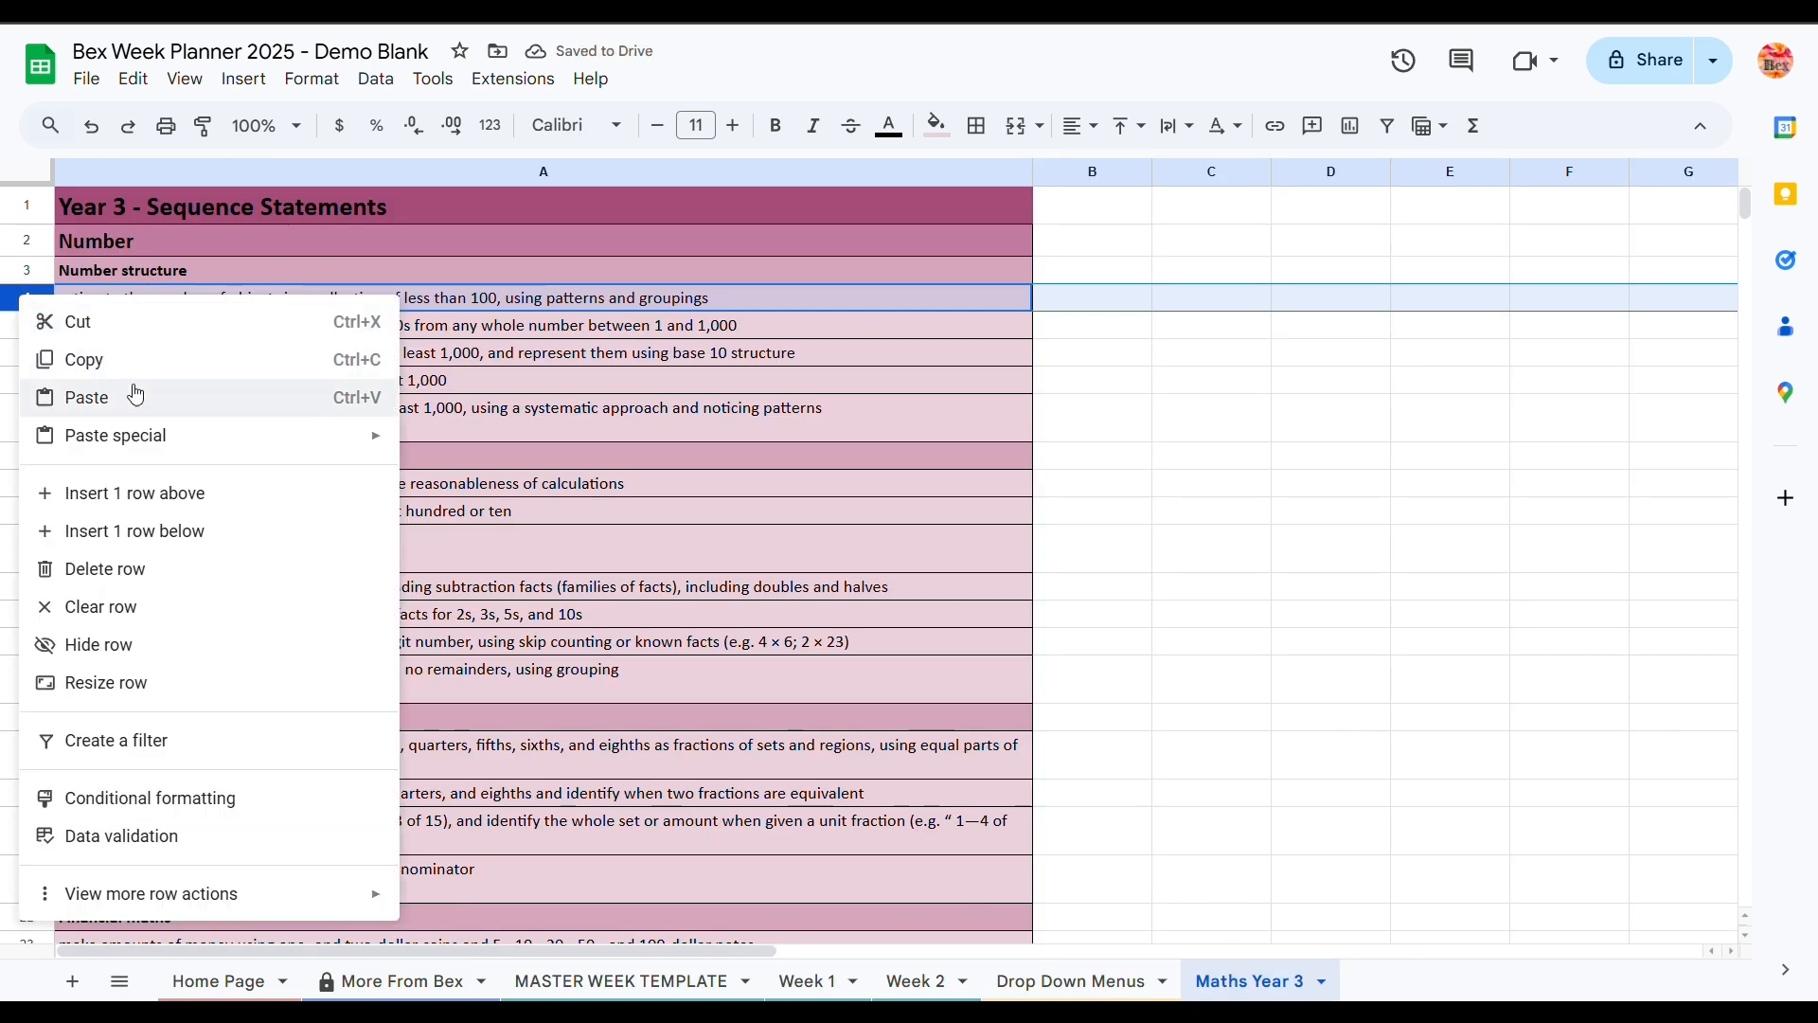
click(174, 491)
key(ctrl+v)
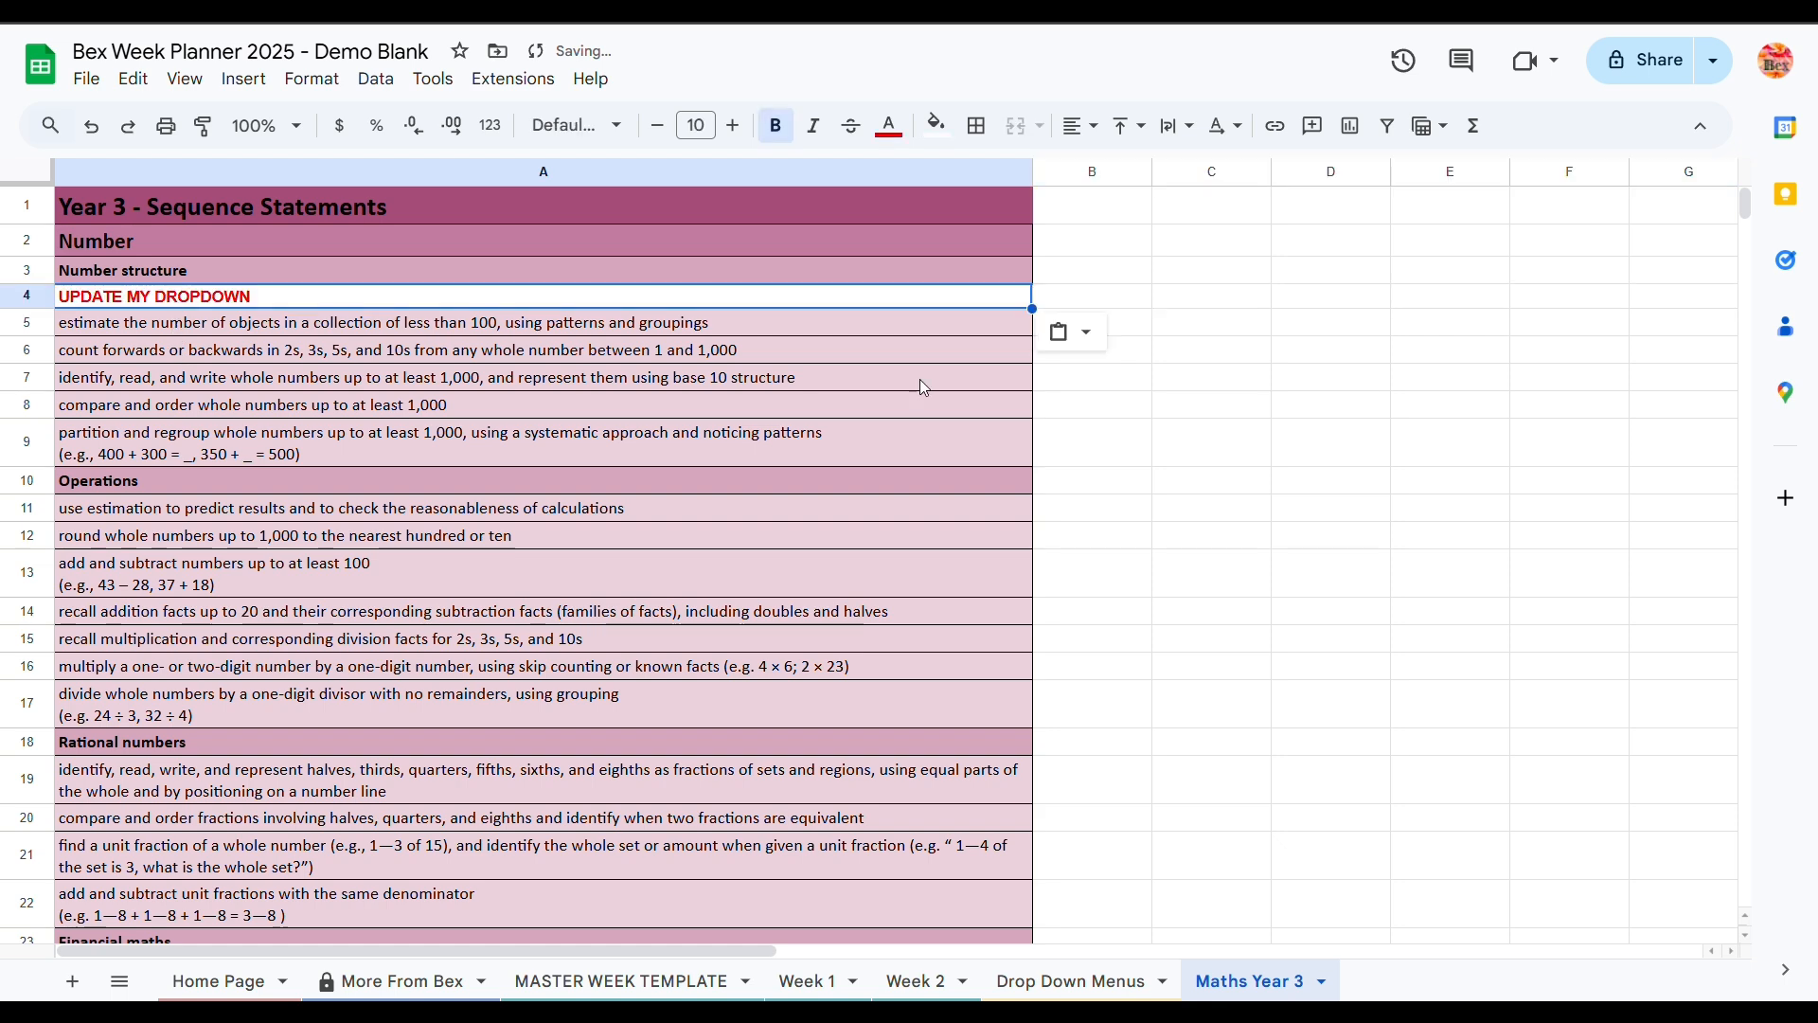
click(1188, 489)
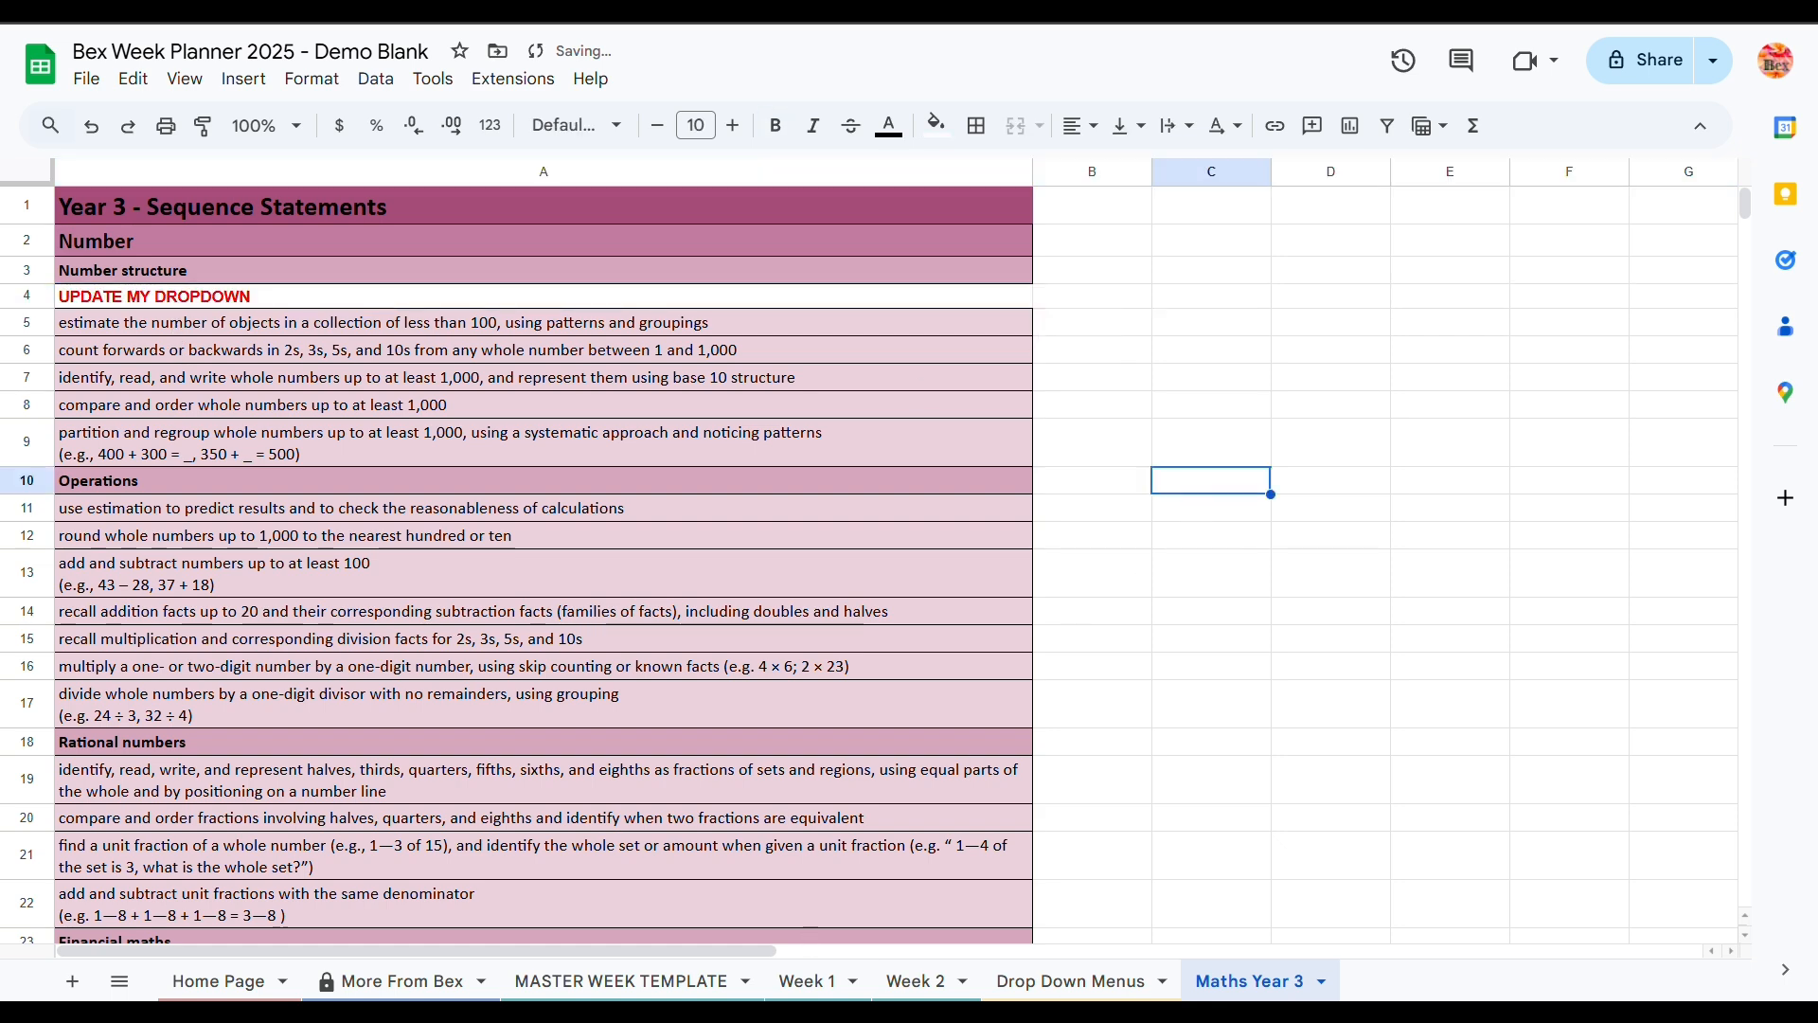
click(1058, 981)
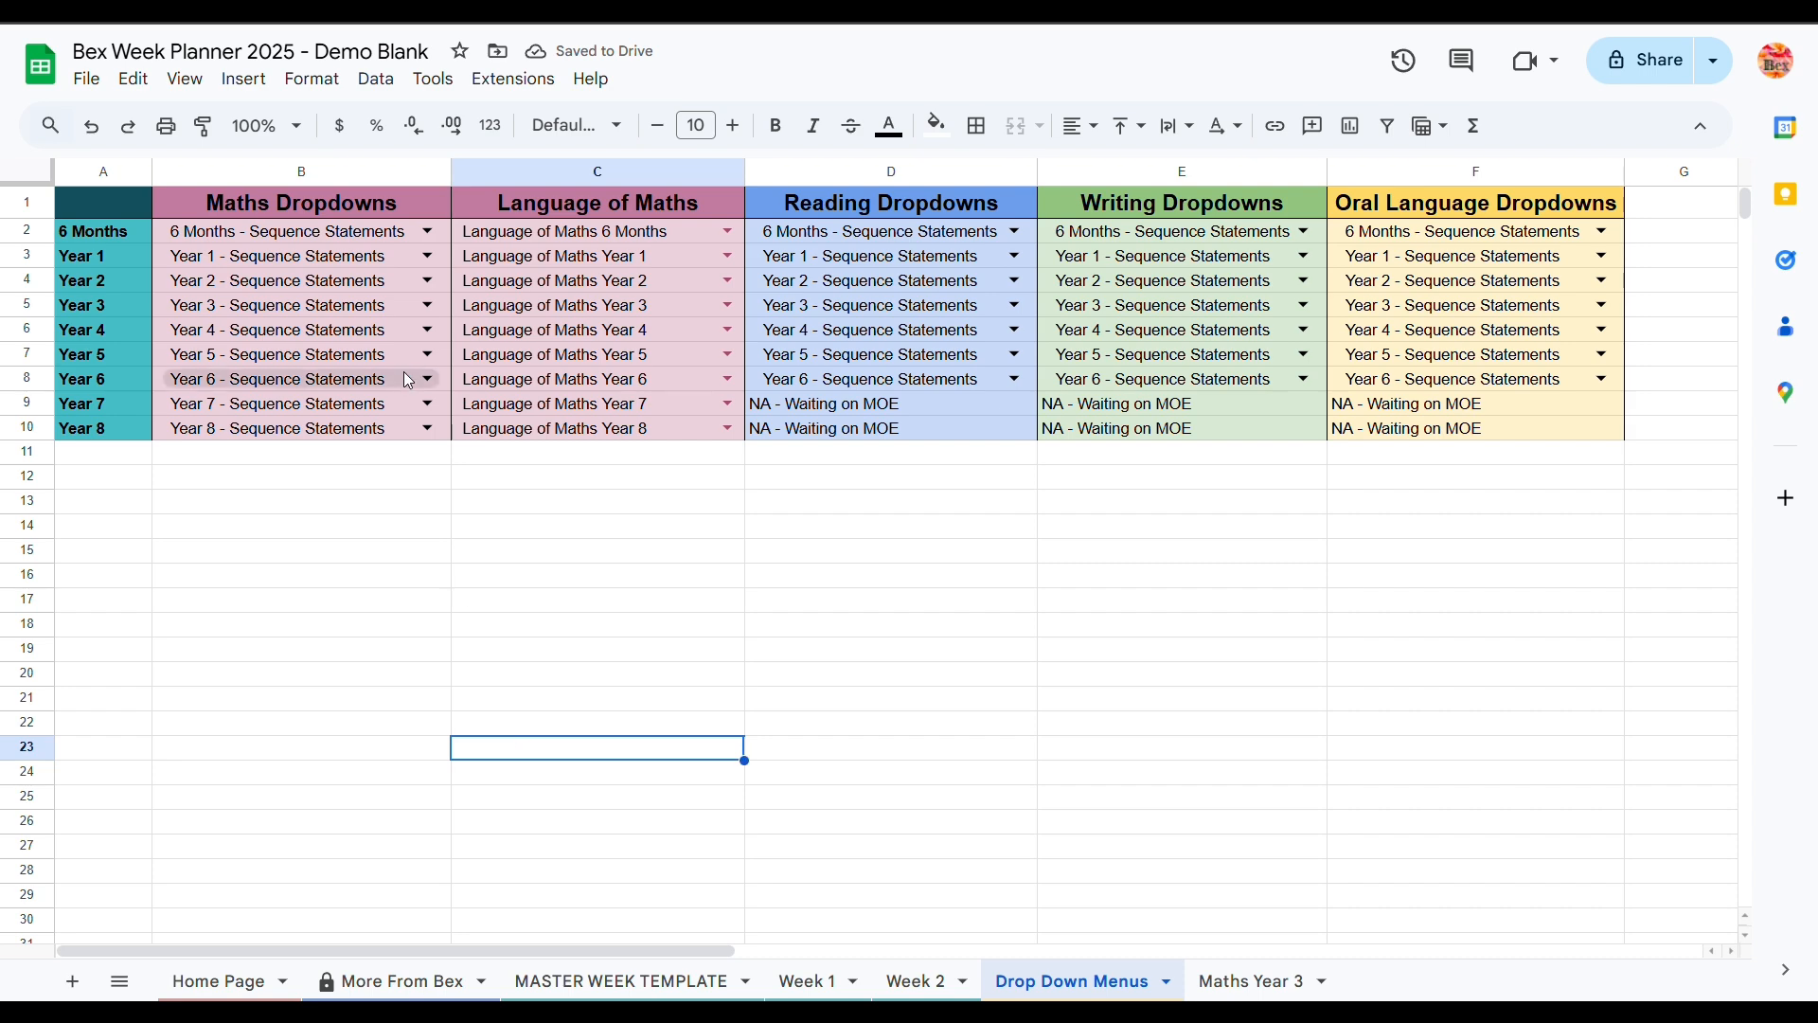
click(428, 304)
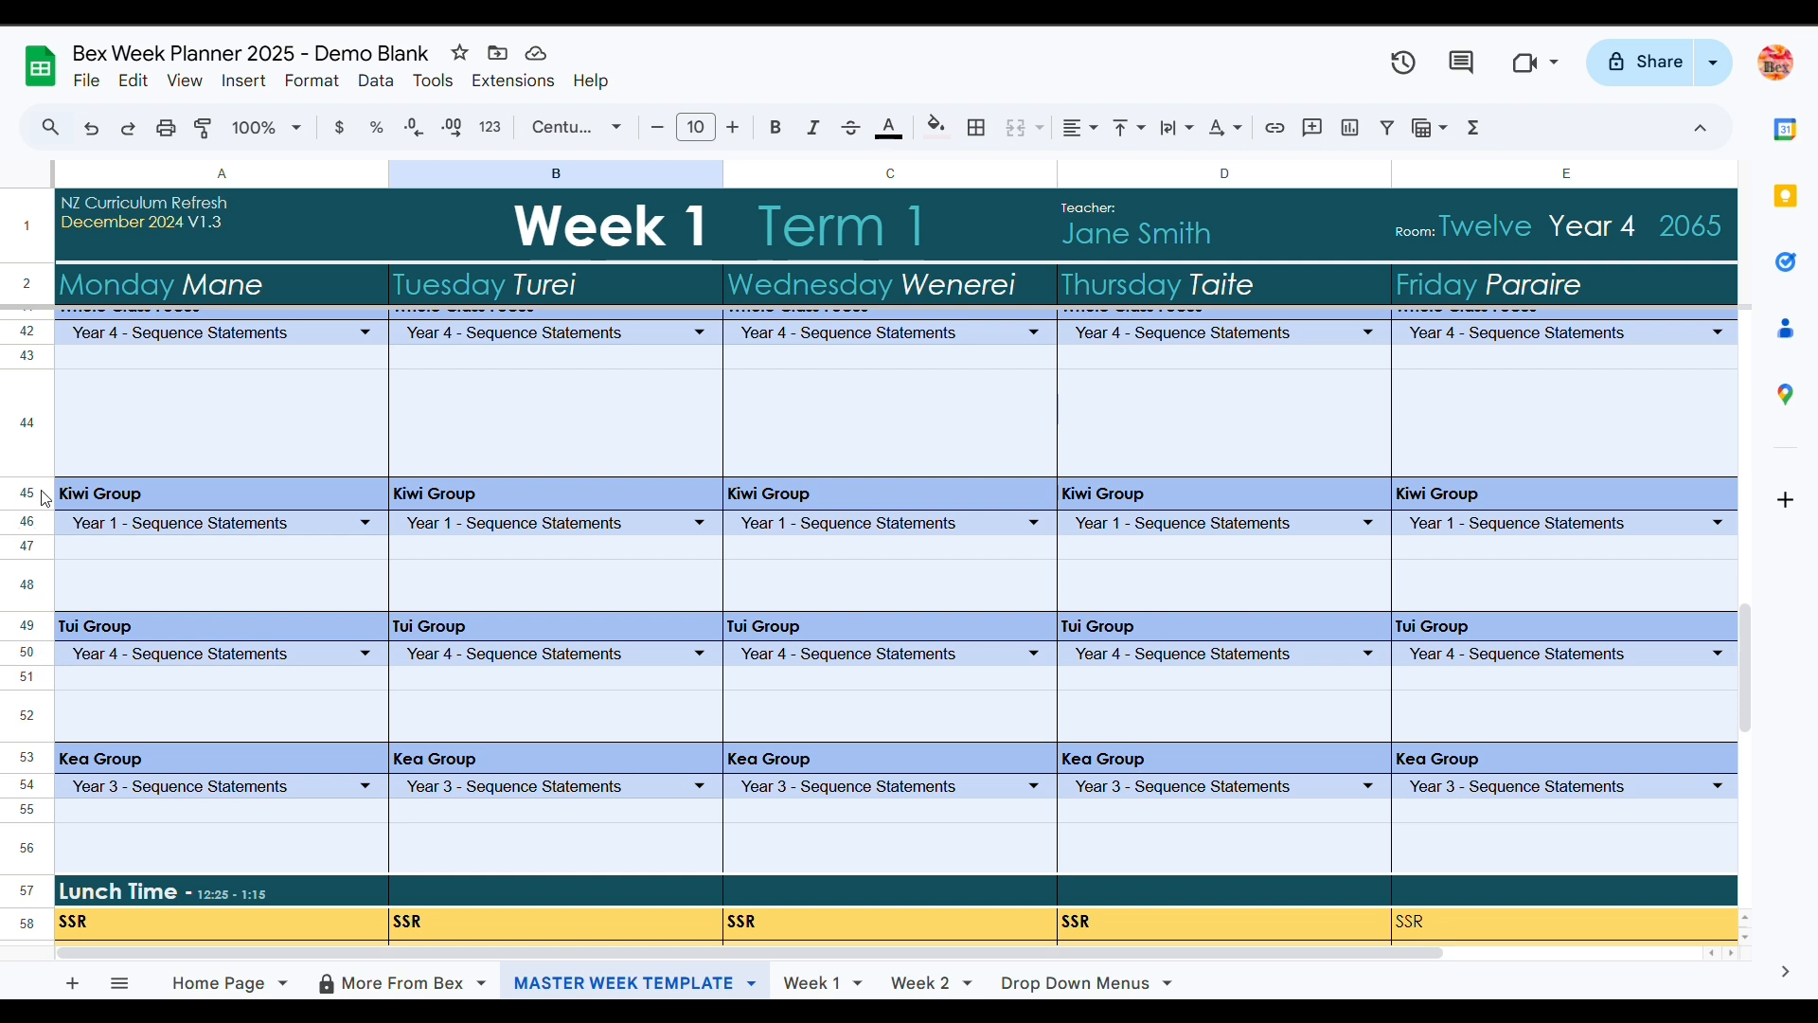
Step: Insert four rows above the reading section's Kiwi Group (rows 45–48) and paste a copy of the Kiwi Group block into them
drag(43, 494, 37, 590)
right_click(36, 589)
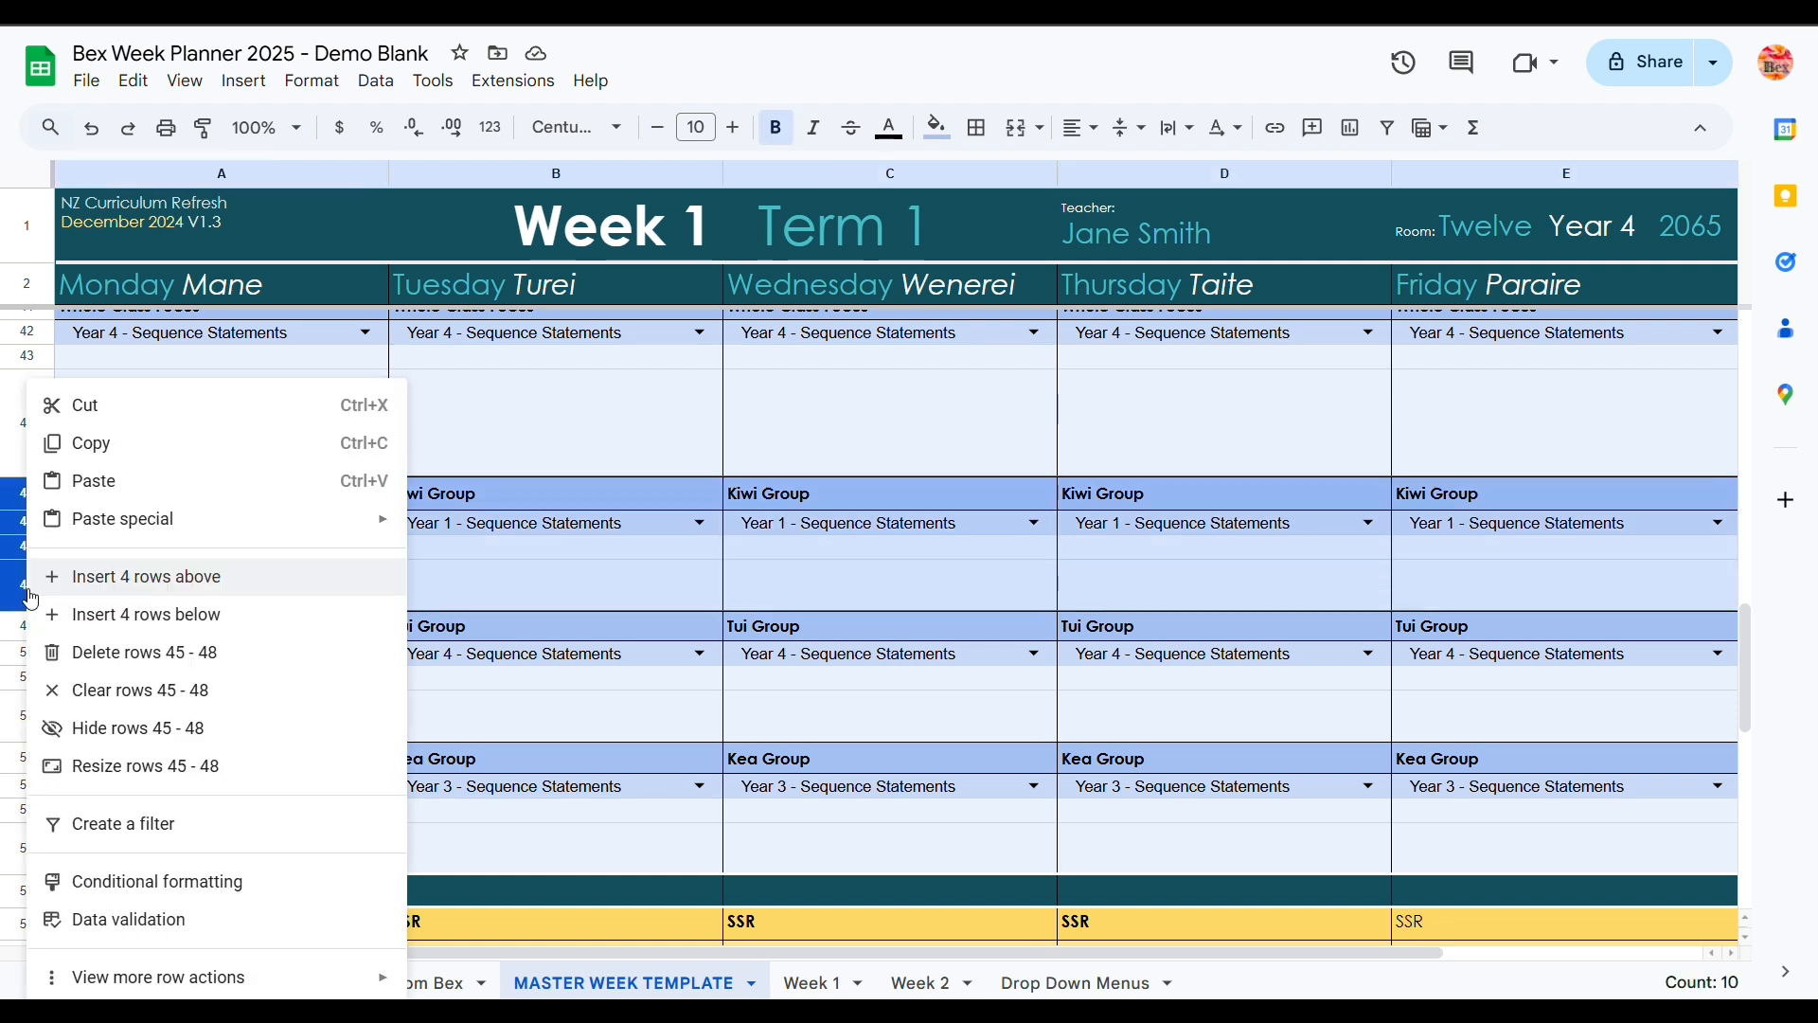
click(138, 584)
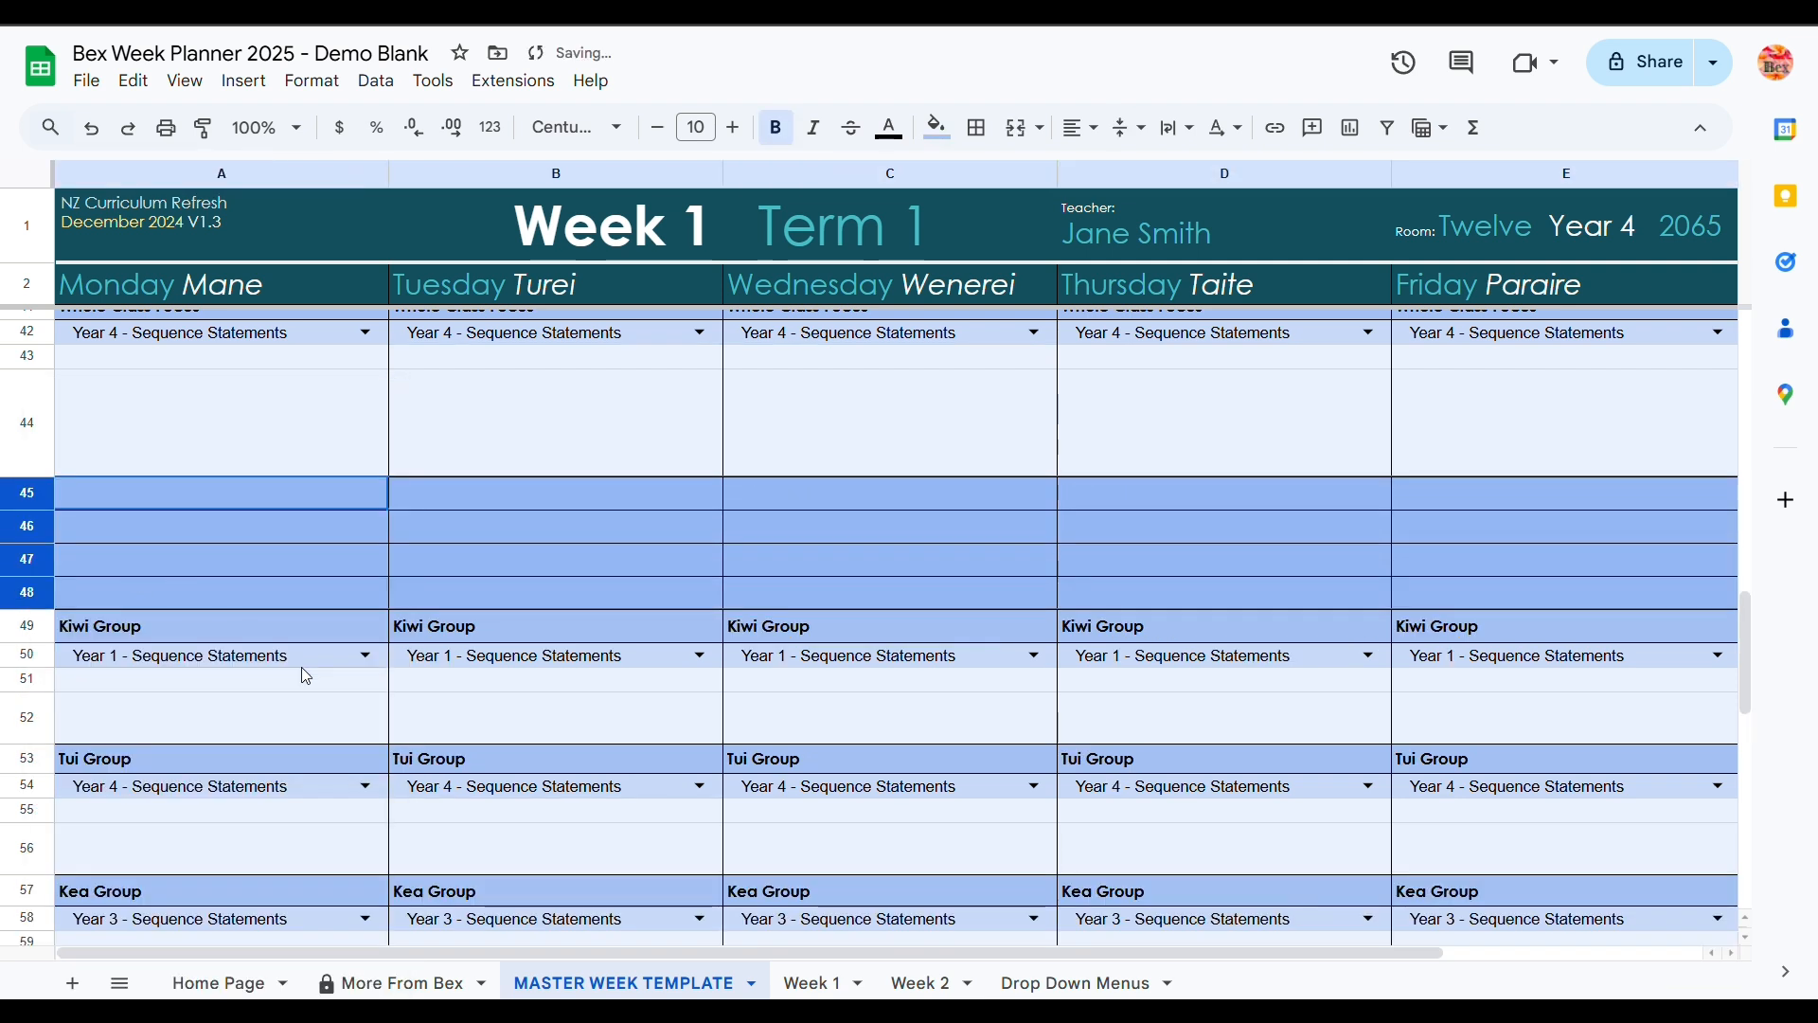
click(294, 718)
drag(1586, 793, 1581, 755)
key(ctrl+v)
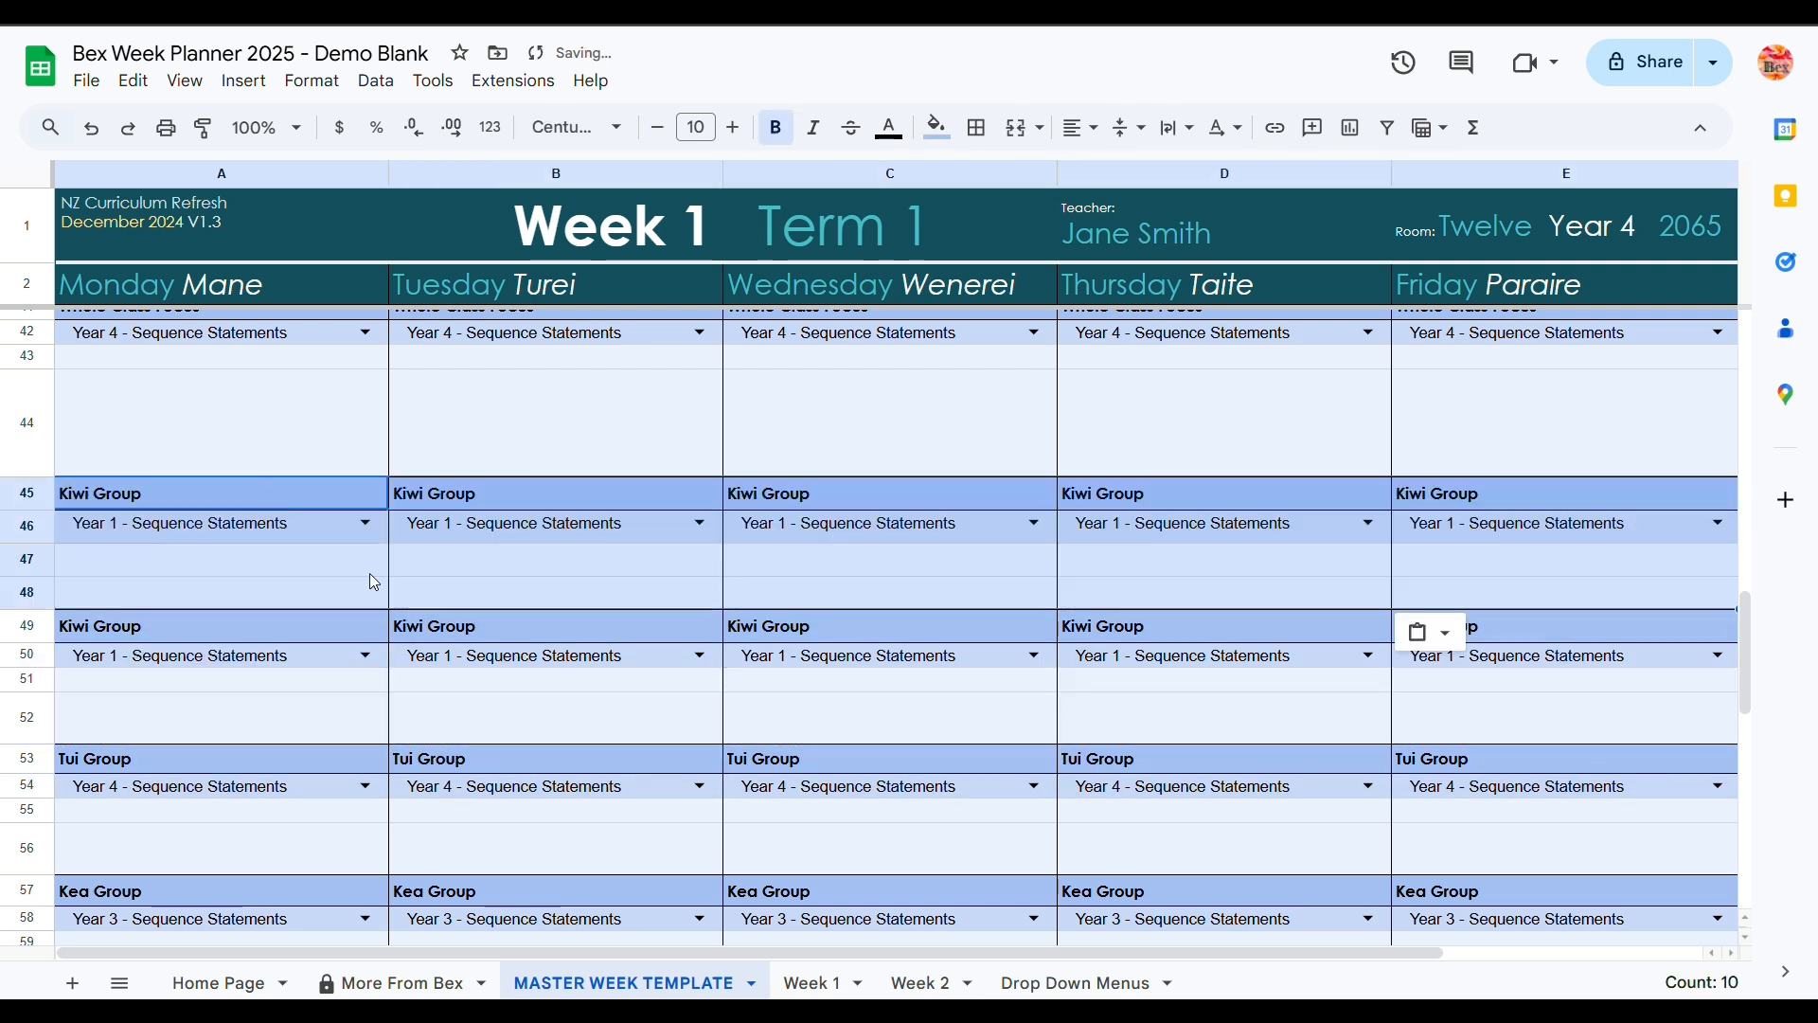
Step: Rename Monday's group heading in A45 to Ruru Group
click(365, 581)
double_click(123, 498)
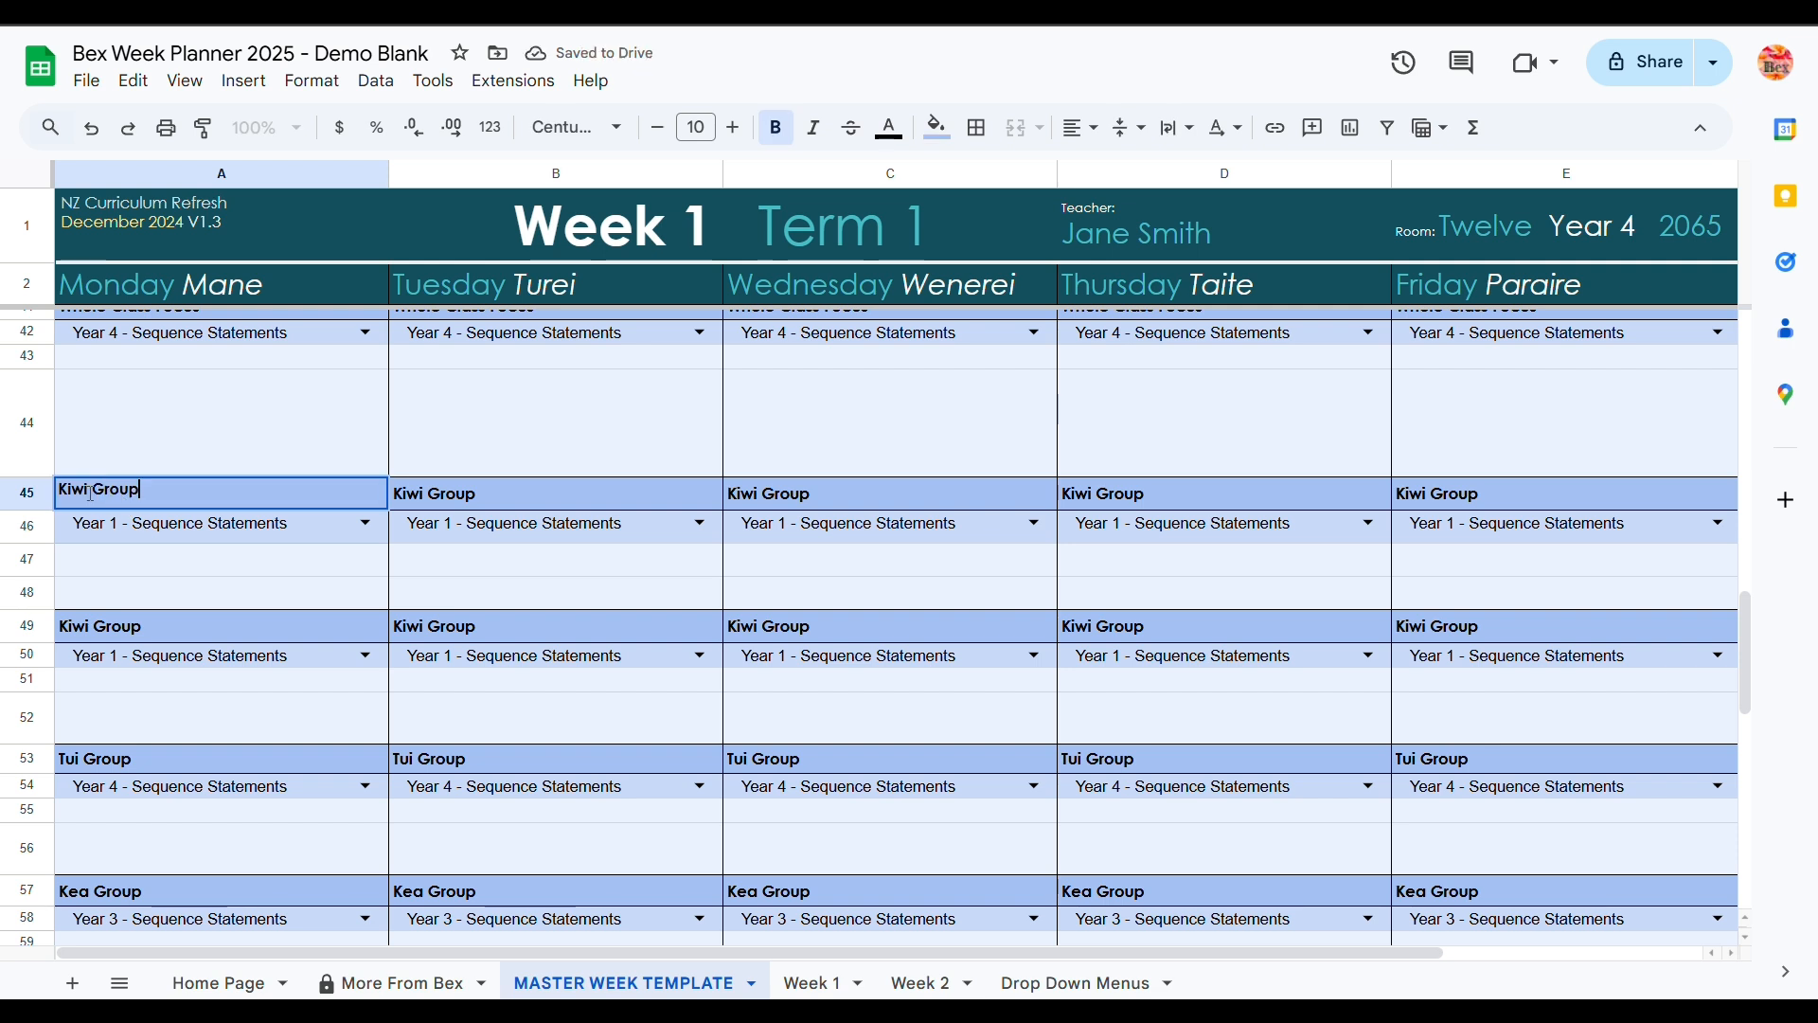
drag(93, 491, 57, 497)
text(Ruru)
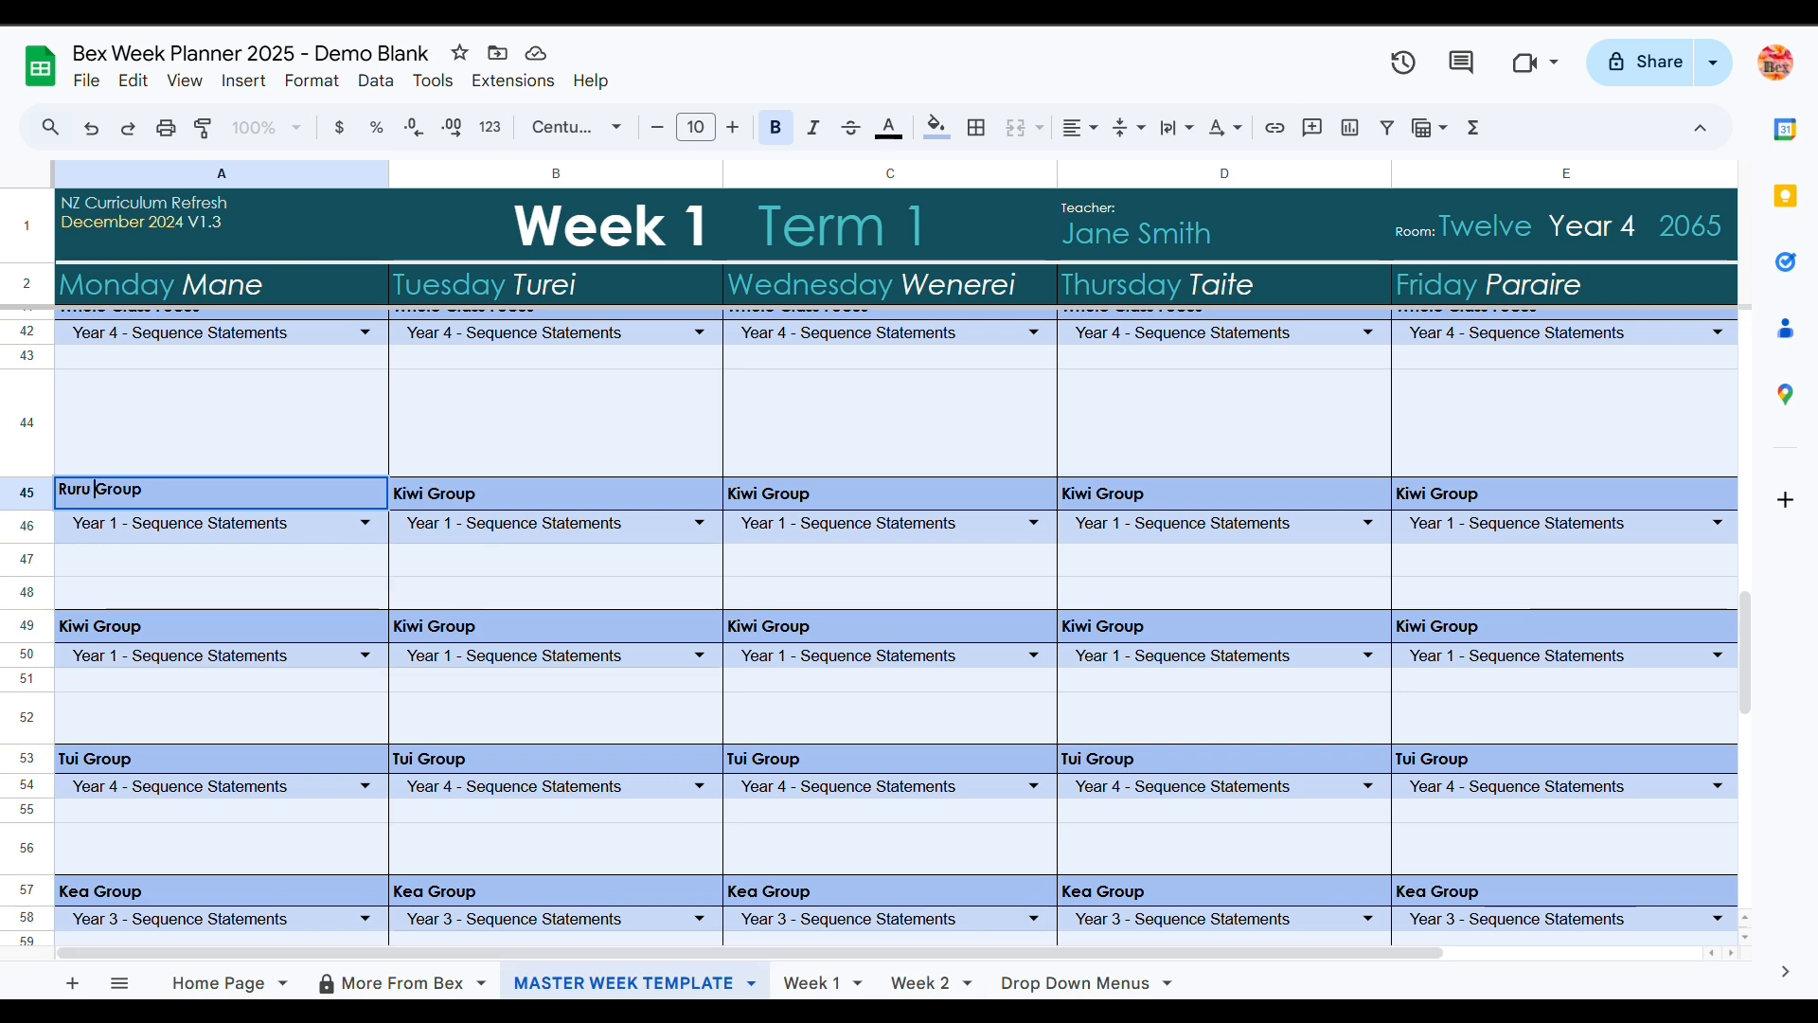
Step: Copy the Year 2 reading dropdown (D4) from the Drop Down Menus sheet
click(1083, 985)
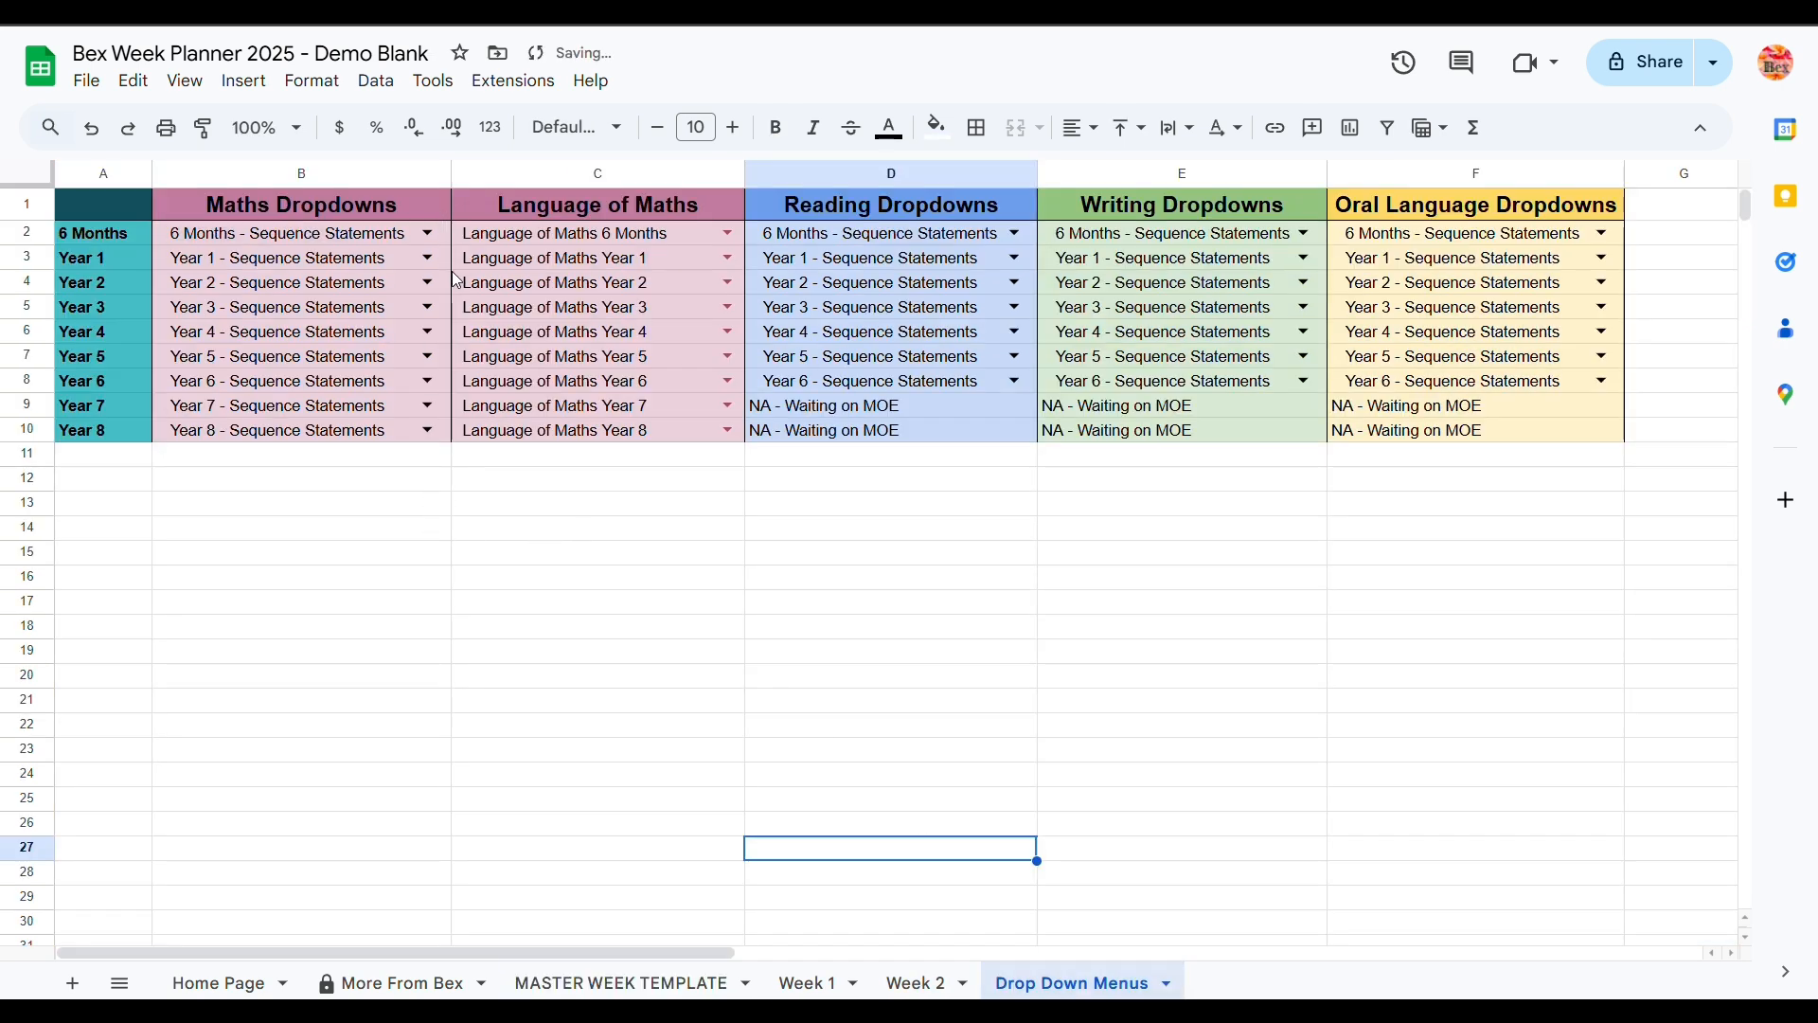
click(995, 261)
click(1032, 289)
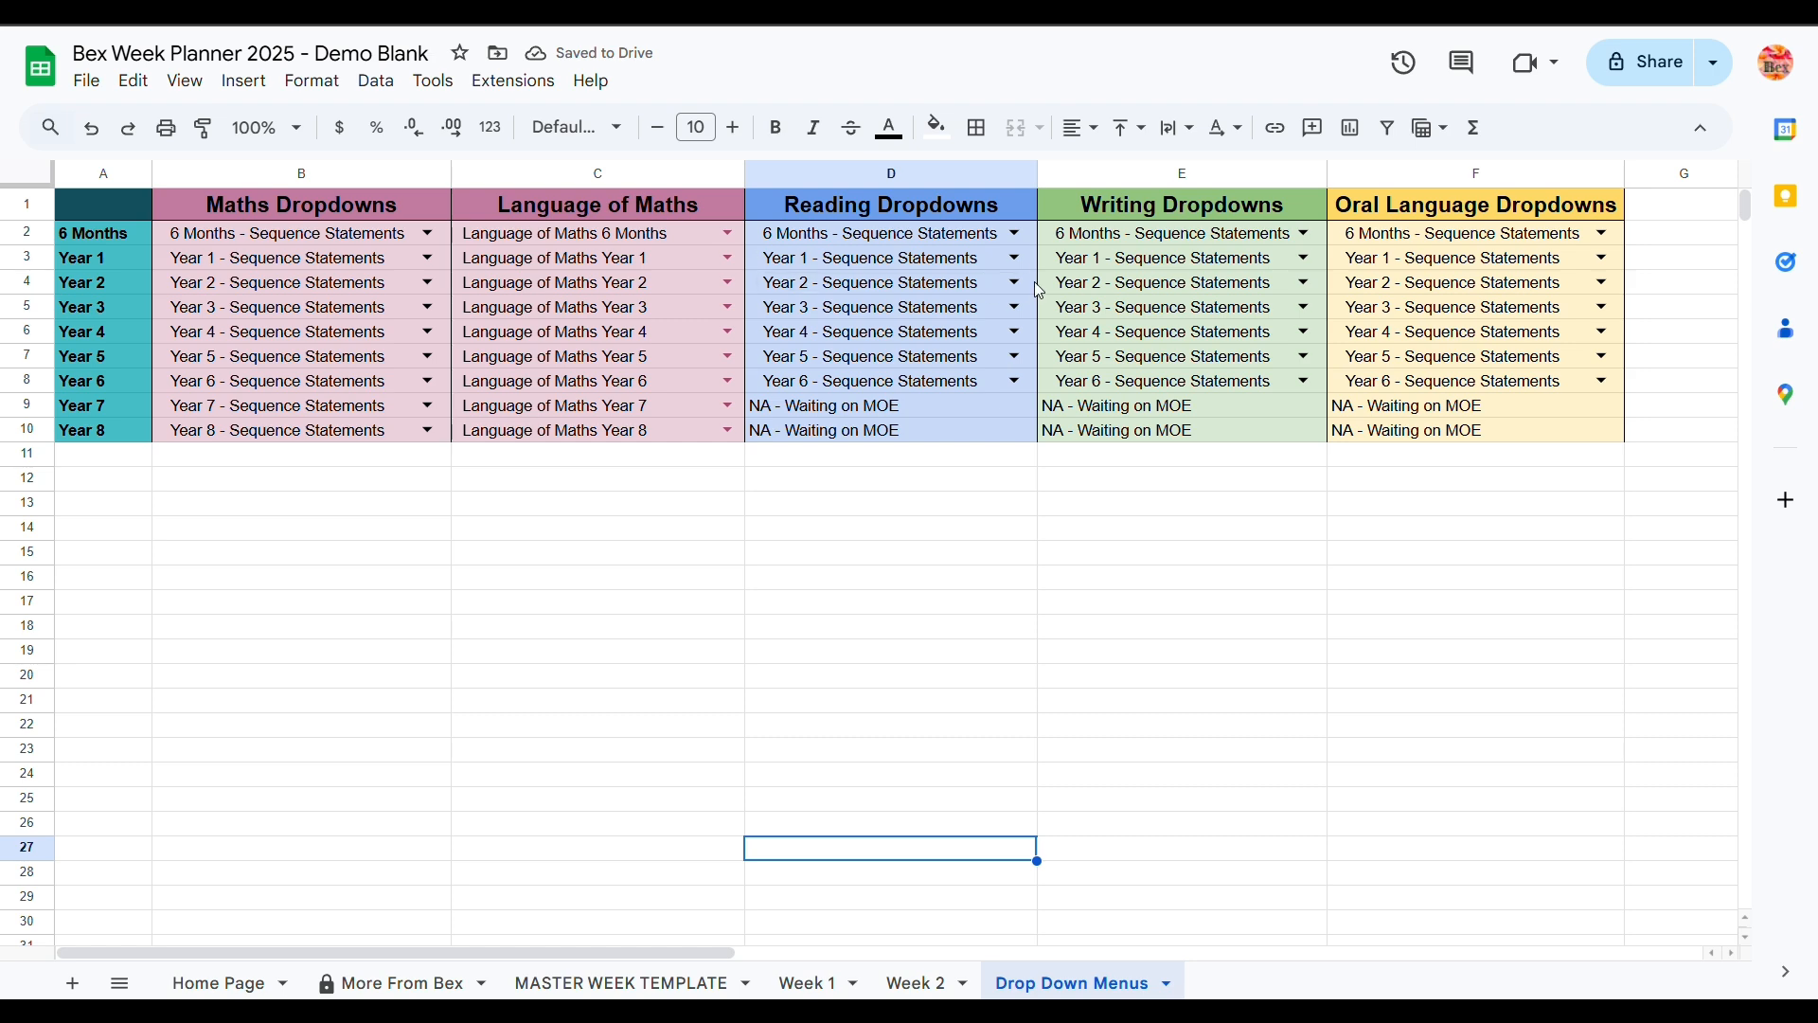
right_click(1039, 296)
click(1090, 181)
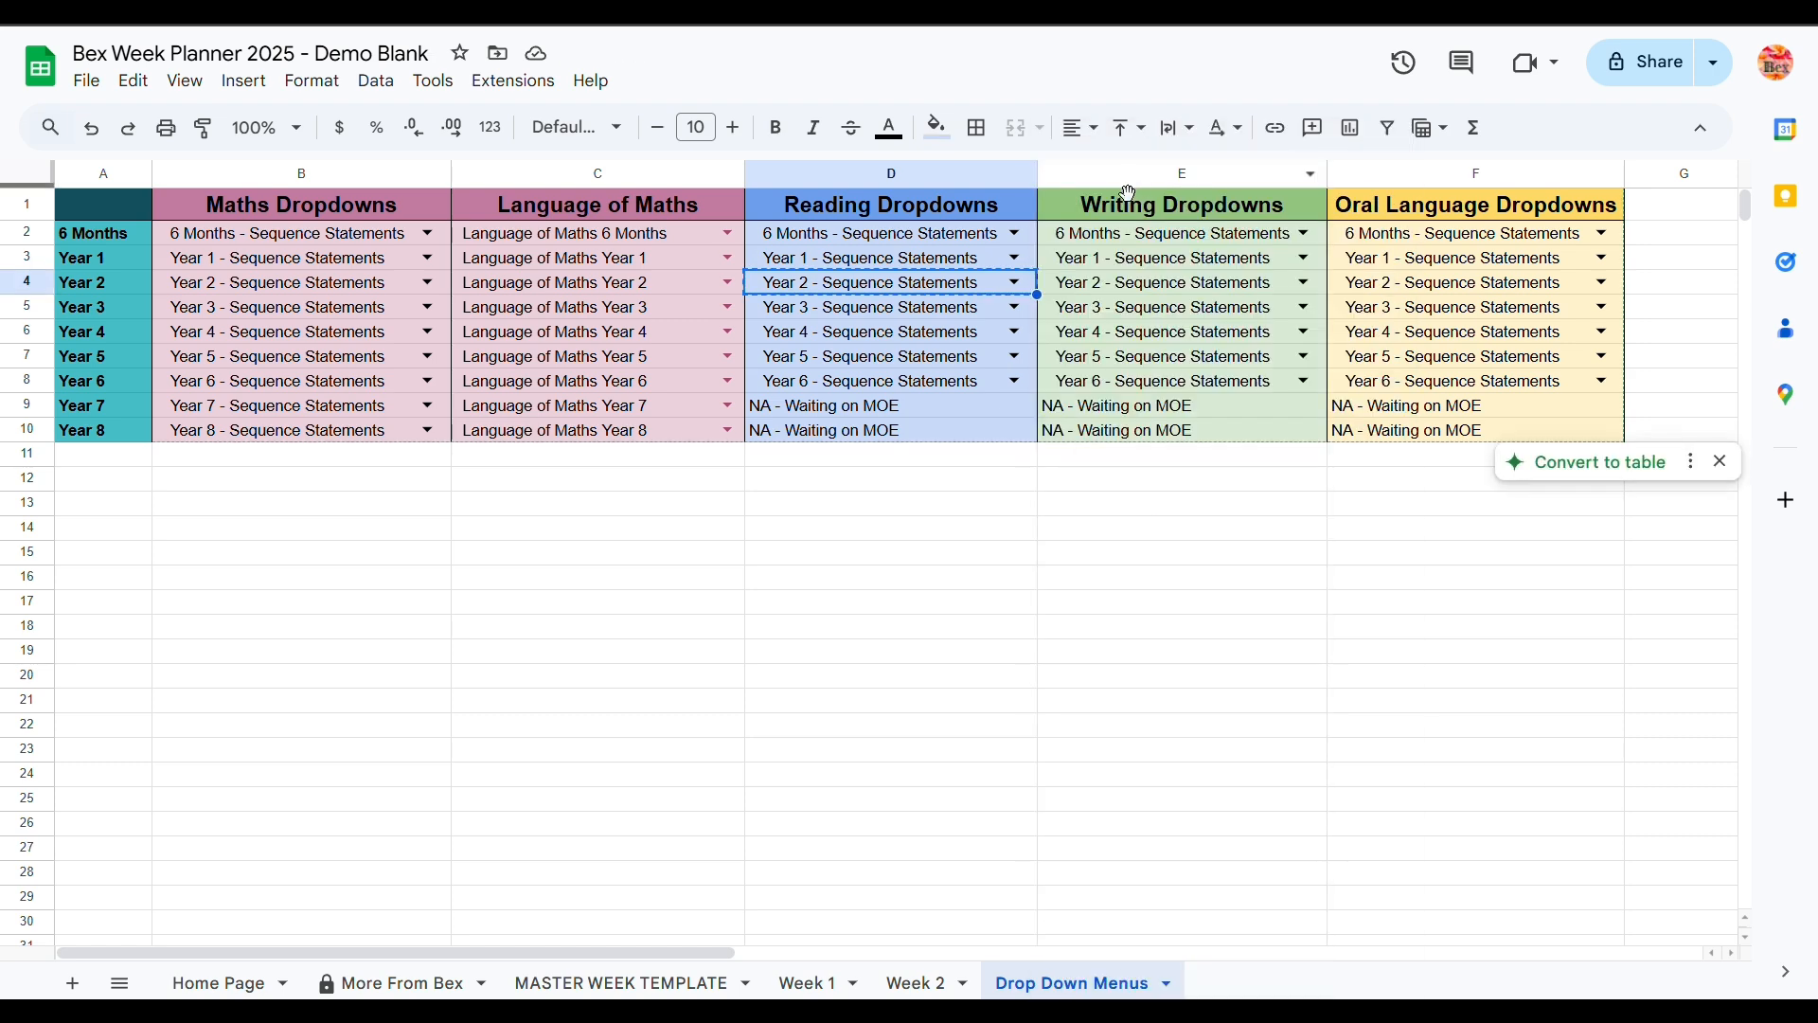
Step: Paste the Year 2 dropdown into Monday's Ruru Group in the master template (A46) and extend the block across to Friday
click(672, 988)
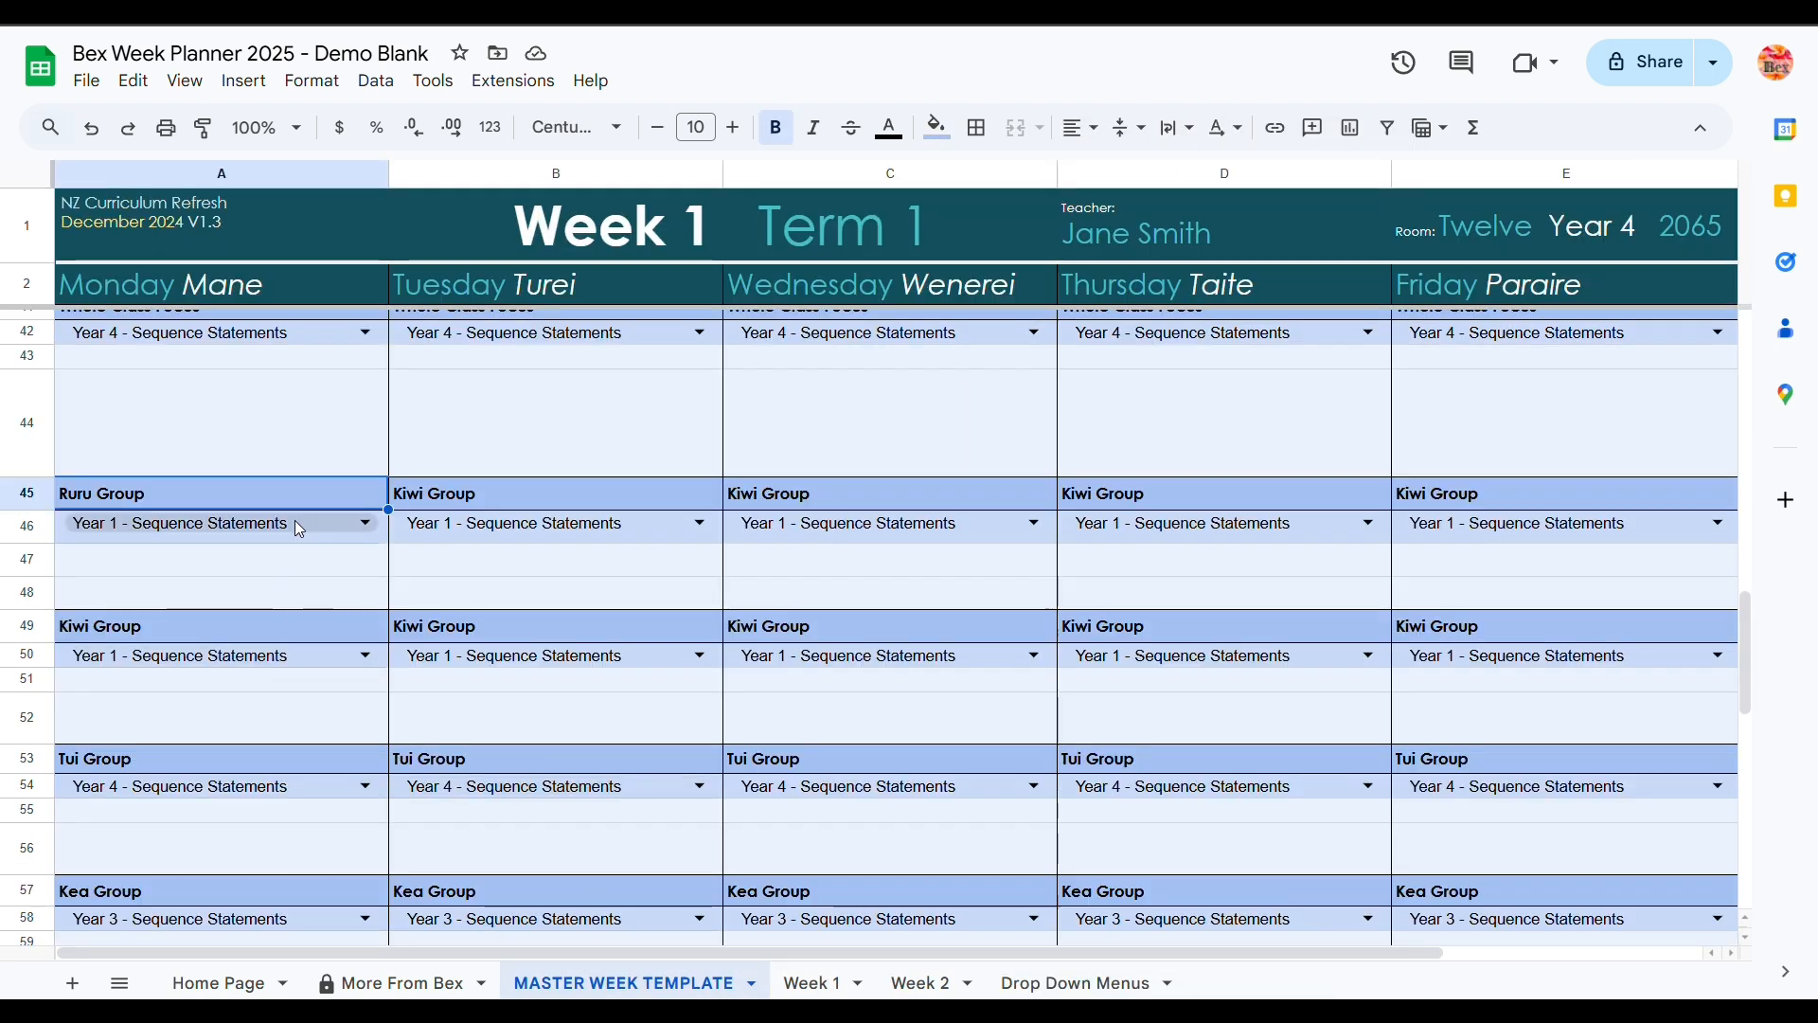
right_click(381, 542)
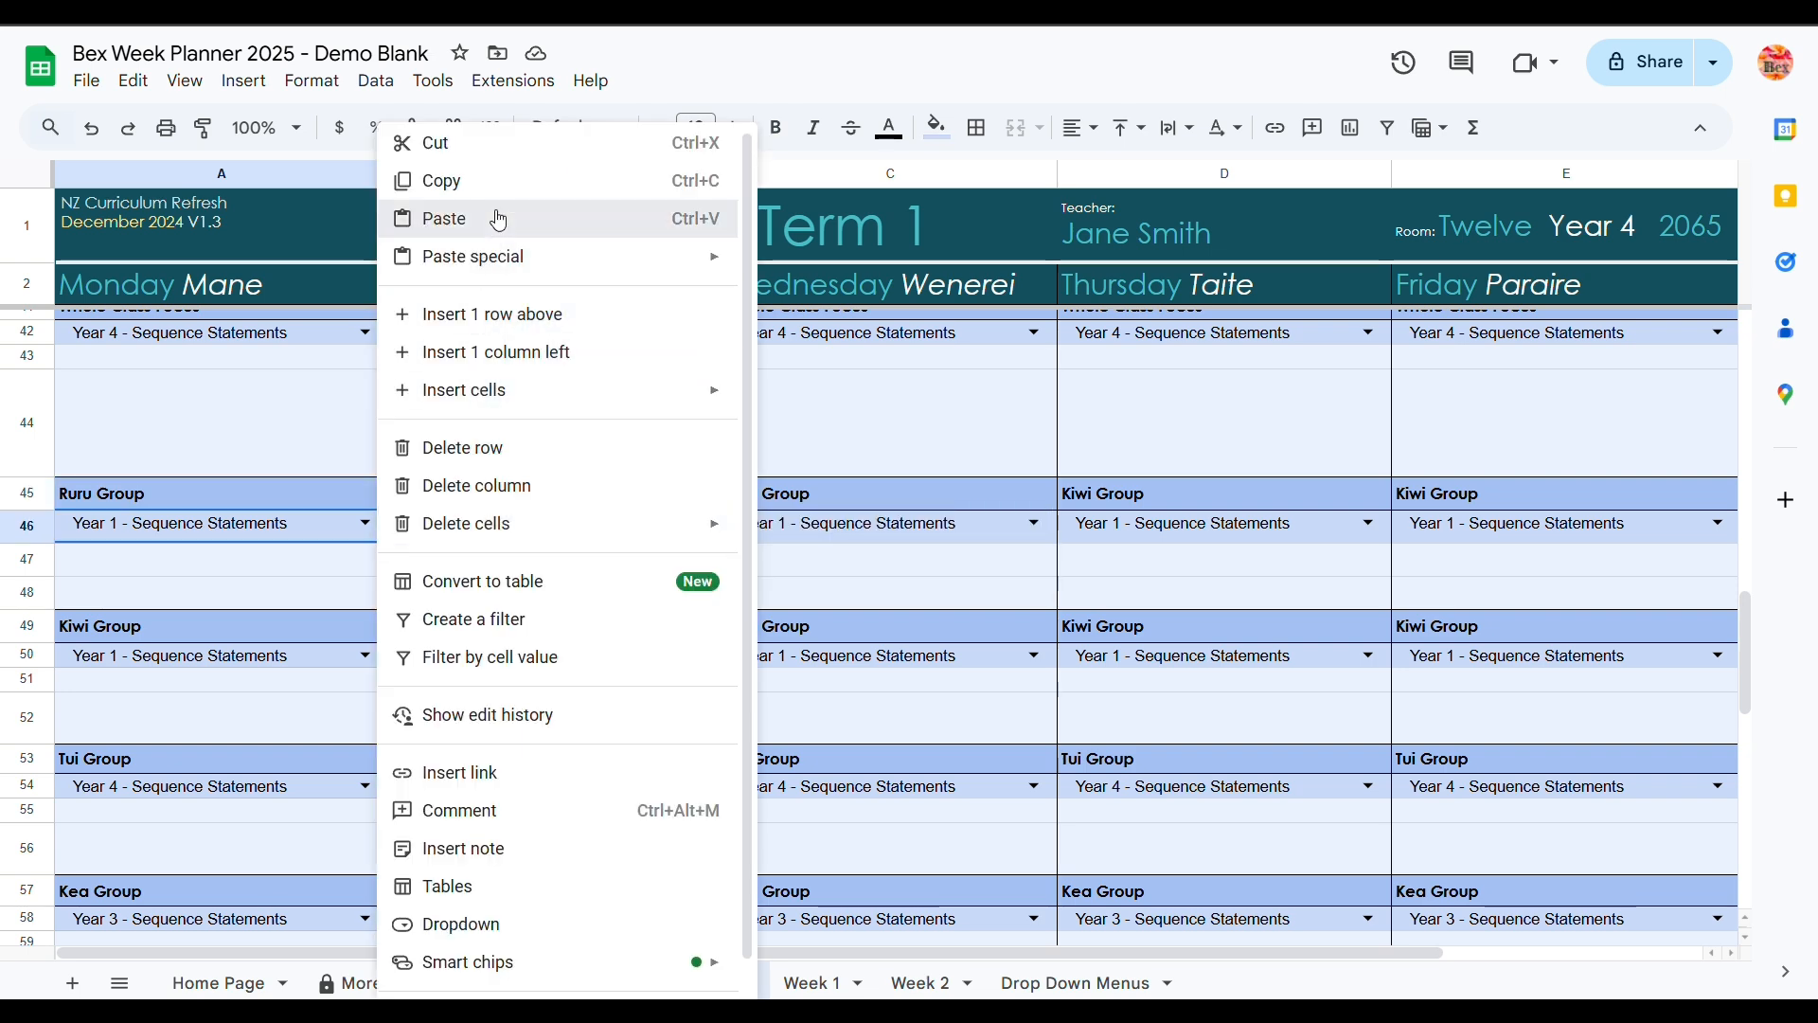
click(460, 221)
click(341, 589)
drag(356, 512, 1521, 600)
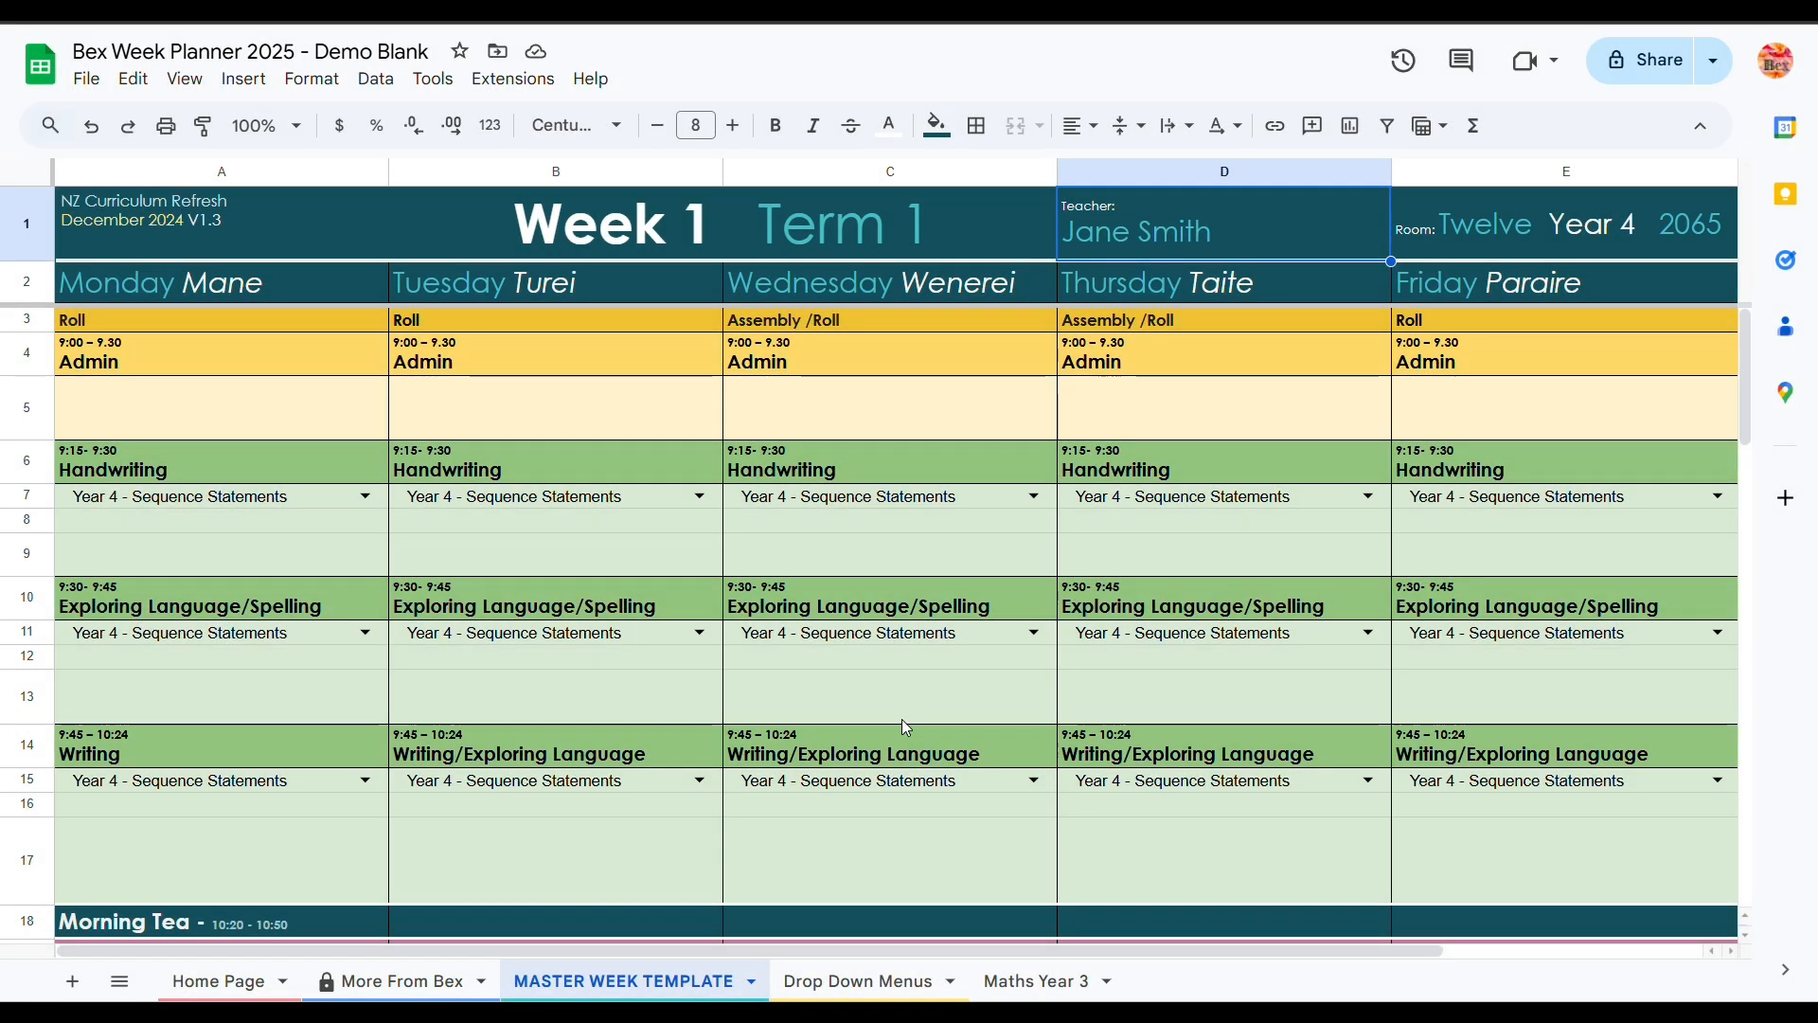
Step: Duplicate the MASTER WEEK TEMPLATE sheet and rename the copy Week 1
scroll(680, 501, down, 15)
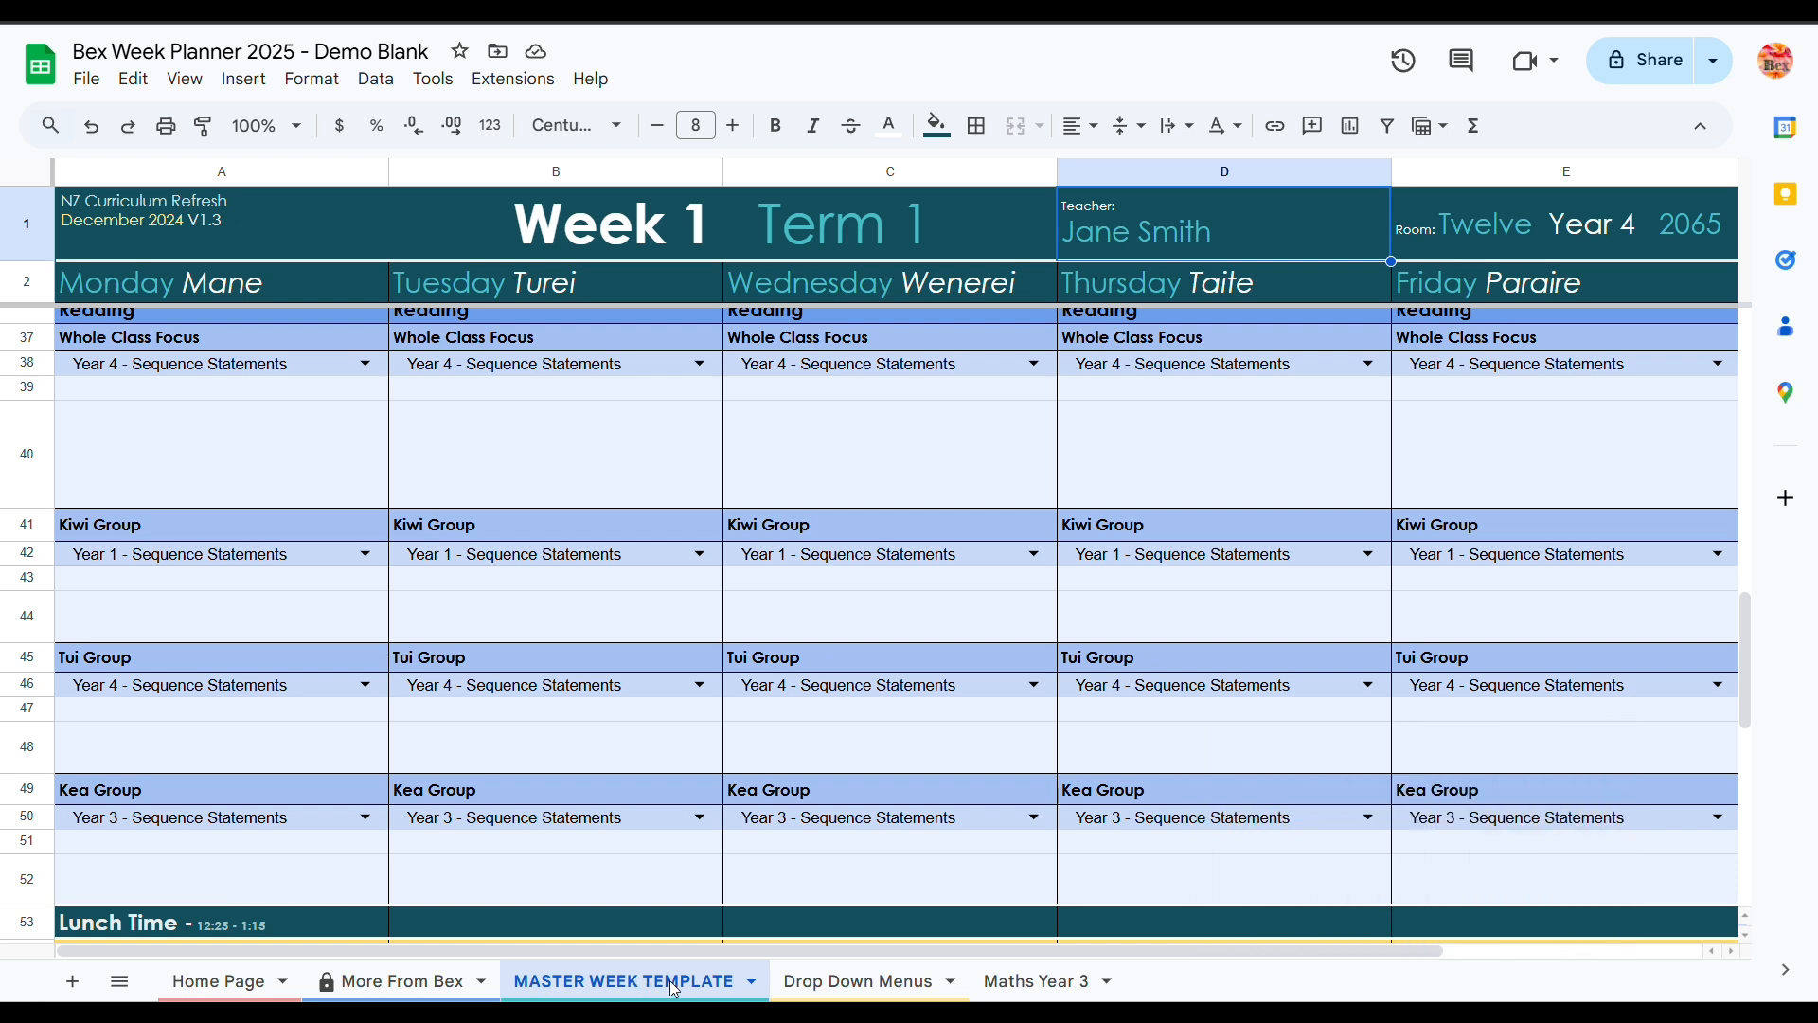
click(753, 984)
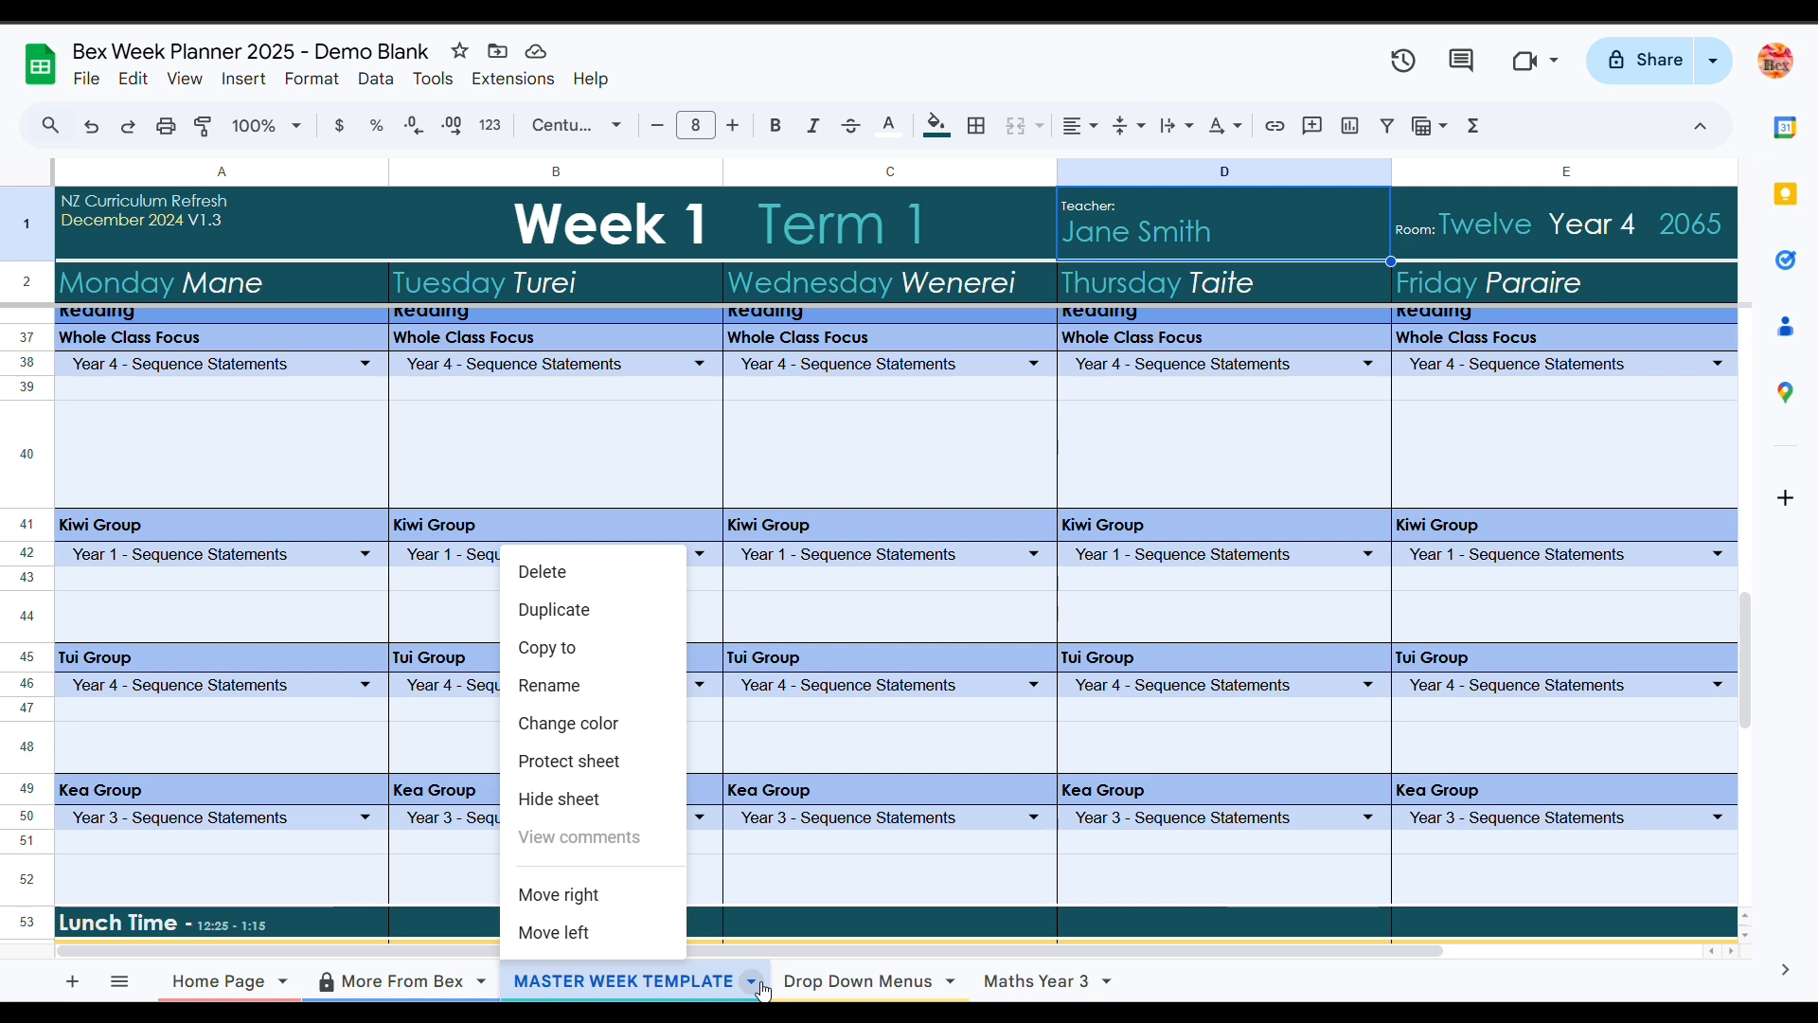
click(611, 613)
double_click(928, 985)
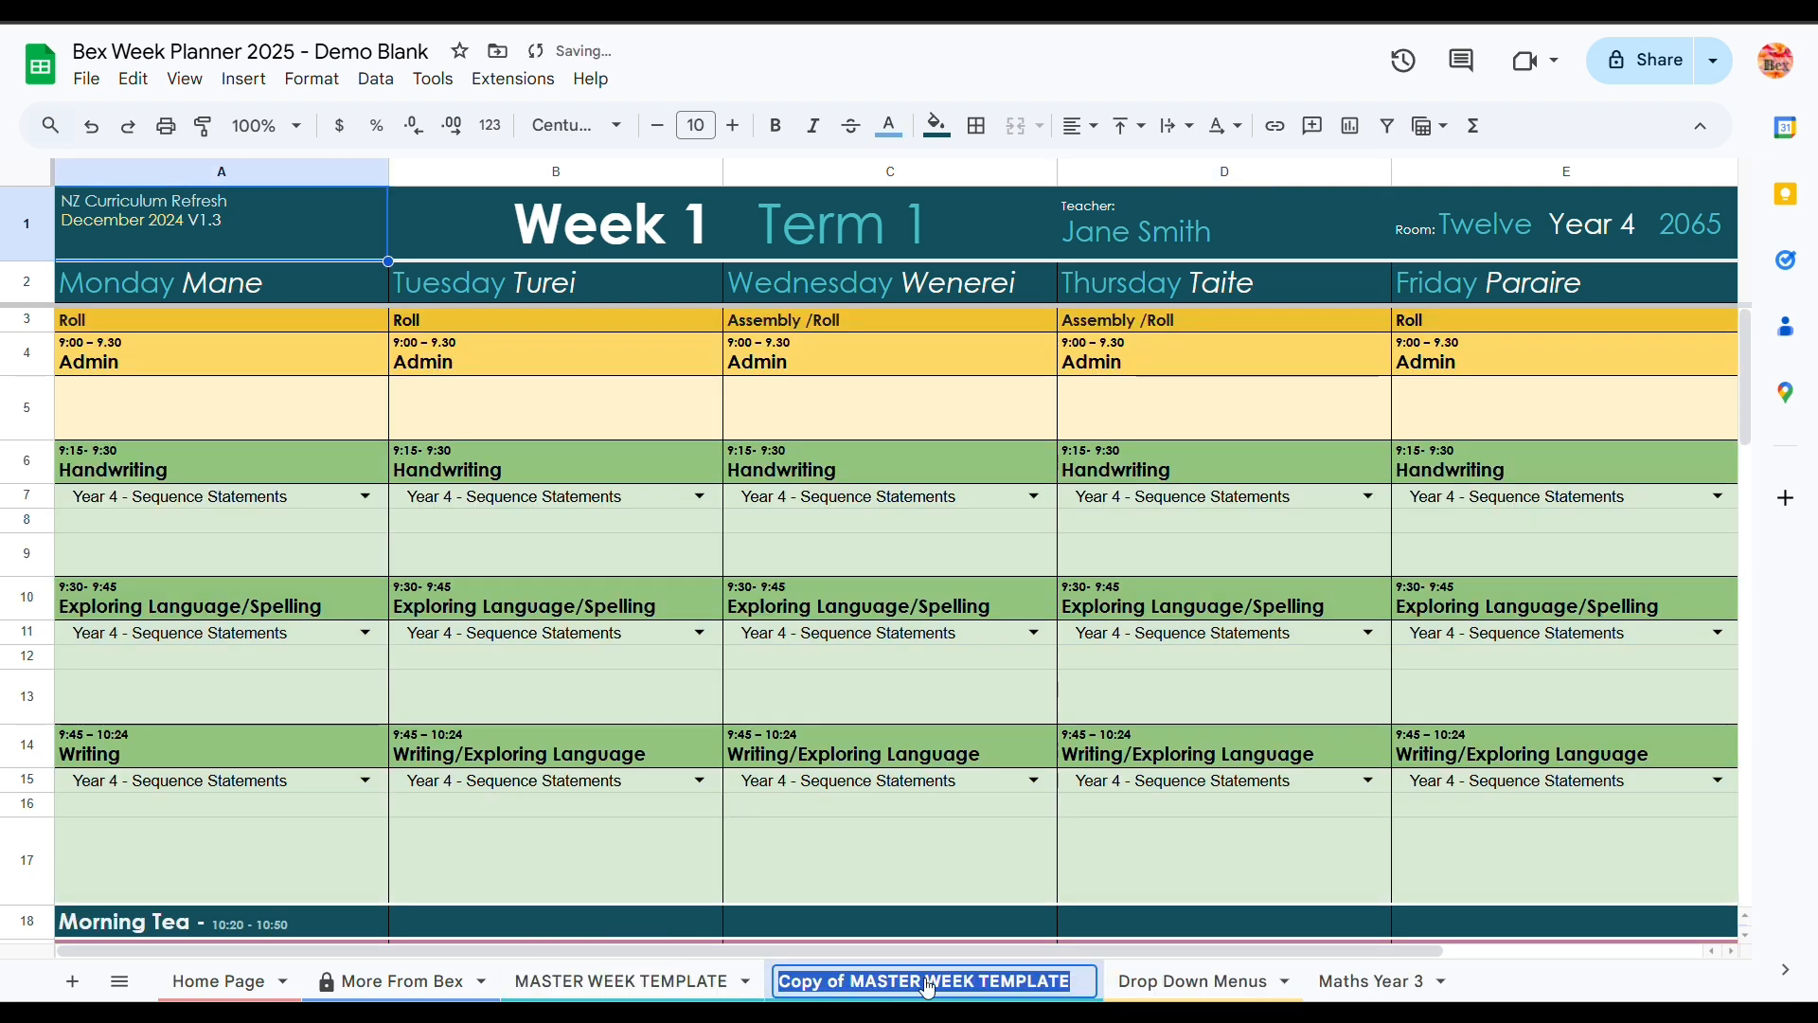
text(Week 1)
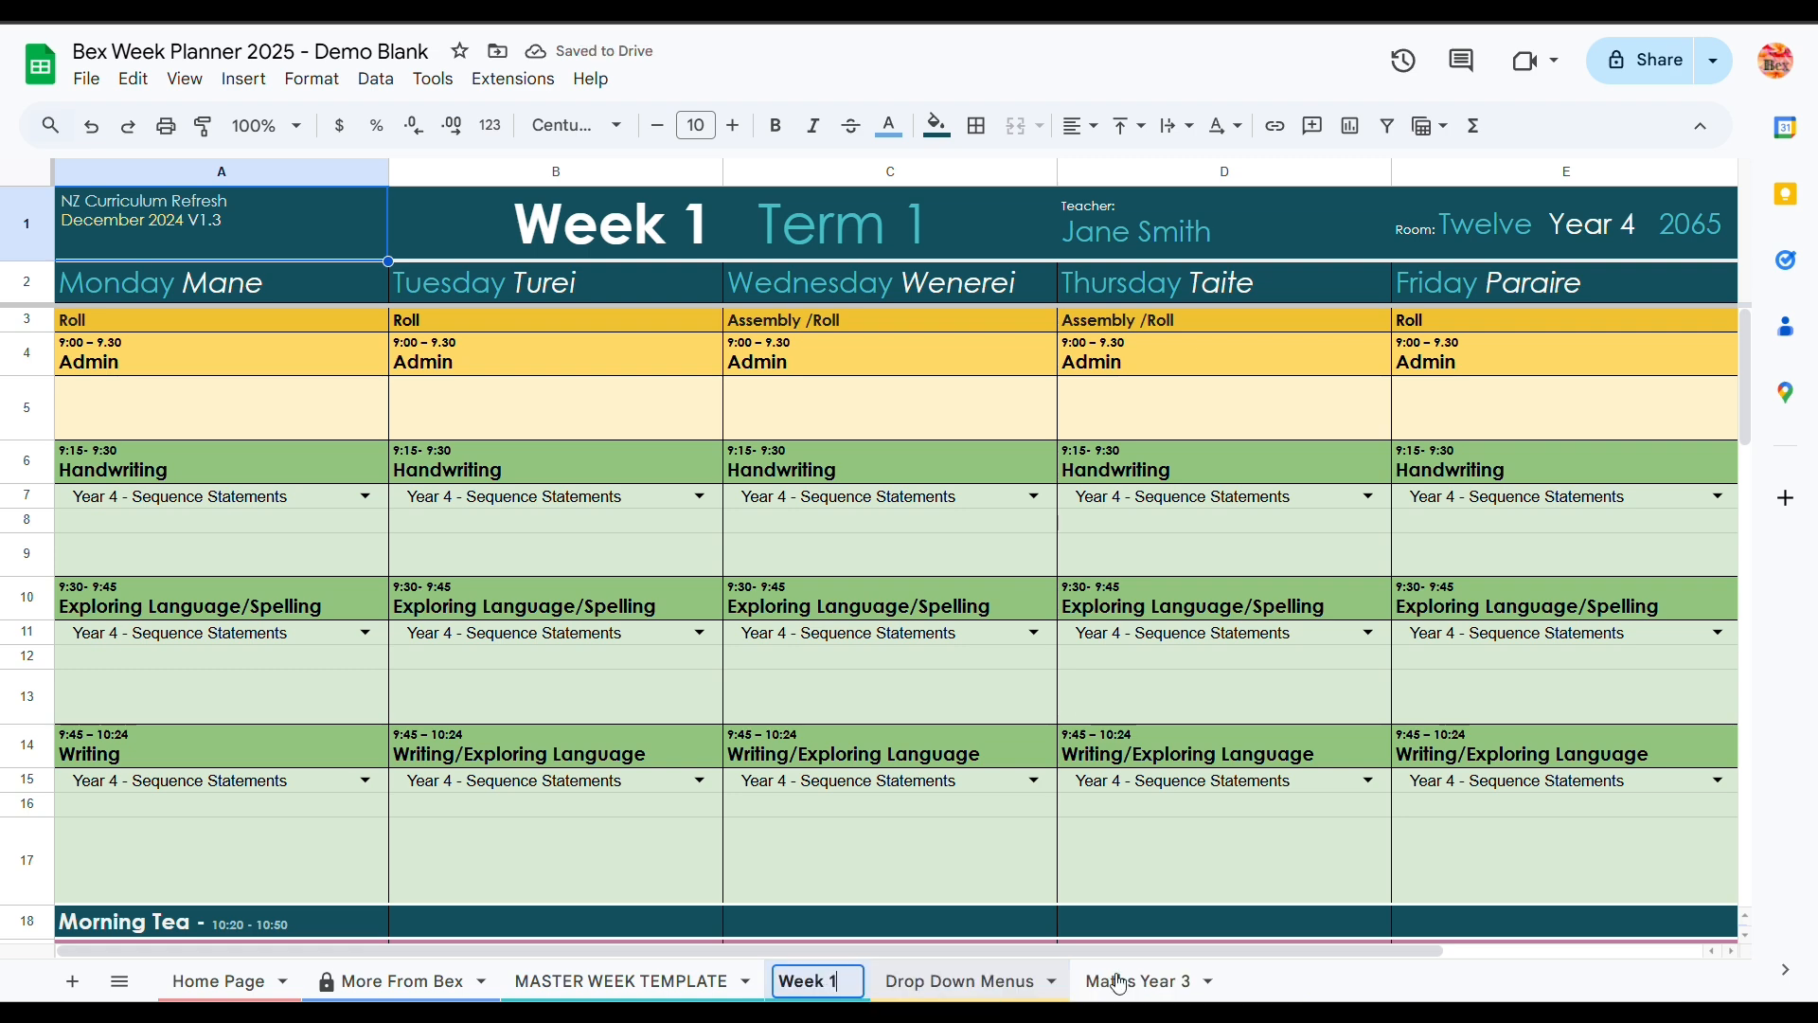
key(Return)
Step: Duplicate the Week 1 sheet and rename the copy Week 2
click(853, 982)
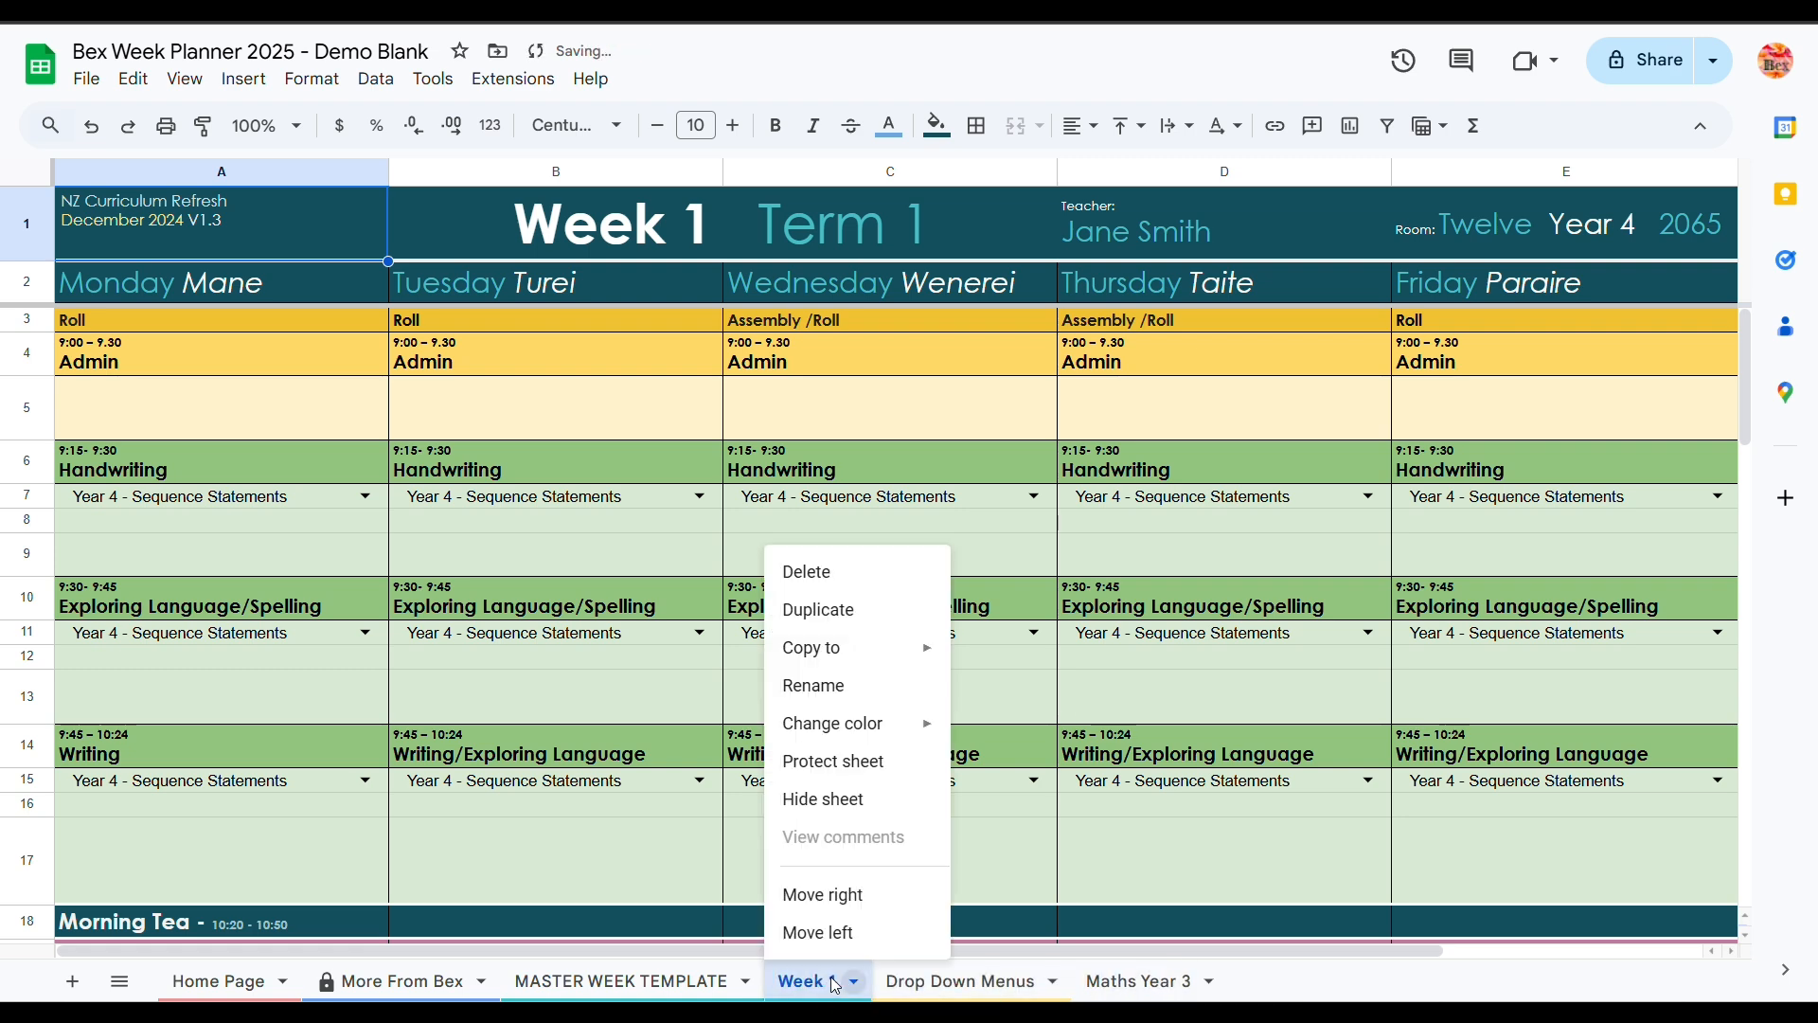
click(874, 627)
double_click(932, 985)
text(W)
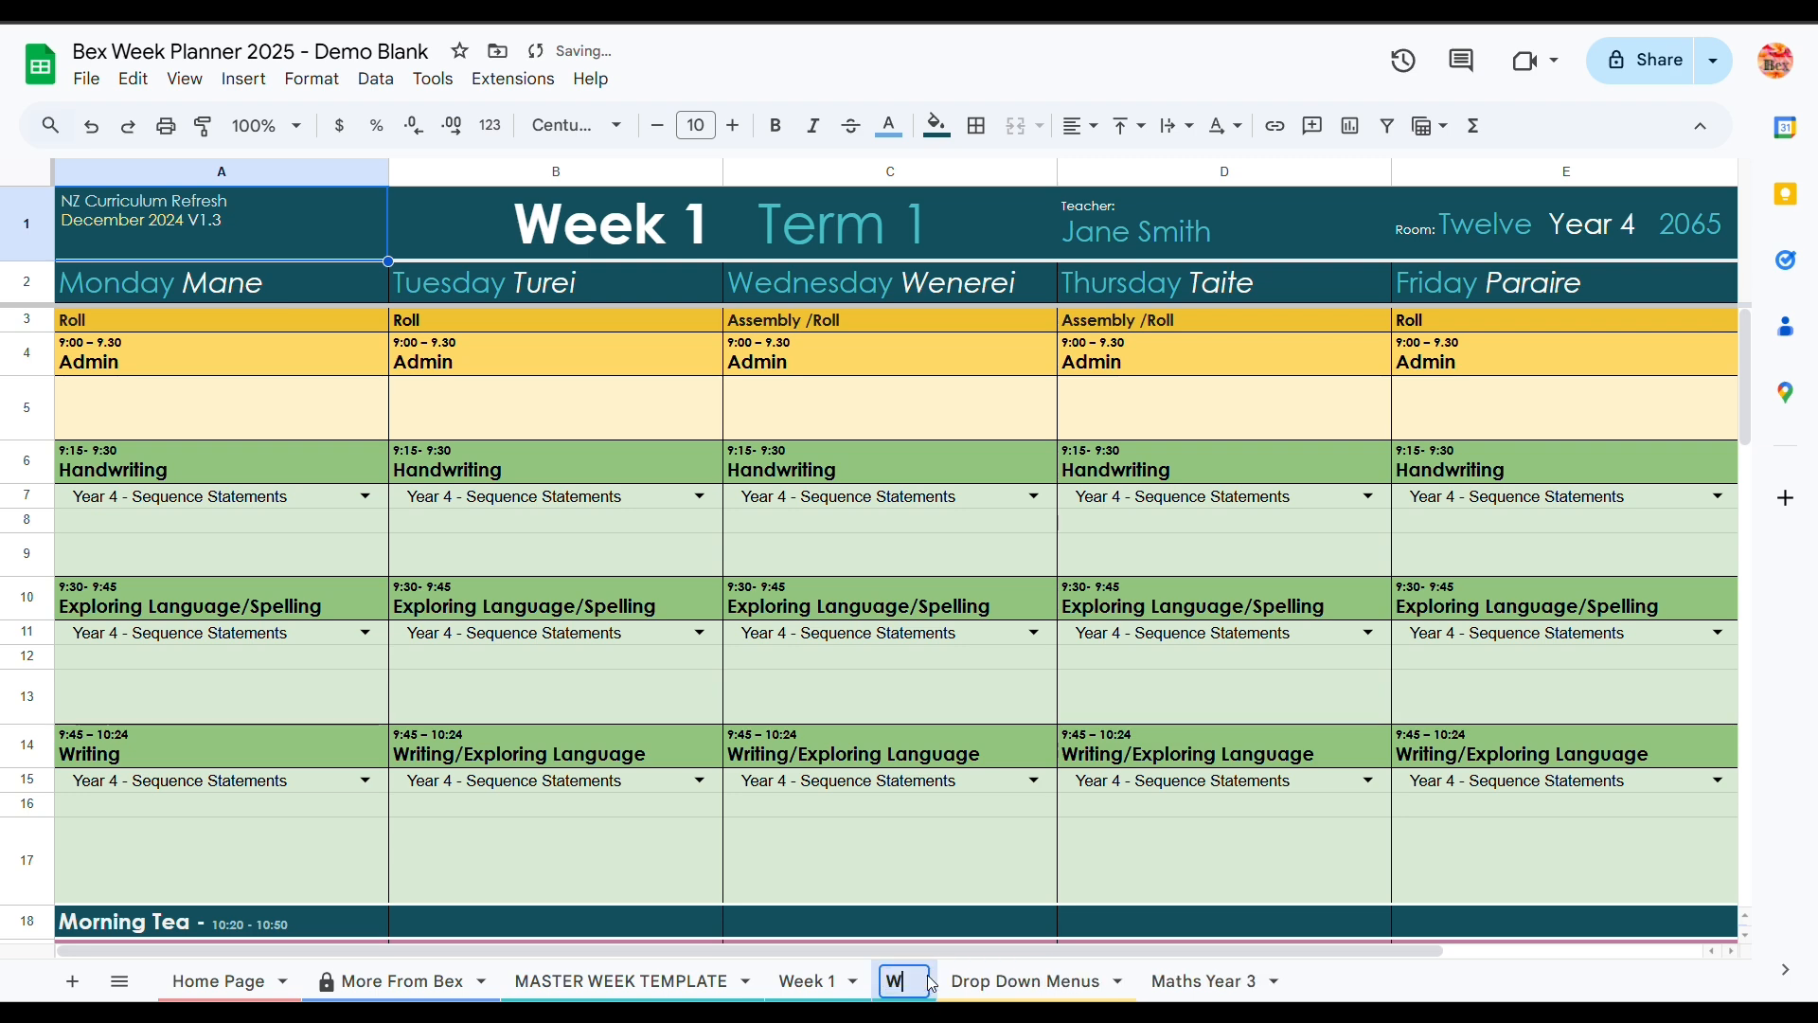
text(eek 2)
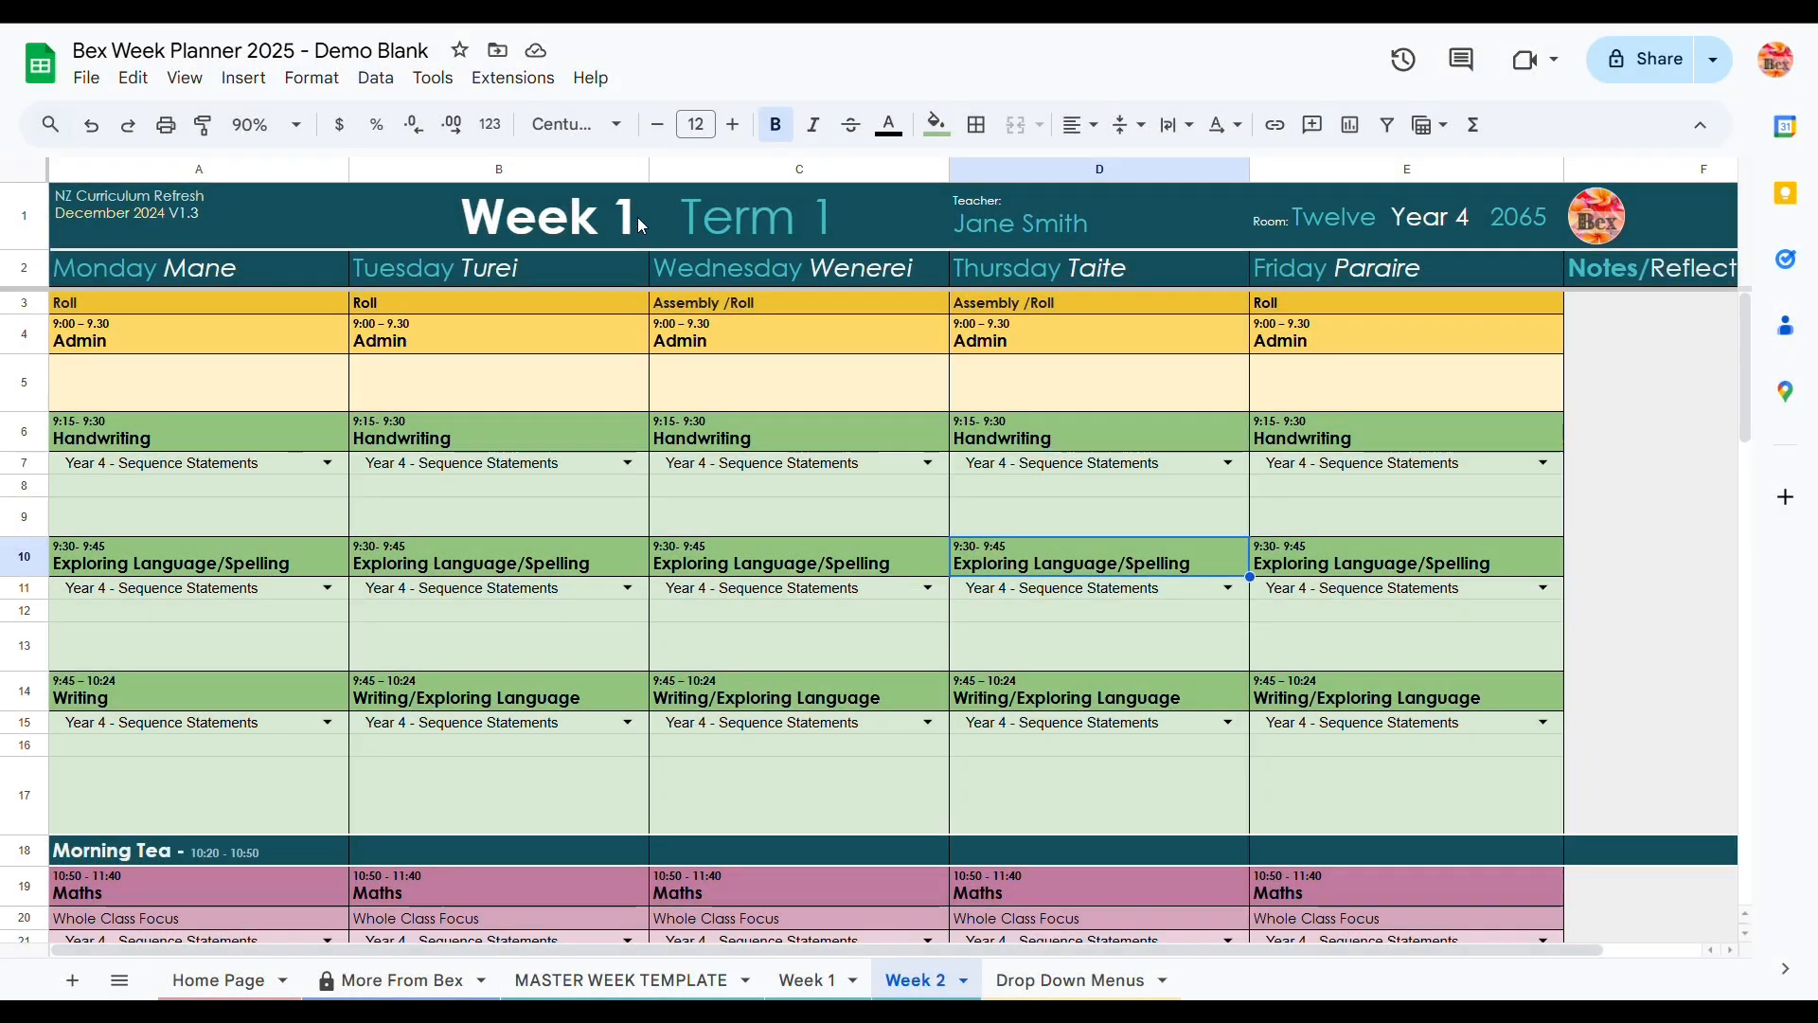
Step: Change the week heading at the top of the Week 2 sheet to Week 2
click(621, 220)
double_click(621, 219)
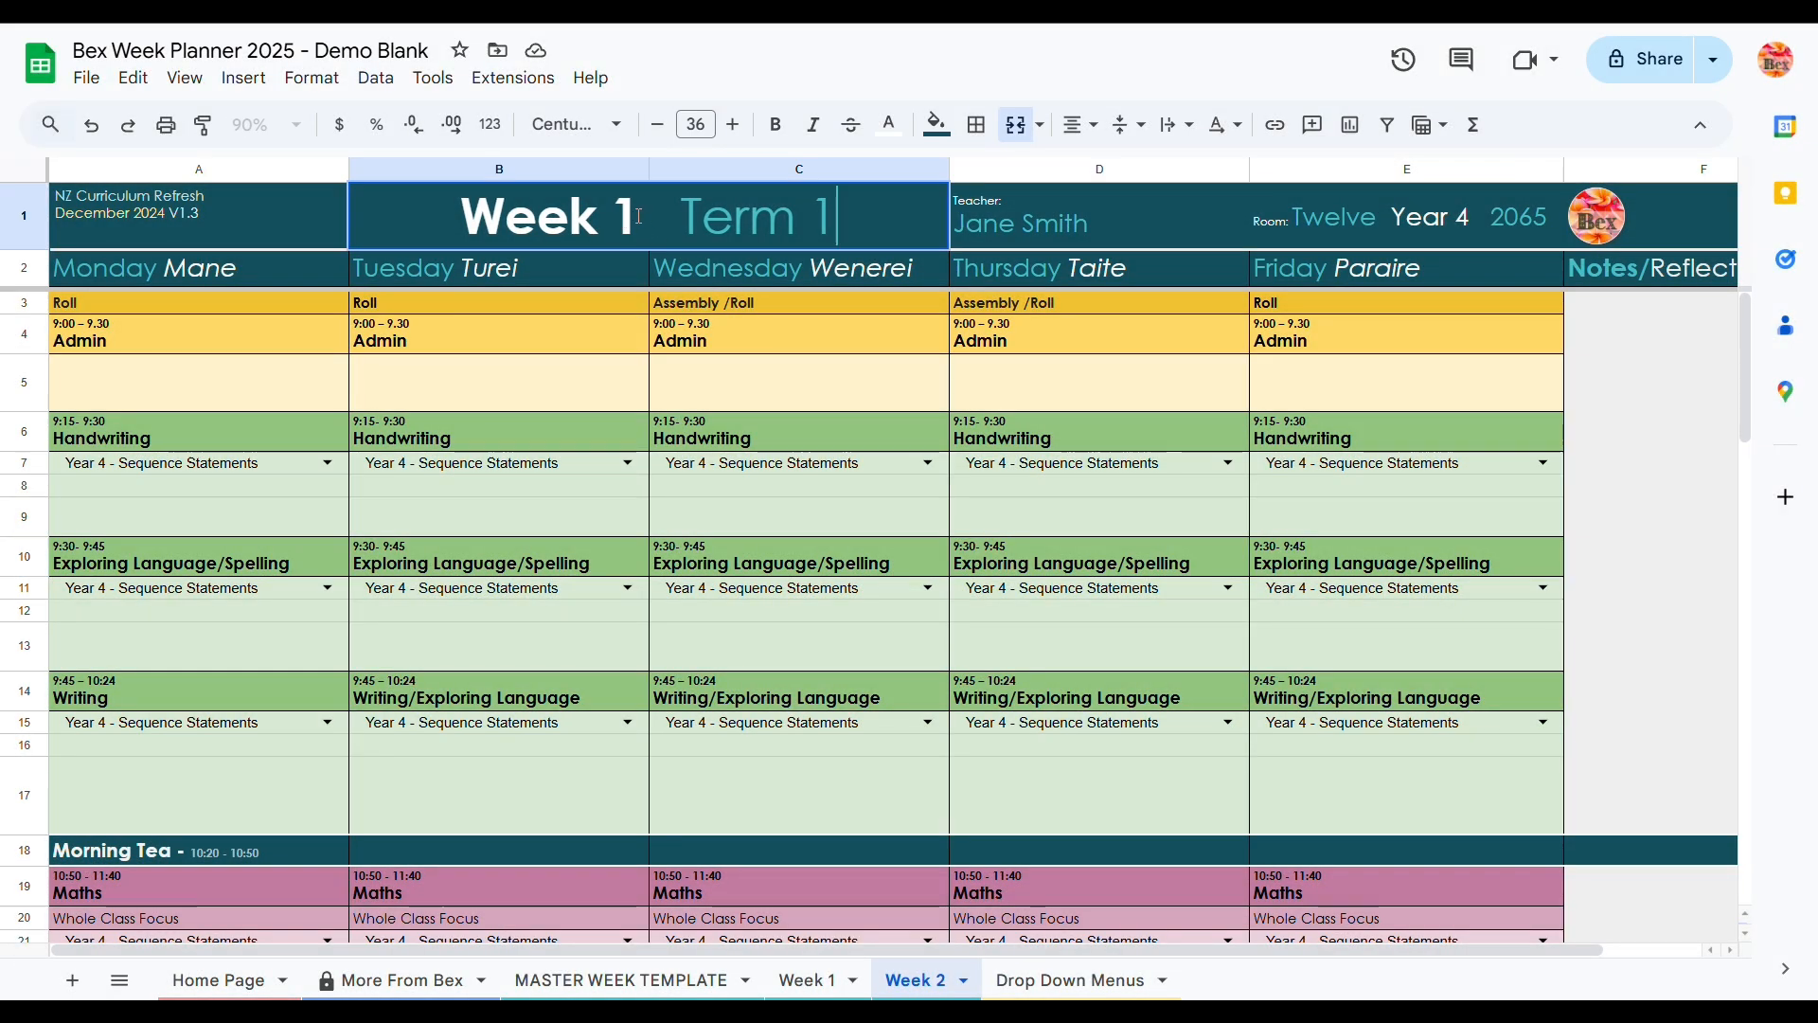
key(BackSpace)
text(2)
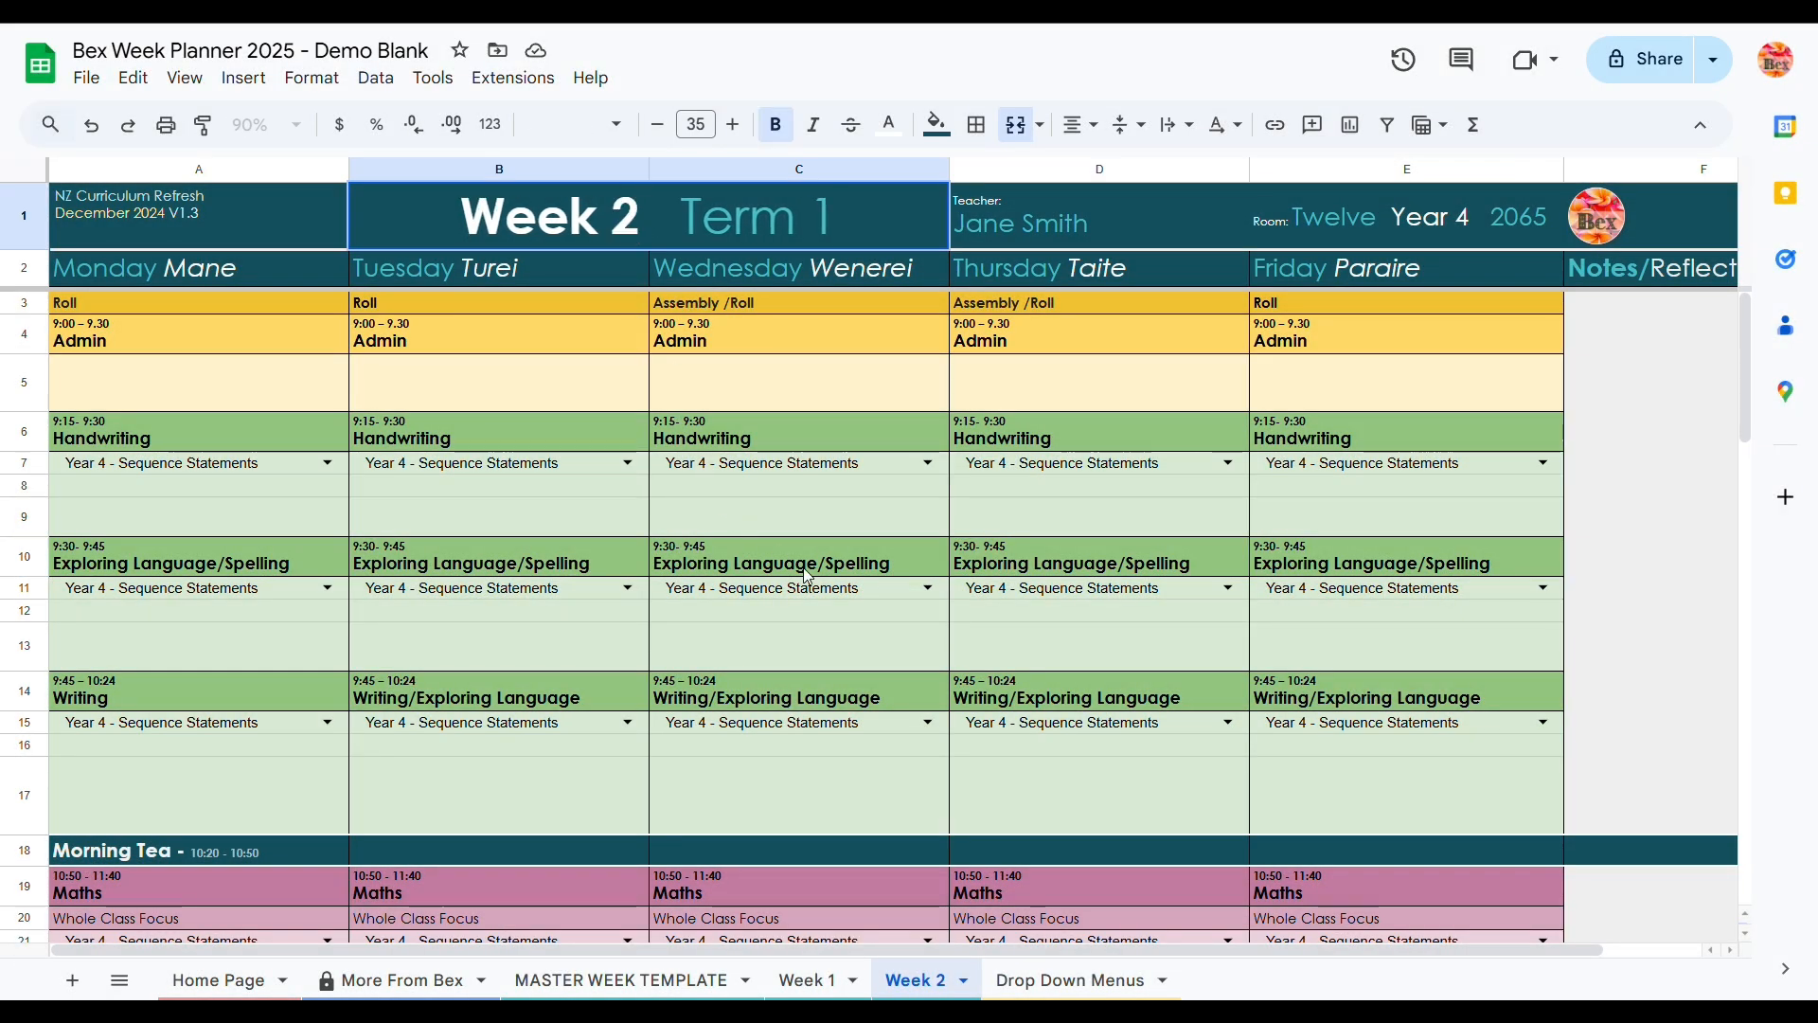
click(807, 640)
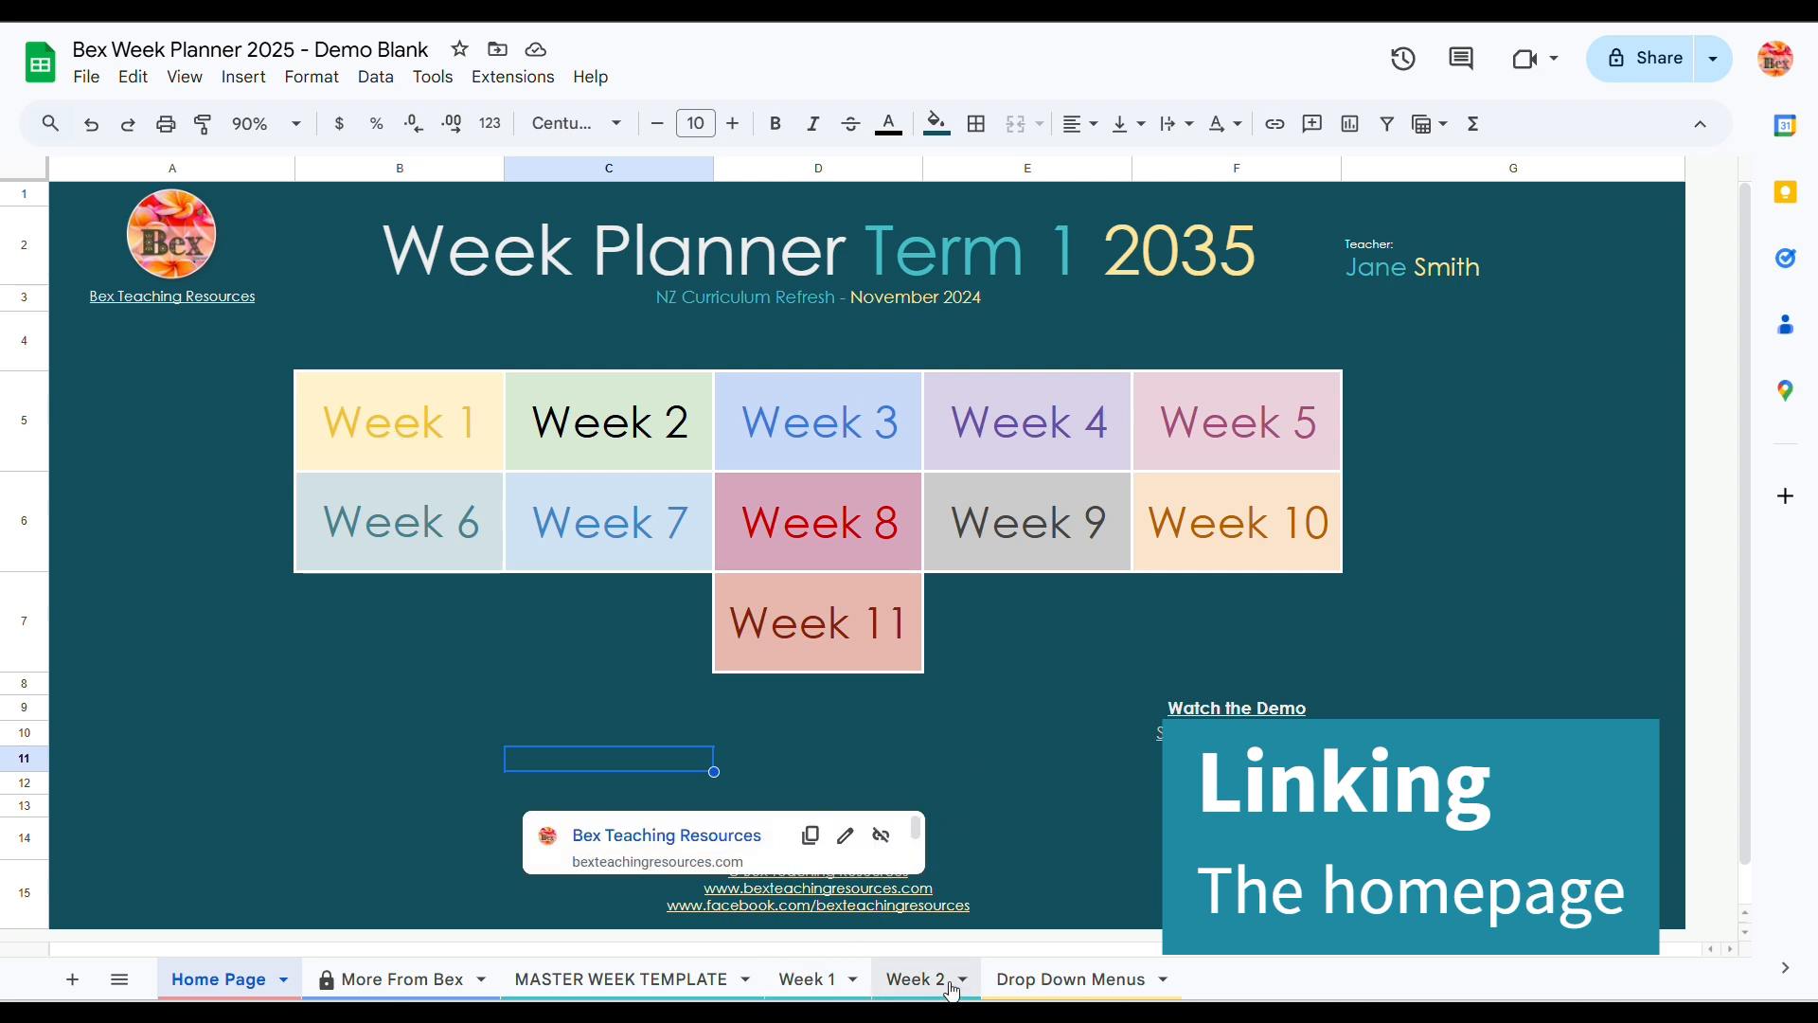
Step: Link the Week 1 cell (B5) on the Home Page to the Week 1 sheet
click(398, 683)
click(406, 440)
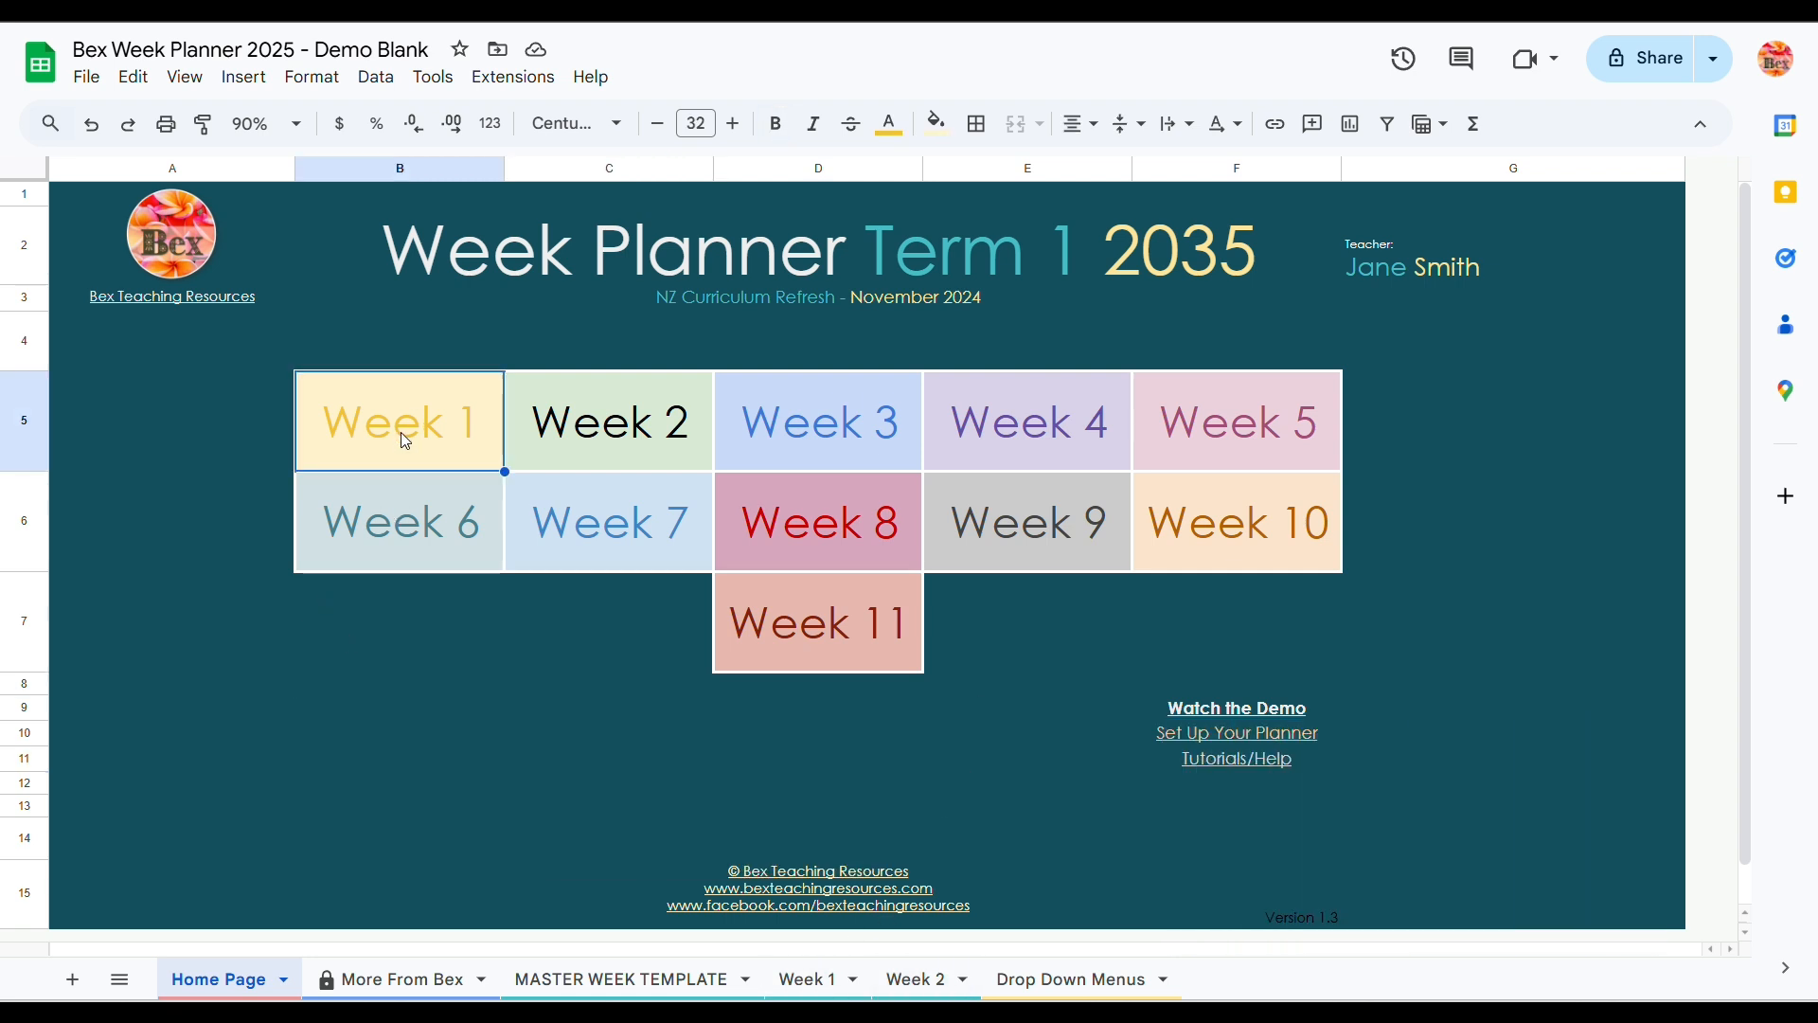
click(248, 80)
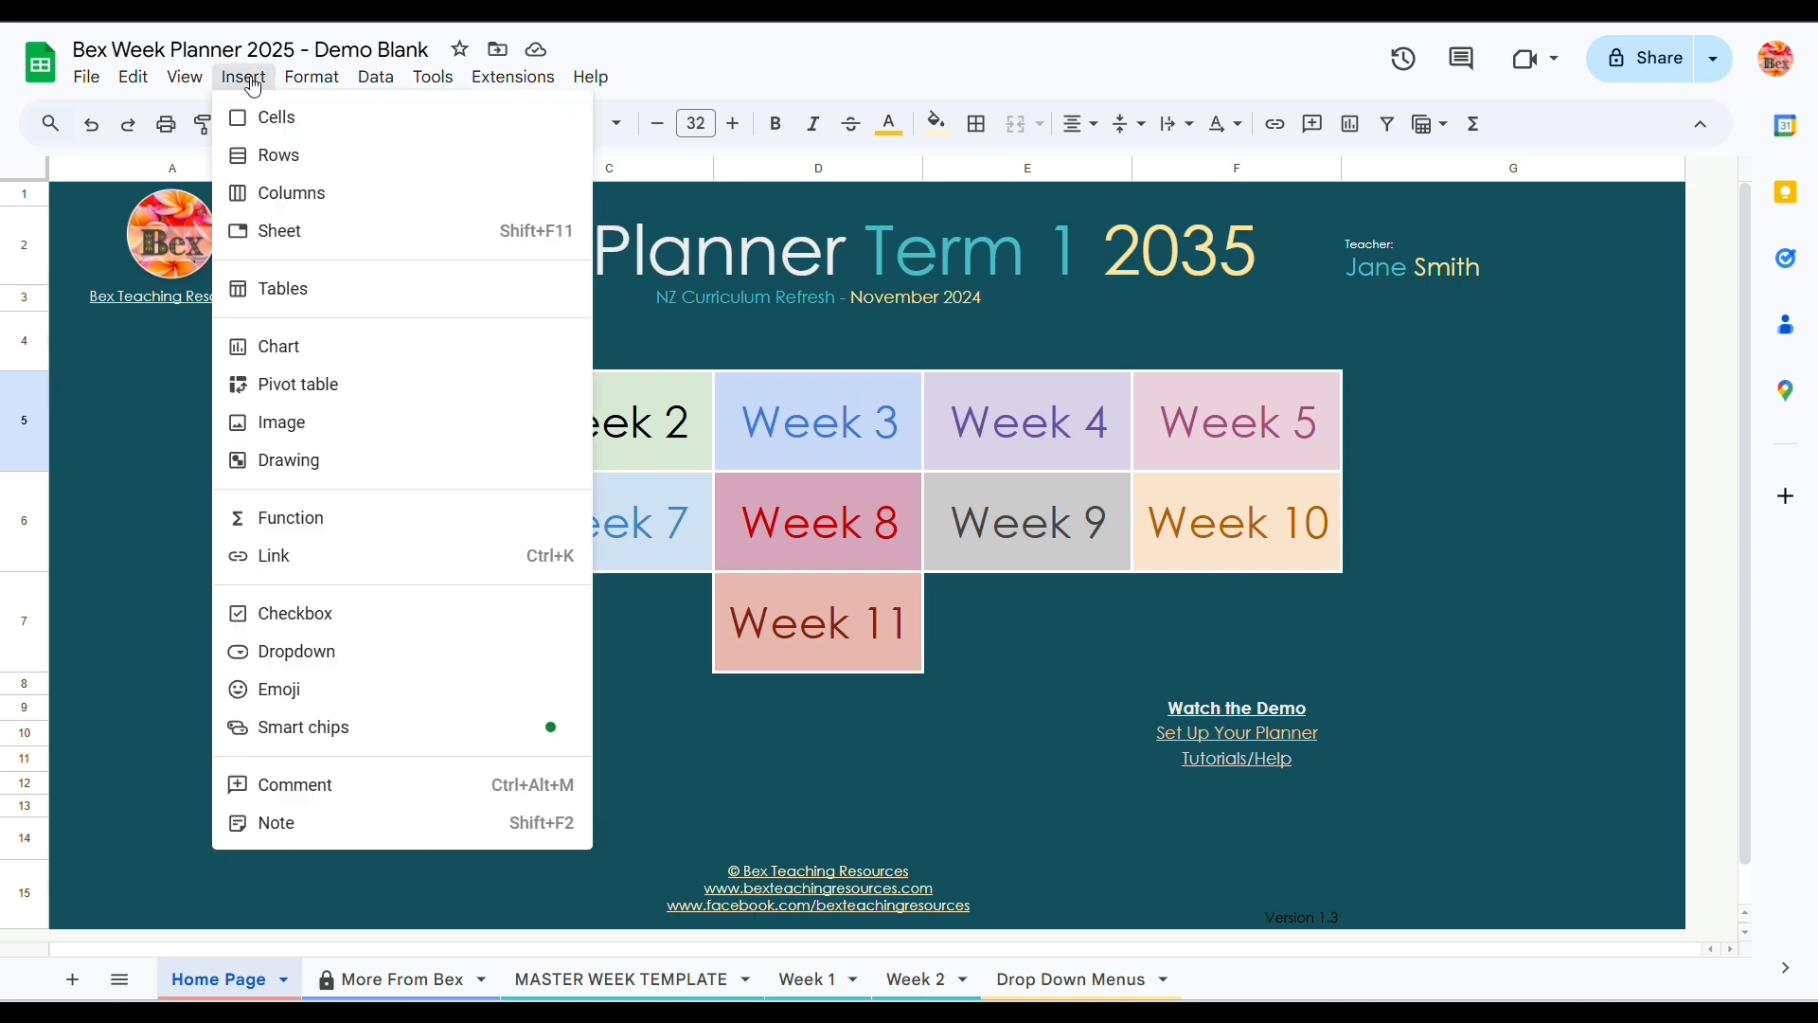
click(255, 559)
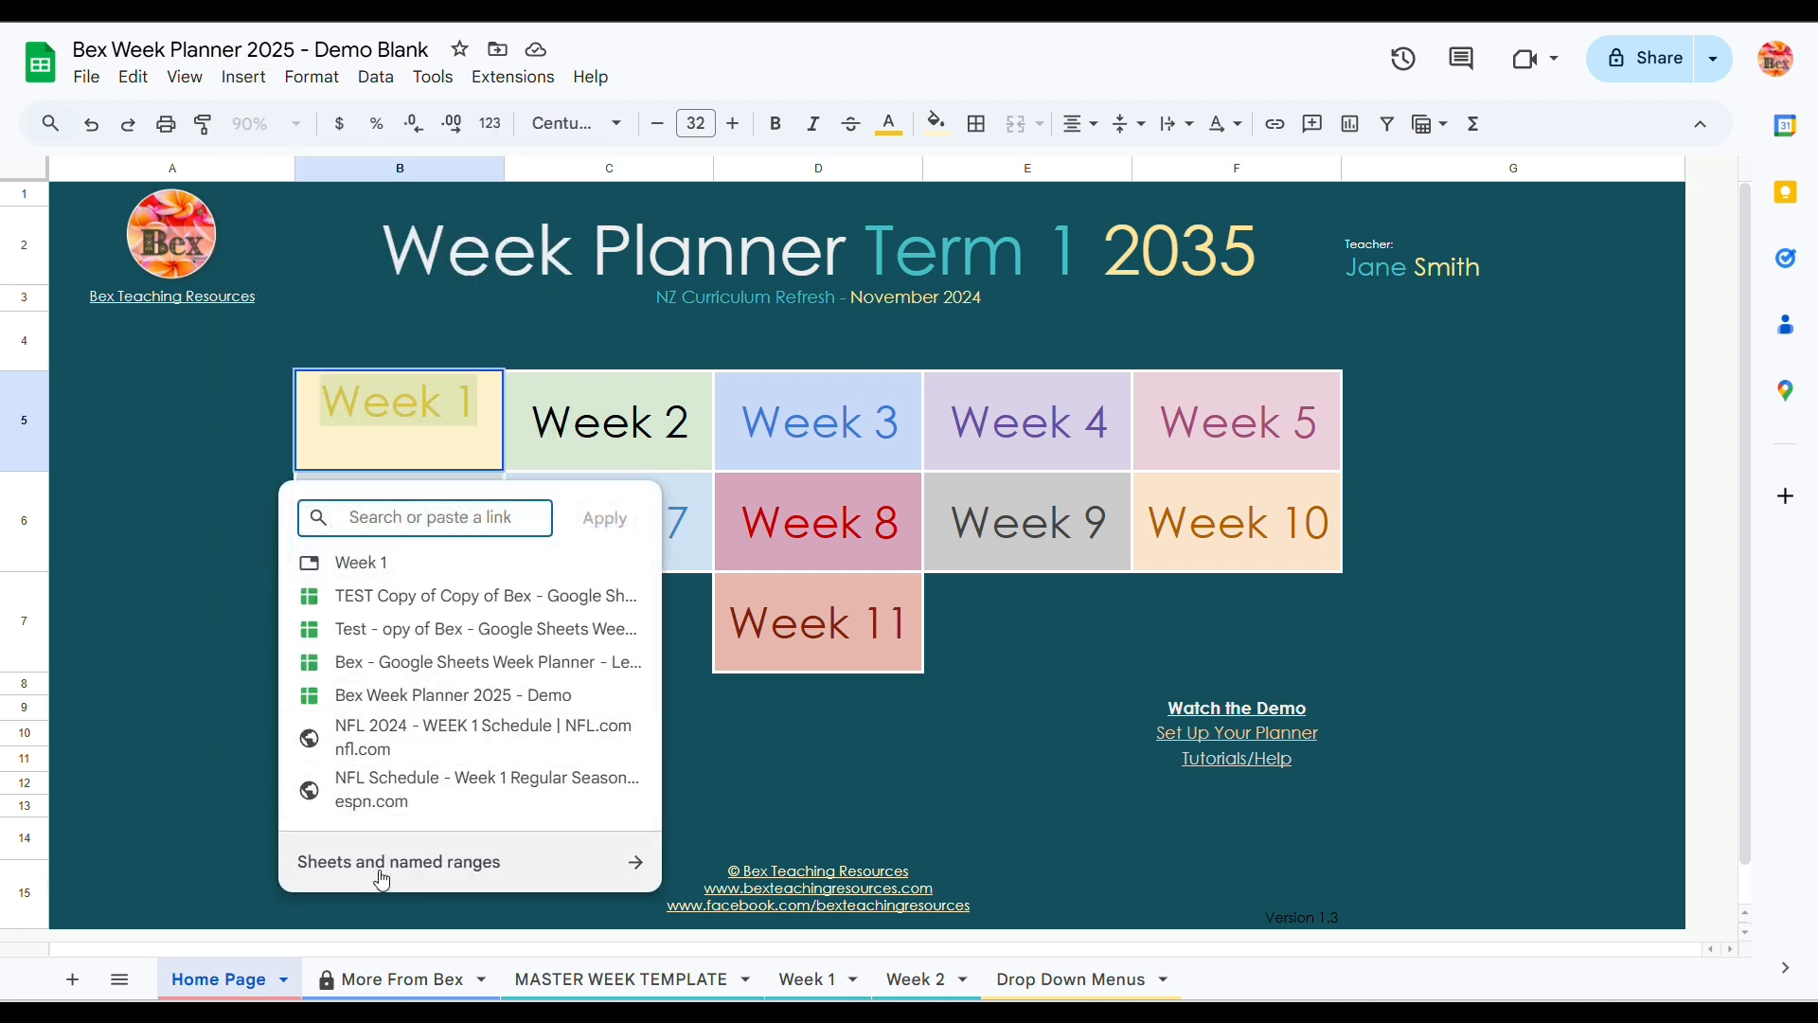
click(427, 873)
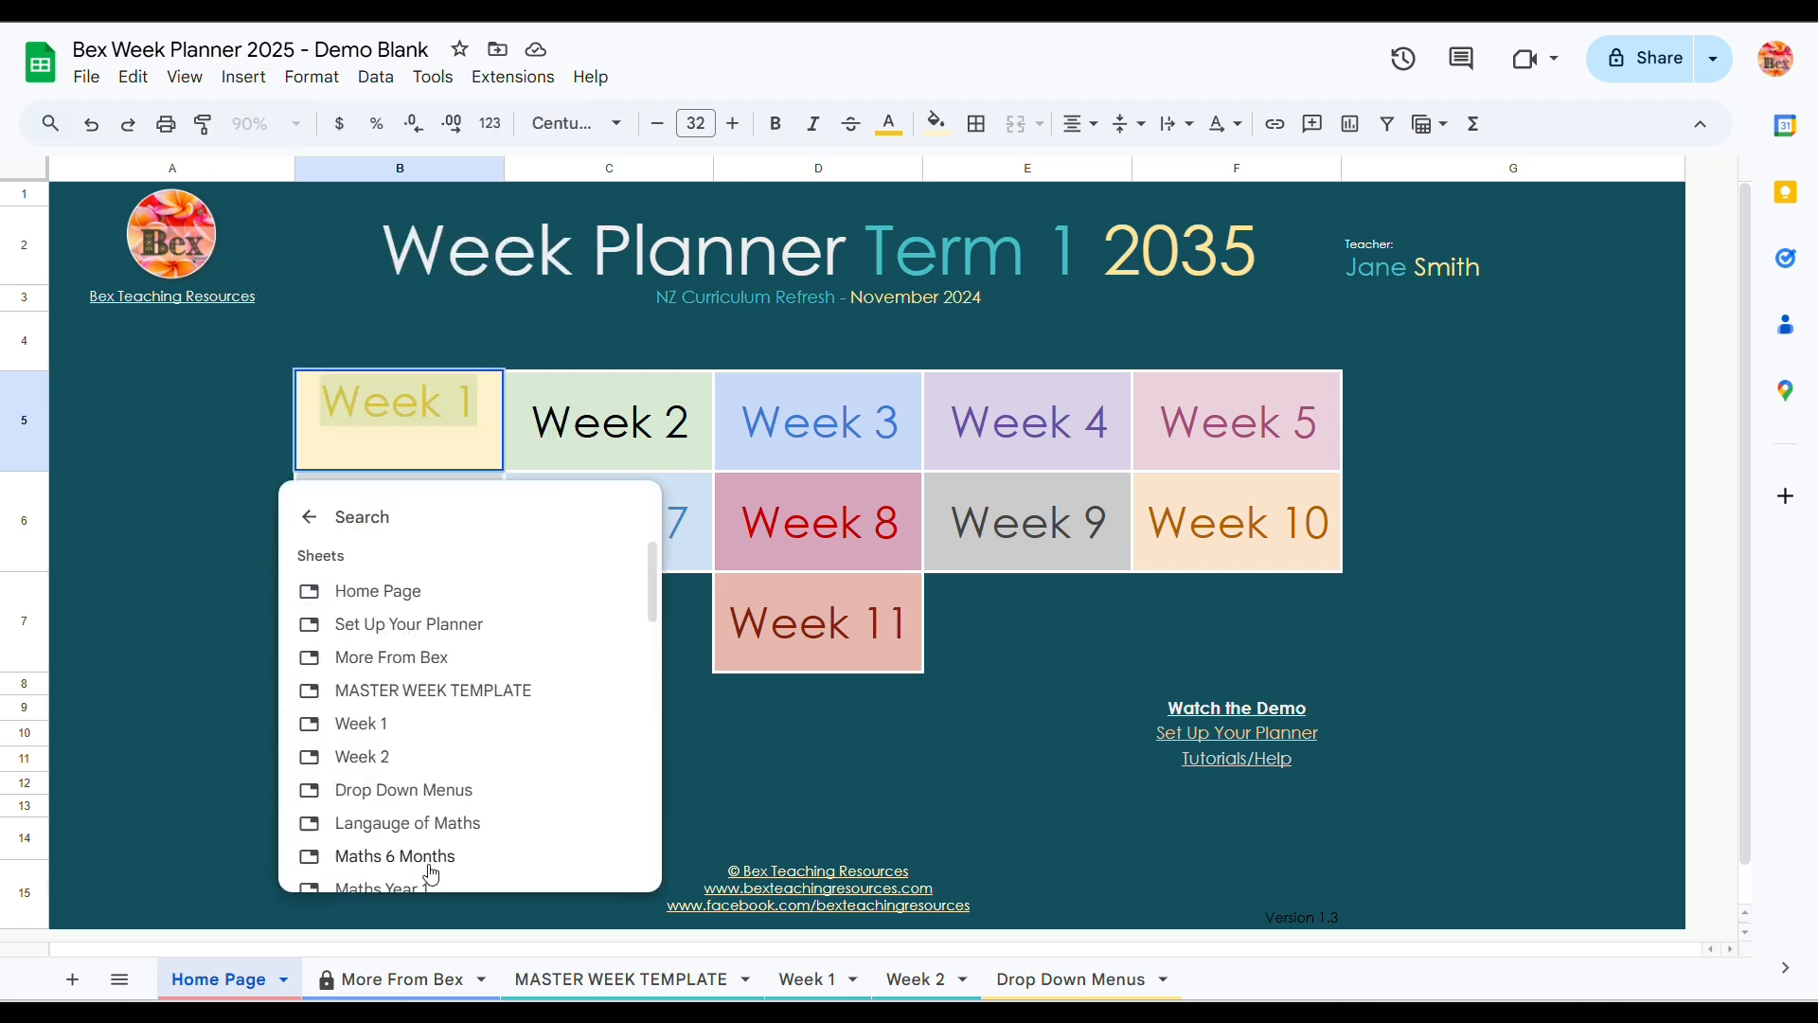
click(347, 726)
click(528, 714)
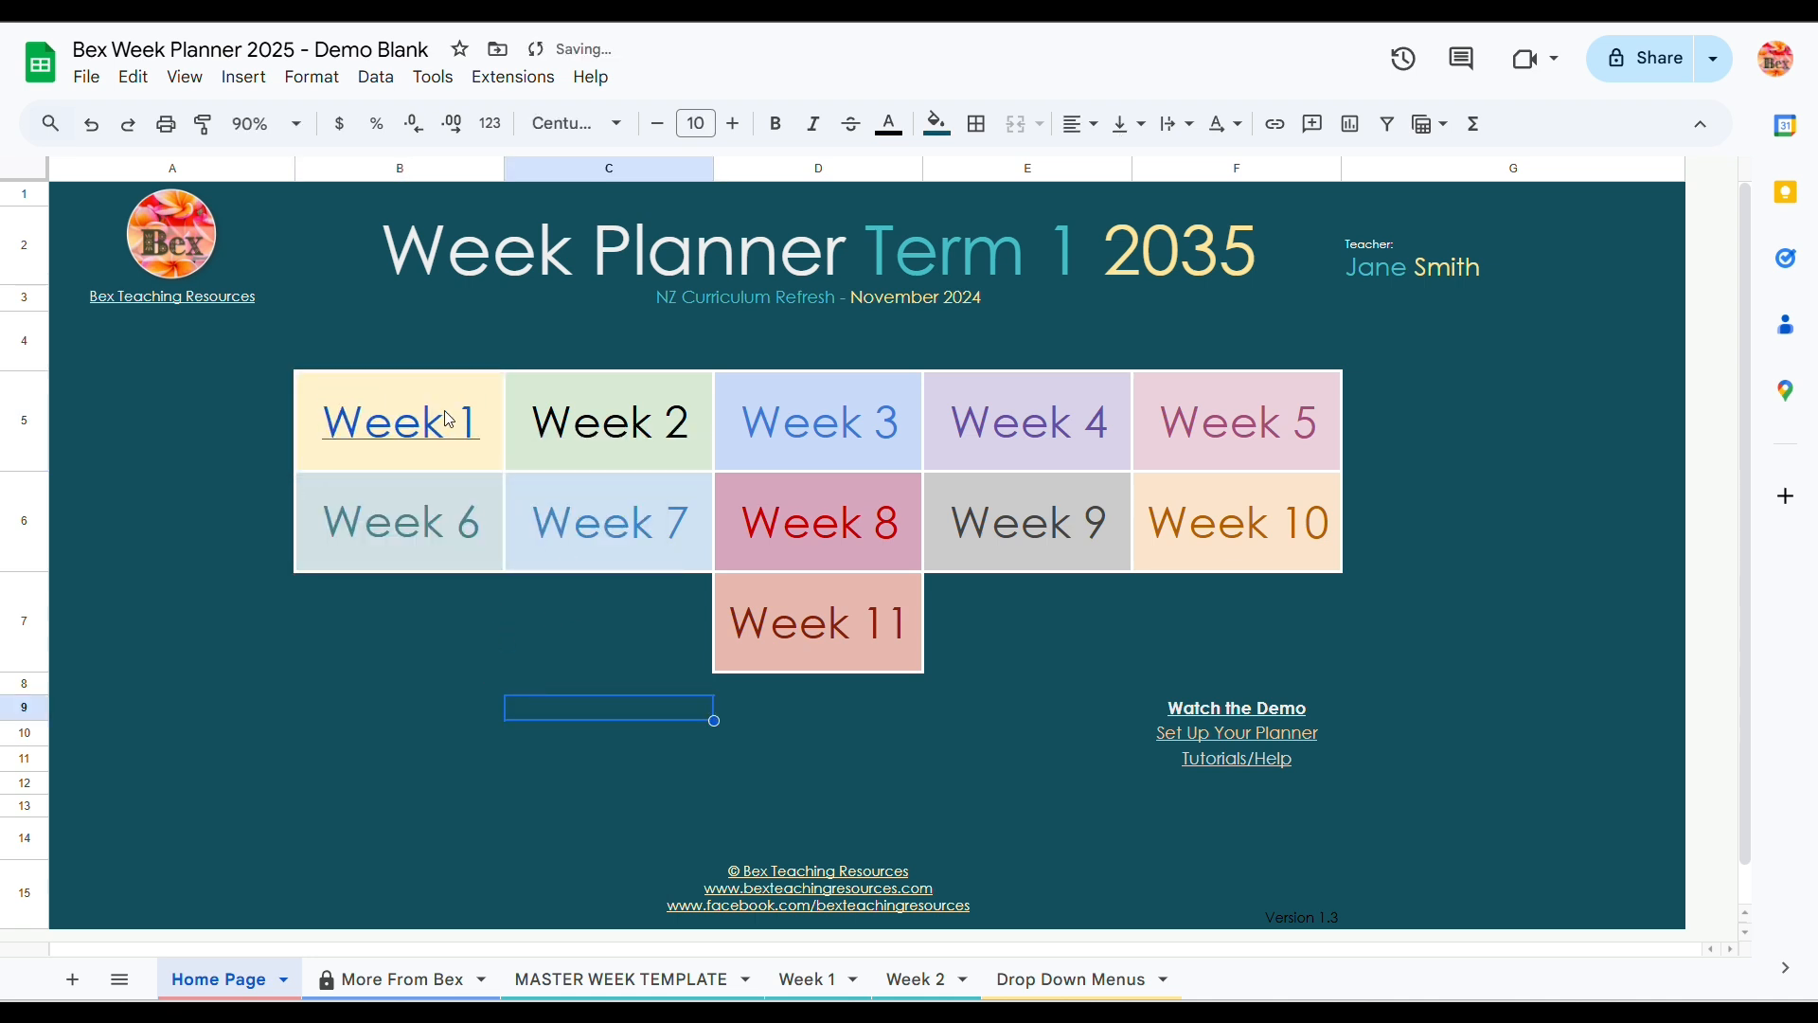
Step: Recolour the Home Page's Week 1 link text (B5) yellow to suit its cell
click(400, 438)
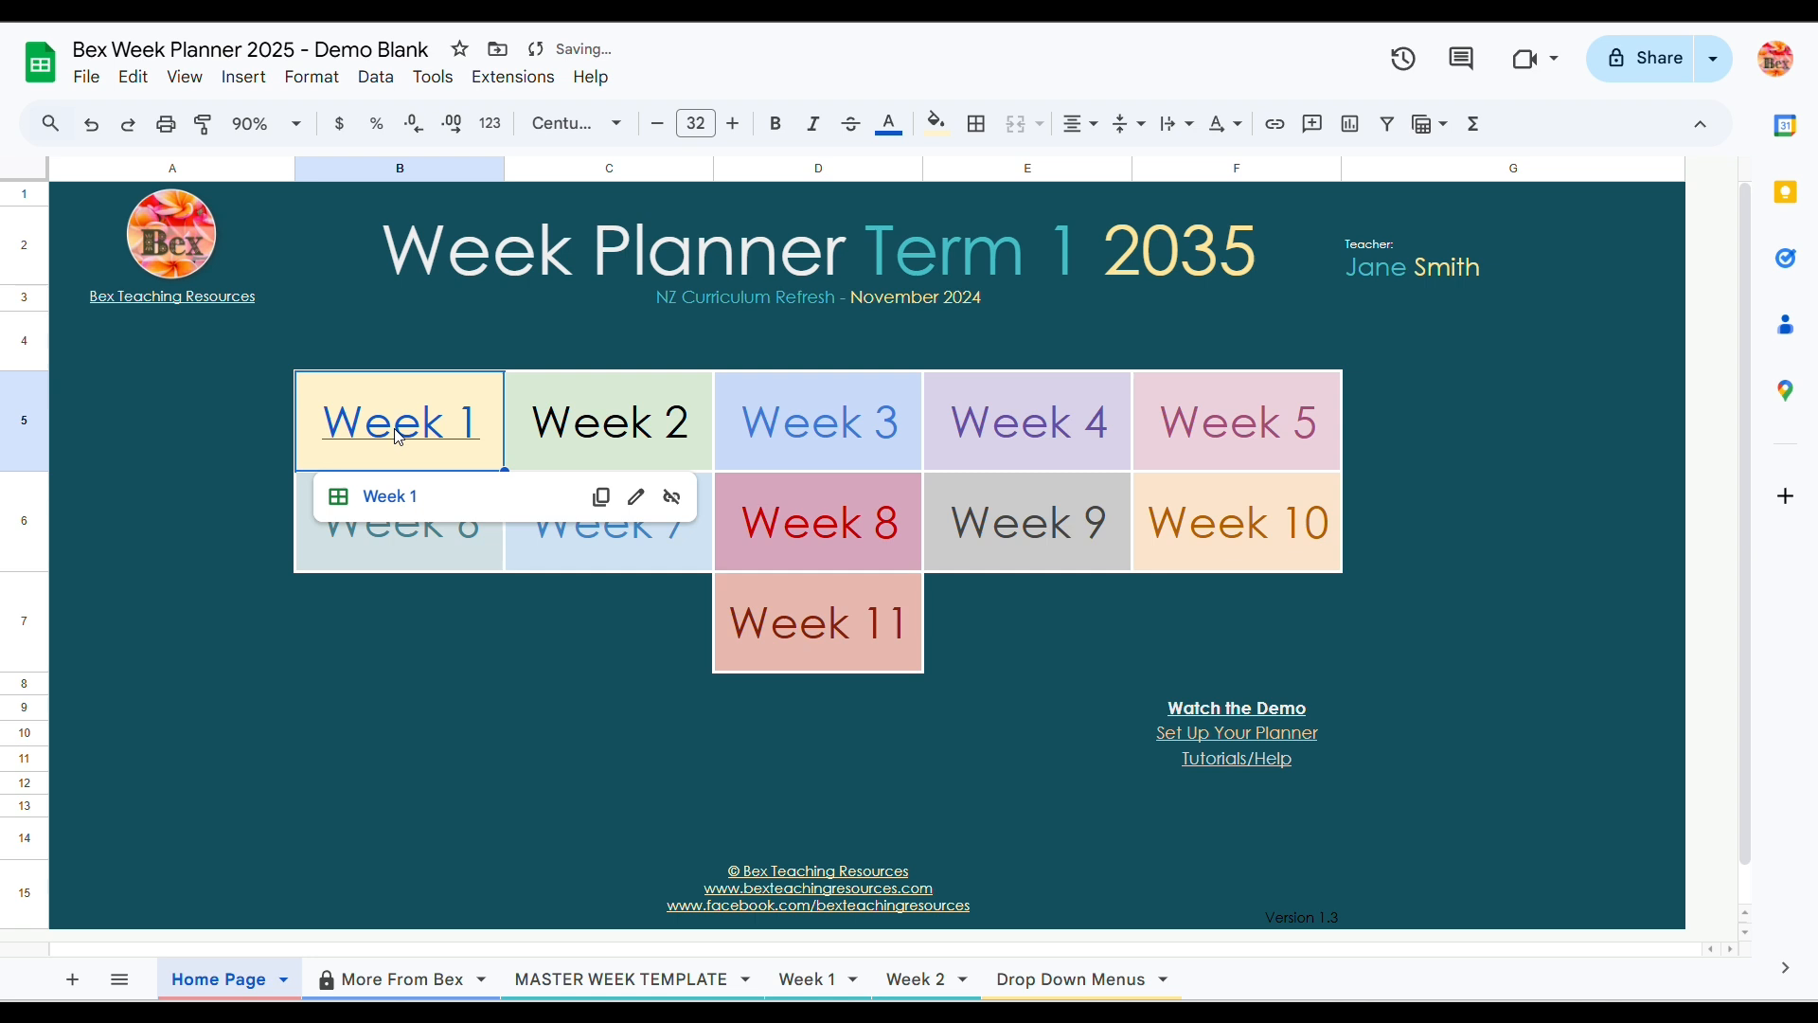
click(890, 124)
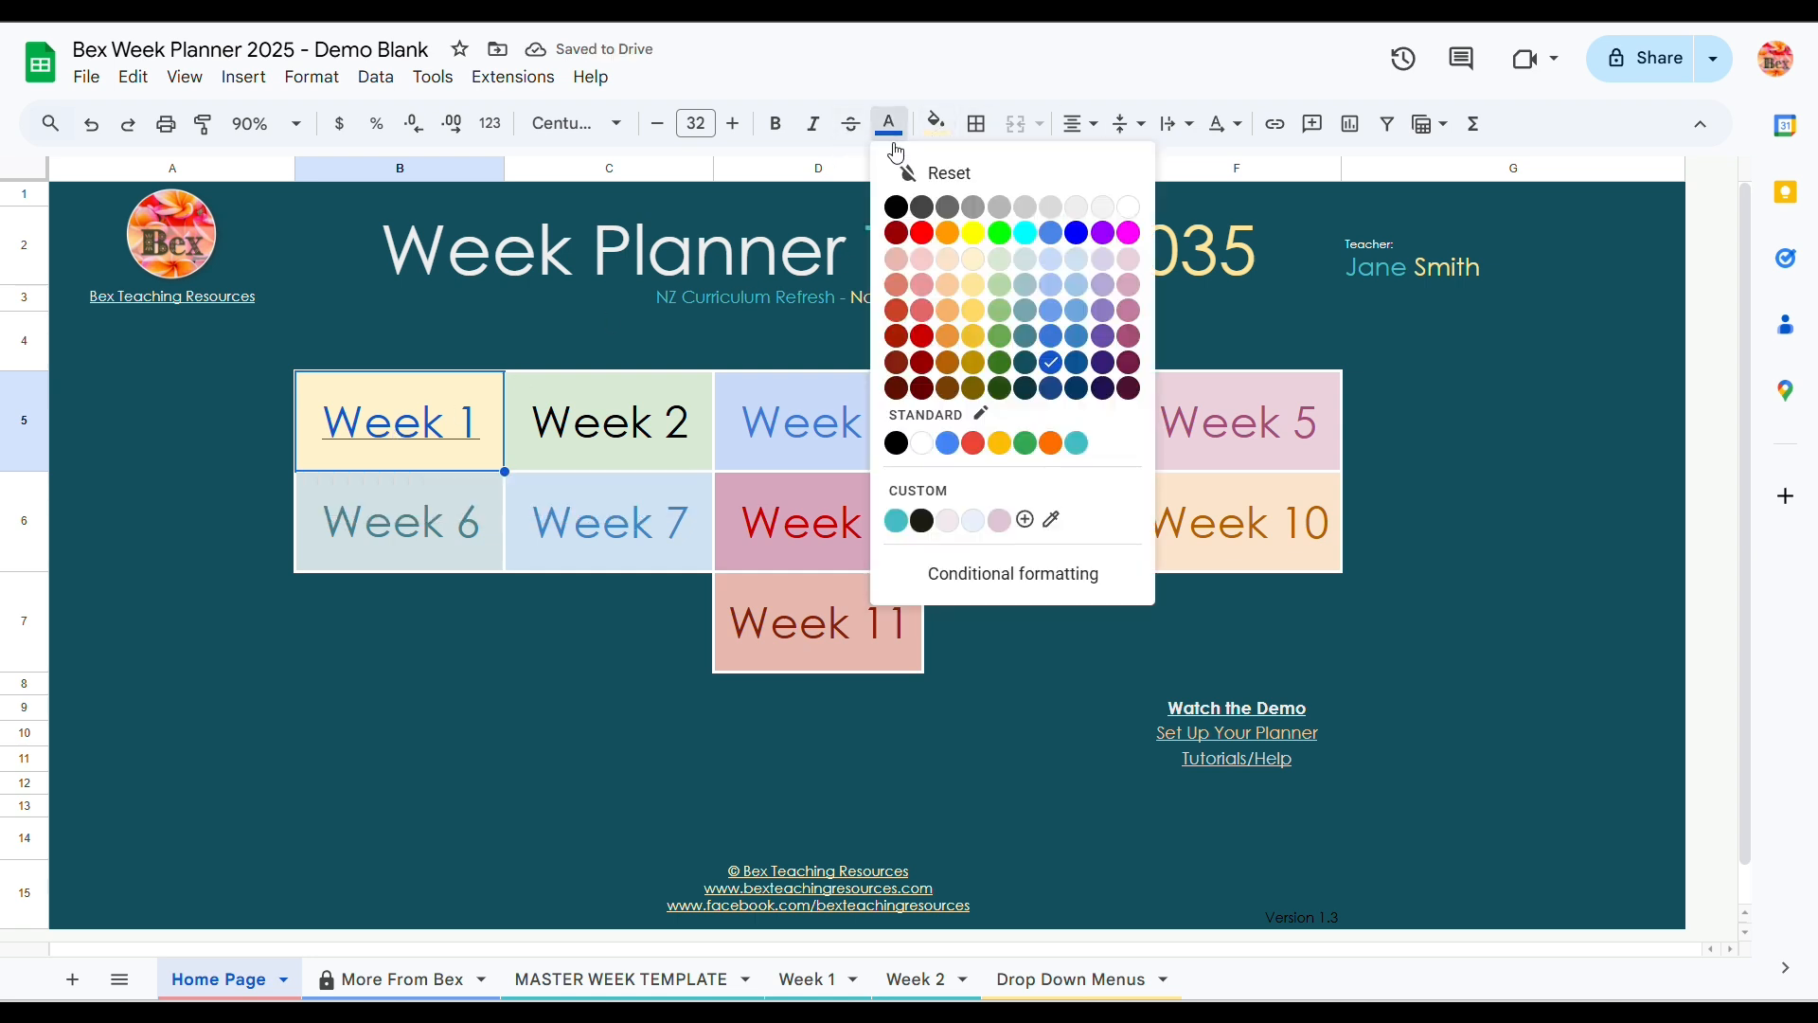
click(975, 335)
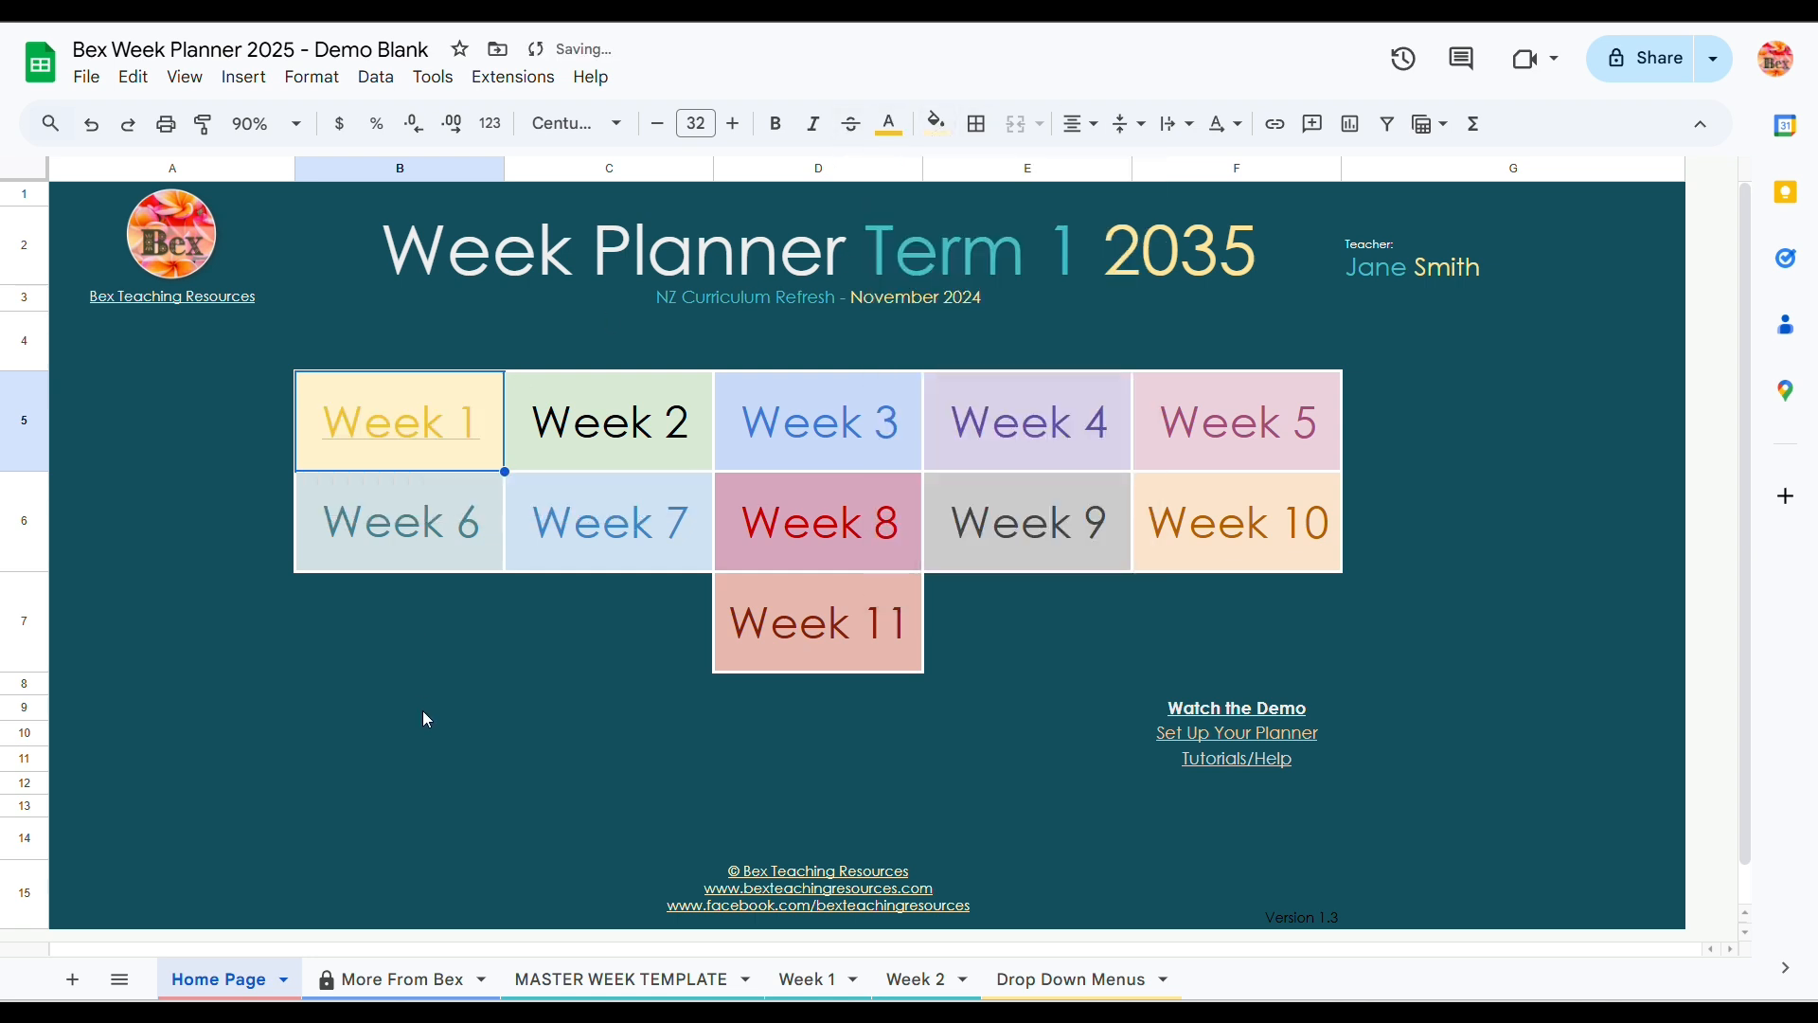
click(423, 710)
Step: Link the Week 2 cell (C5) on the Home Page to the Week 2 sheet
click(624, 437)
click(243, 77)
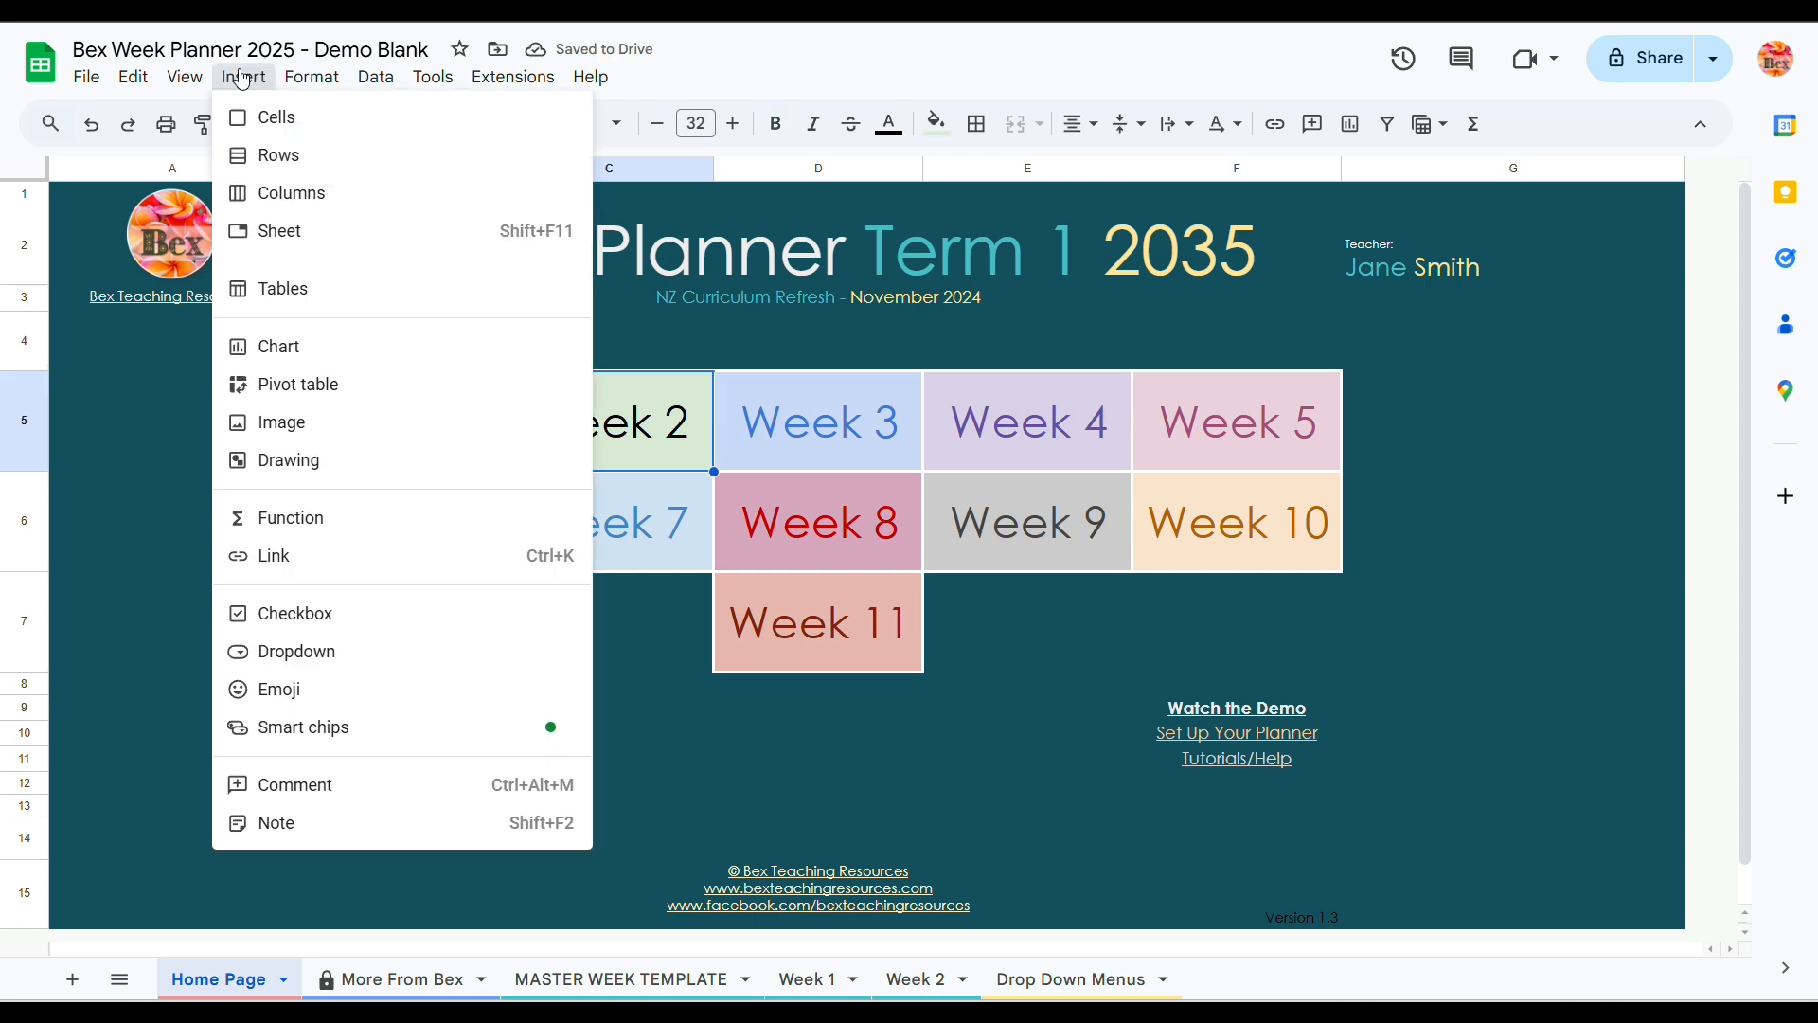
click(363, 559)
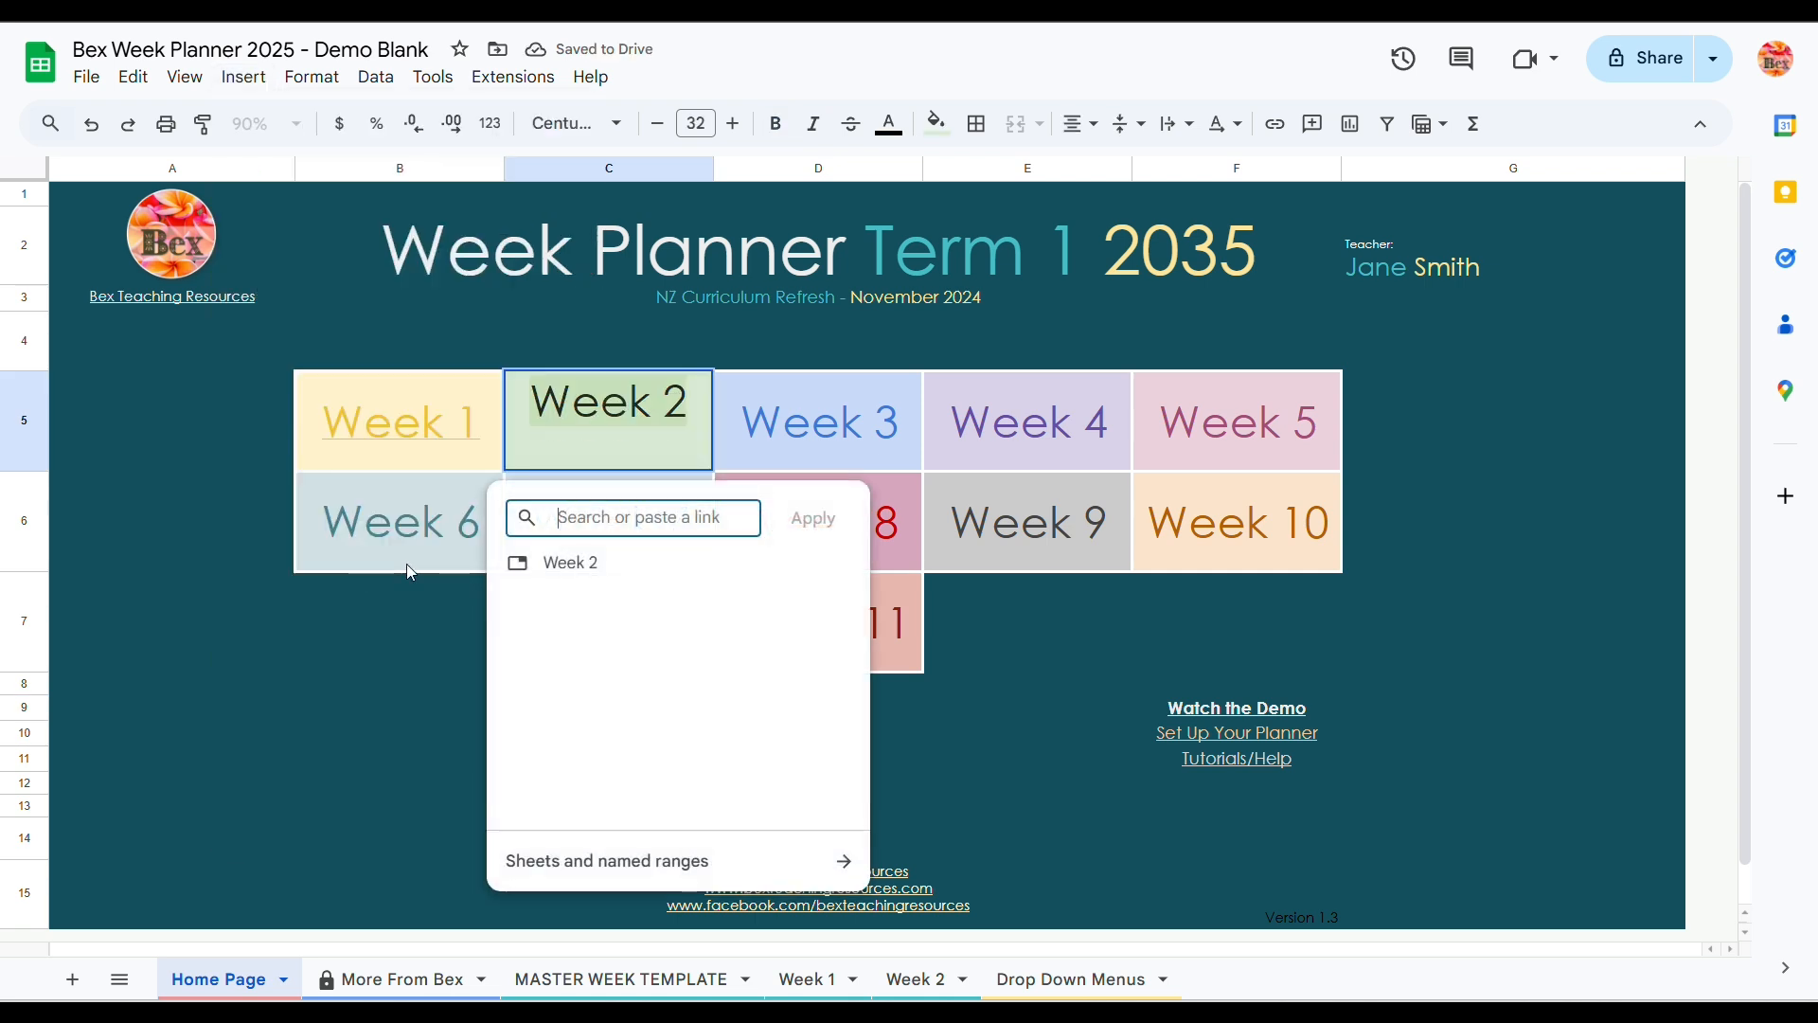
click(606, 860)
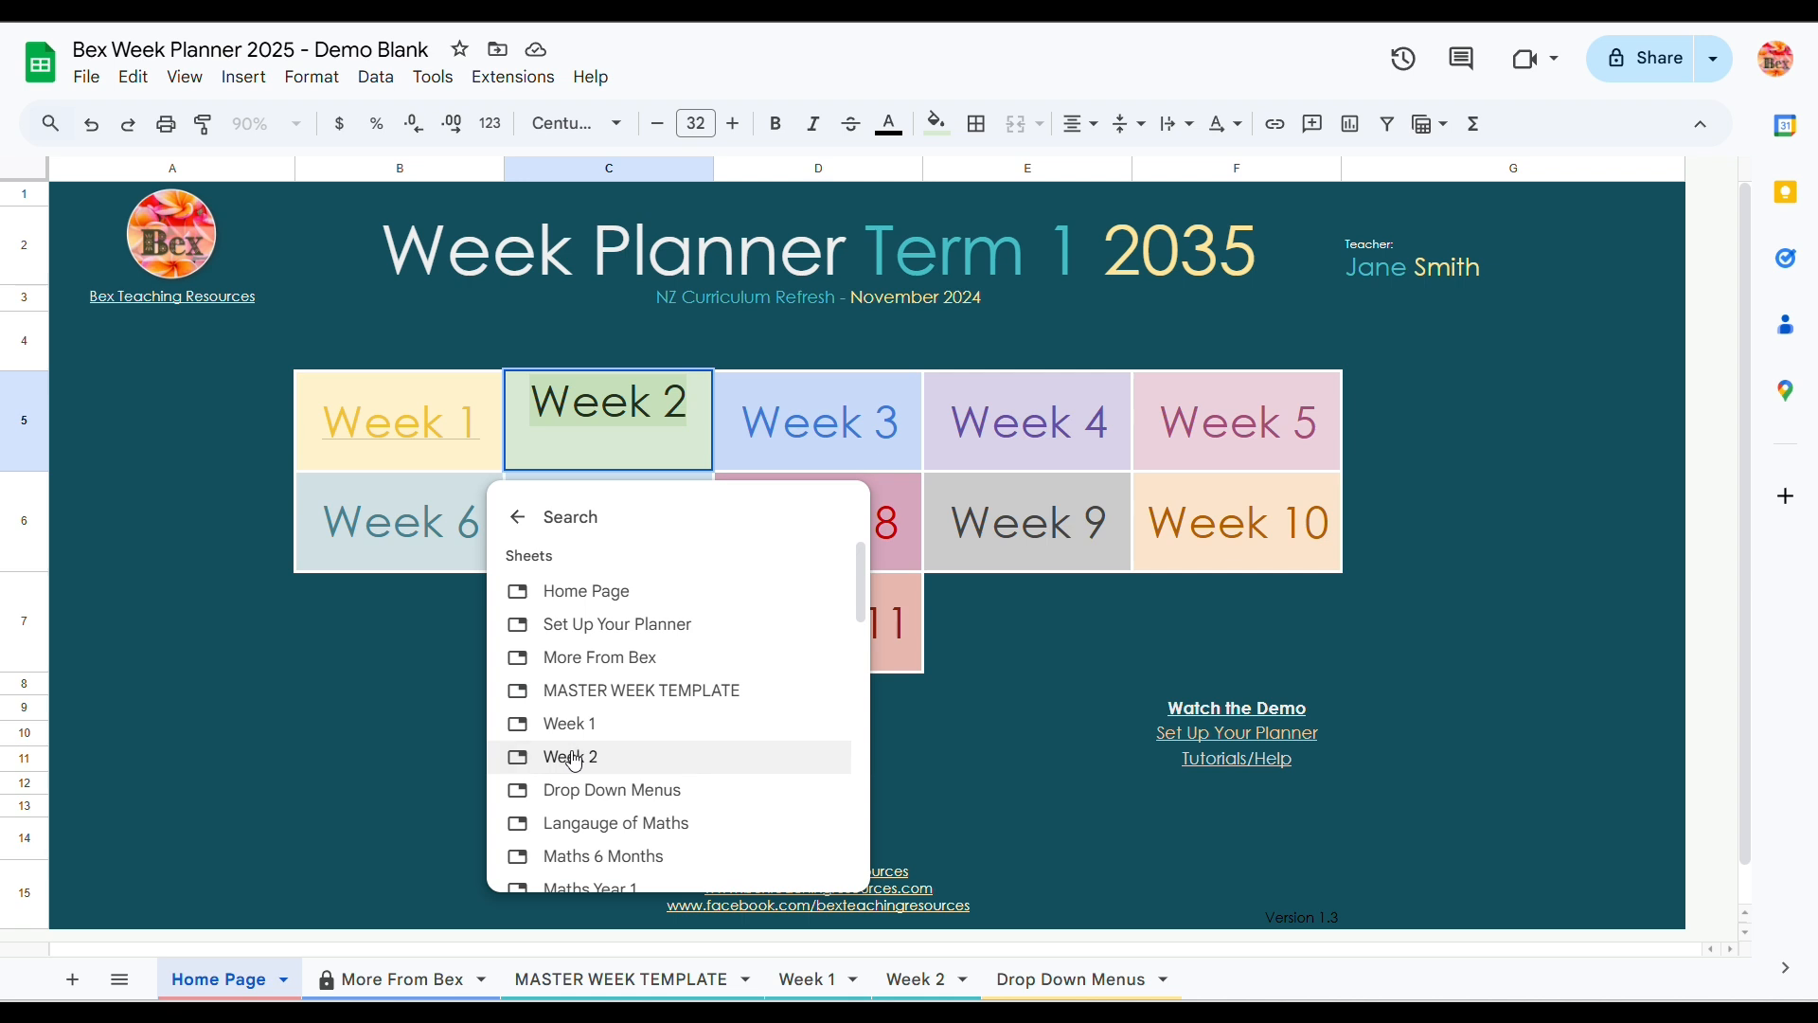
click(568, 757)
Step: Recolour the Home Page's Week 2 link text green and test the link to the Week 2 sheet
click(890, 123)
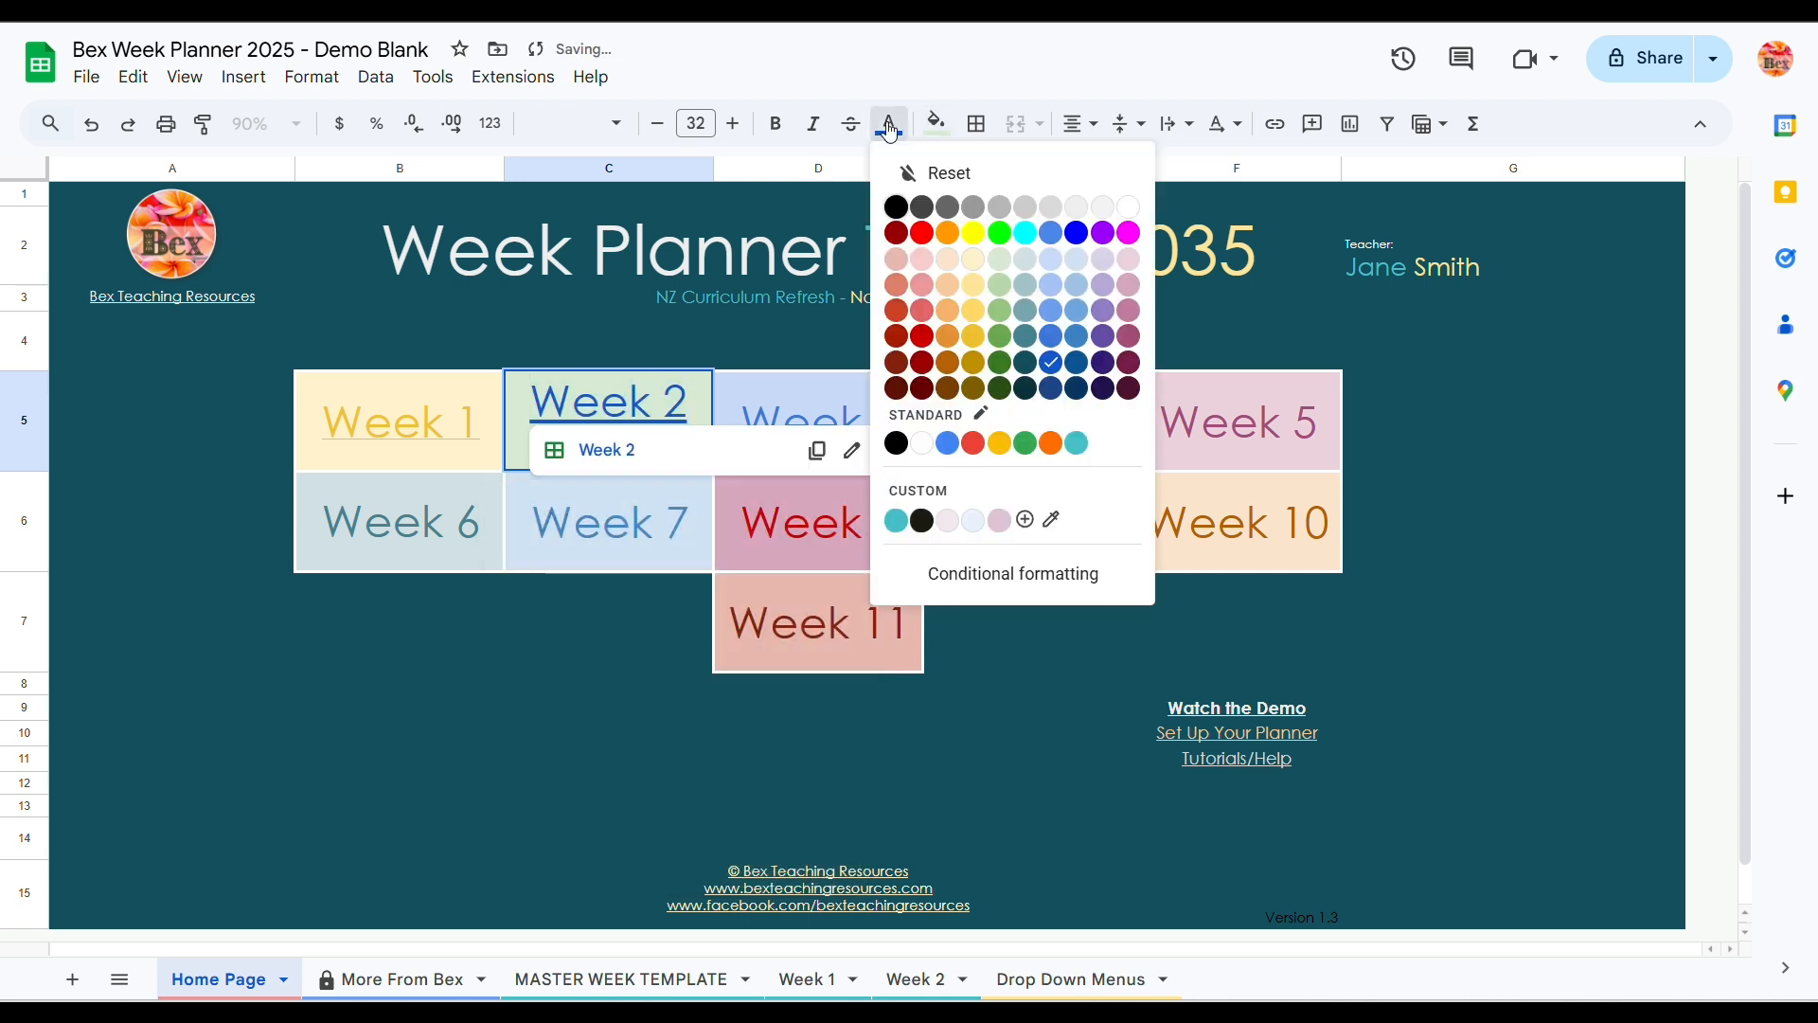
click(1008, 346)
click(554, 731)
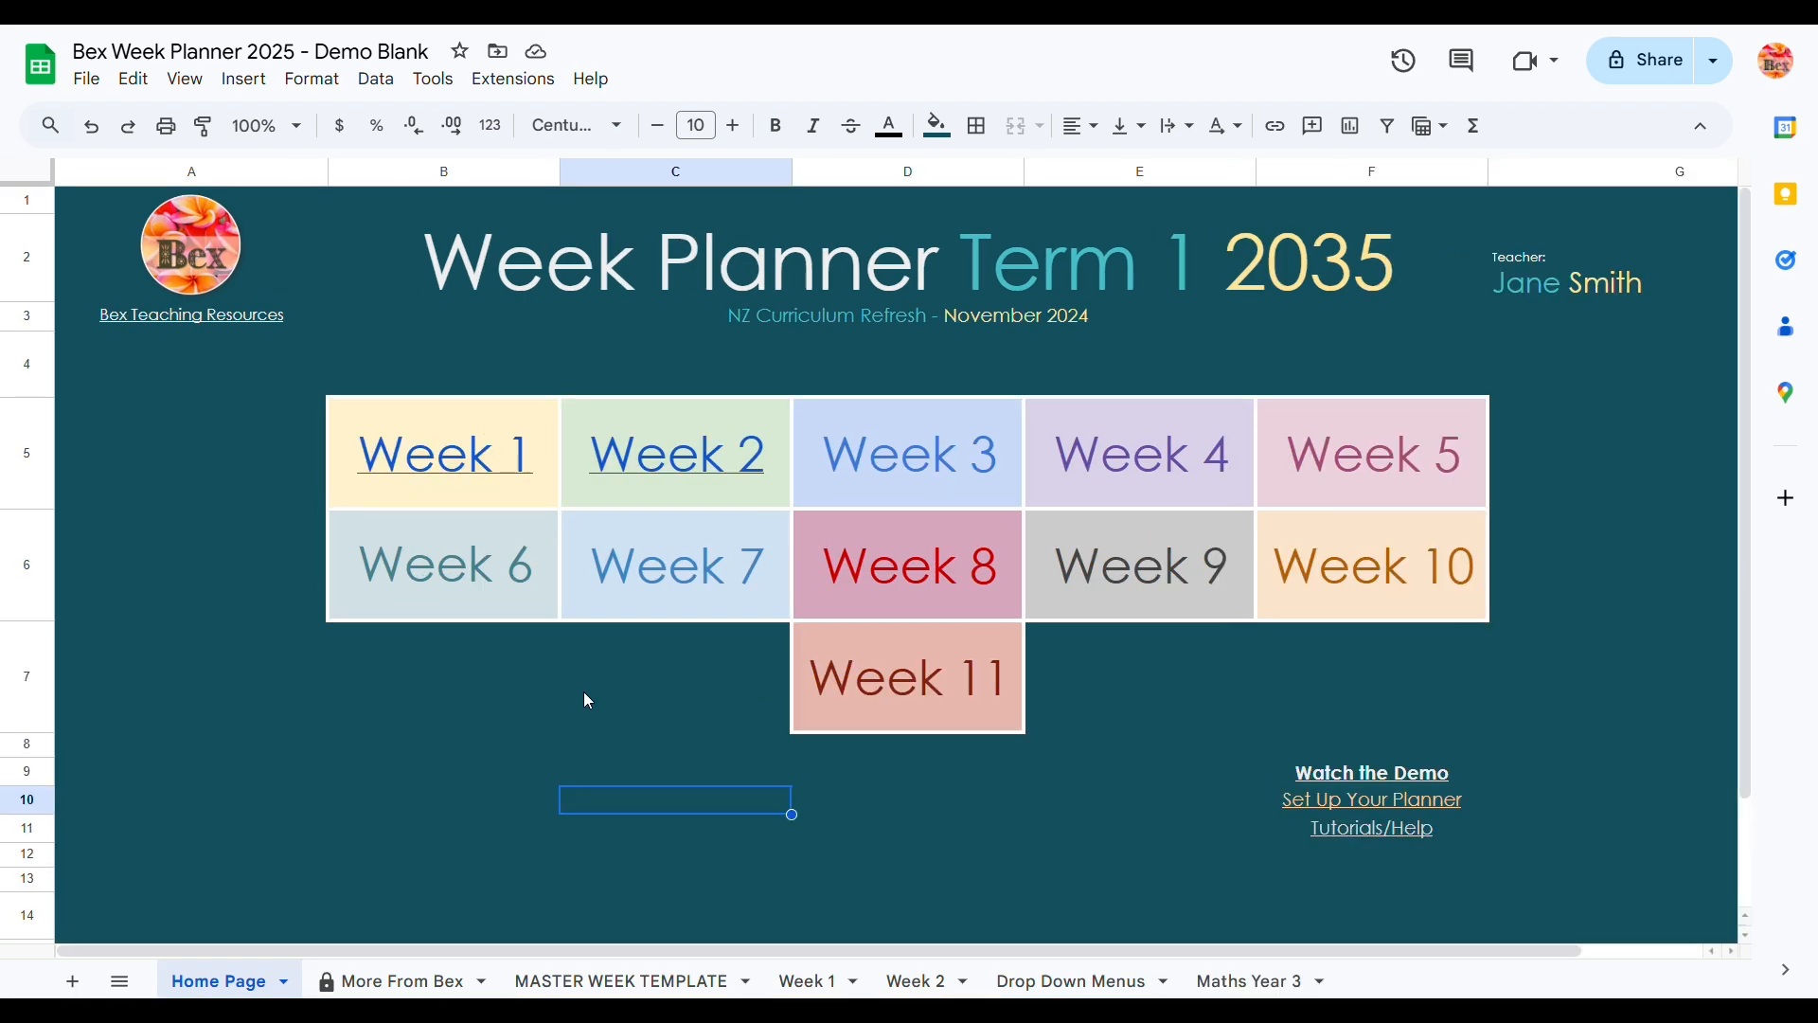
click(657, 464)
click(658, 537)
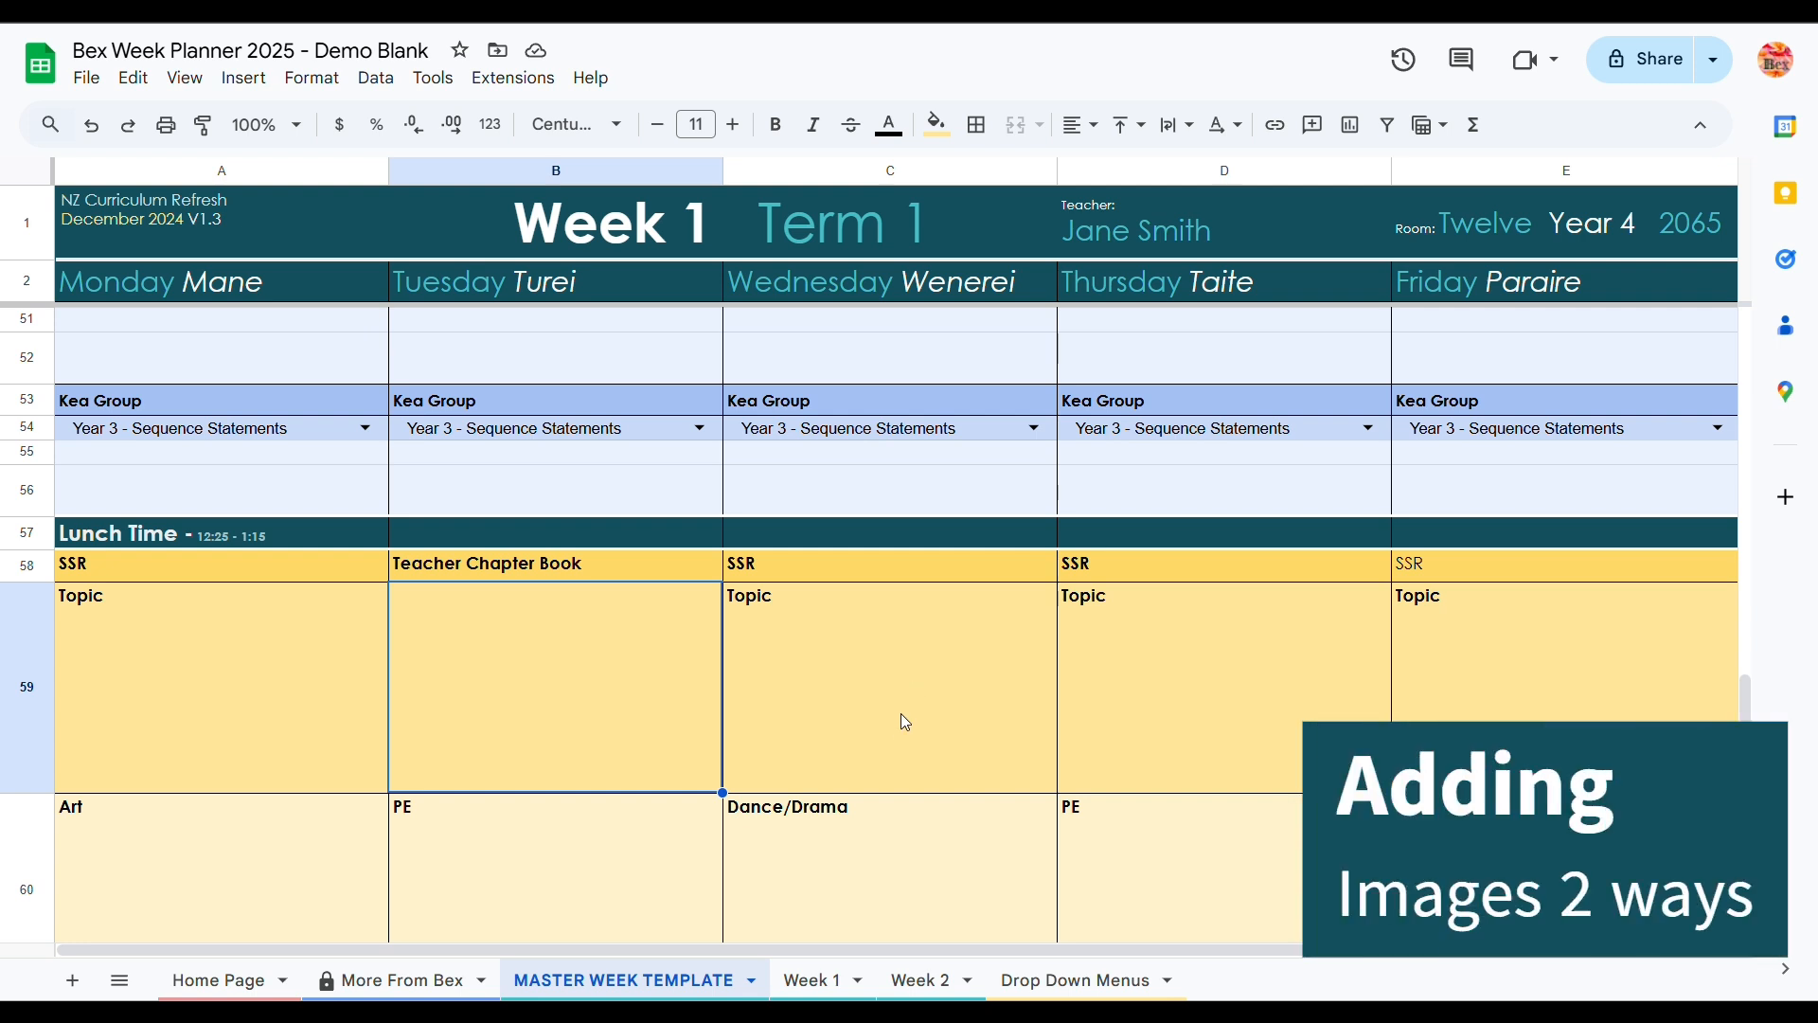
Step: Insert The Lion, the Witch and the Wardrobe cover as an in-cell image under Tuesday's Teacher Chapter Book (B59) and reduce the row's height
click(243, 77)
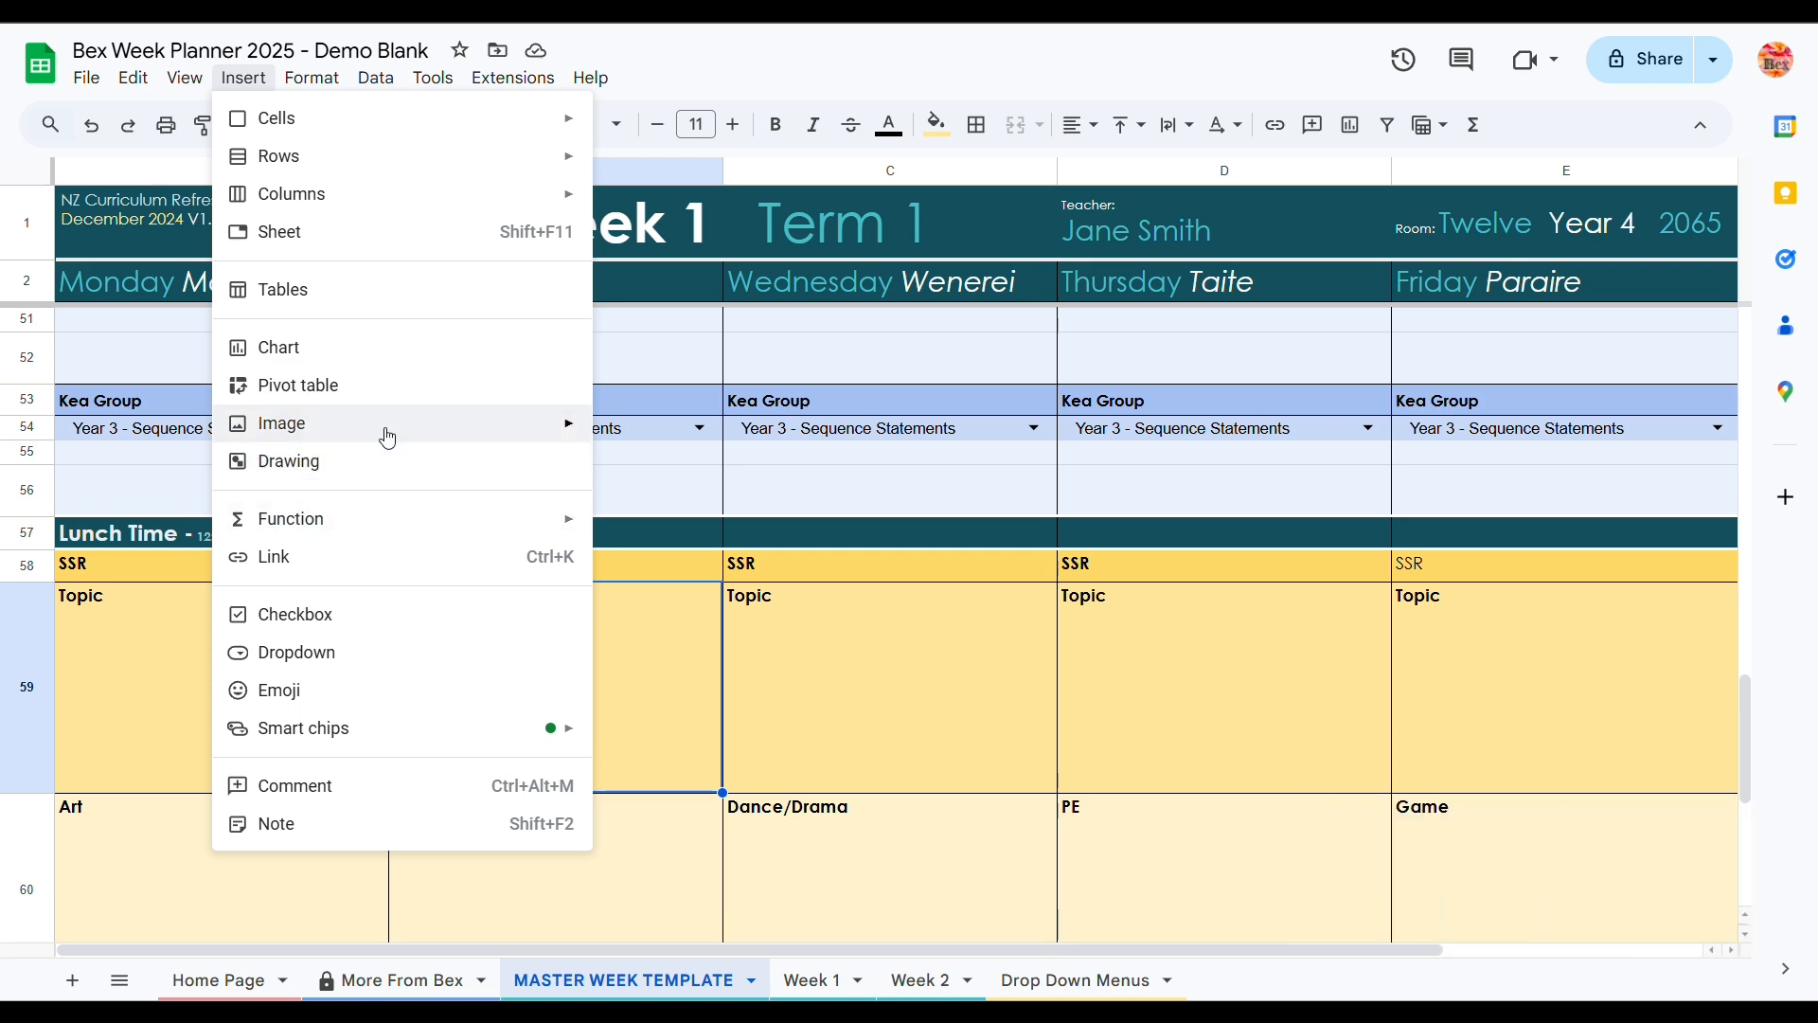
mouse_move(389, 431)
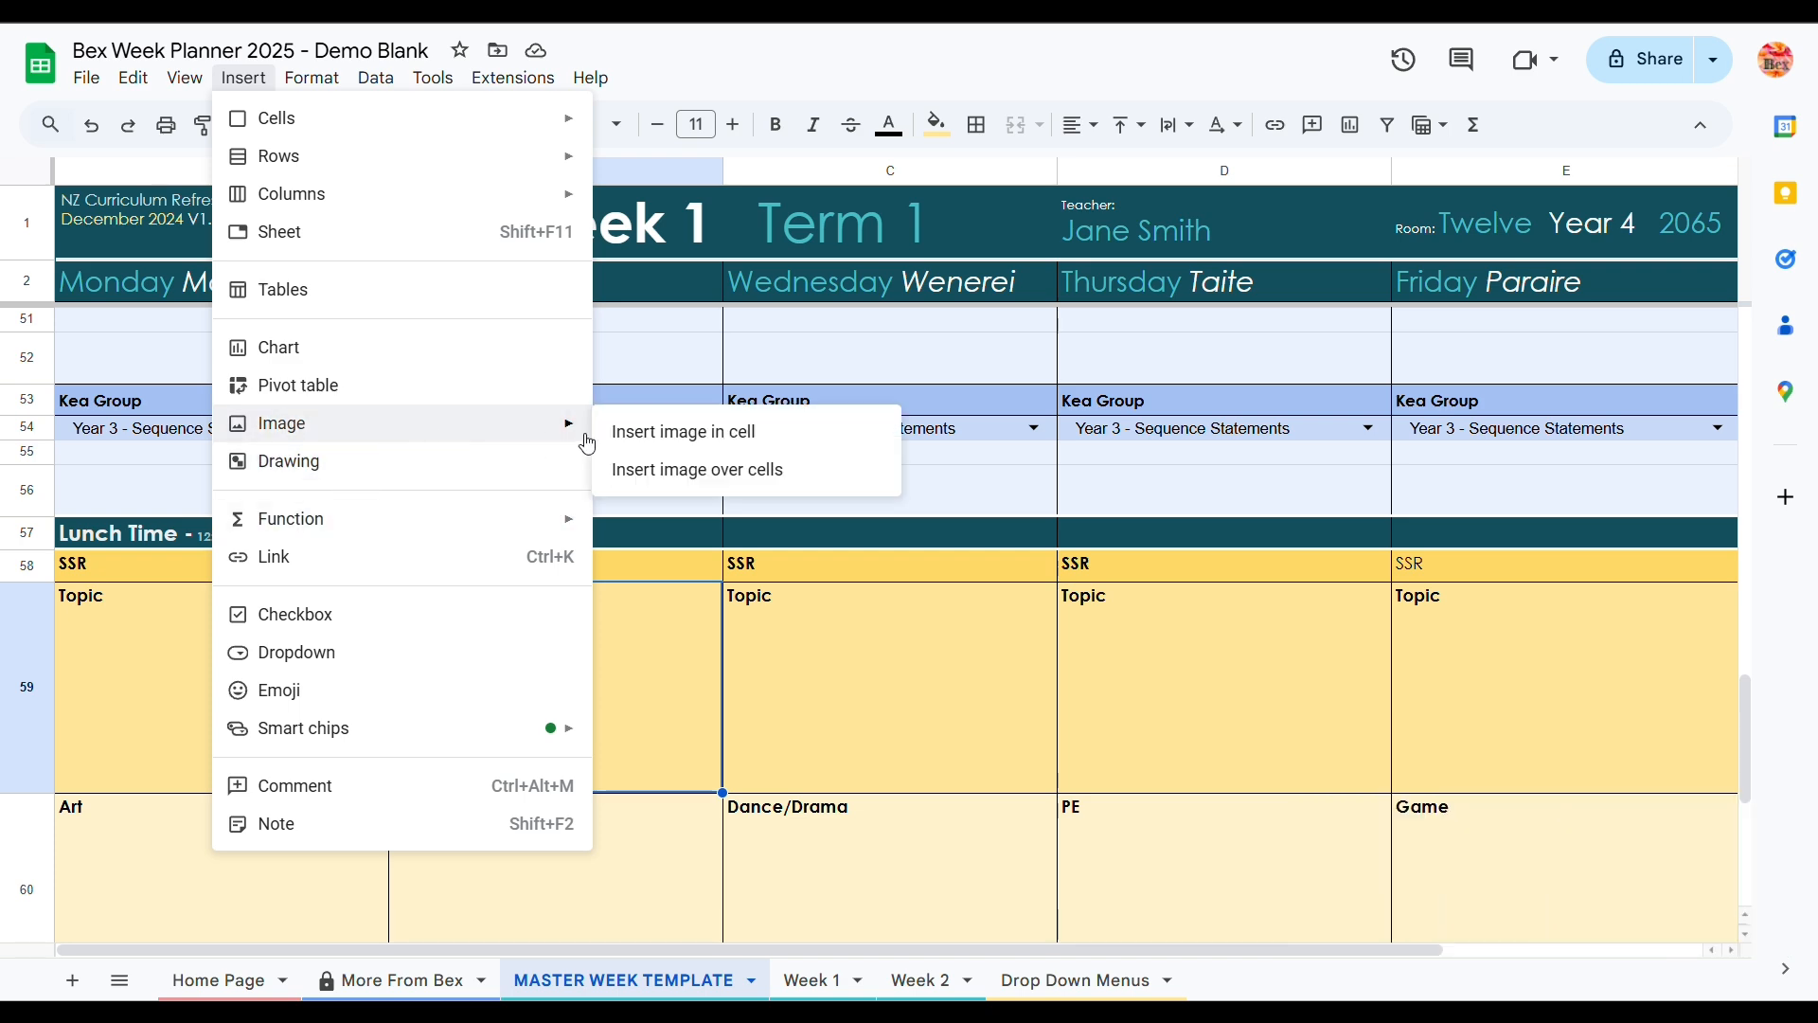
click(725, 451)
click(900, 668)
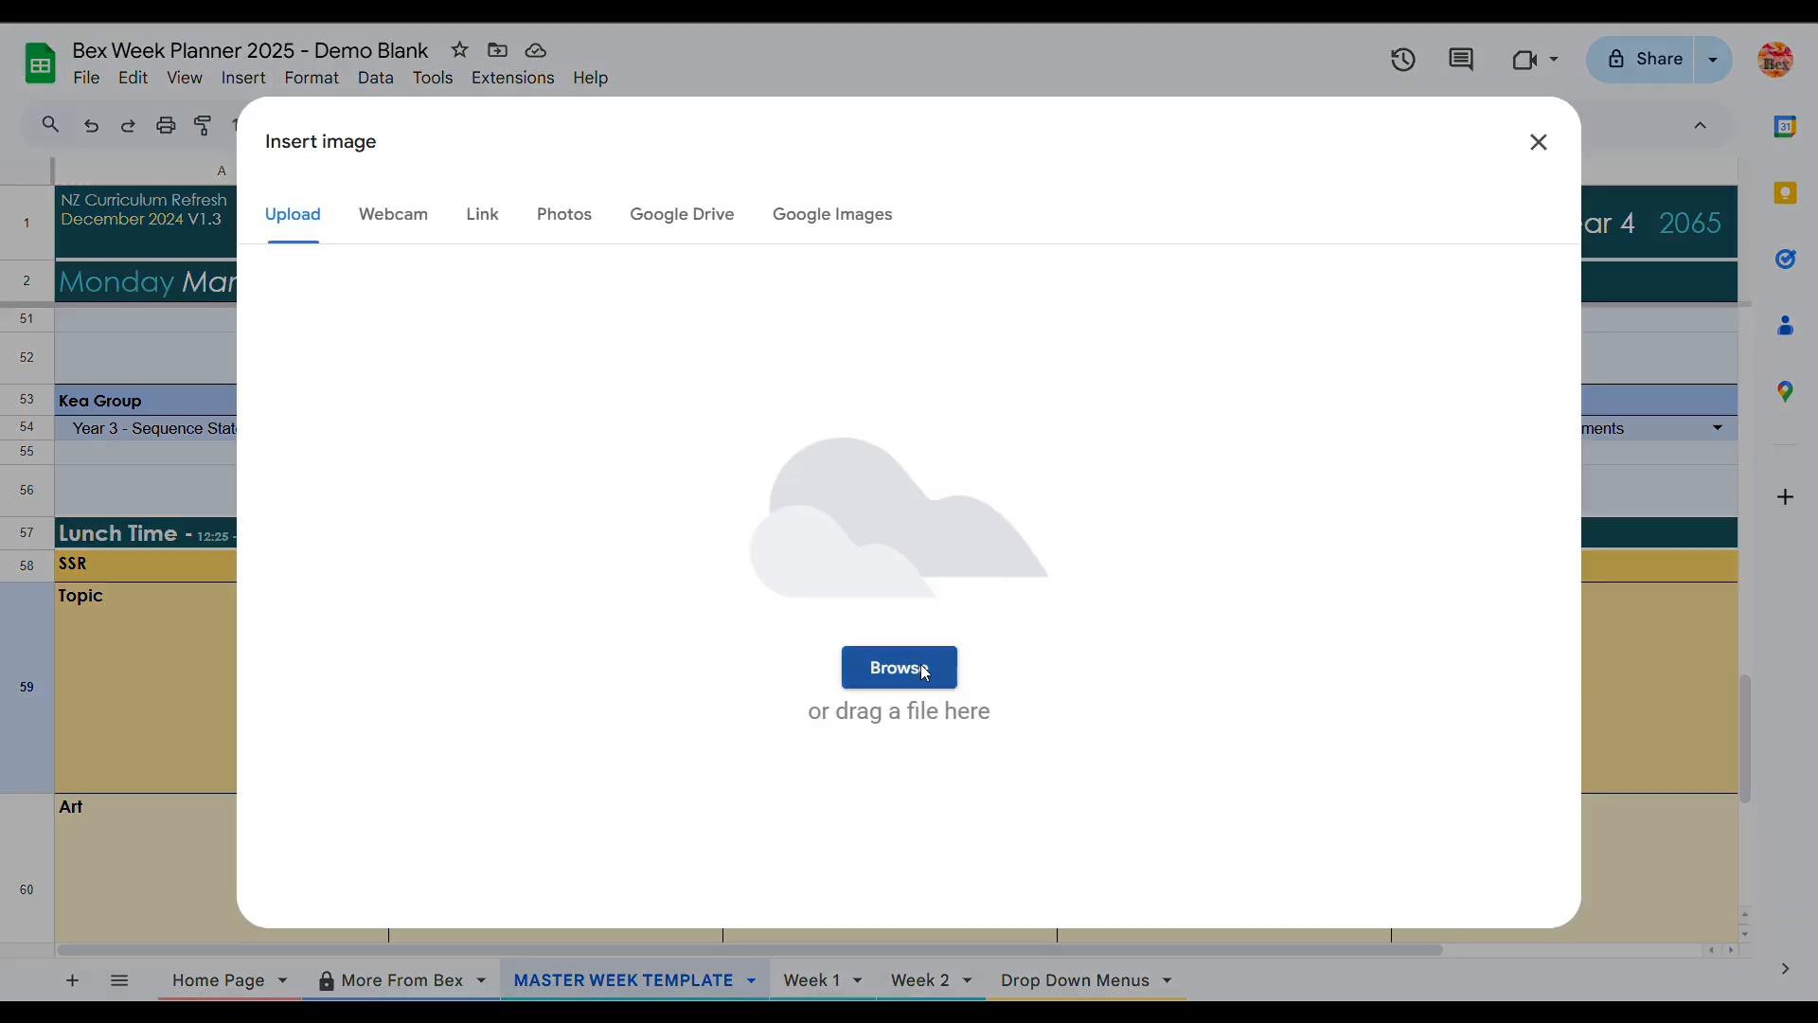
double_click(428, 155)
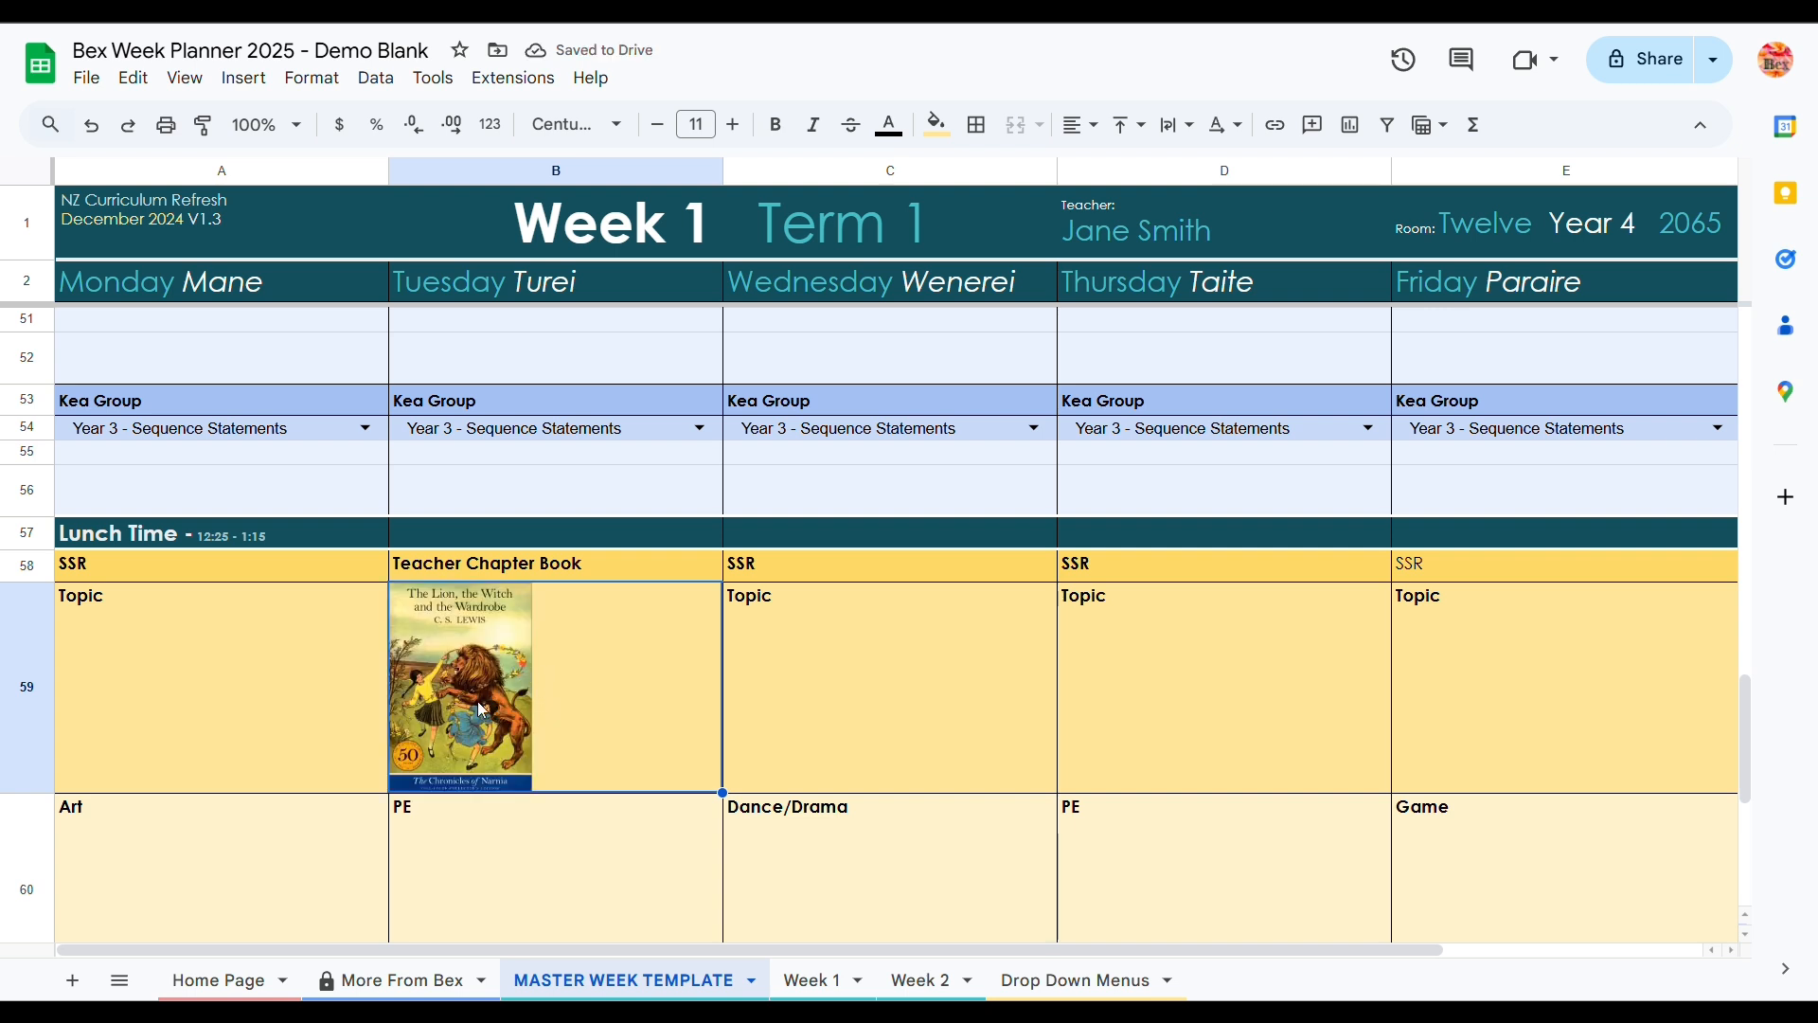
drag(28, 792, 27, 738)
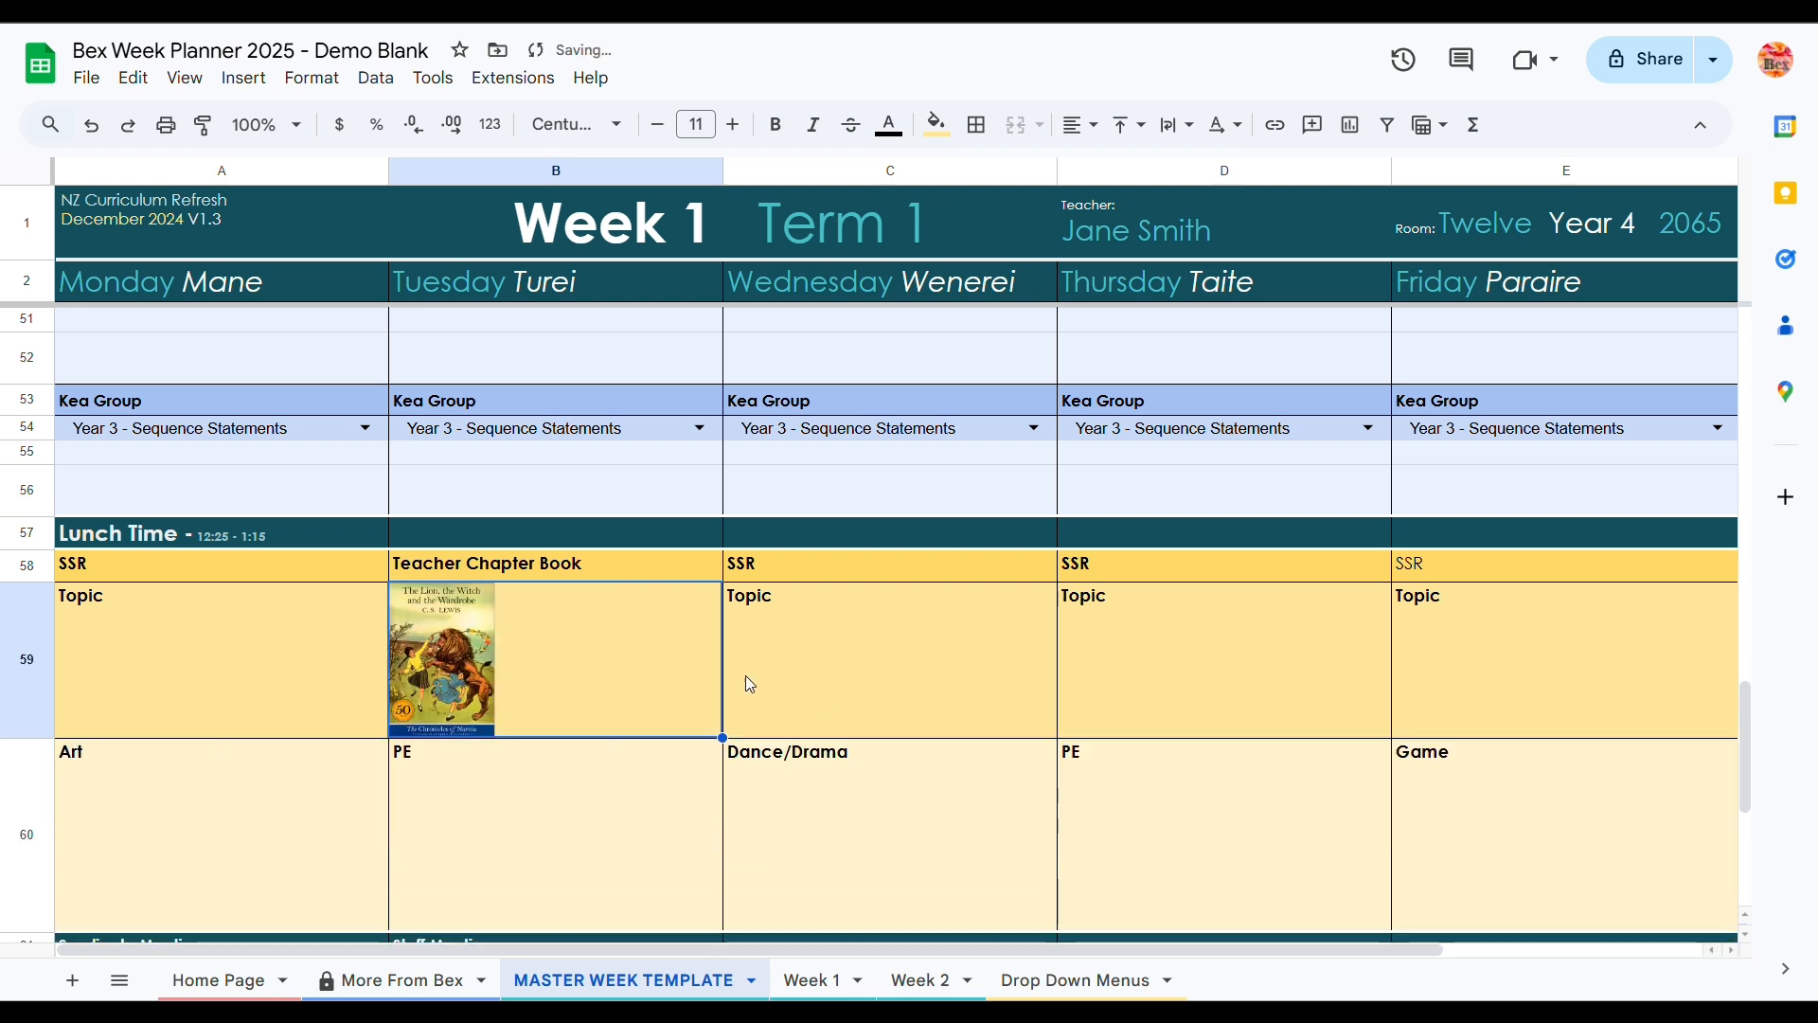
Step: Insert the same book cover from the computer as an image over the cells of the master template
click(243, 78)
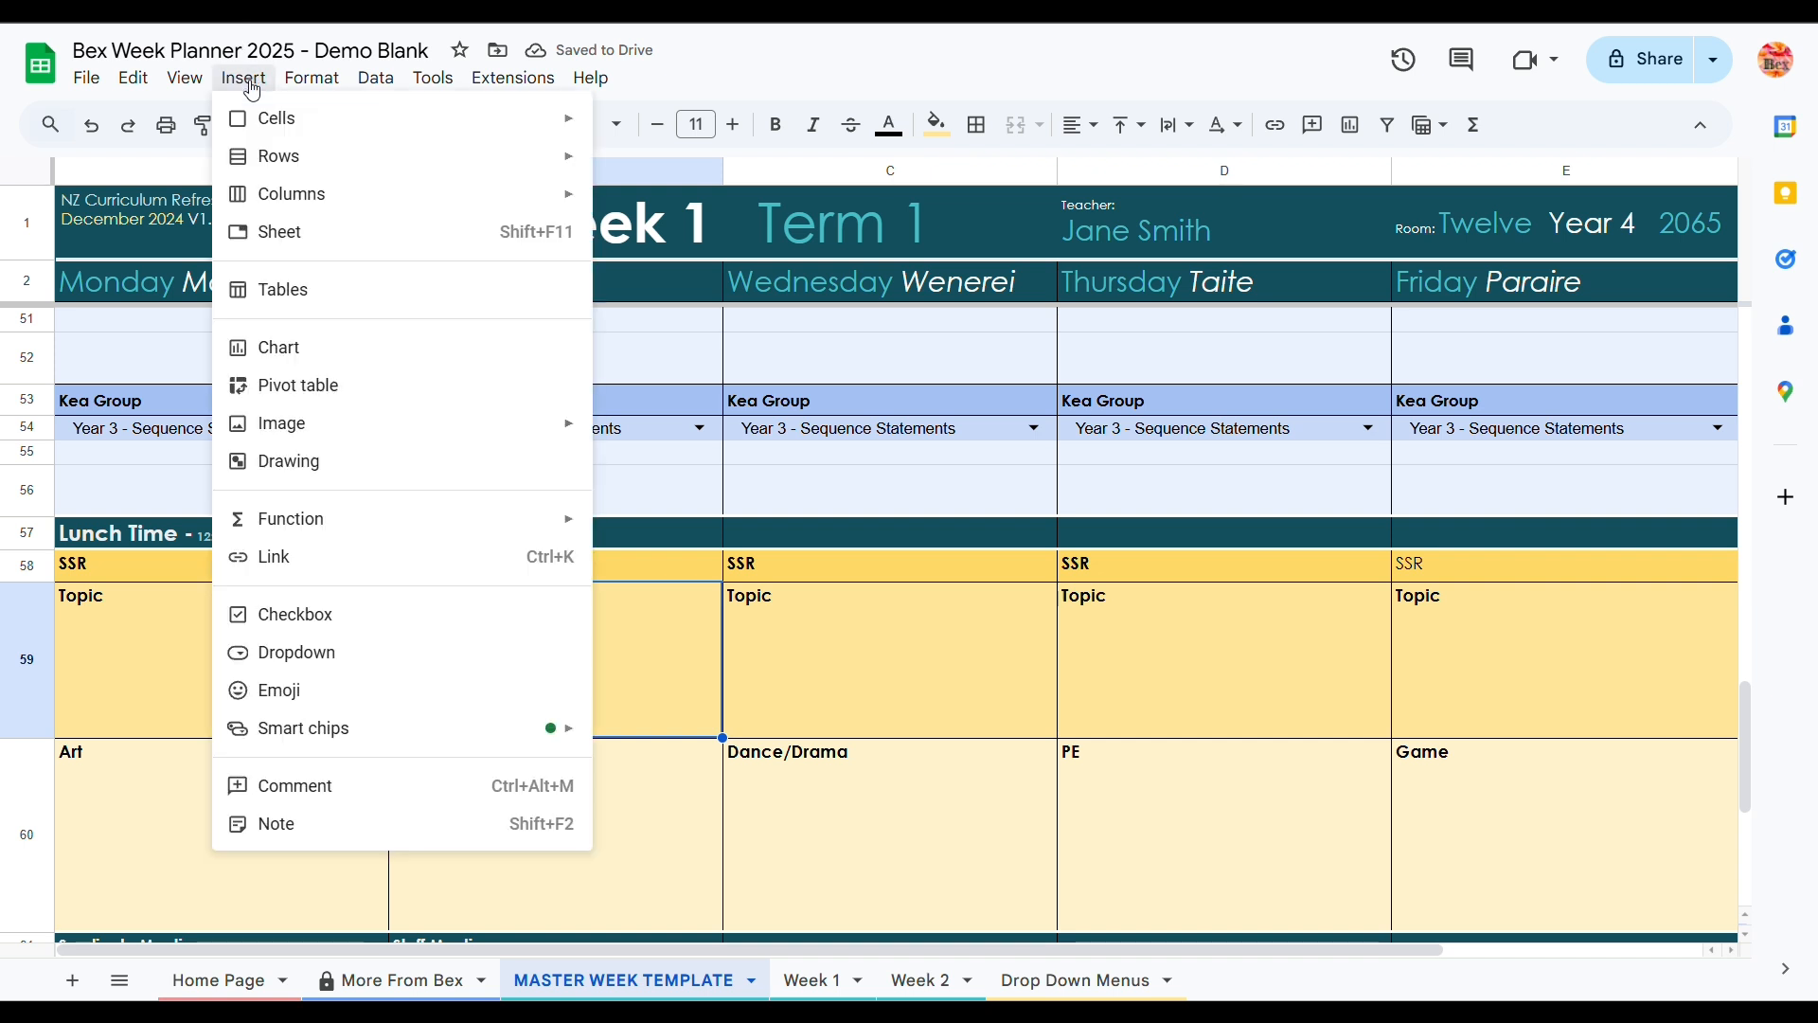
mouse_move(360, 433)
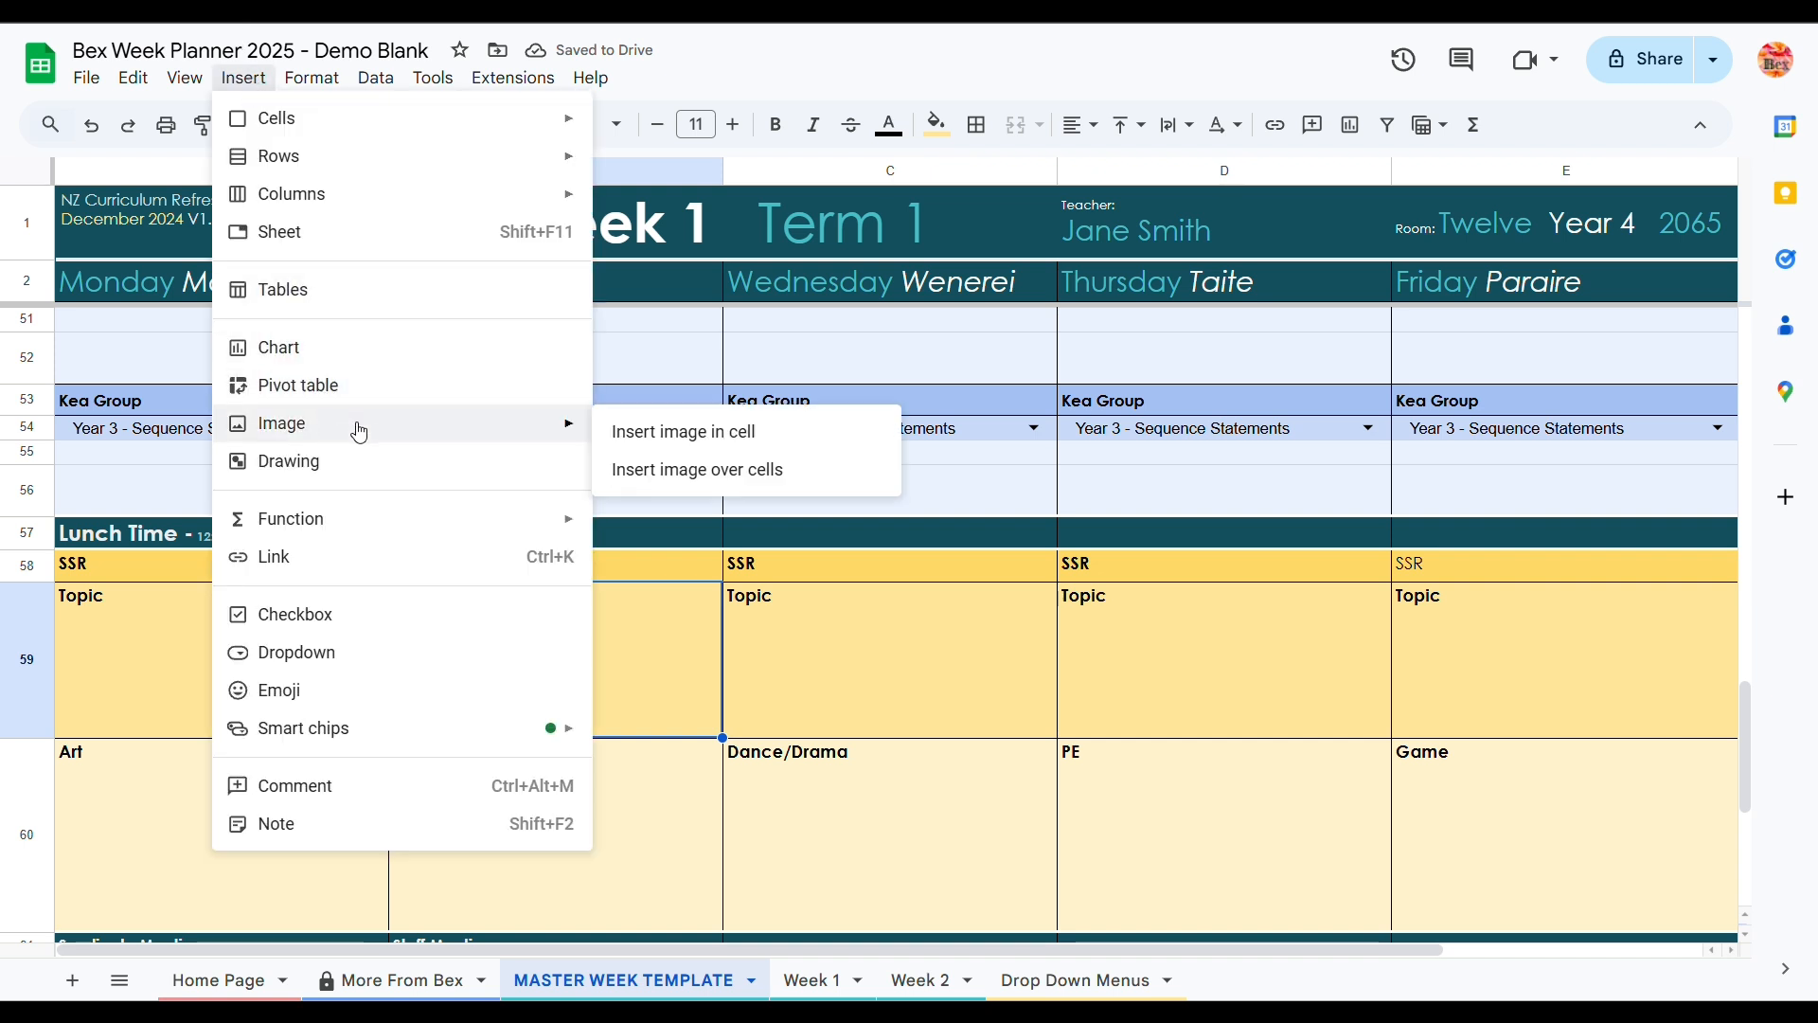
click(698, 470)
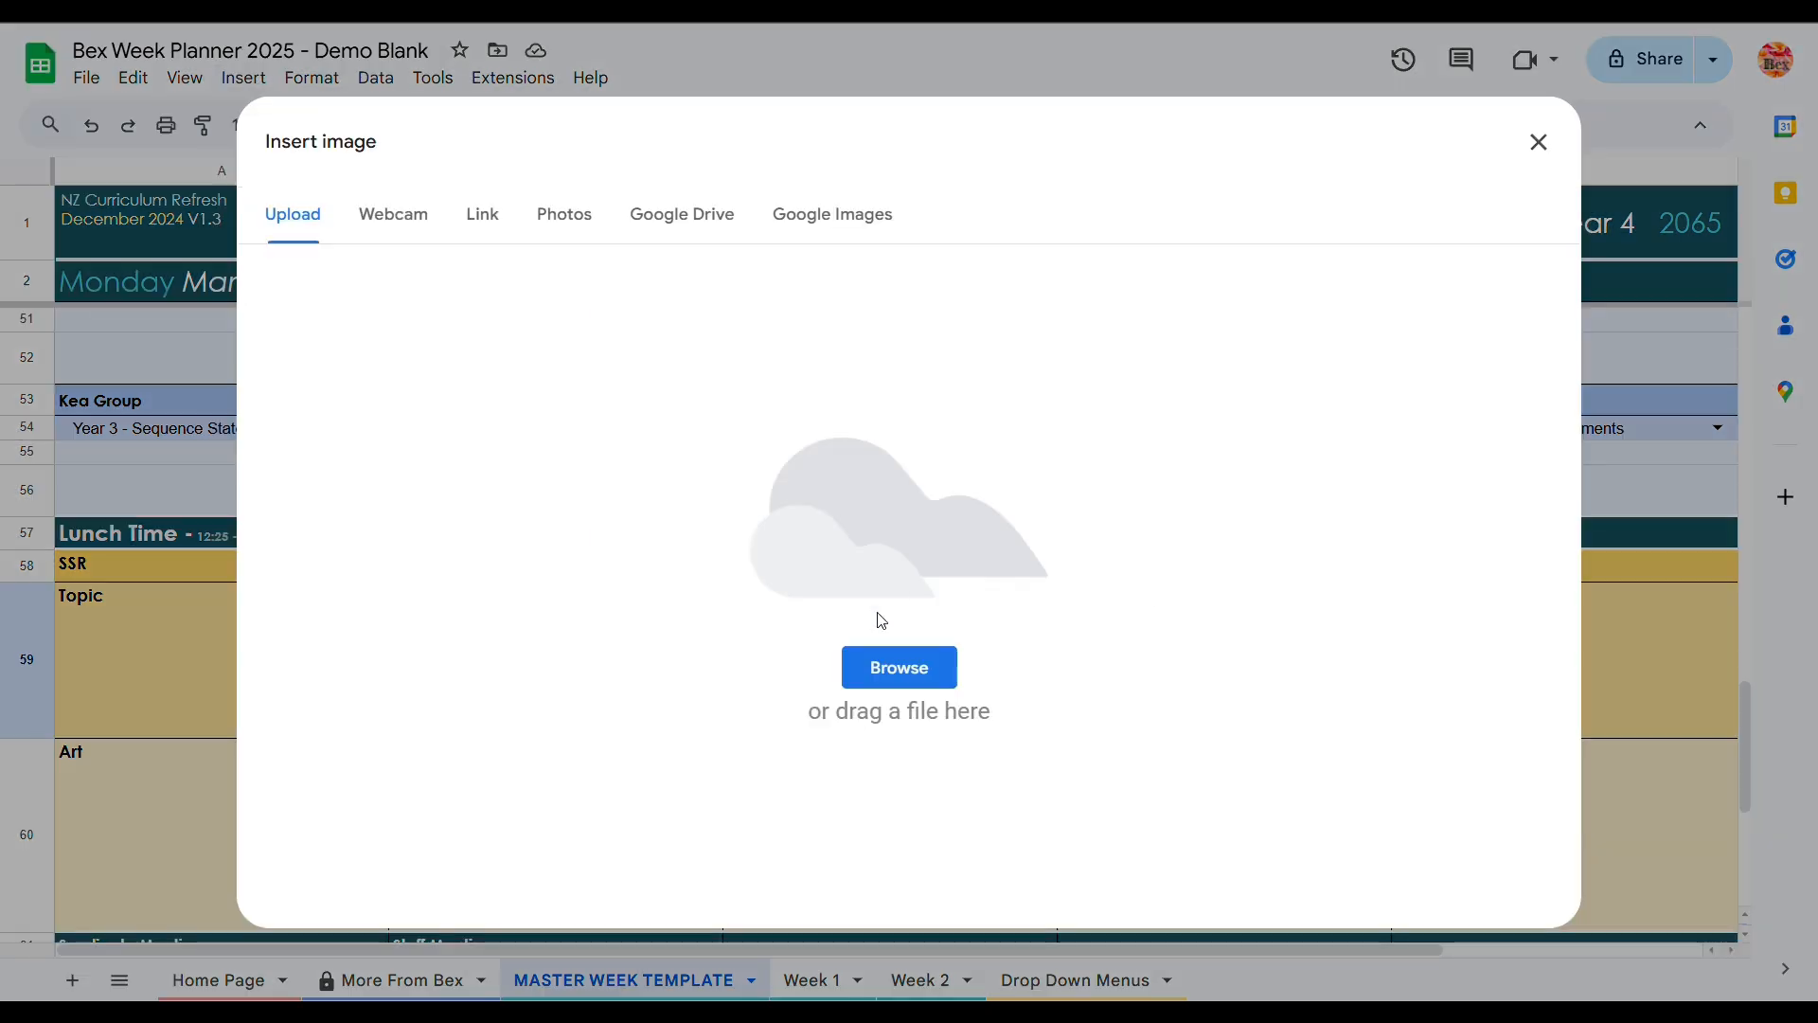
click(899, 666)
double_click(407, 133)
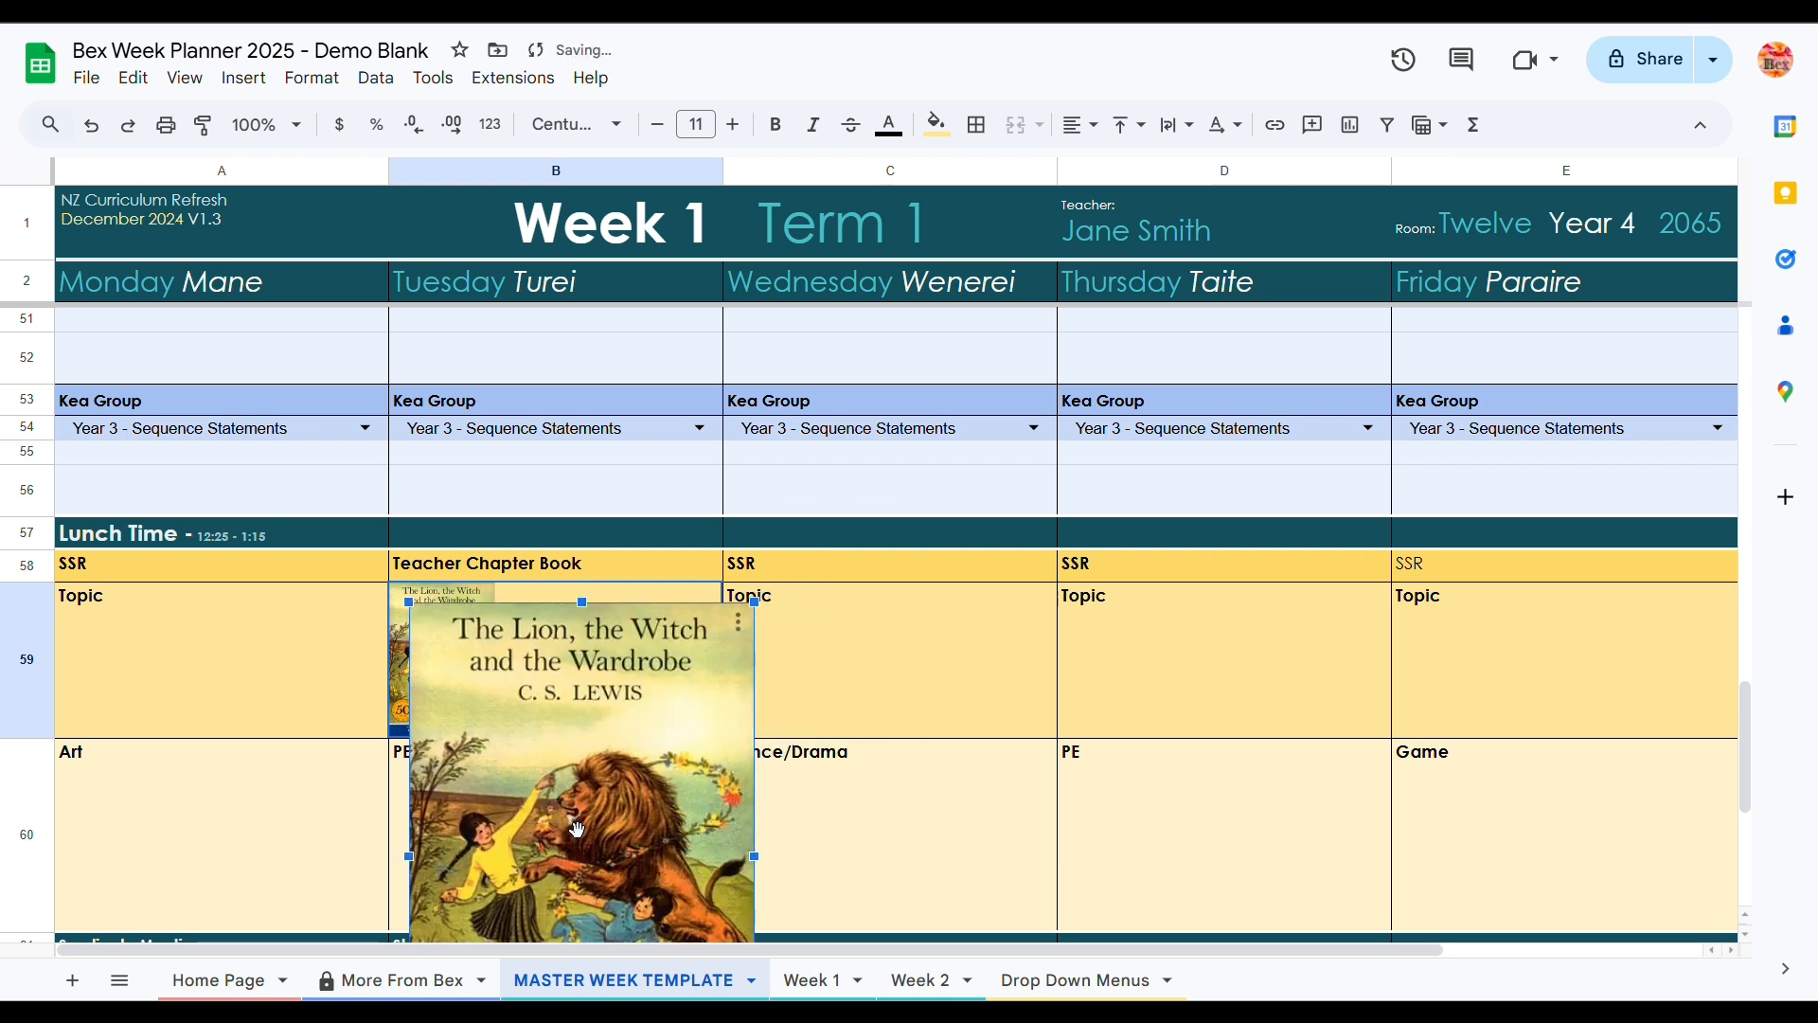
Step: Shrink the floating book cover and move it into Tuesday's block below Teacher Chapter Book
drag(640, 809, 859, 616)
drag(968, 407, 771, 698)
drag(669, 834, 583, 682)
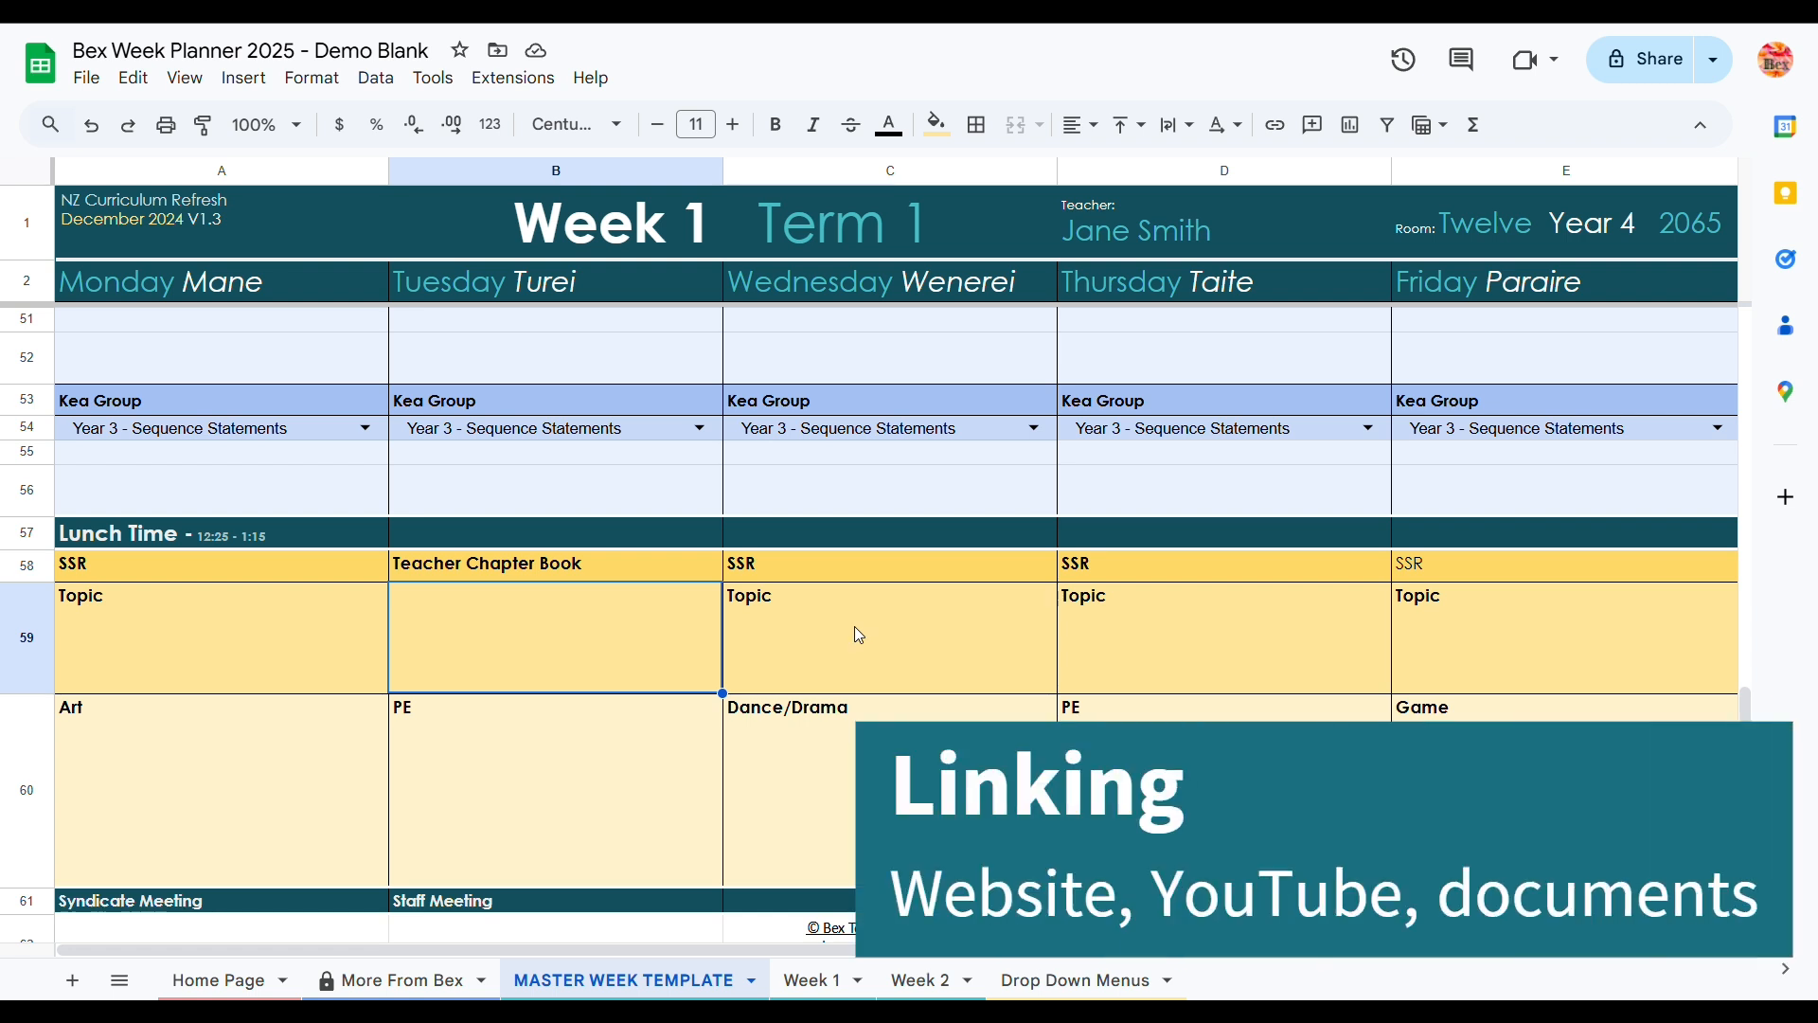
Step: Insert one row above the Topic row (row 59) of the master template and reduce the new row's height
click(54, 650)
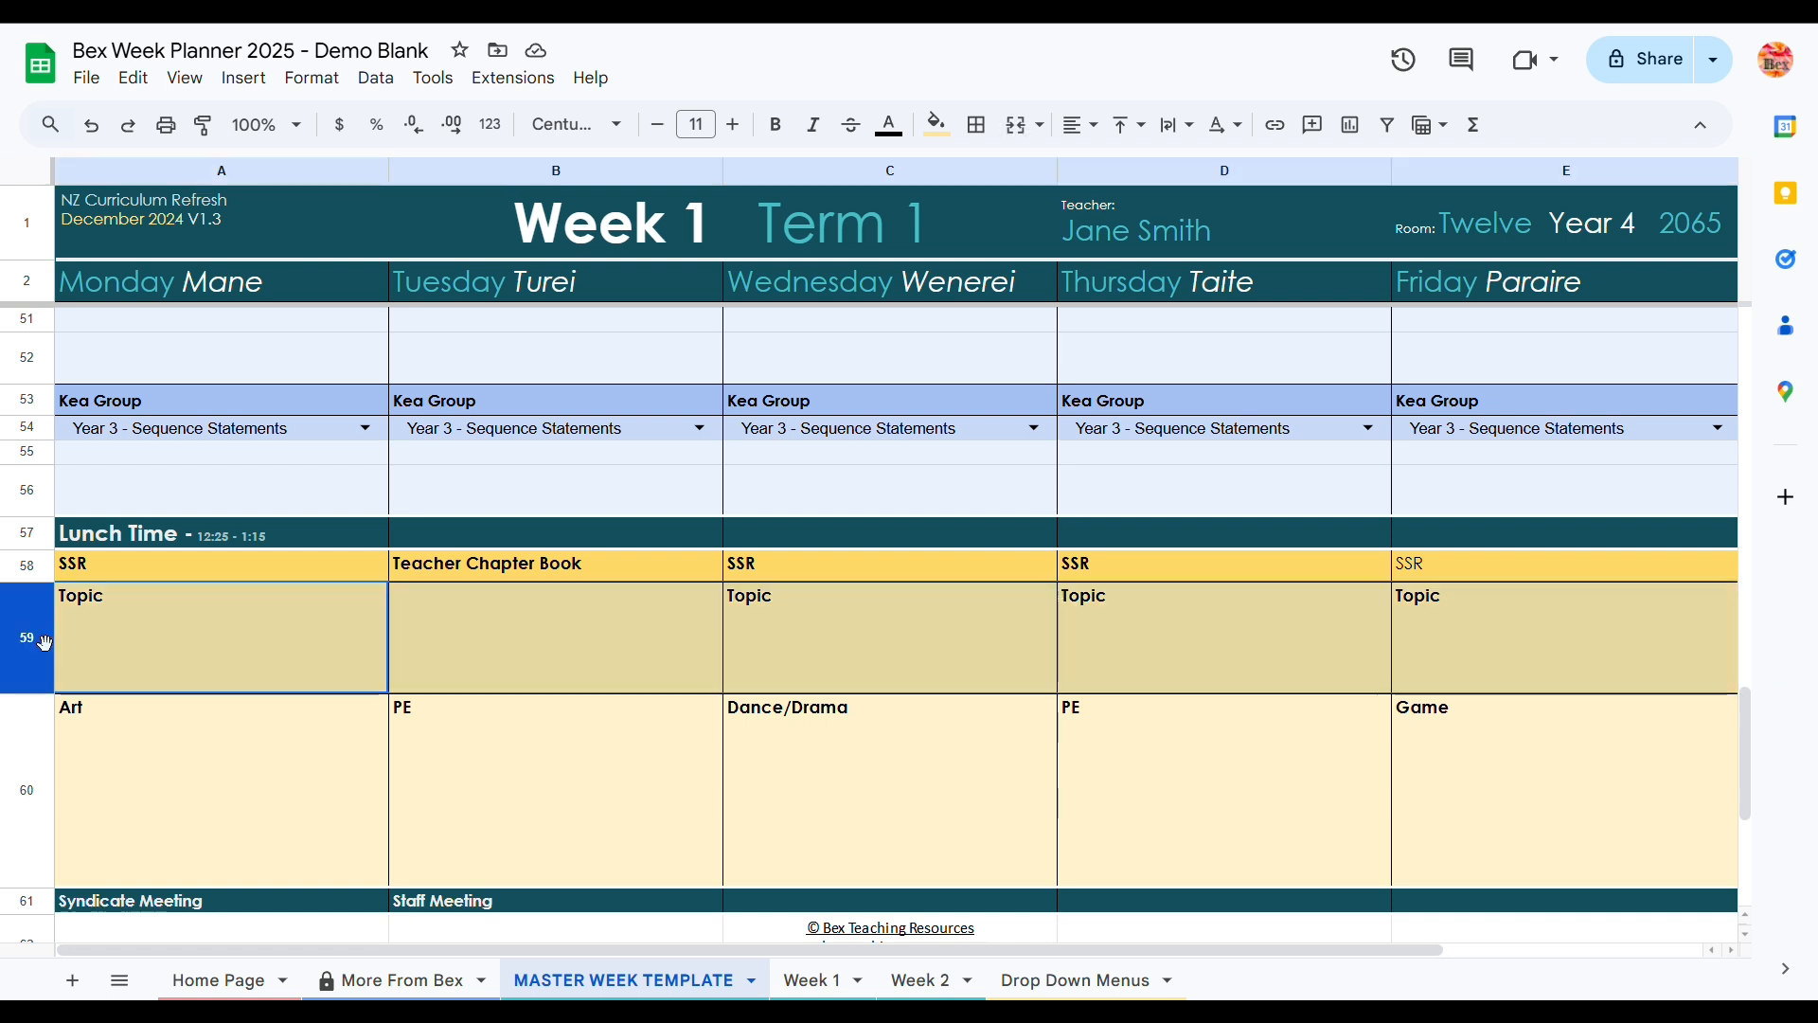
right_click(53, 650)
click(190, 582)
click(546, 672)
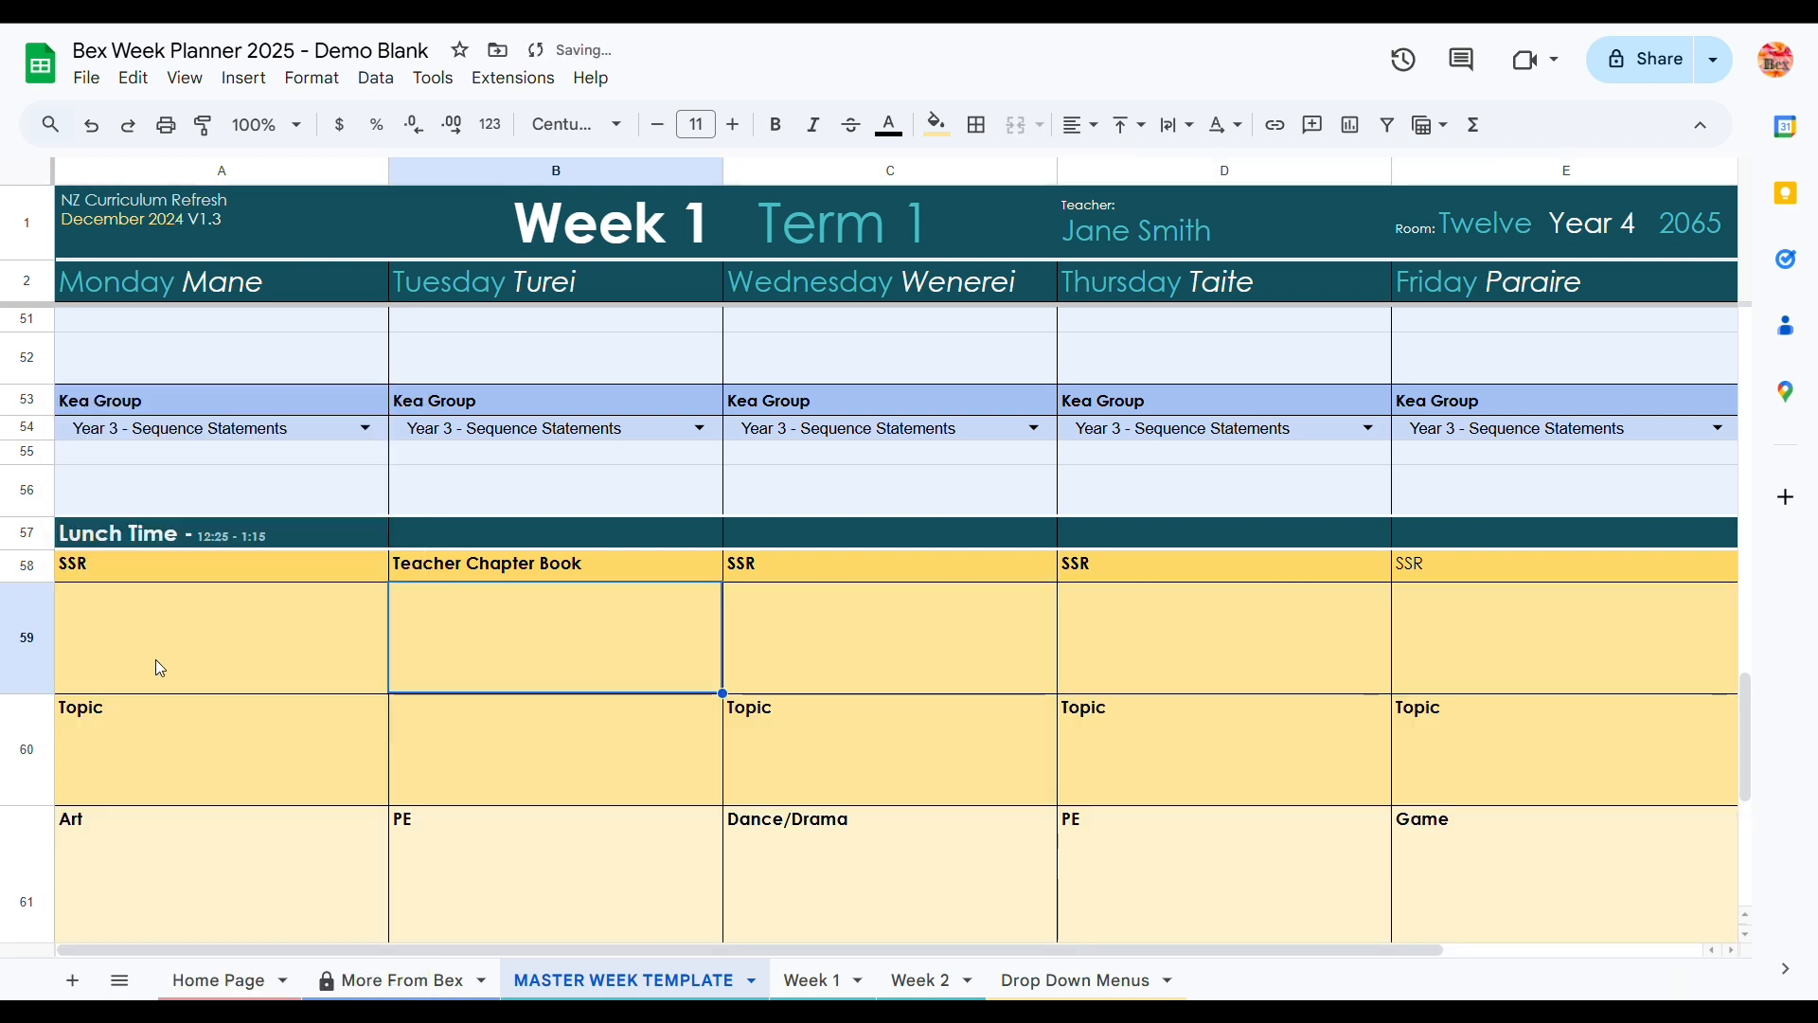
drag(27, 696, 26, 616)
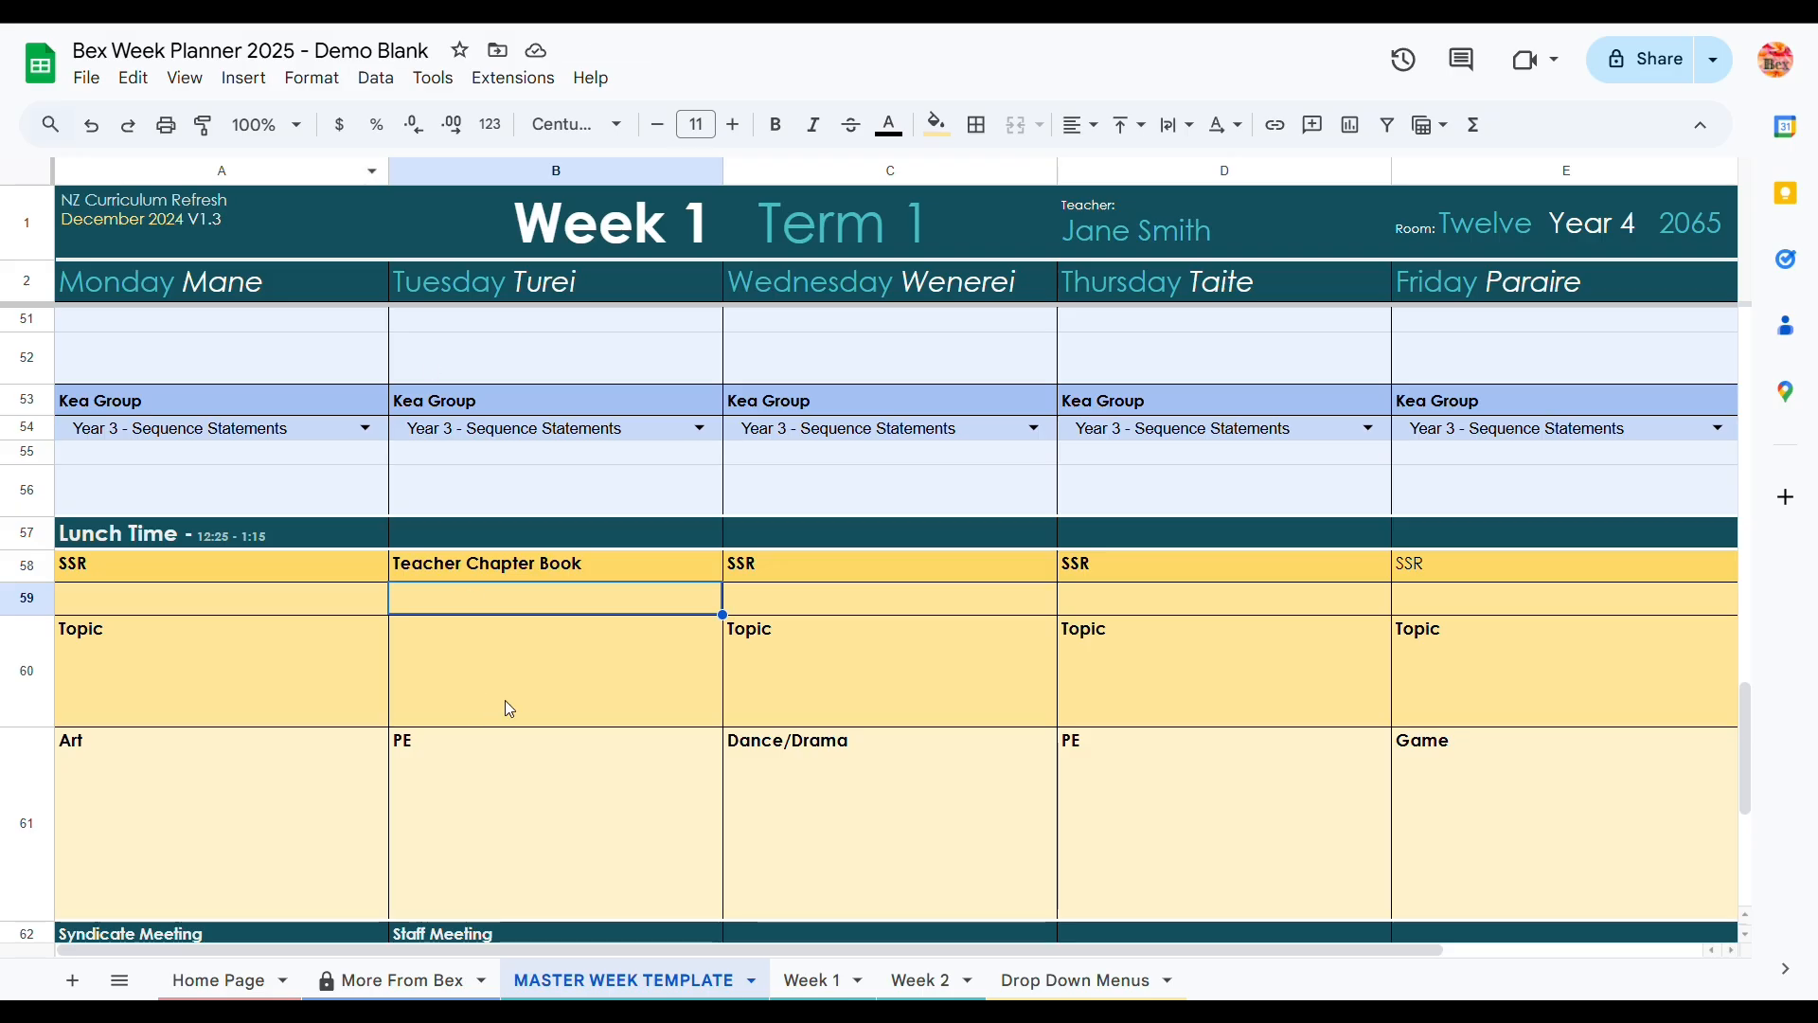
Step: Paste the Bex Teaching Resources website link into B59 and the YouTube lion drawing video link into C59
key(ctrl+v)
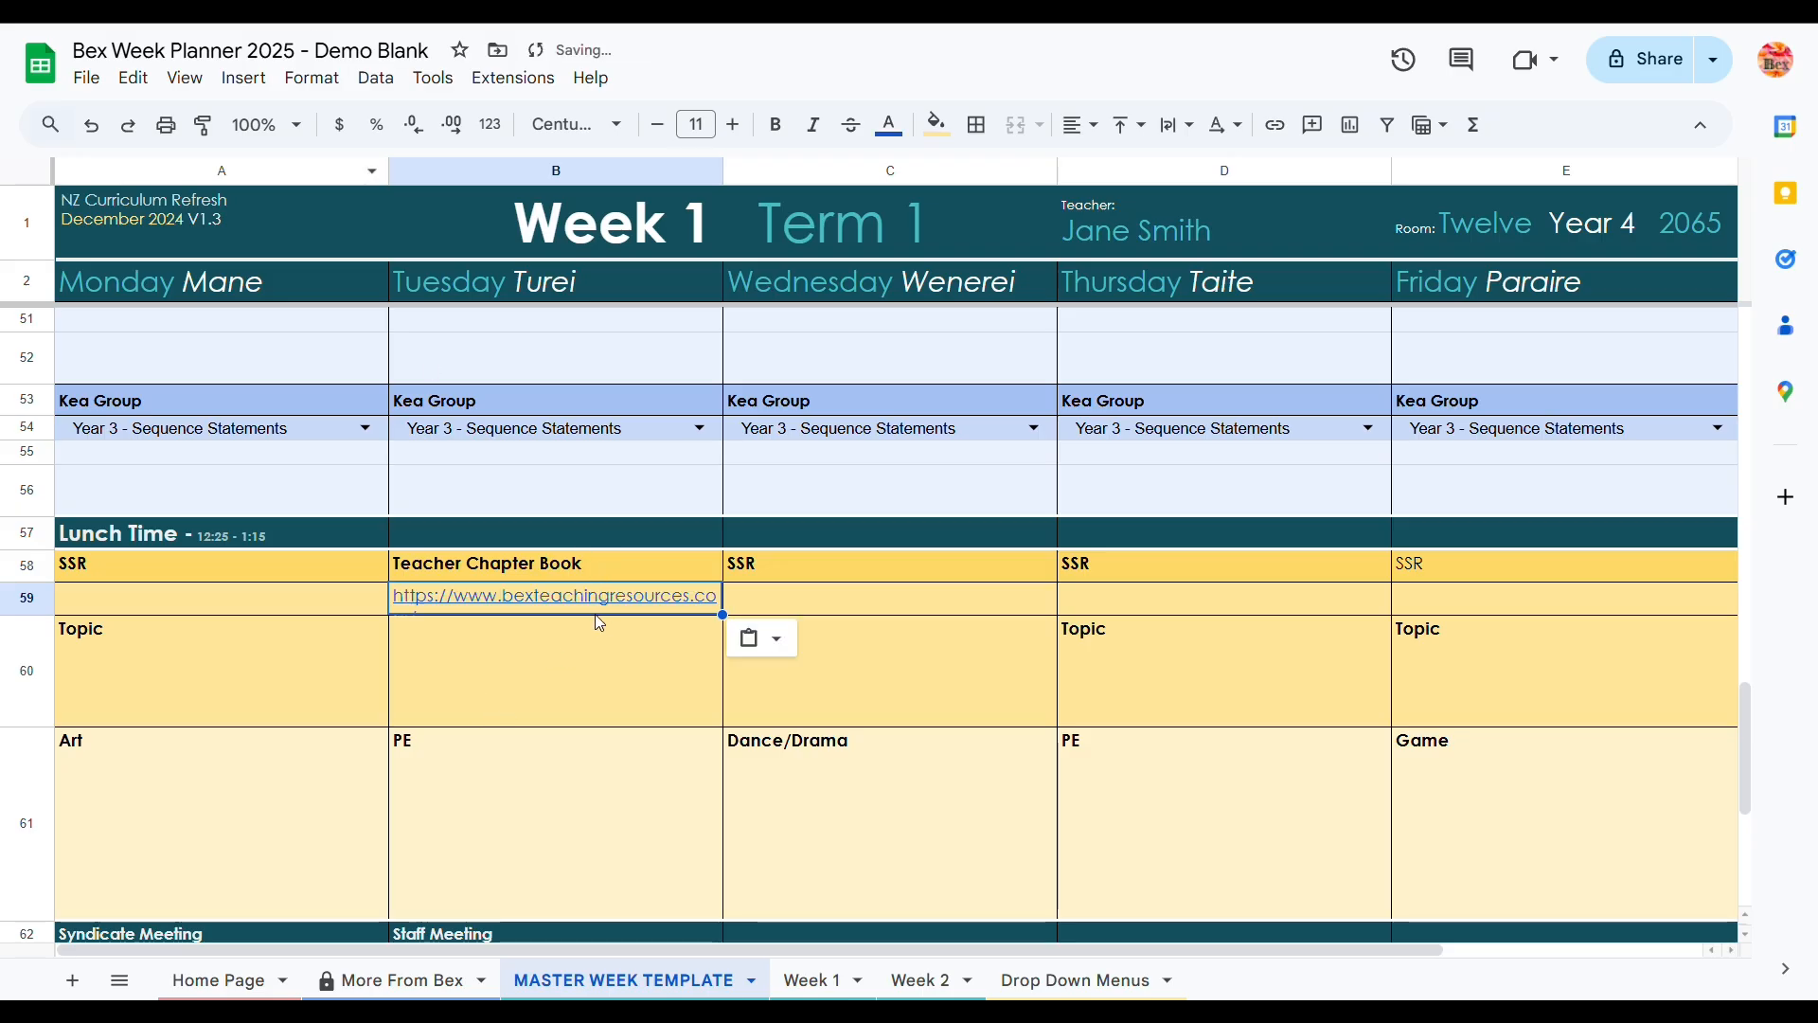
mouse_move(577, 652)
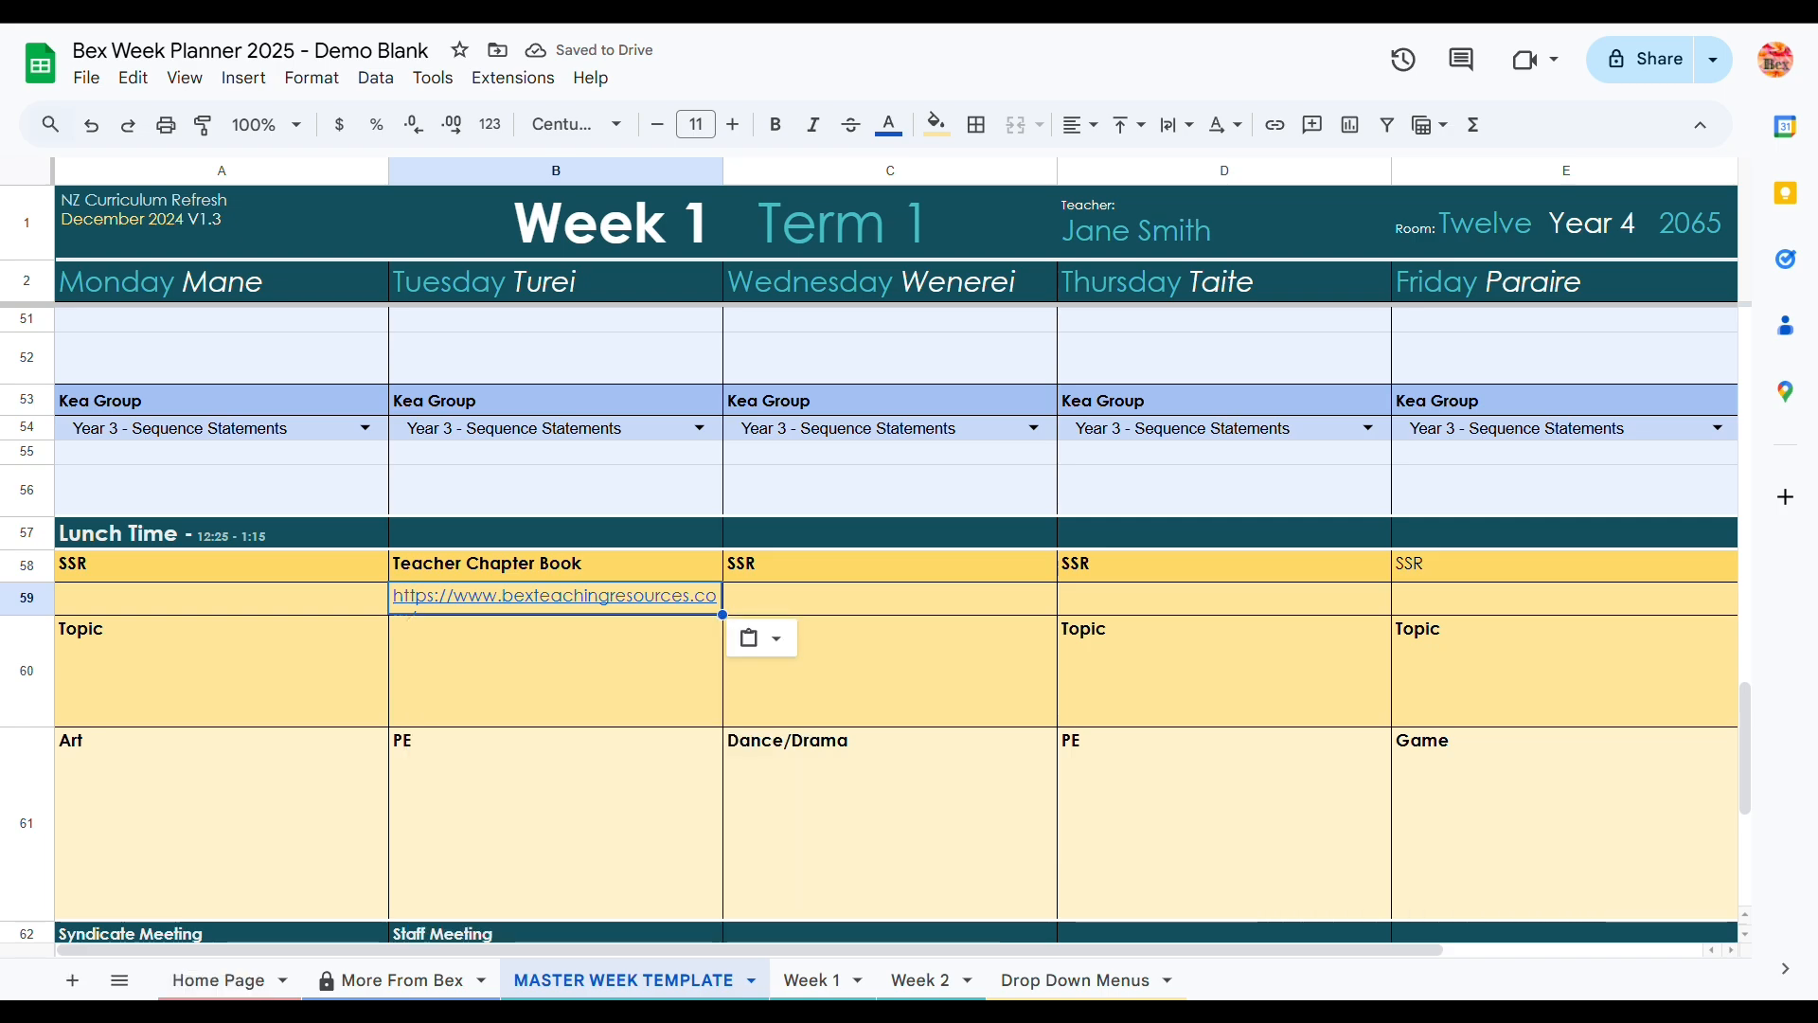
click(540, 12)
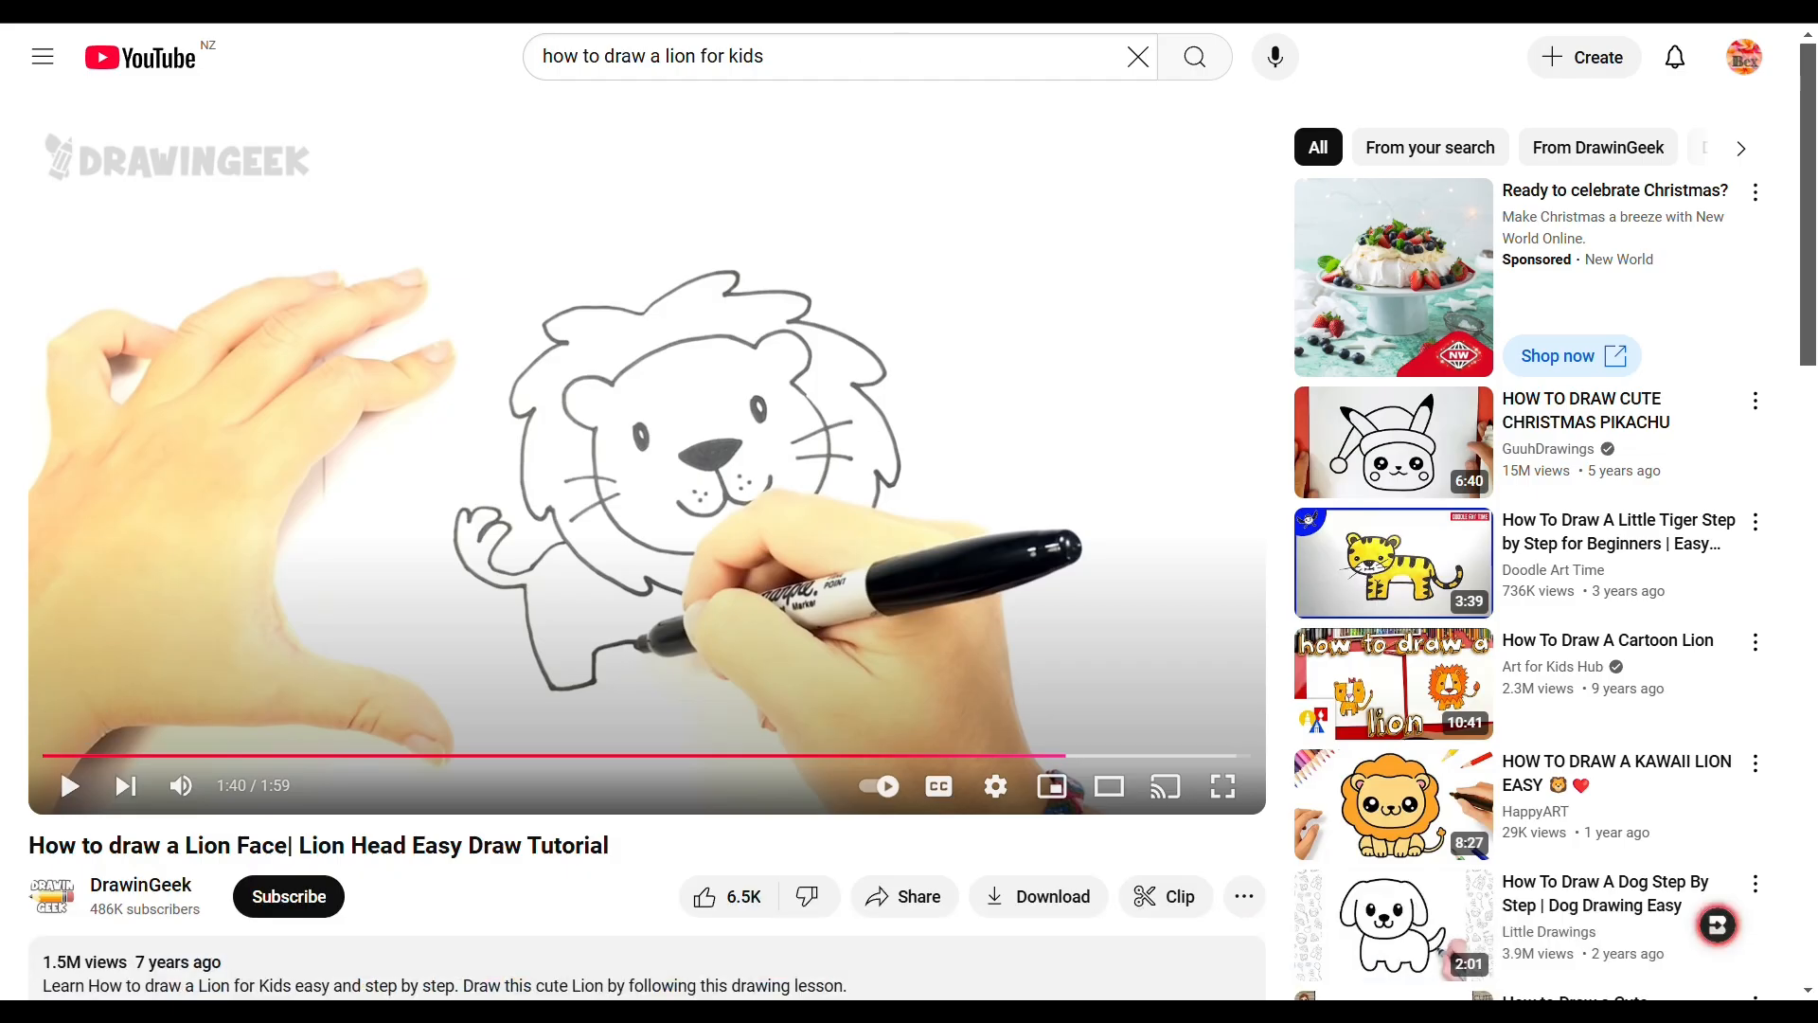
click(379, 11)
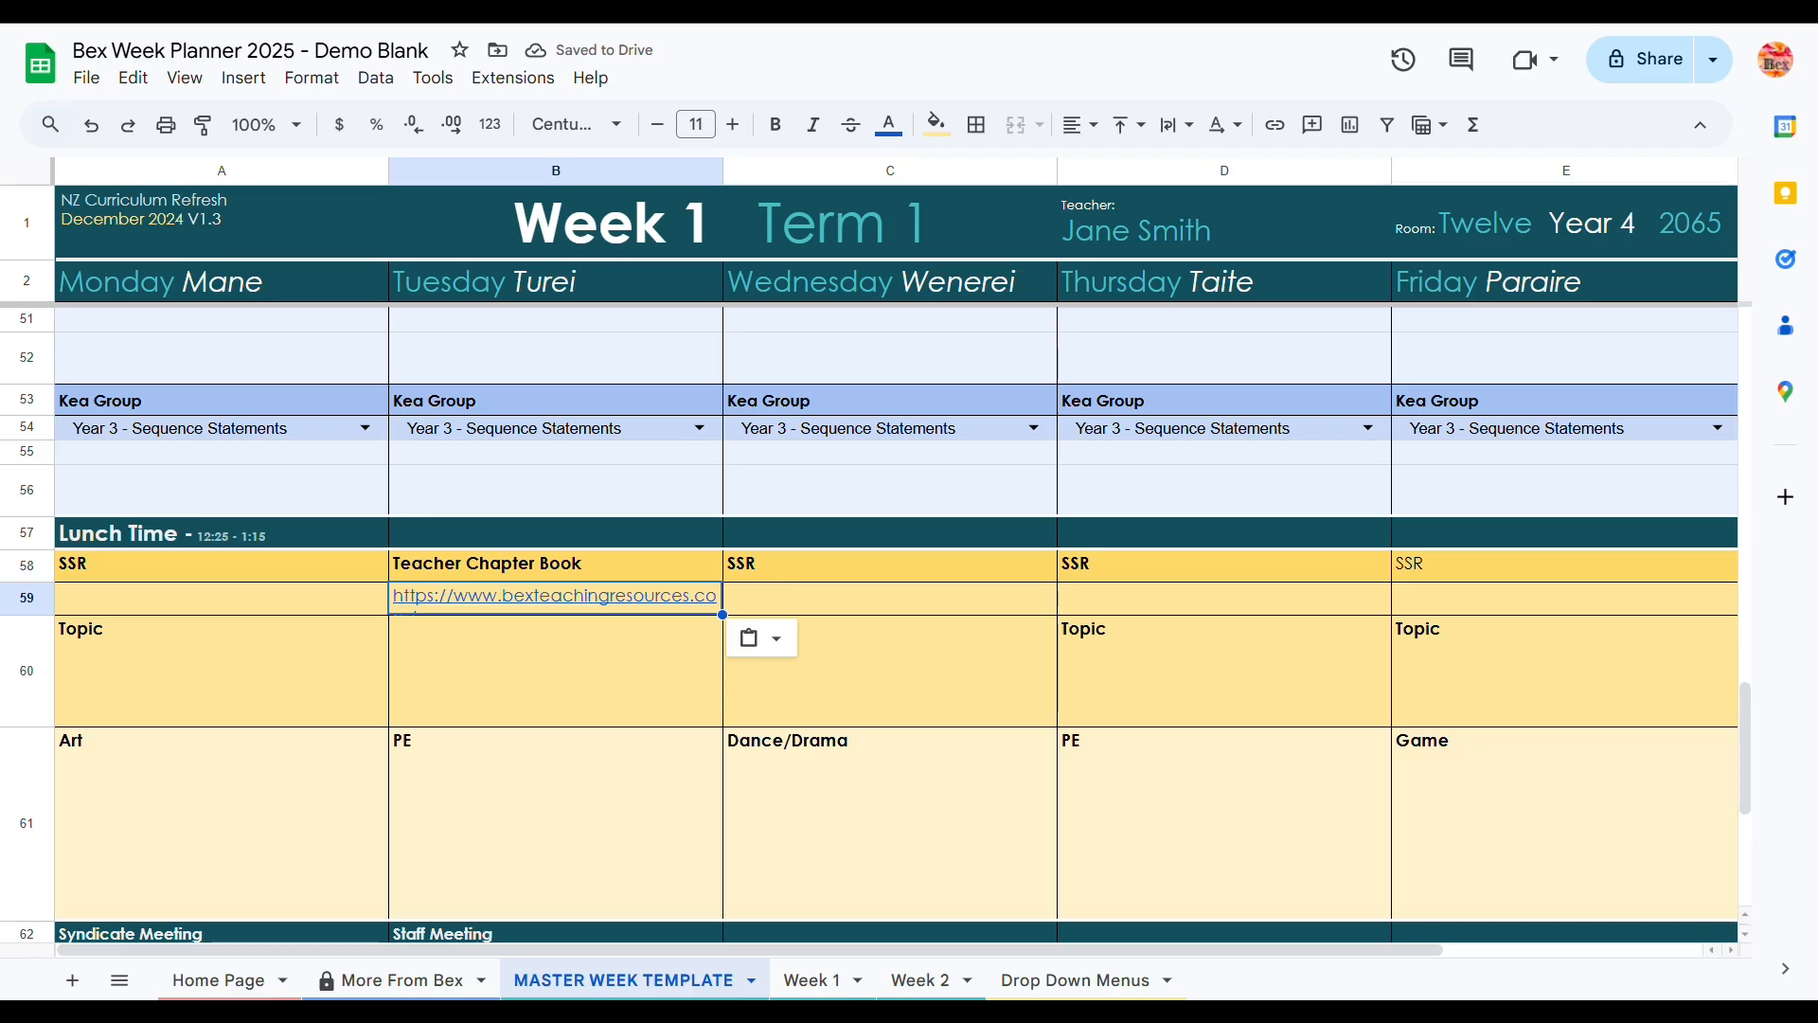
click(837, 606)
key(ctrl+v)
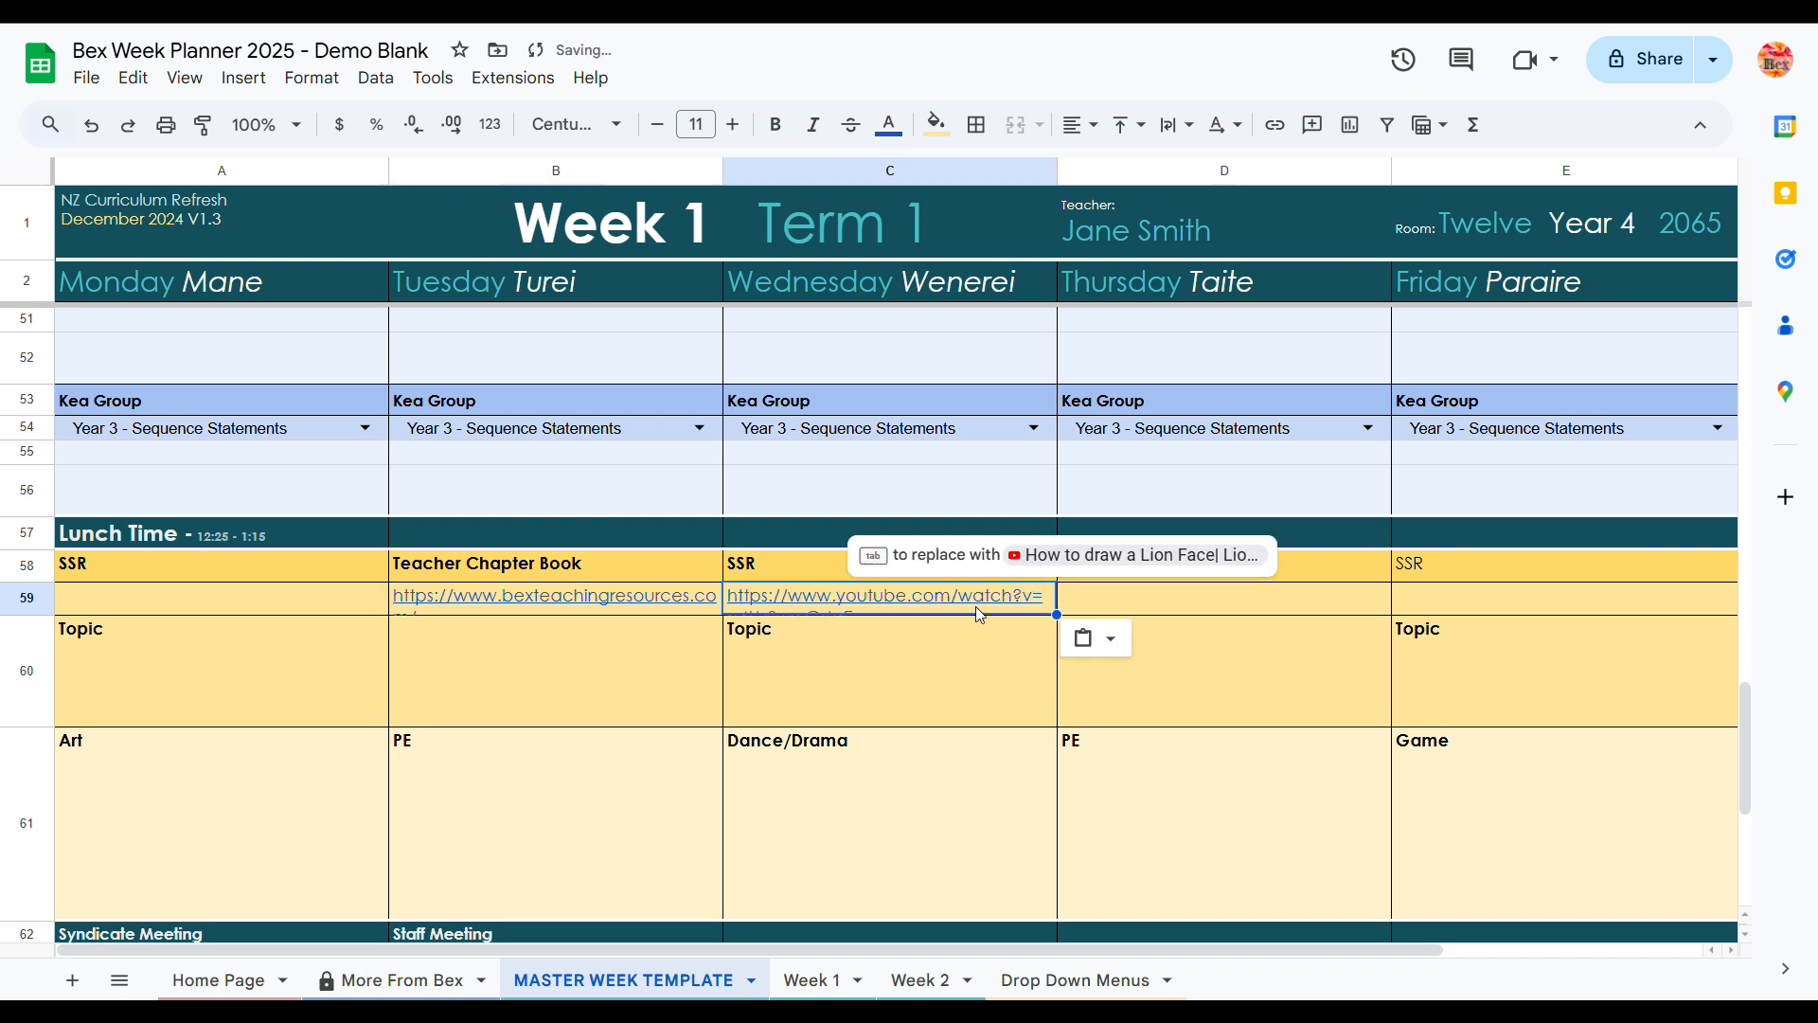
Step: Replace the YouTube link in C59 with its title chip and copy the sharing link of the Yr 1-4 Fractions Worksheets Pack PDF in Google Drive
click(1084, 563)
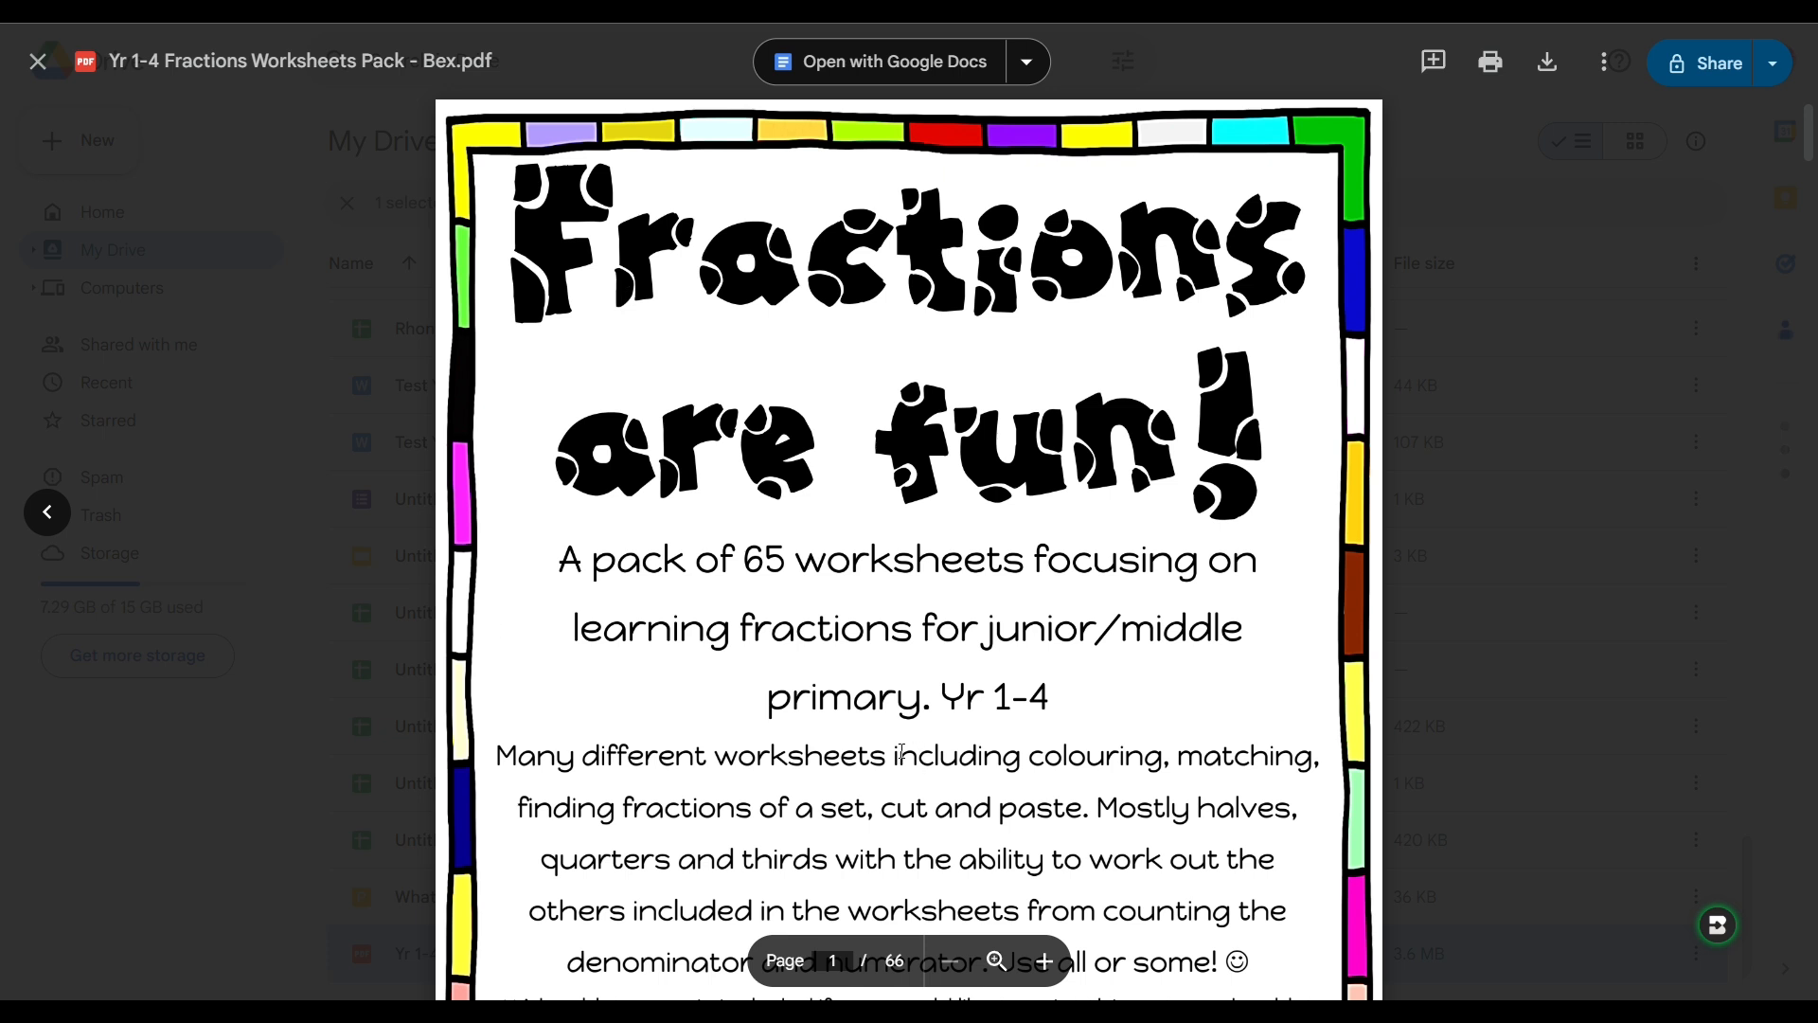
click(1775, 64)
click(1547, 120)
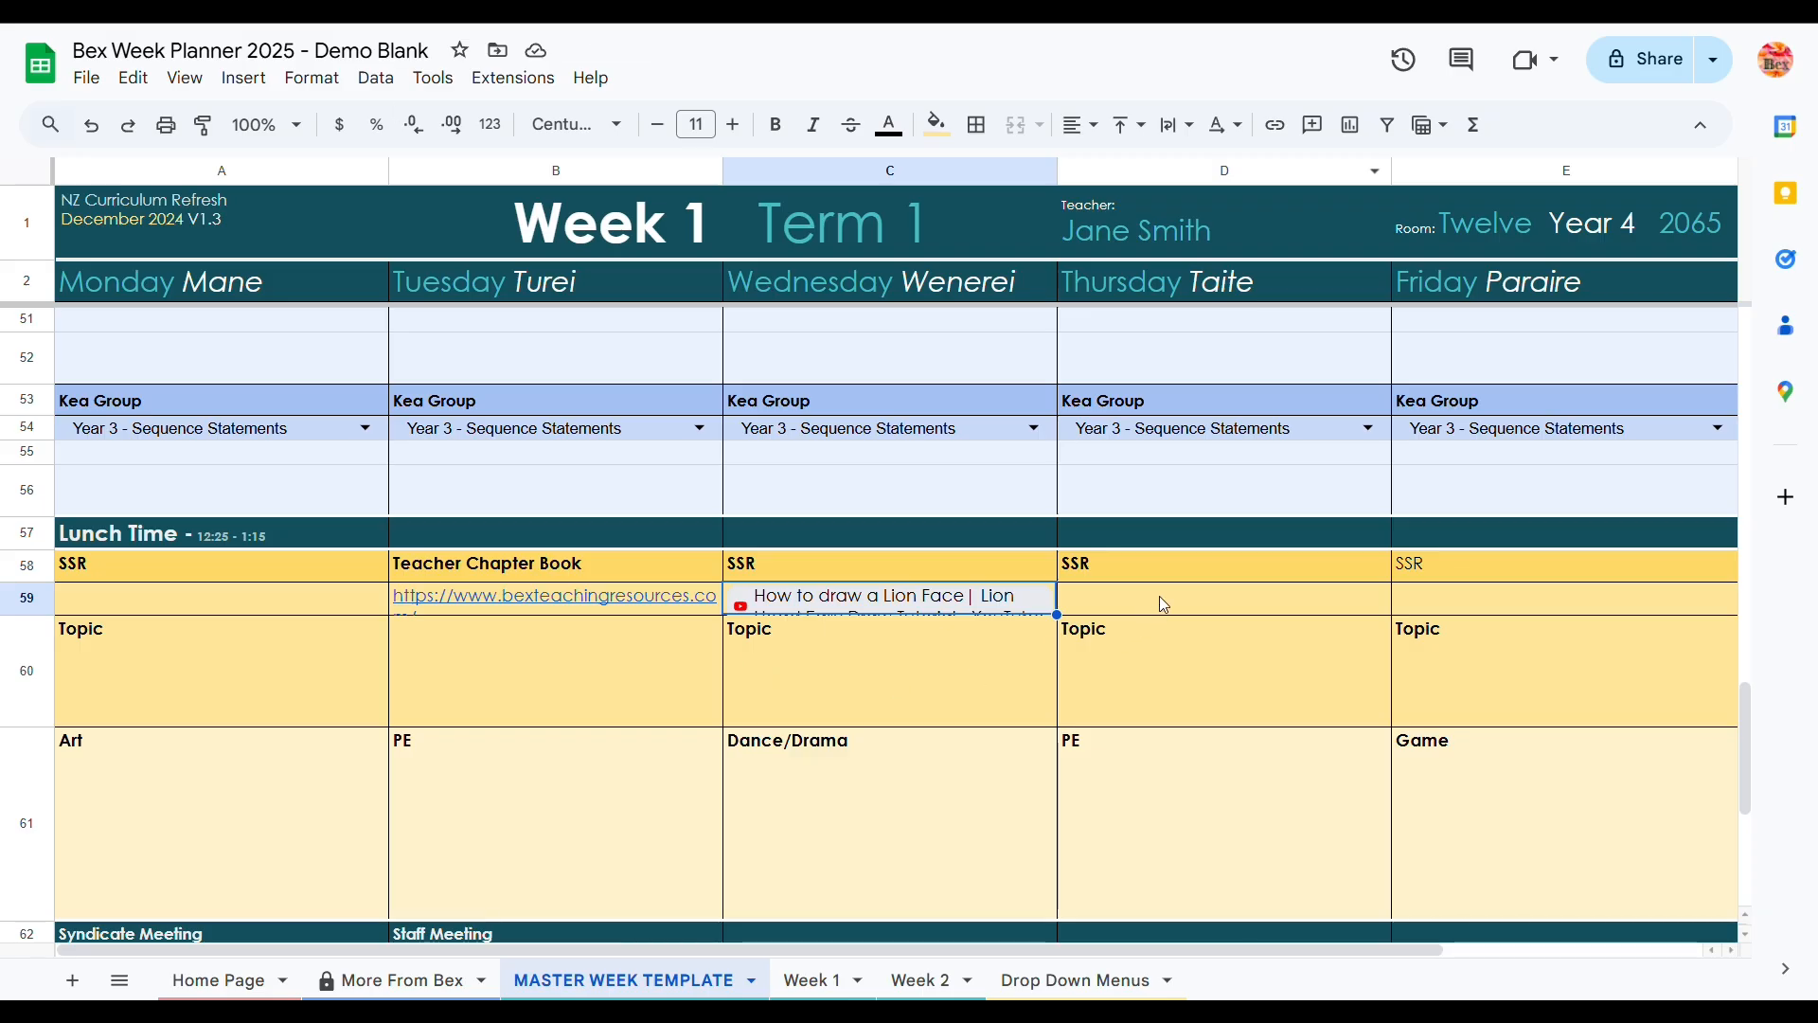
Step: Paste the fractions worksheet PDF's link into D59 of the master template, replace it with its file chip and preview the chip
click(1159, 596)
key(ctrl+v)
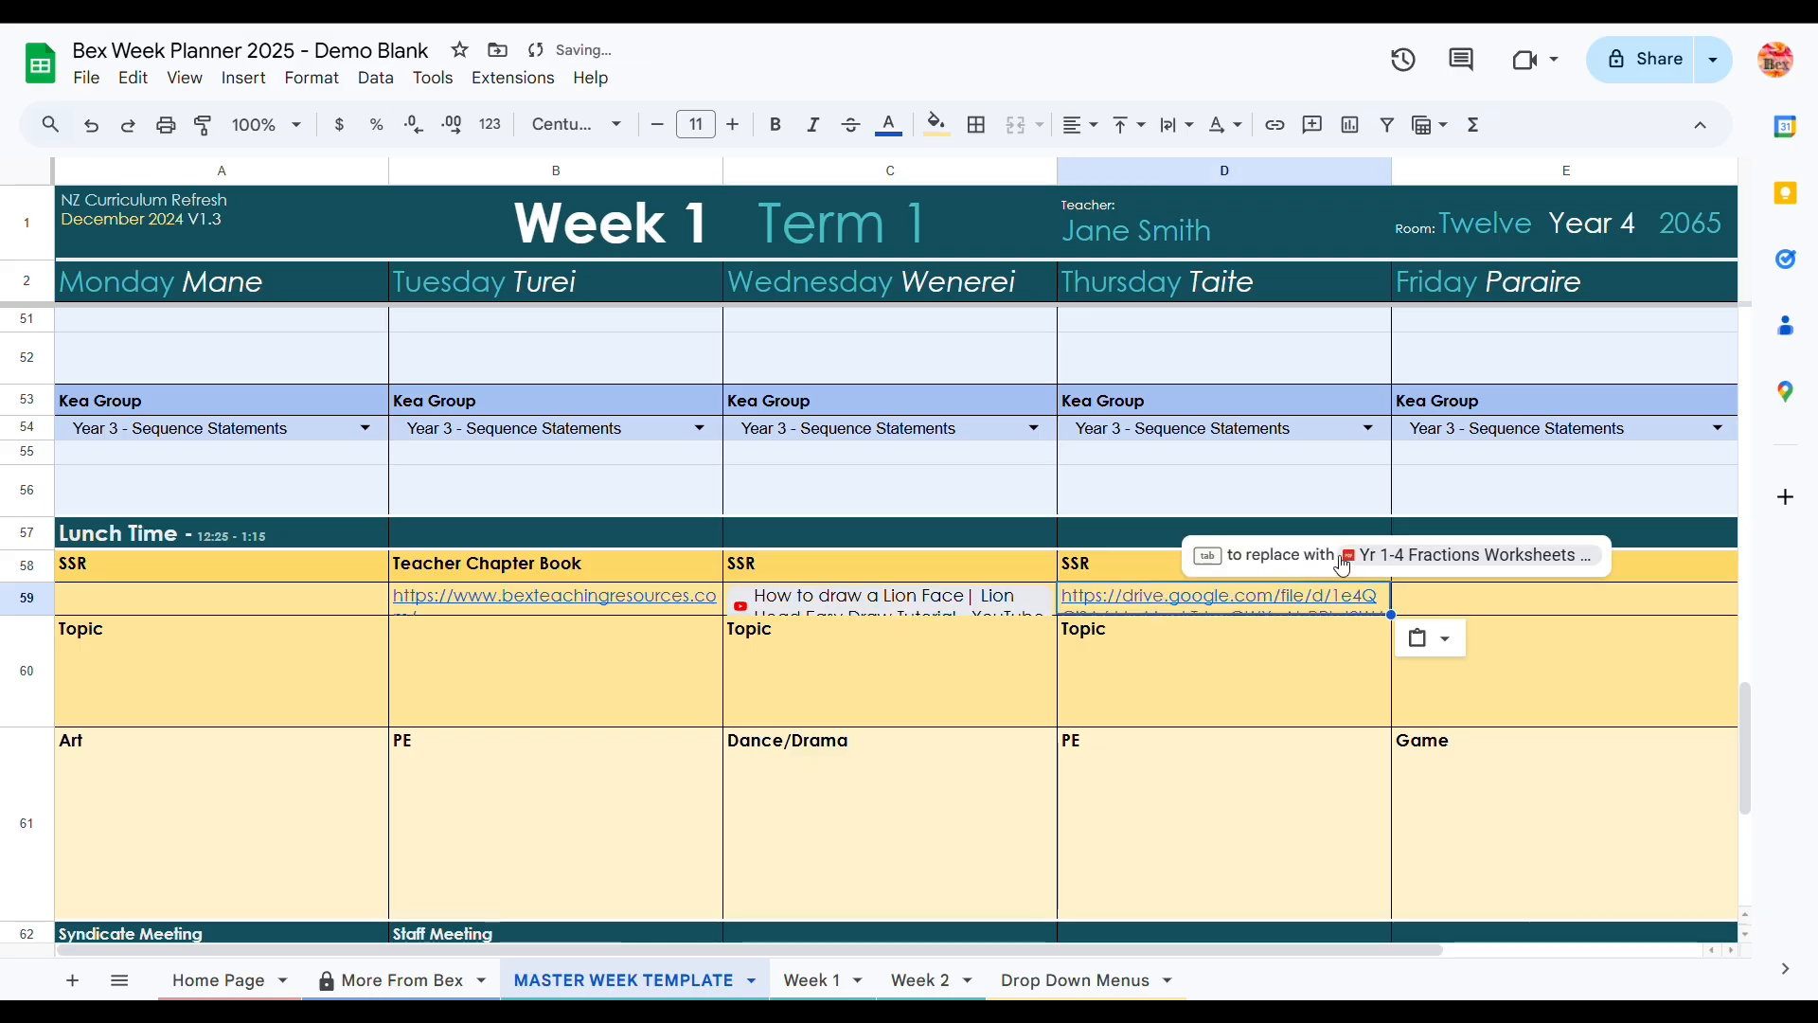
click(1405, 563)
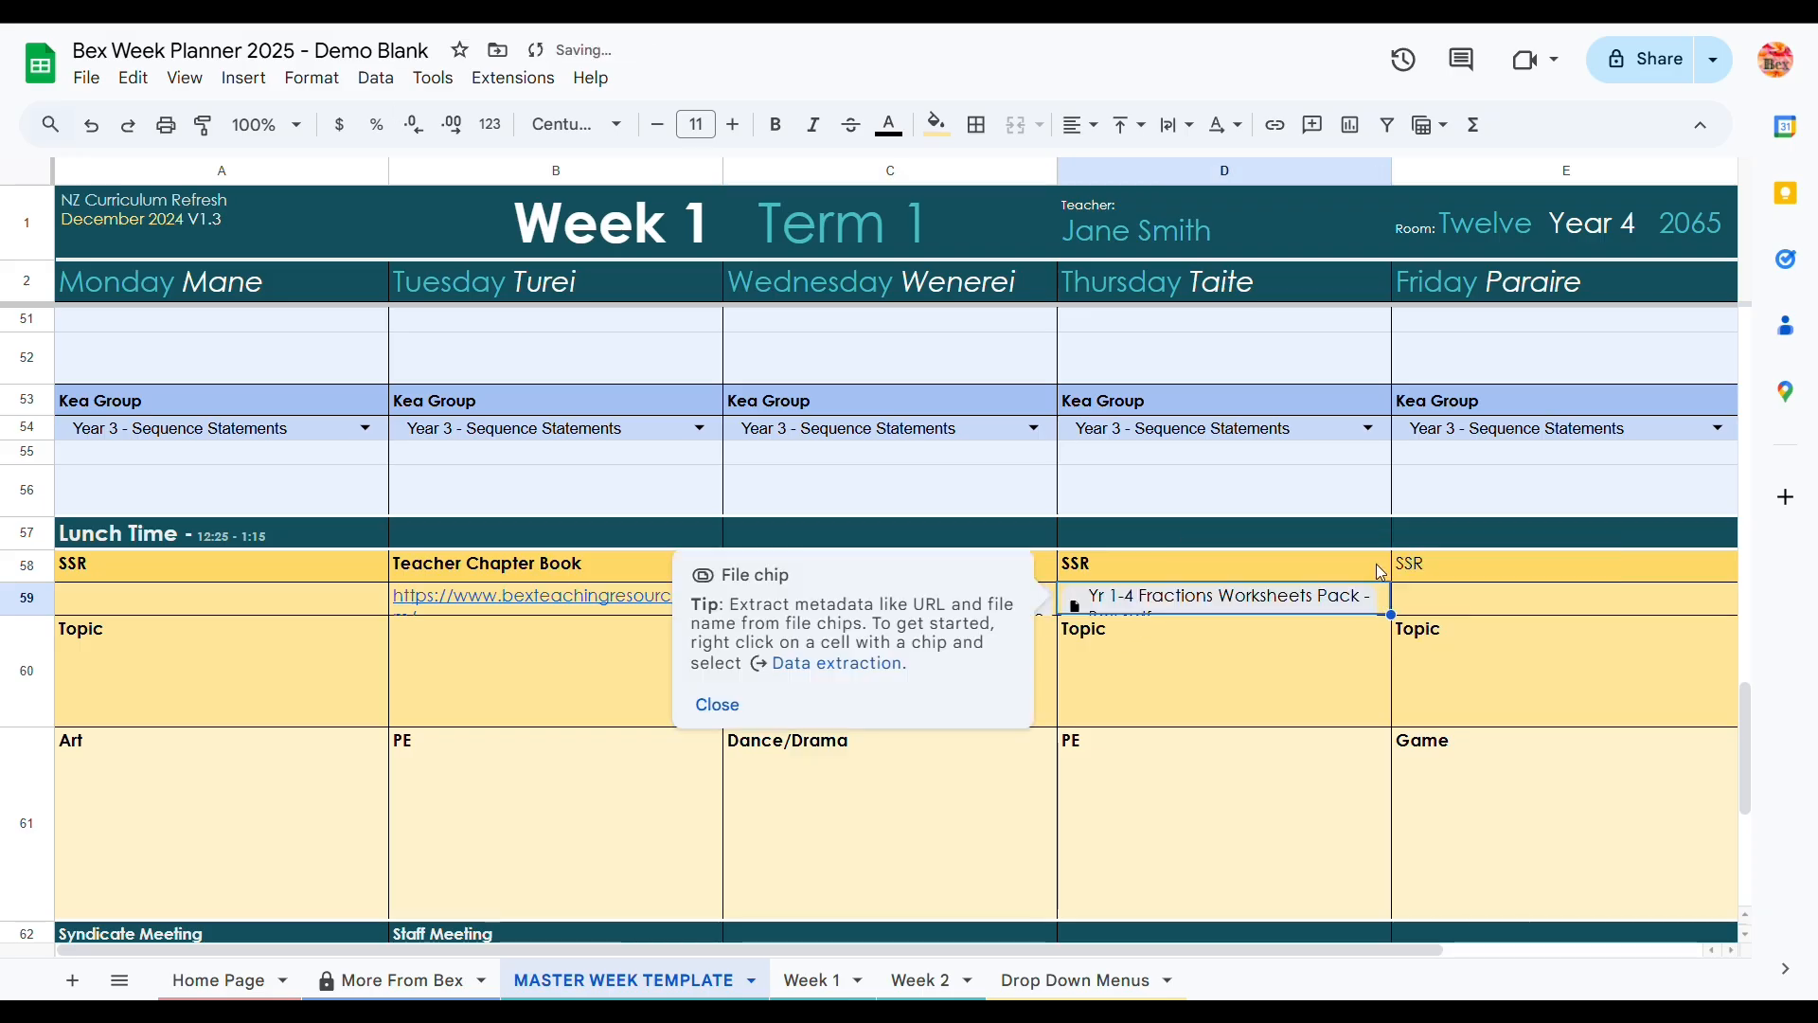
click(1258, 696)
click(1277, 824)
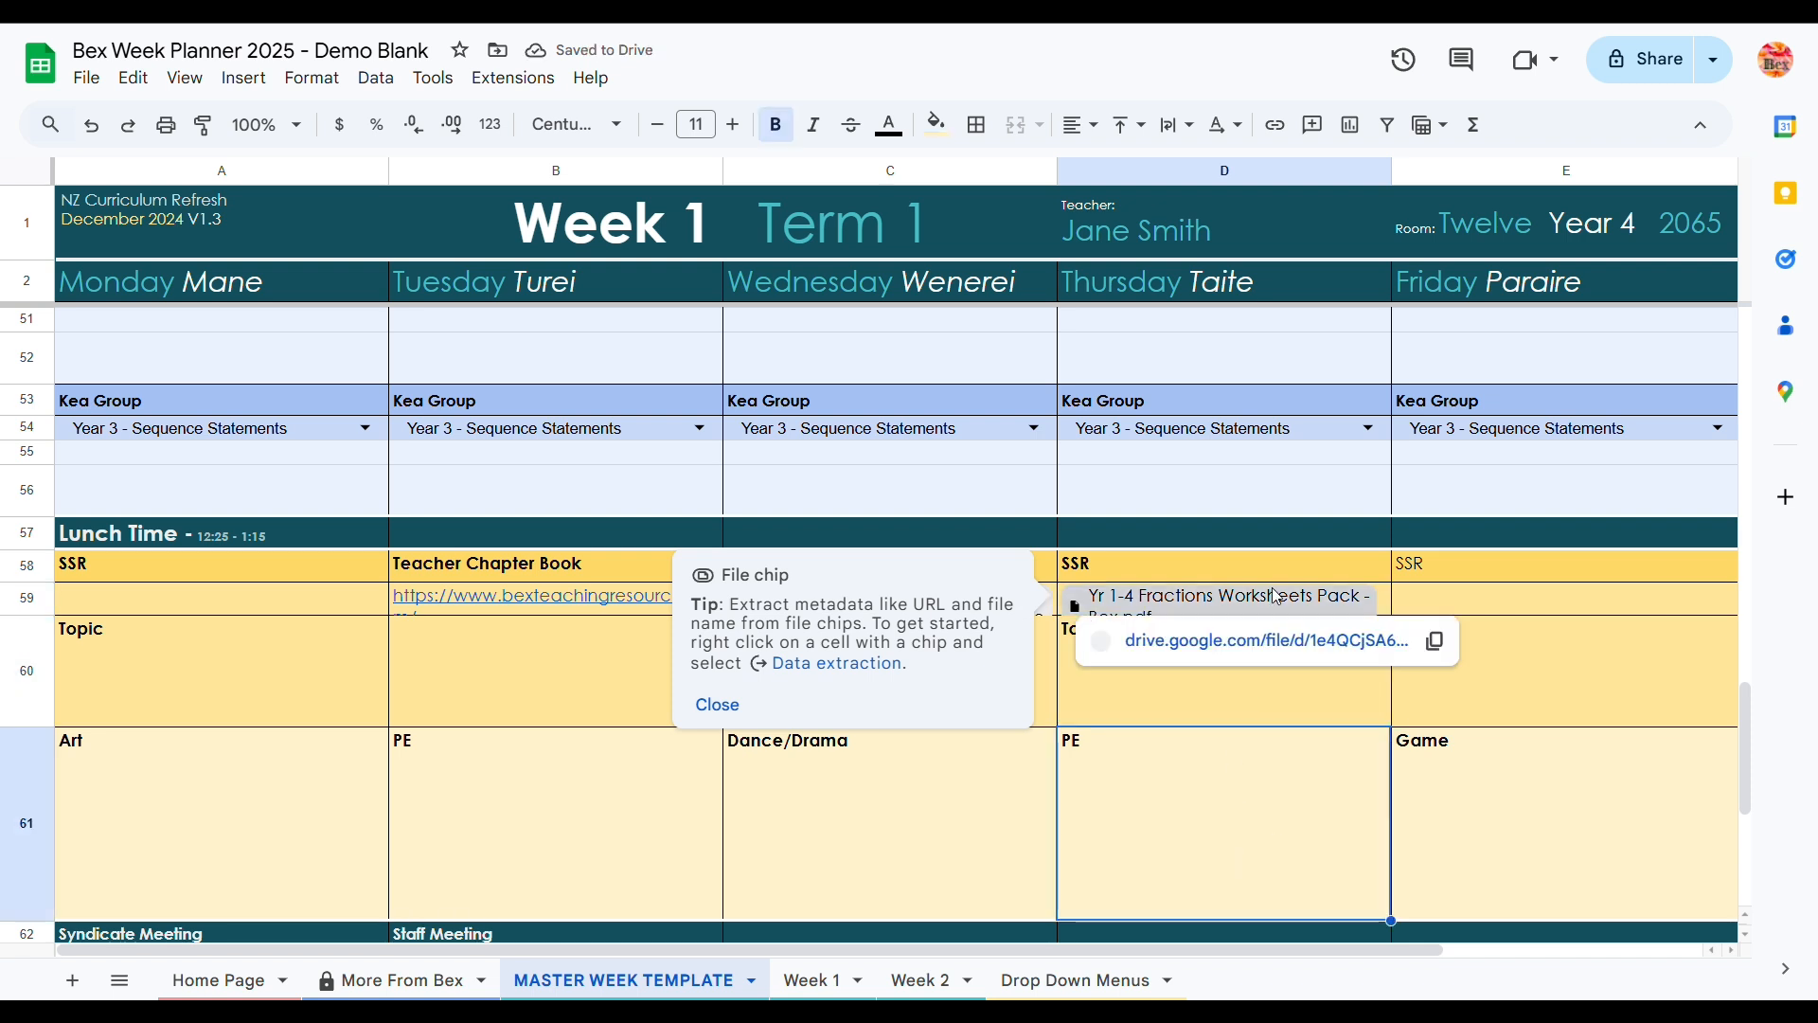
mouse_move(1275, 602)
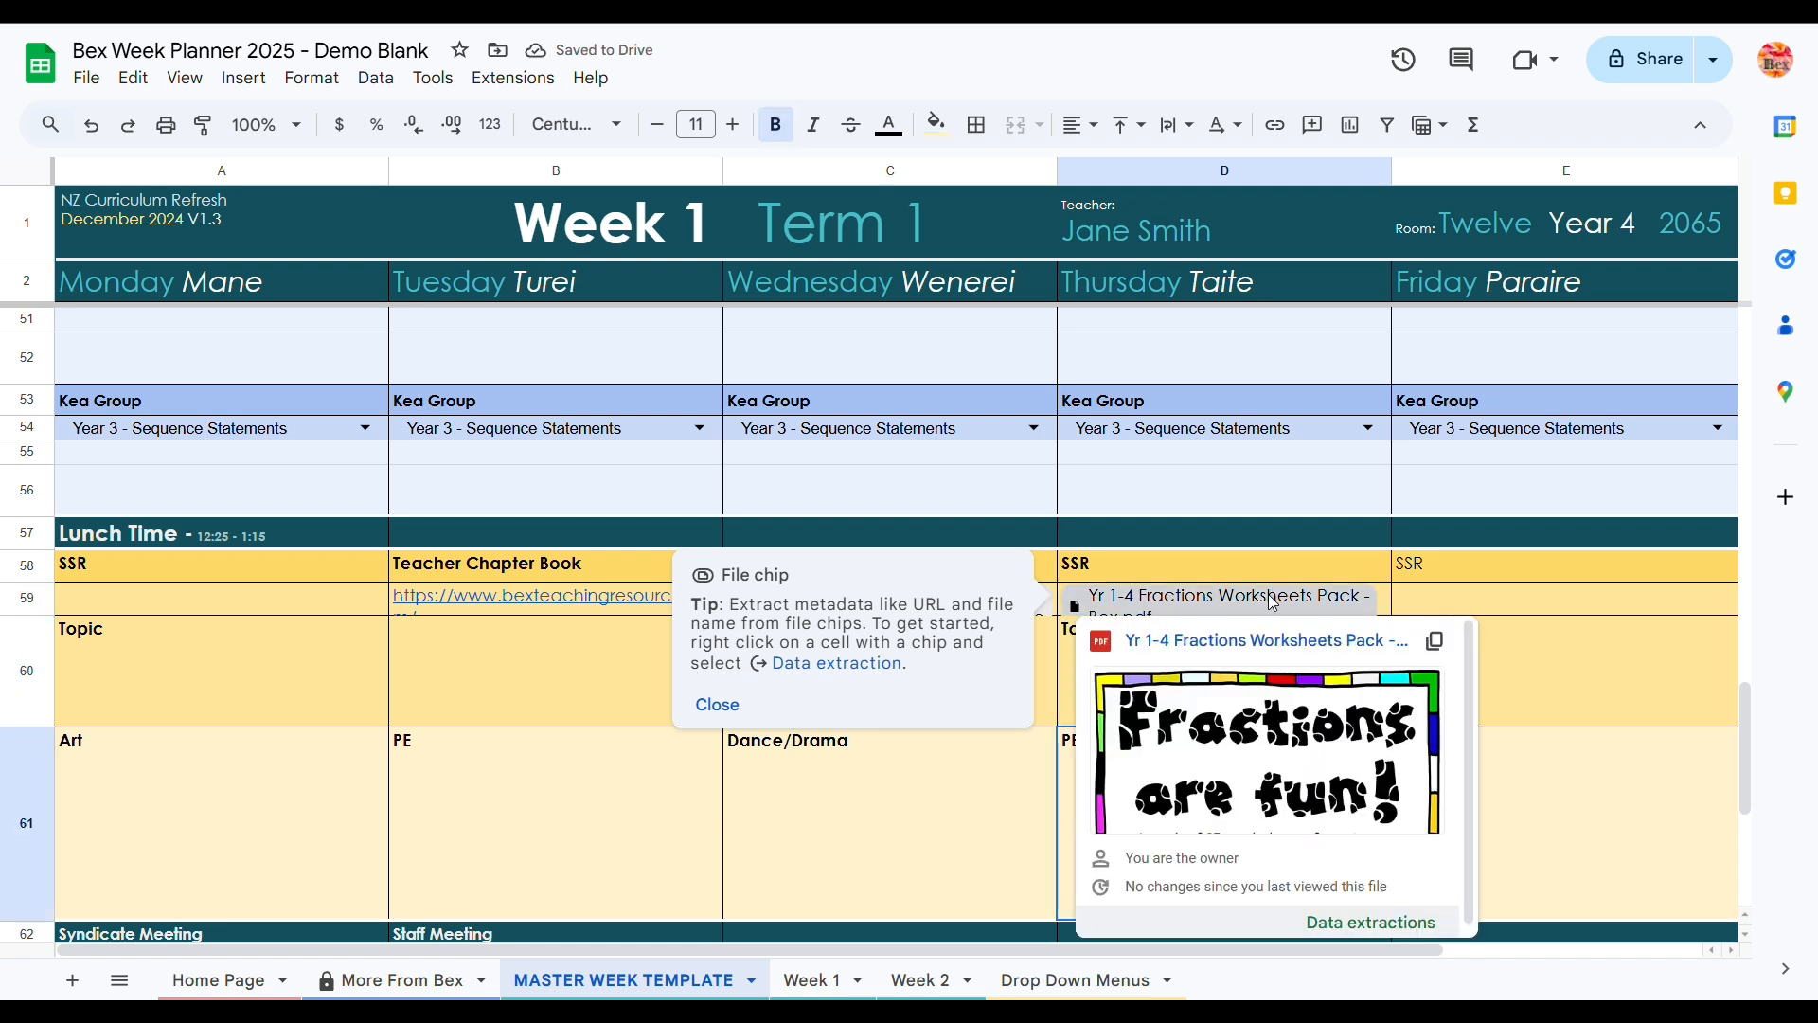
Step: Return to the Home Page and unhide the Reading Year 3 sheet from the list of all sheets
click(227, 981)
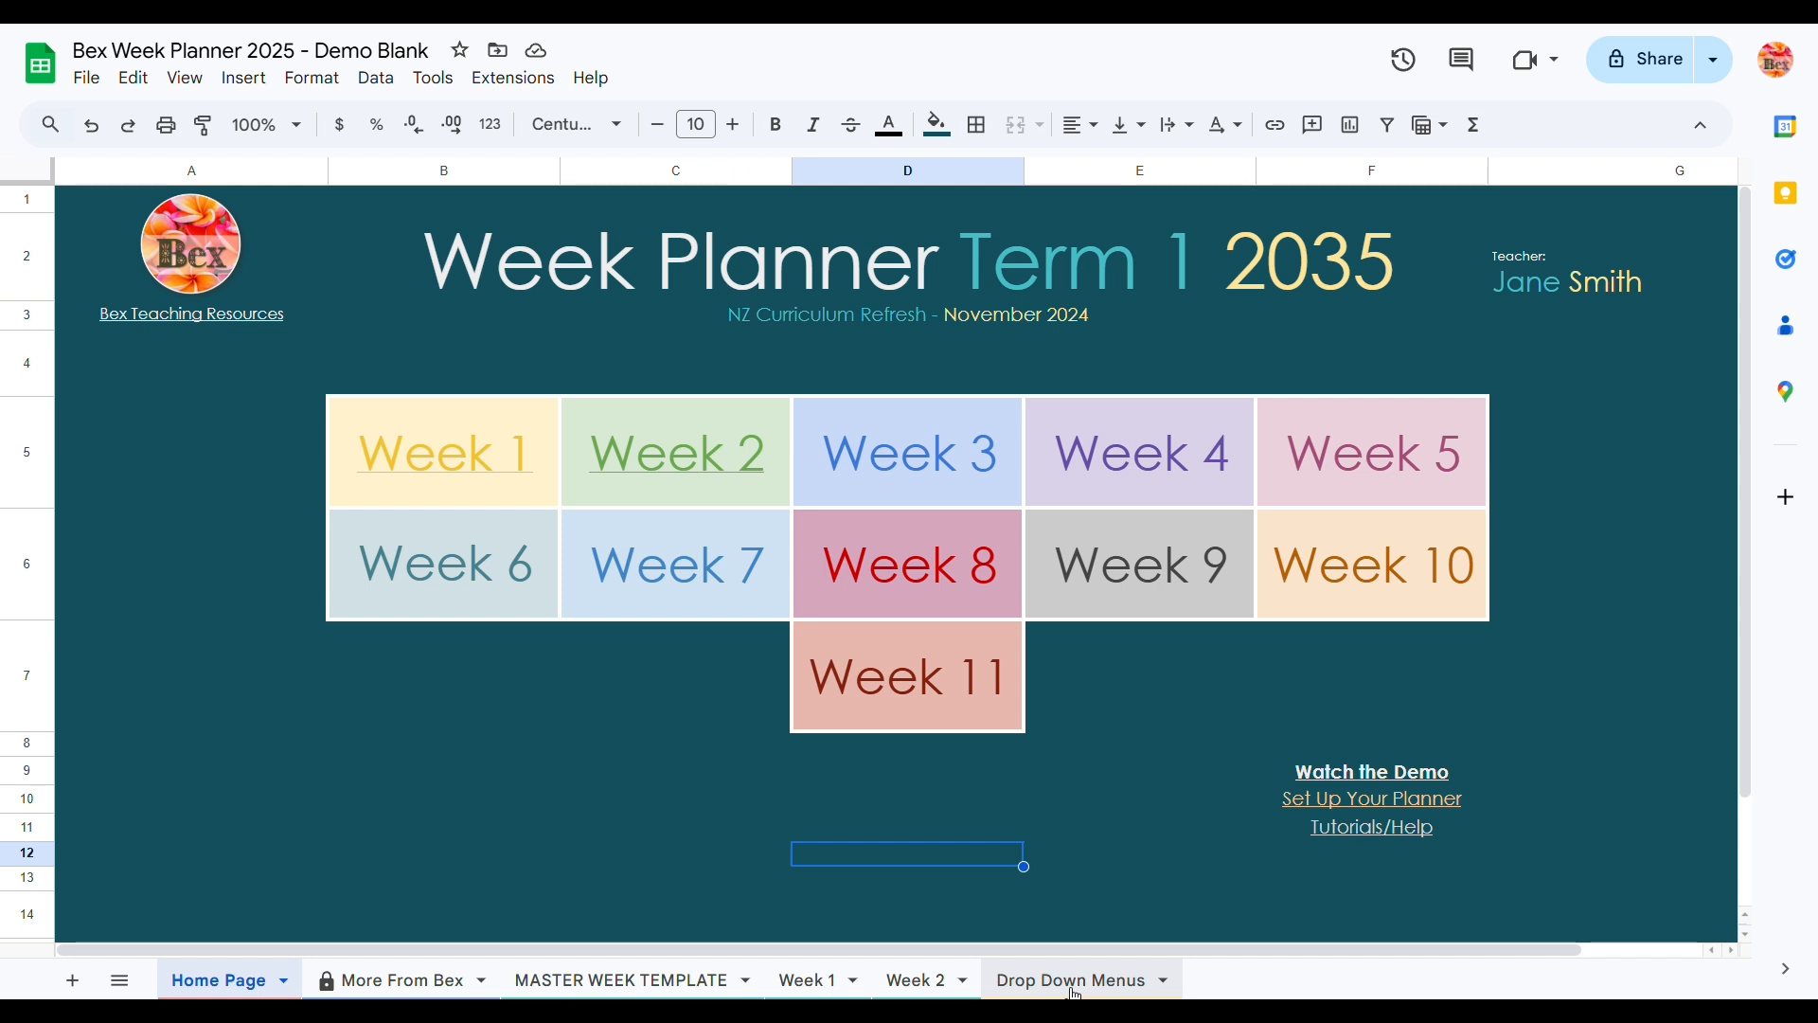
click(121, 992)
scroll(363, 774, down, 3)
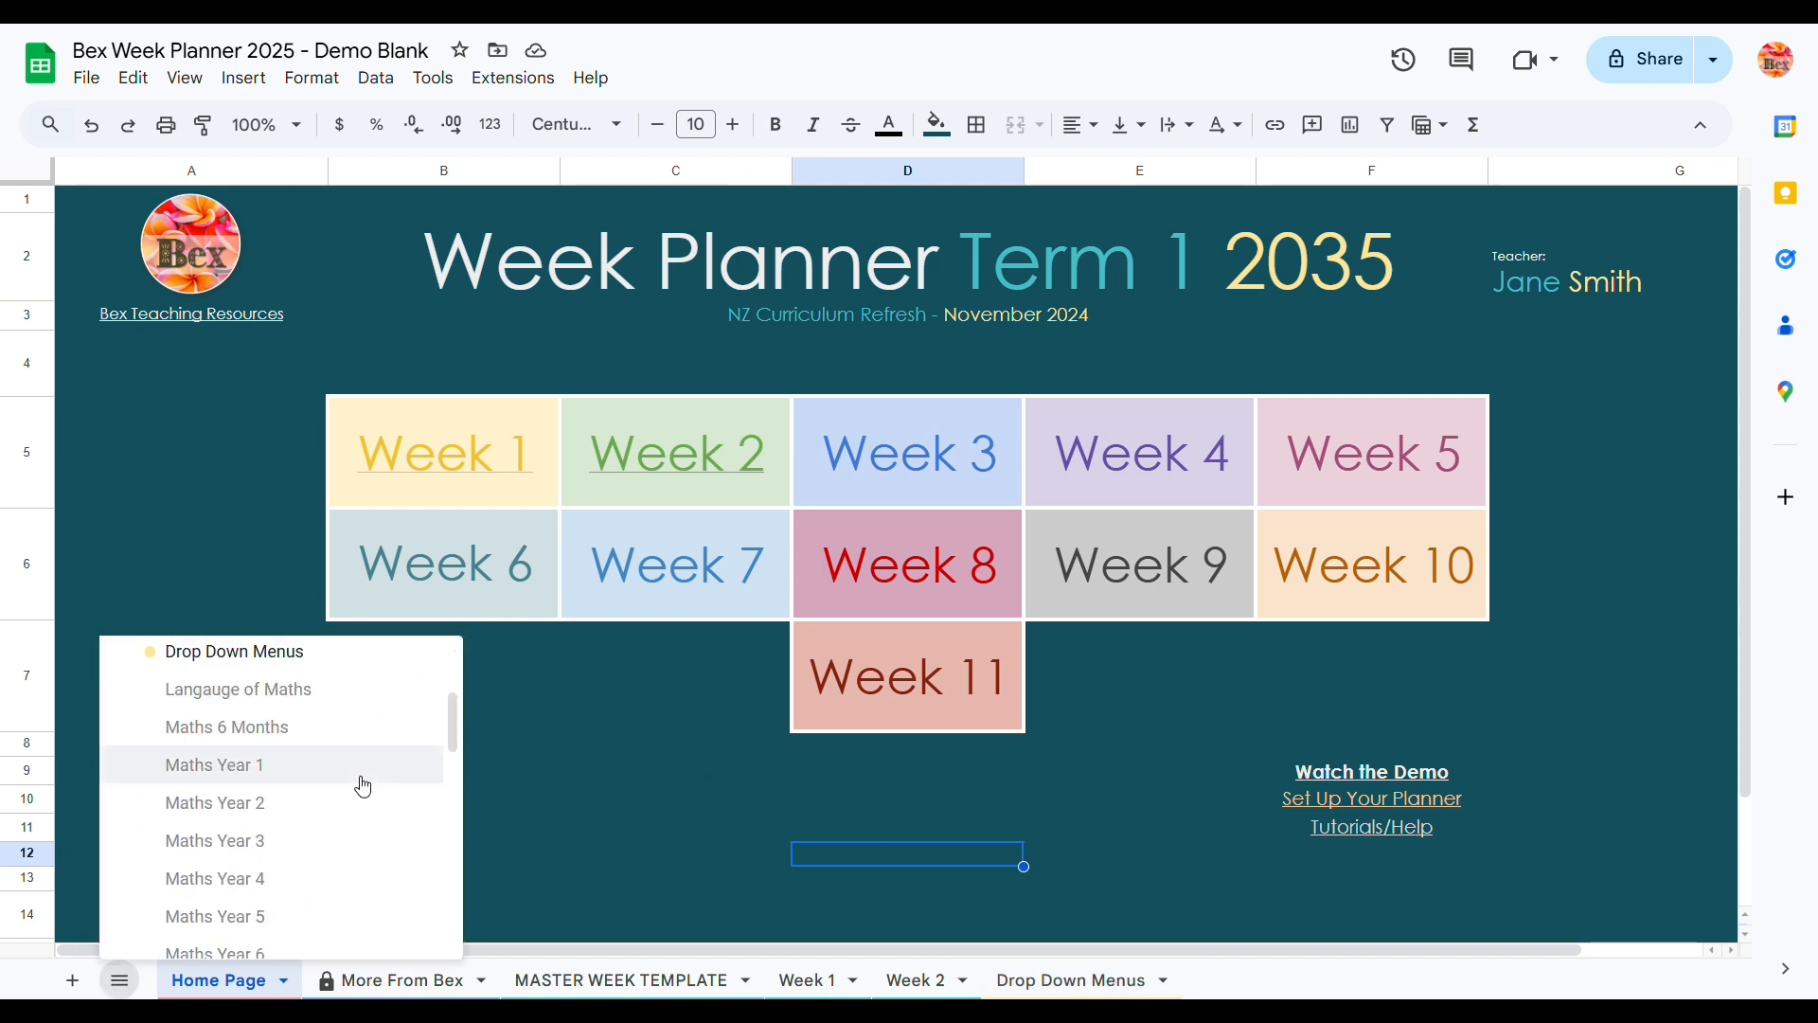
scroll(363, 787, down, 10)
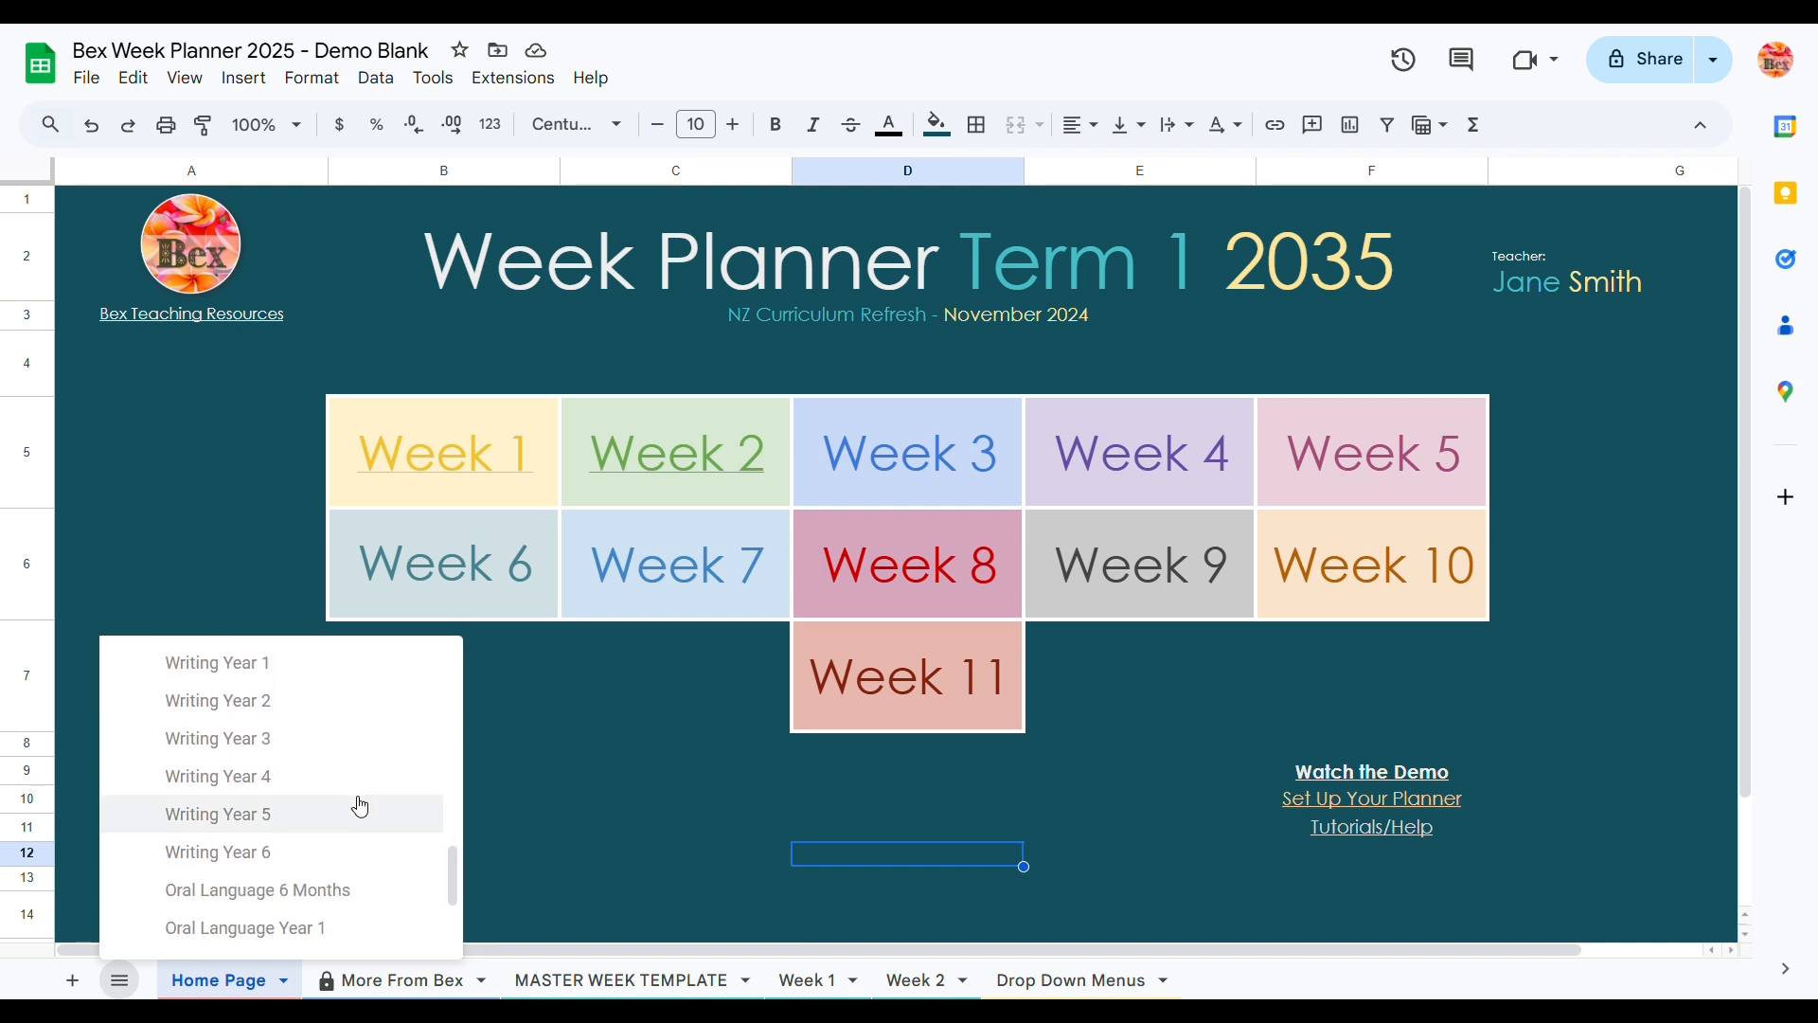
scroll(360, 807, up, 5)
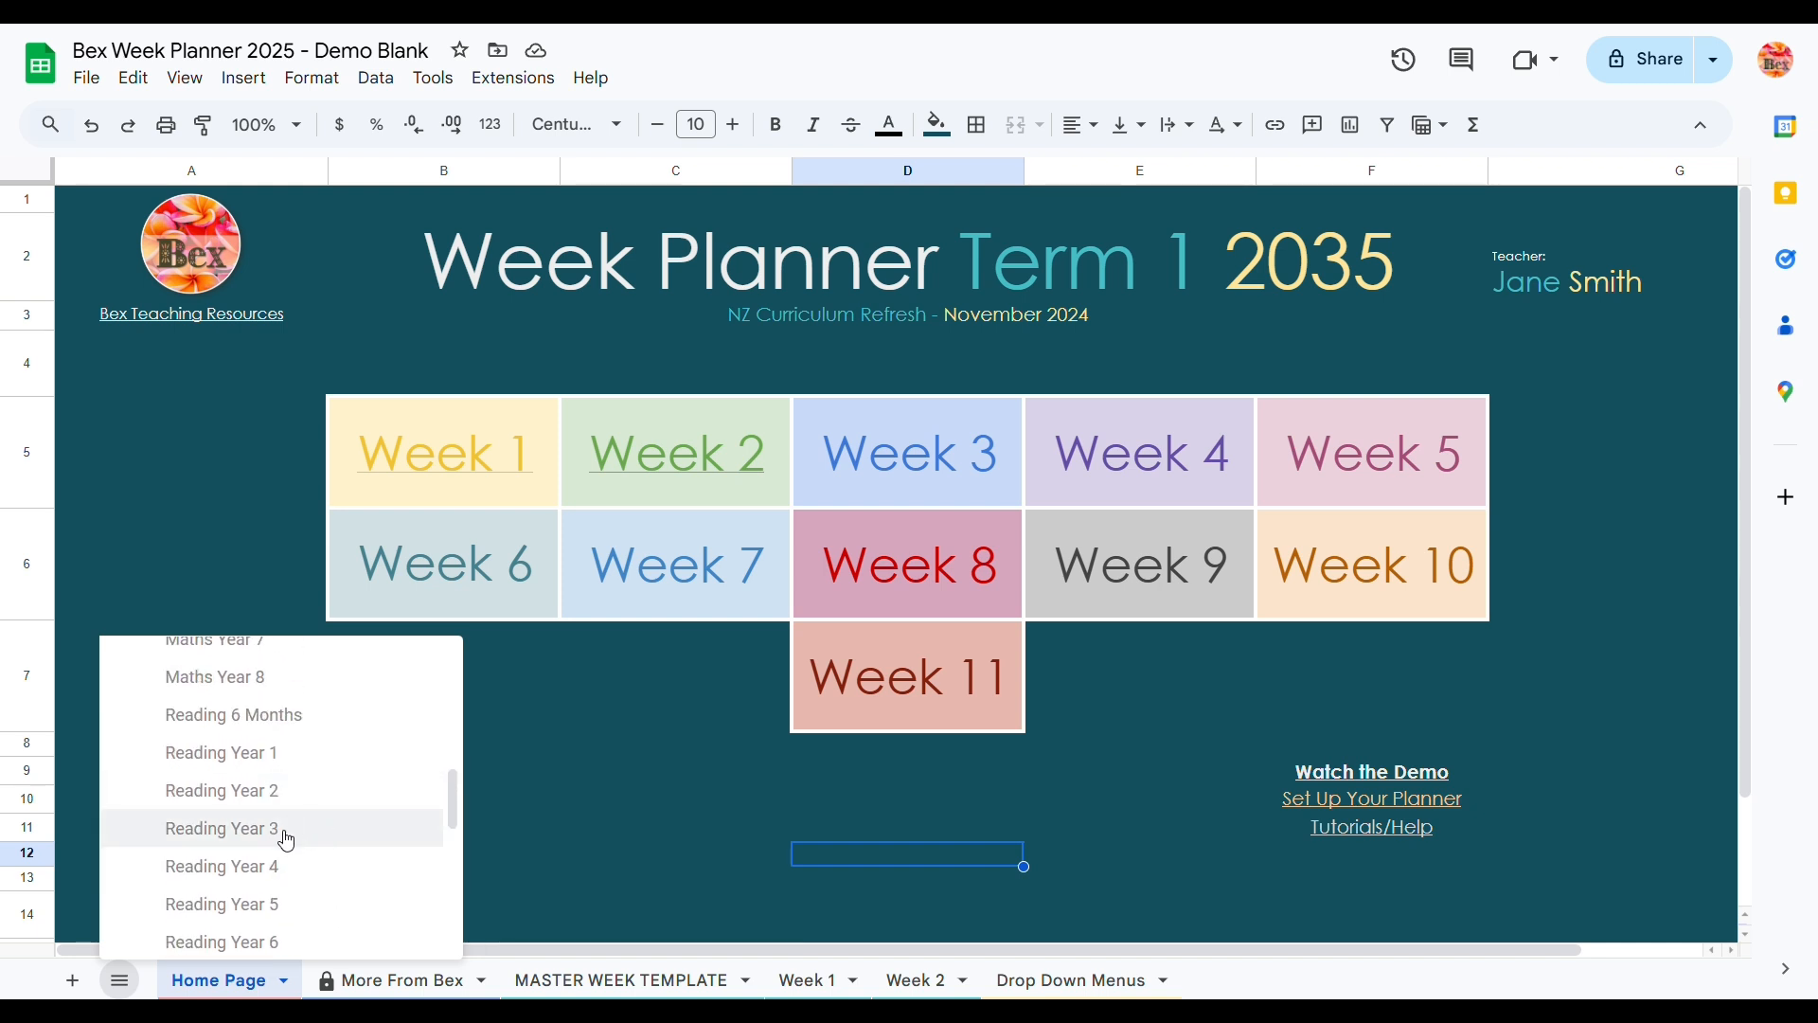
click(222, 831)
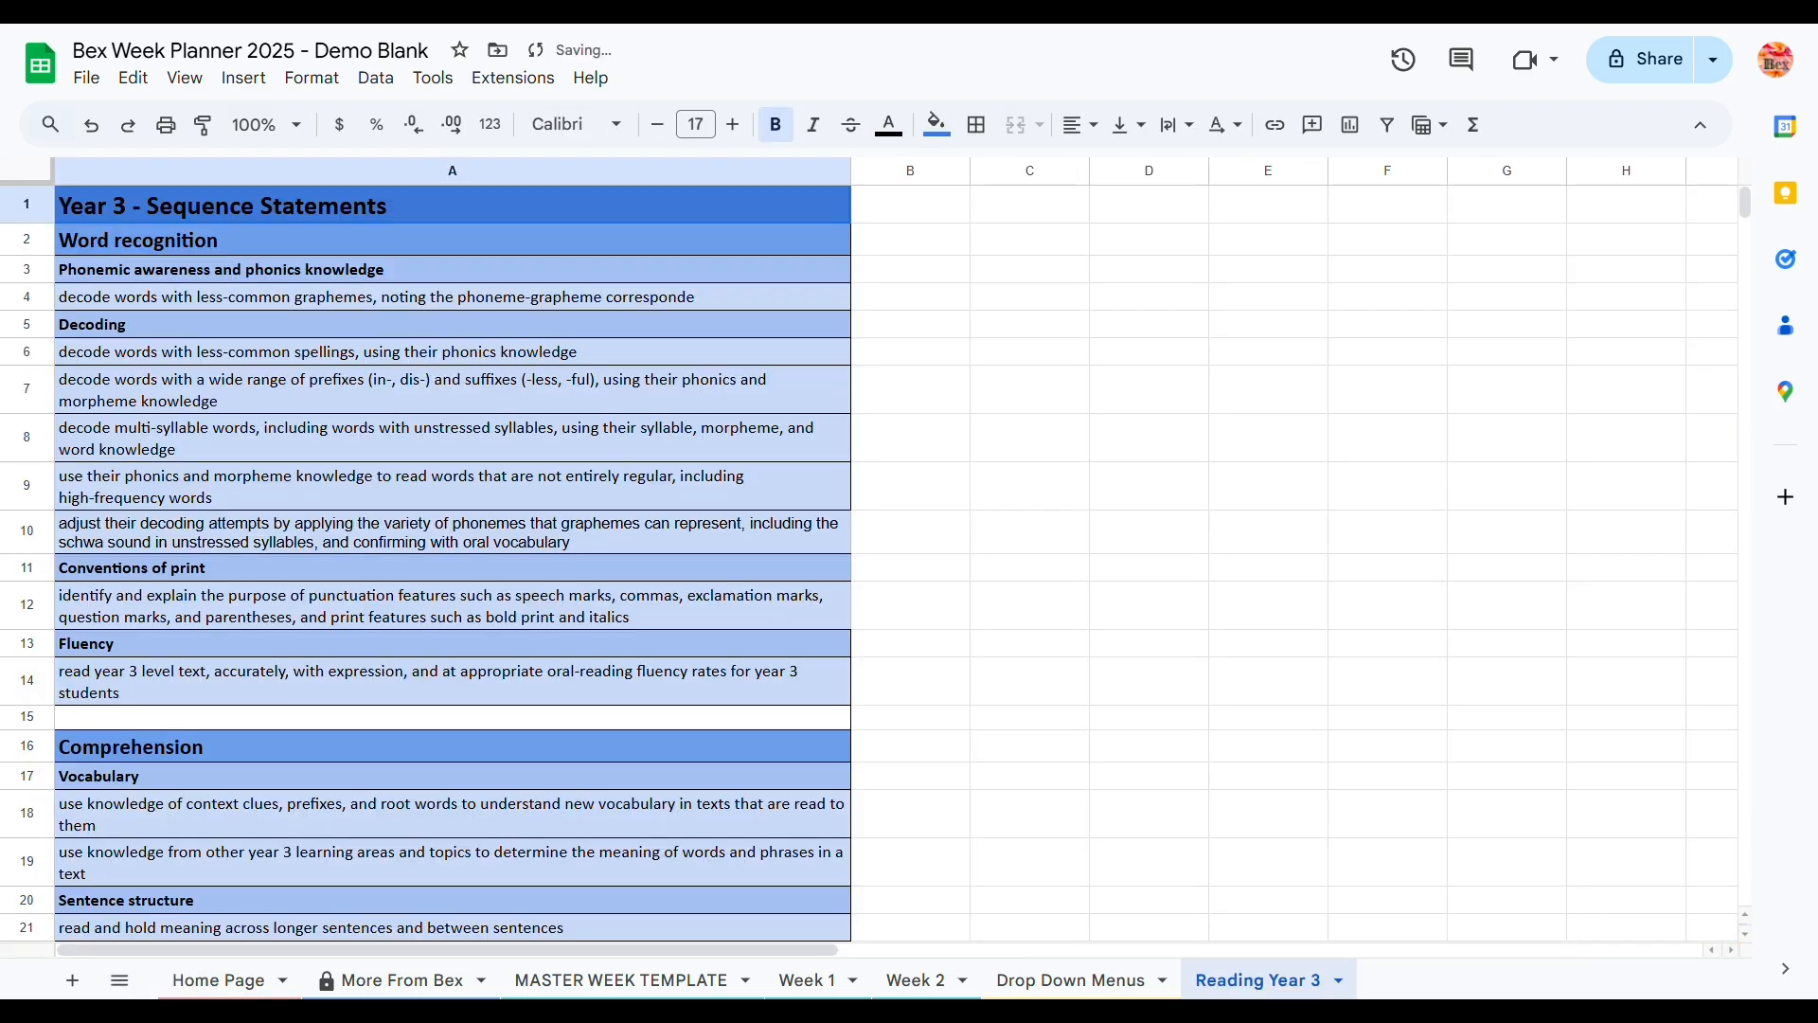
Step: Look through the Year 3 reading sequence statements and hide the Reading Year 3 sheet
scroll(532, 322, down, 10)
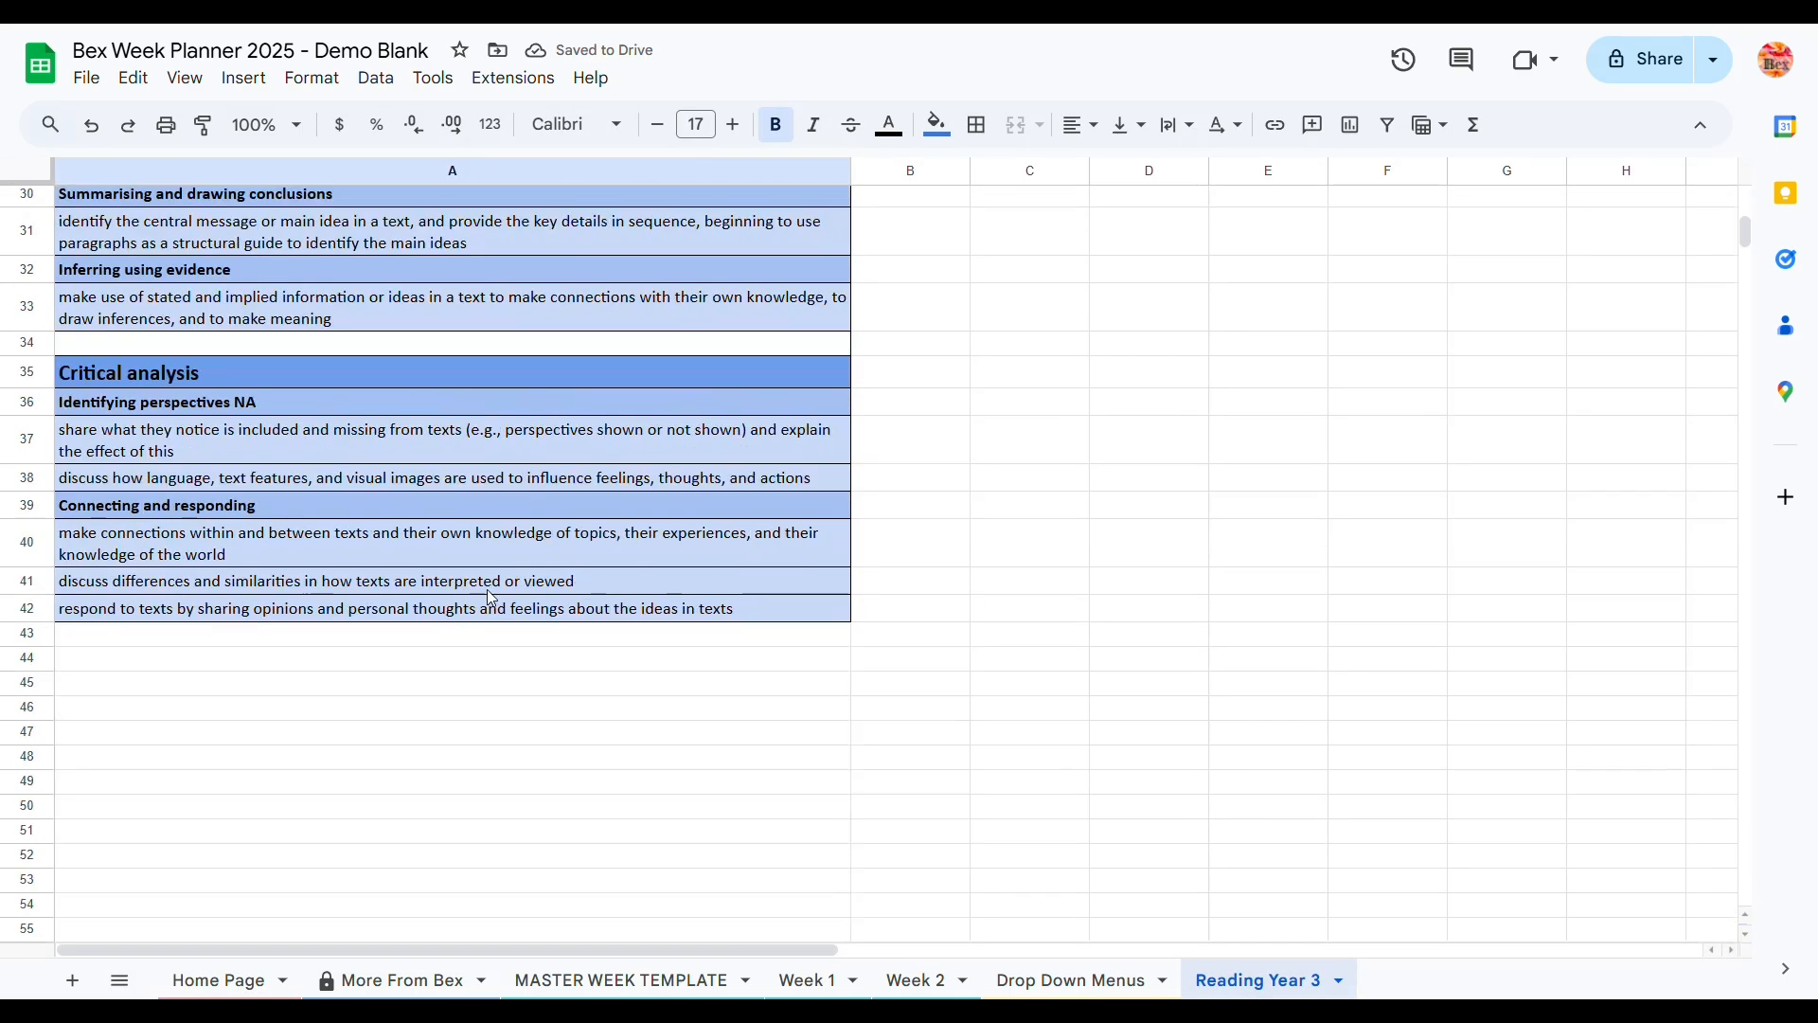
scroll(540, 395, up, 10)
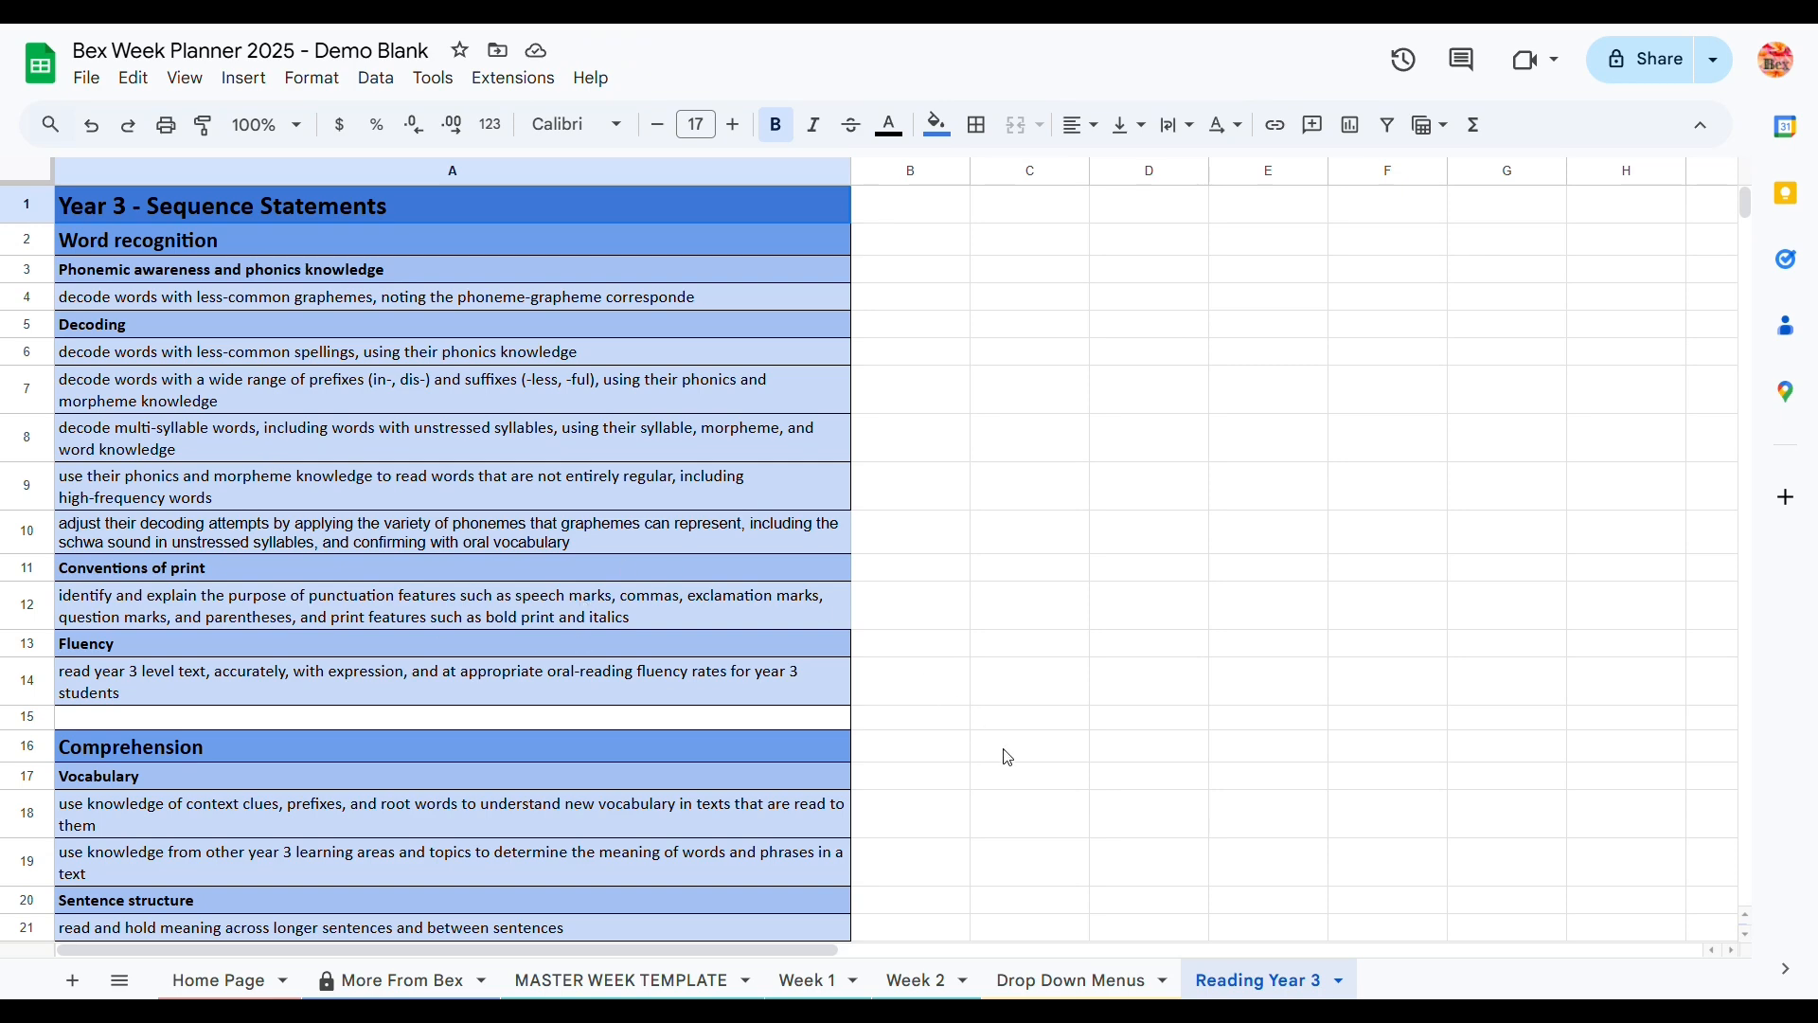
click(1340, 982)
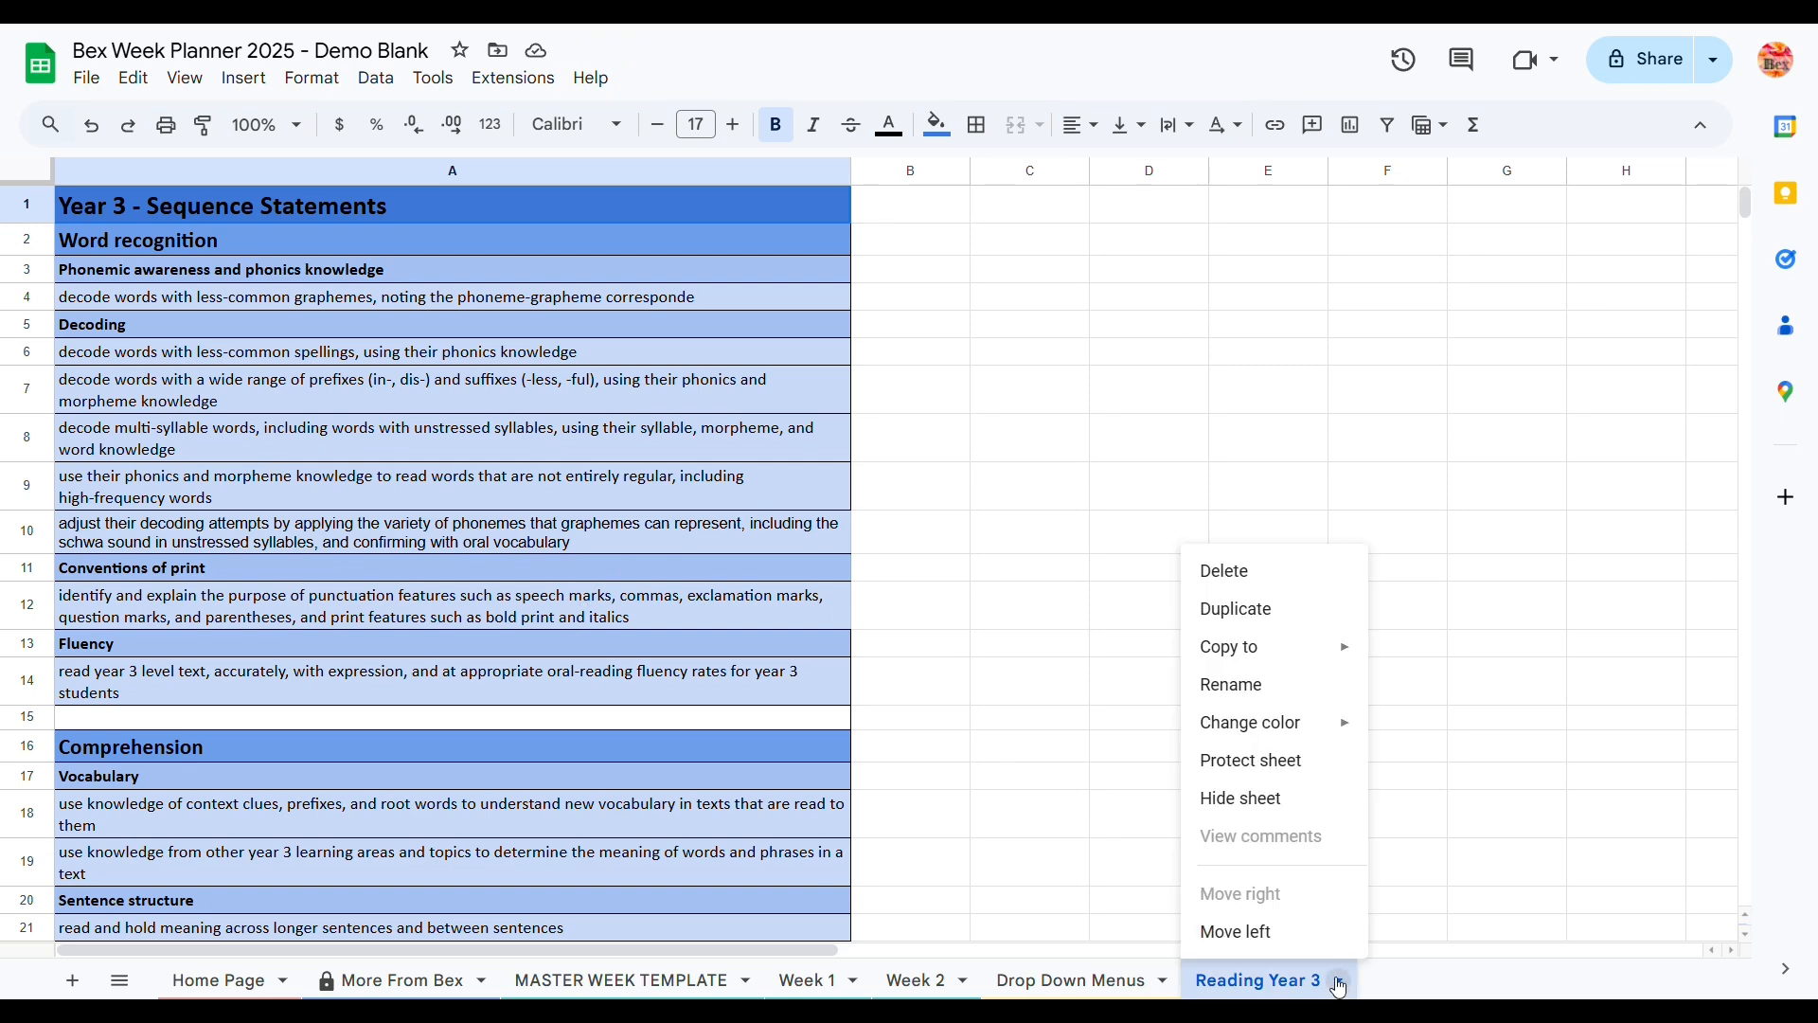
click(1278, 801)
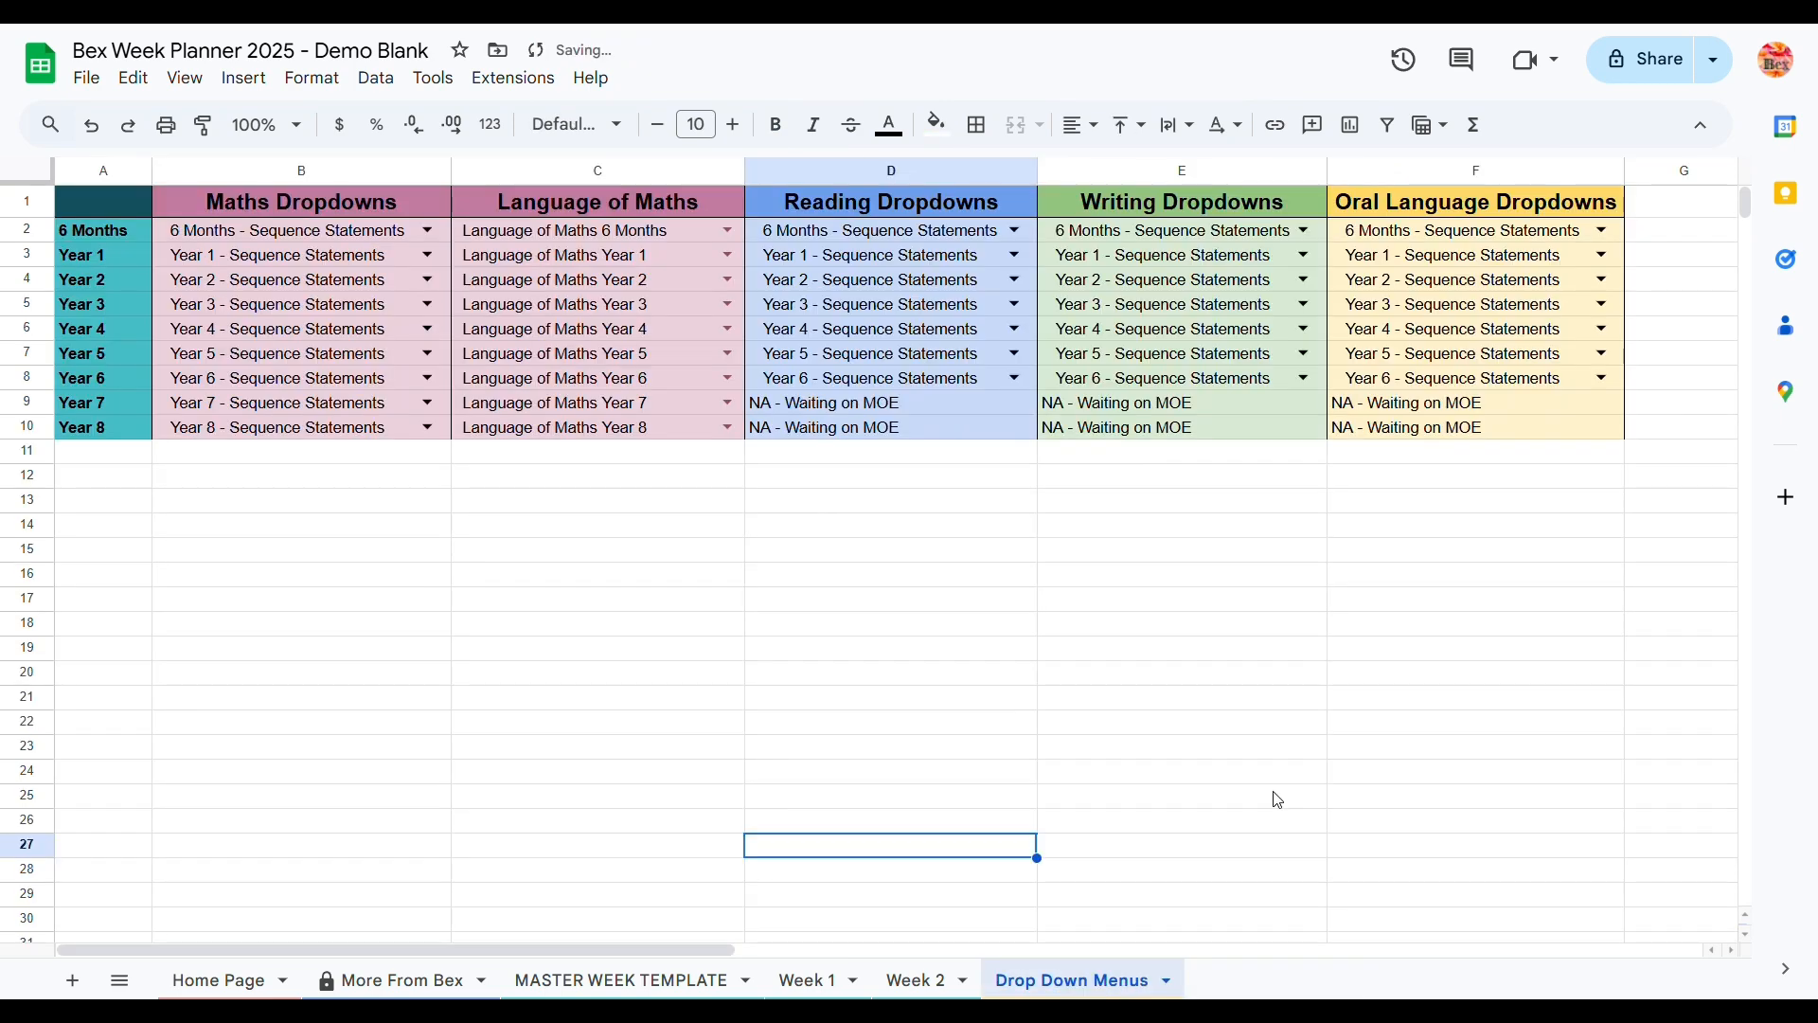